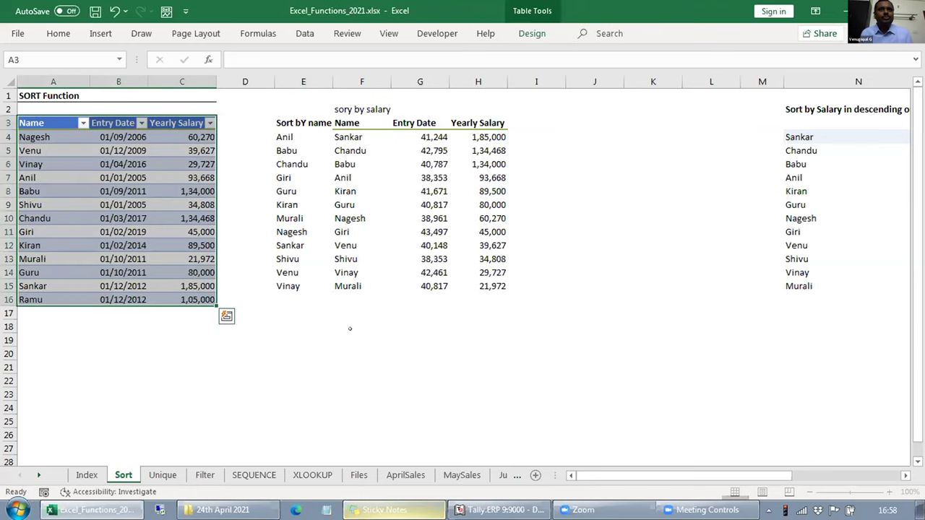
Replace the array argument of the SORT formula in F4 with the table's Name header reference, Table1[[#Headers],[Name]].
key(Down)
key(Right)
key(Right)
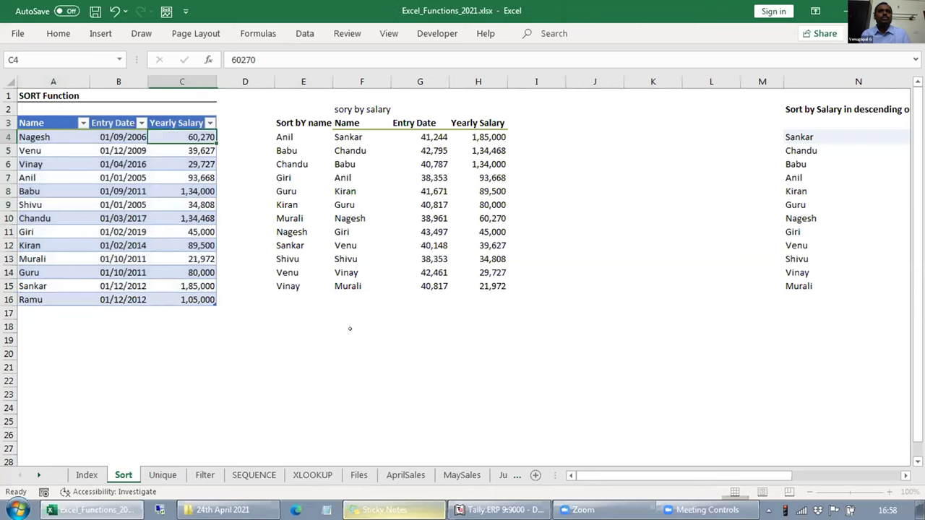
key(Home)
key(Right)
key(Right)
key(Right)
key(Right)
key(Right)
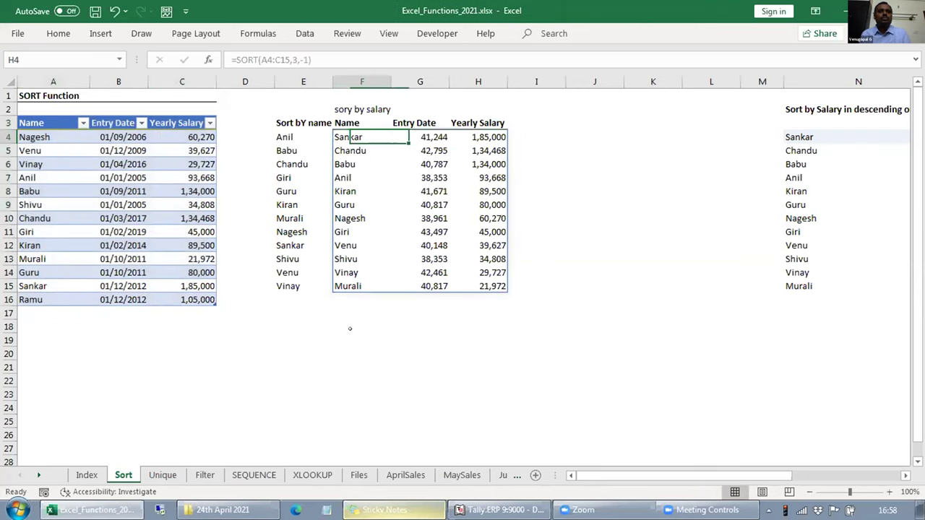
key(F2)
key(Left)
key(Left)
key(Left)
key(Left)
key(Left)
key(Left)
key(BackSpace)
key(BackSpace)
key(BackSpace)
key(BackSpace)
key(BackSpace)
key(BackSpace)
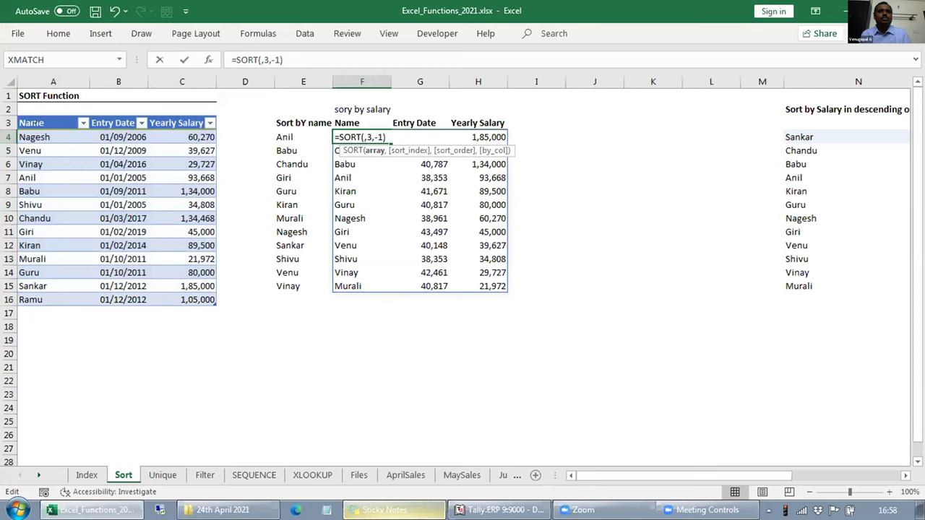
click(34, 124)
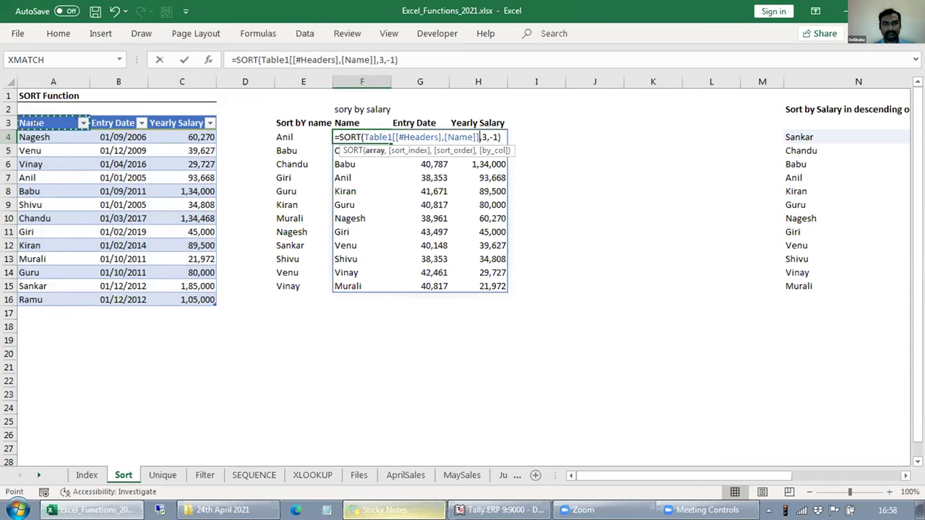
key(Return)
Remove the [Name] column specifier from the SORT formula in F4 so its array refers only to Table1's headers.
key(Up)
key(F2)
key(Left)
key(Left)
key(Left)
key(Left)
key(Left)
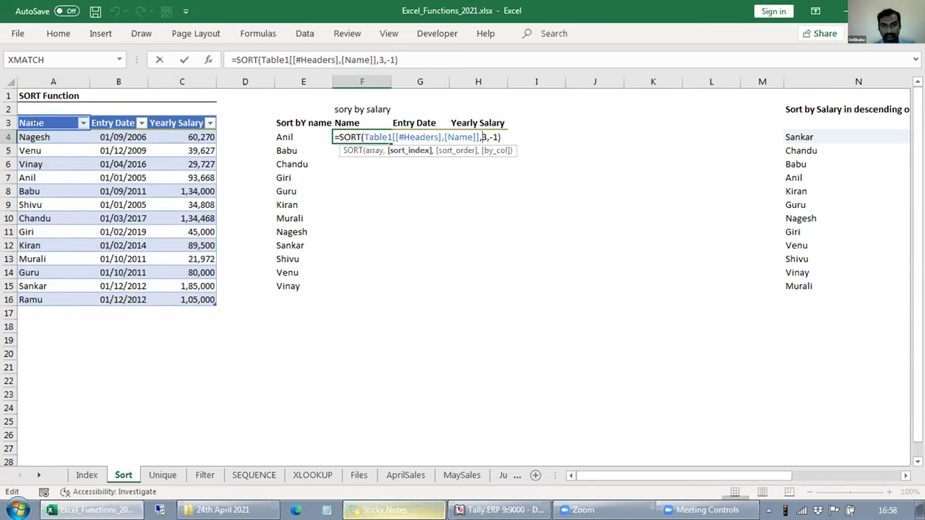
key(BackSpace)
key(BackSpace)
key(BackSpace)
key(BackSpace)
key(BackSpace)
key(BackSpace)
key(BackSpace)
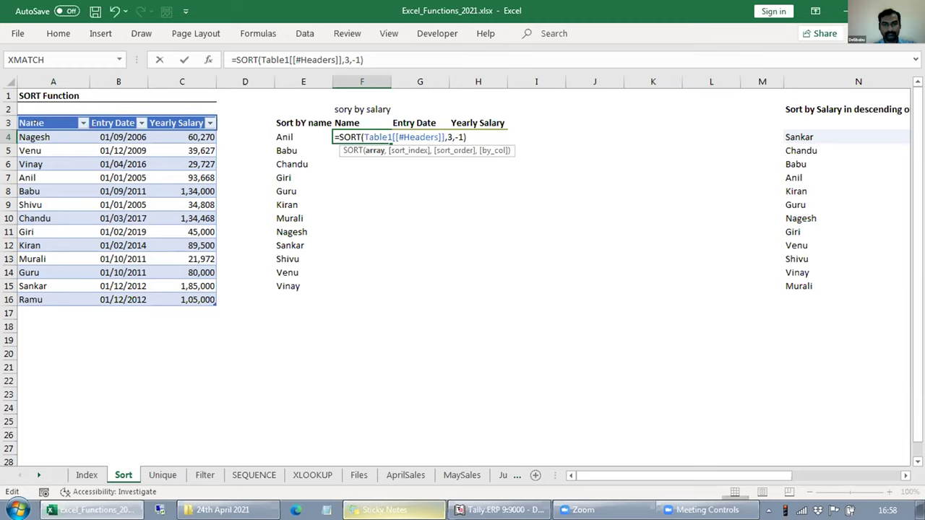
key(Return)
Change the array in the F4 formula to the whole table: =SORT(Table1[#All],3,-1).
key(Up)
key(F2)
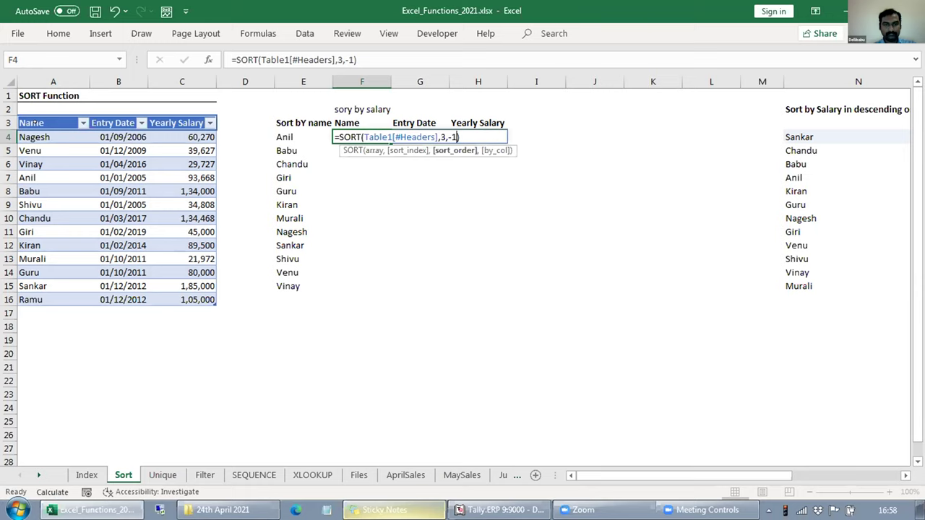
key(BackSpace)
key(BackSpace)
key(BackSpace)
key(BackSpace)
key(BackSpace)
key(BackSpace)
key(BackSpace)
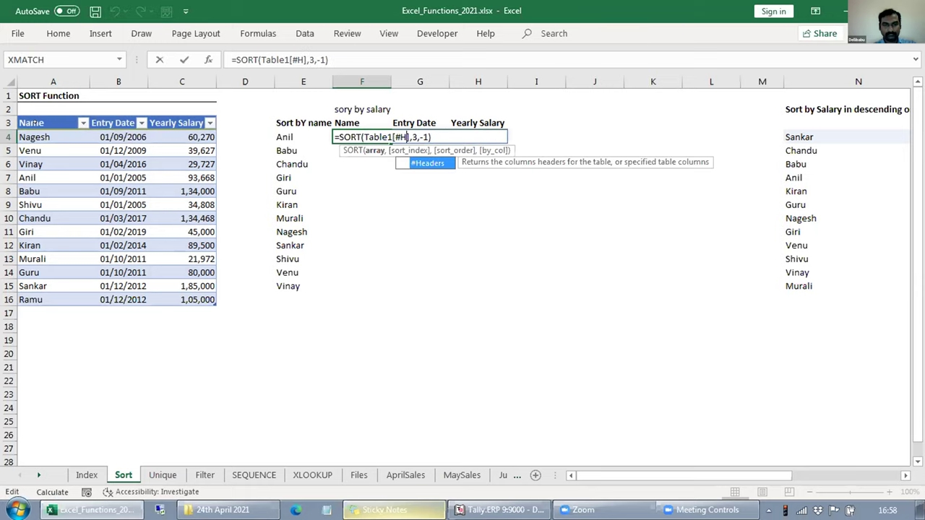
key(Tab)
key(Return)
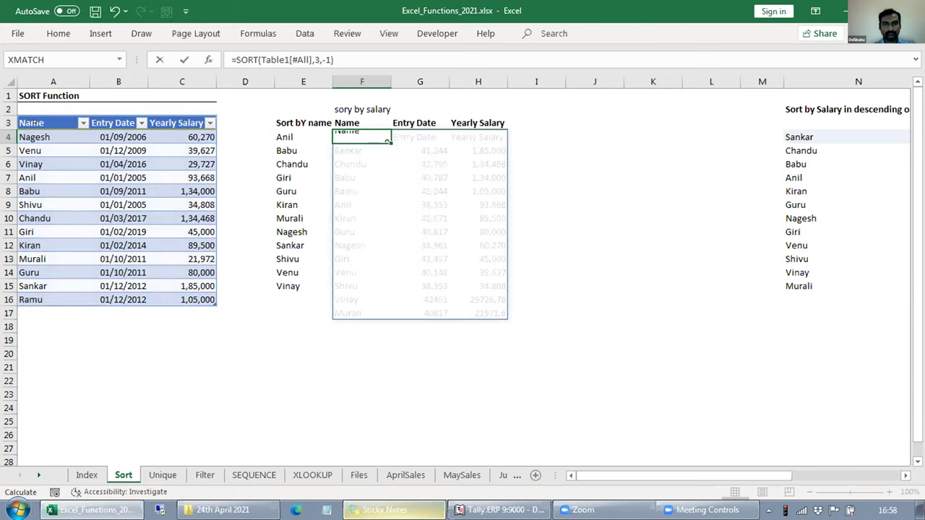
Clear the duplicate headings in F3:H3 and make the heading row F4:H4 of the sorted results bold.
key(Up)
key(Right)
key(Right)
key(Right)
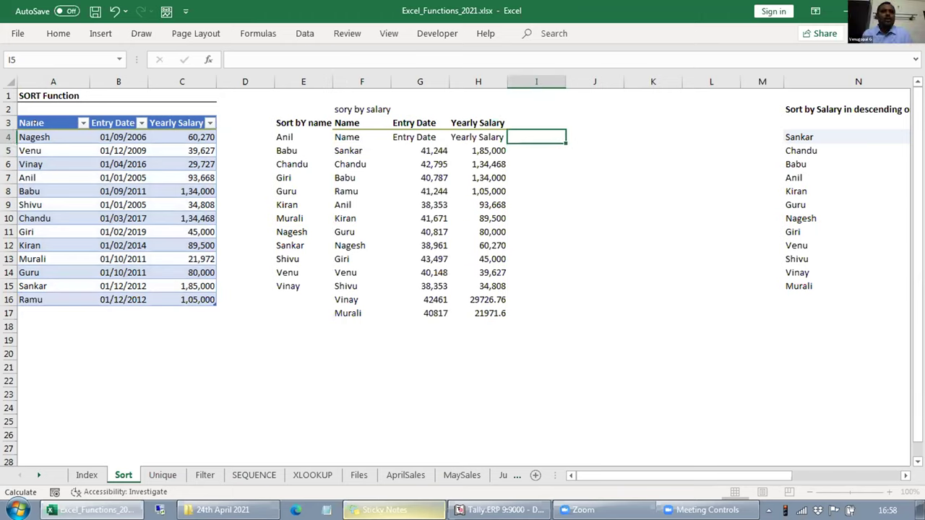
key(Left)
key(Left)
key(Left)
key(shift+Right)
key(shift+Right)
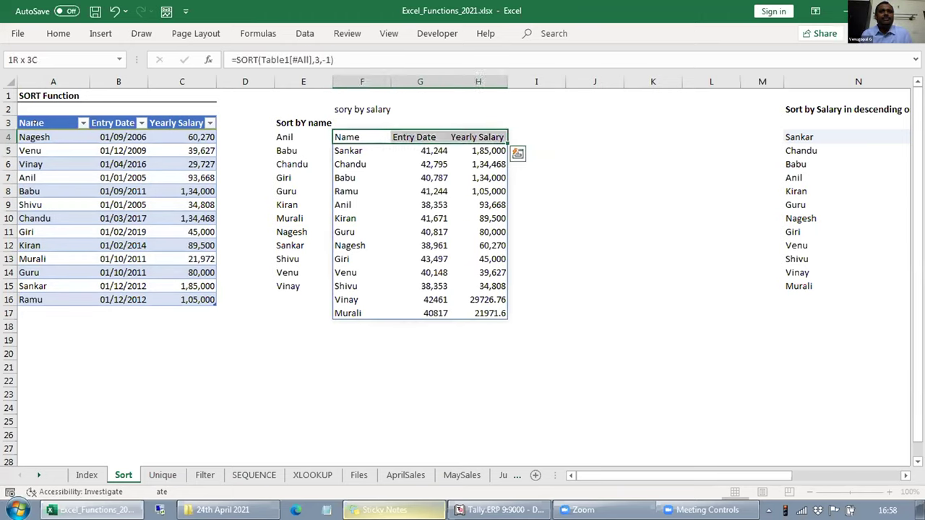
Add a new employee's name in A17, directly below the last record of the source table.
key(Left)
key(Left)
key(Left)
key(Down)
key(Down)
key(Down)
key(Down)
key(Down)
key(Down)
key(Down)
key(Down)
key(Down)
key(Down)
key(Down)
key(Down)
key(Left)
key(Left)
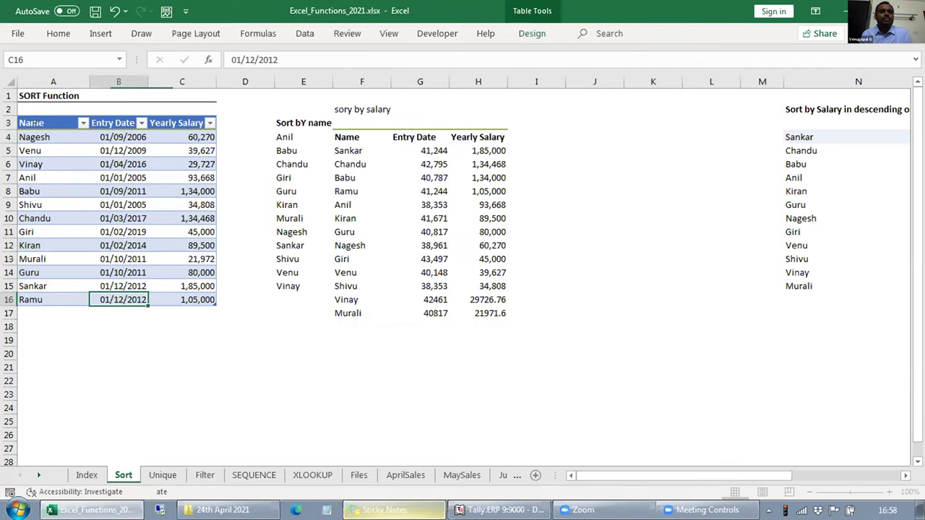
key(Down)
text(Babu)
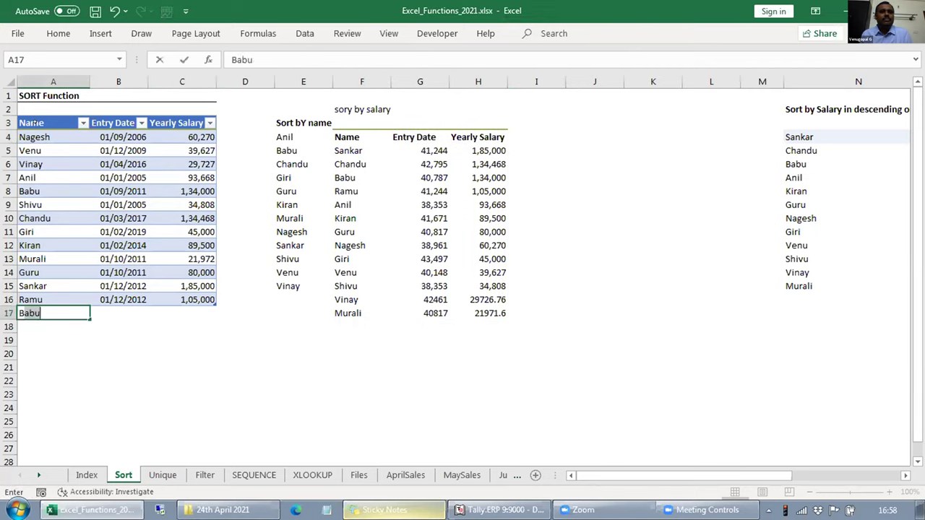
key(Return)
Copy the entry date from the row above into B17 and enter a yearly salary of 2500 in C17.
key(Up)
key(Right)
key(ctrl+d)
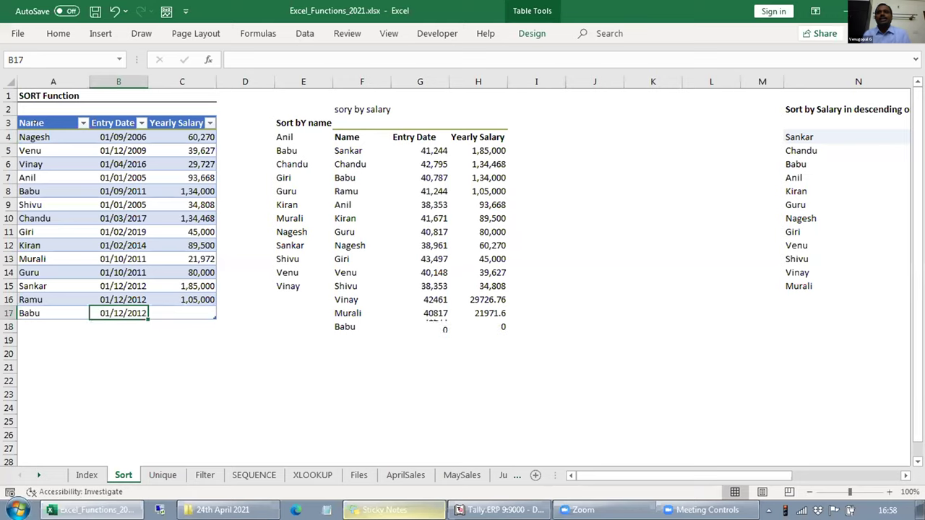
key(Right)
text(2500)
key(Return)
key(Up)
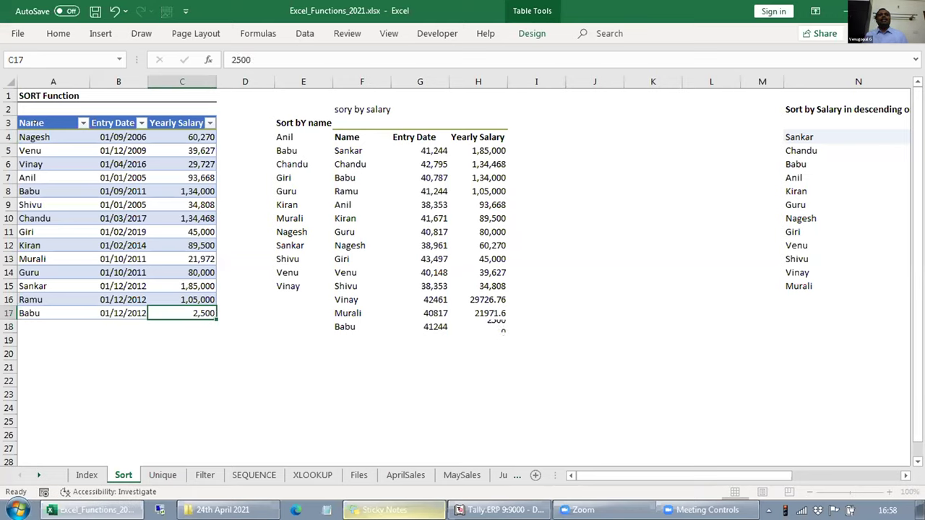
Examine row 18 of the sorted results to check where the added record is placed.
key(Down)
key(Up)
key(Right)
key(Right)
key(Right)
key(Down)
key(Right)
key(Right)
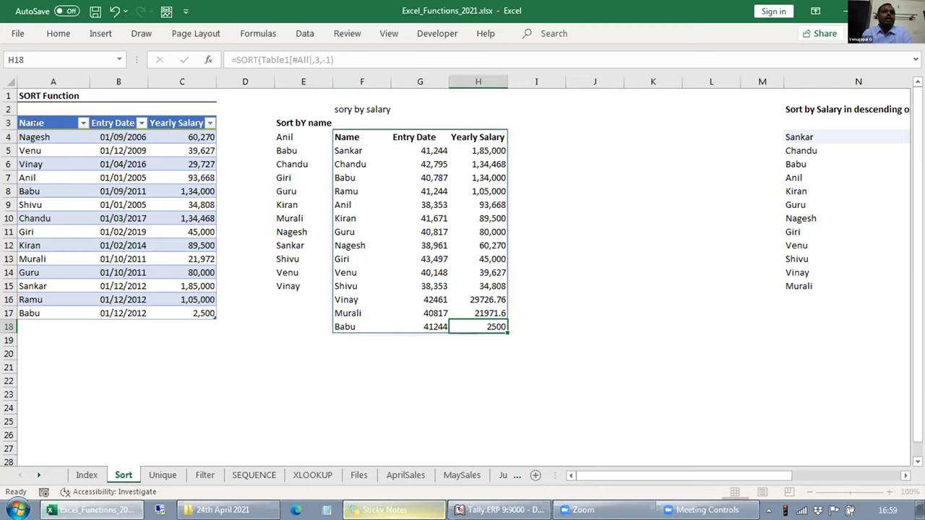
Set the yearly salary of the new record in C17 to 200500.
key(Left)
key(Left)
key(Left)
key(Left)
key(Left)
key(Up)
text(00)
key(Return)
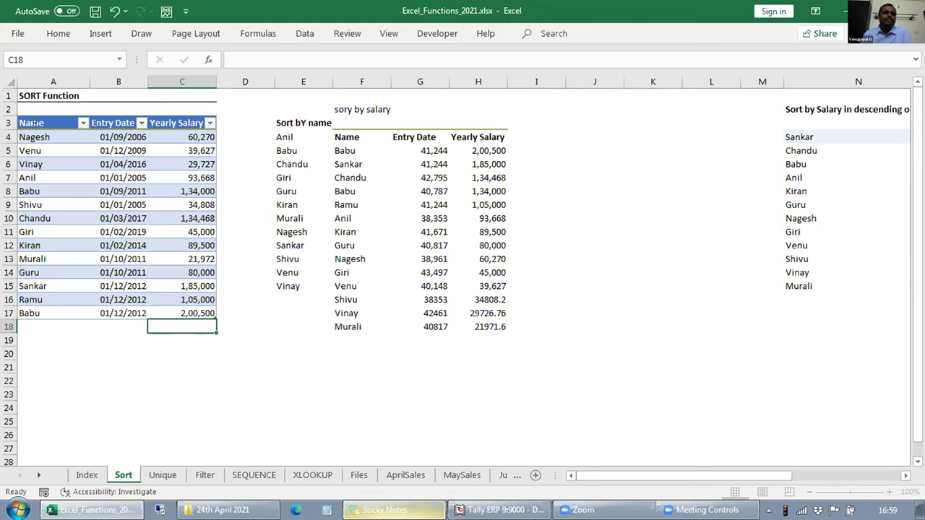
Insert 99 after the first digit of the yearly salary in C14, making it 89,90,000.
key(Up)
key(Up)
key(Up)
key(Up)
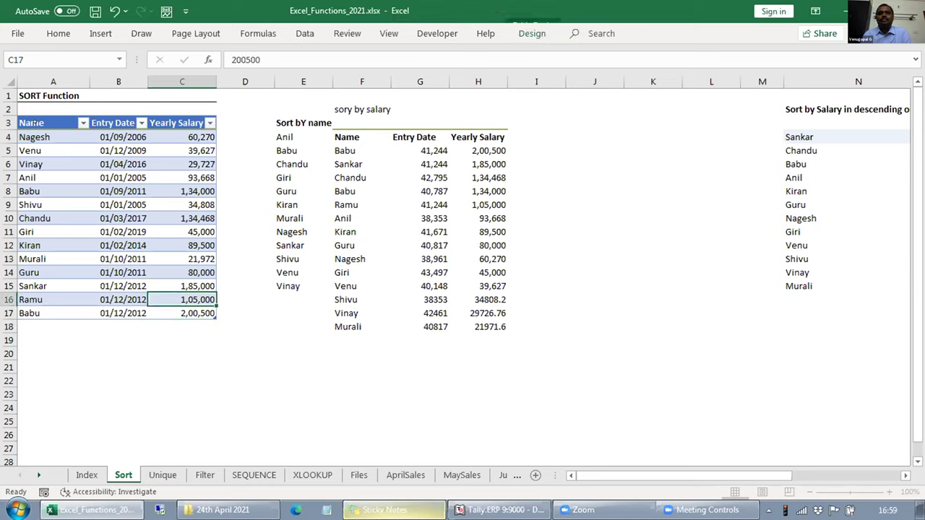
key(F2)
key(Left)
key(Left)
key(Left)
key(Left)
key(Left)
key(Left)
key(Left)
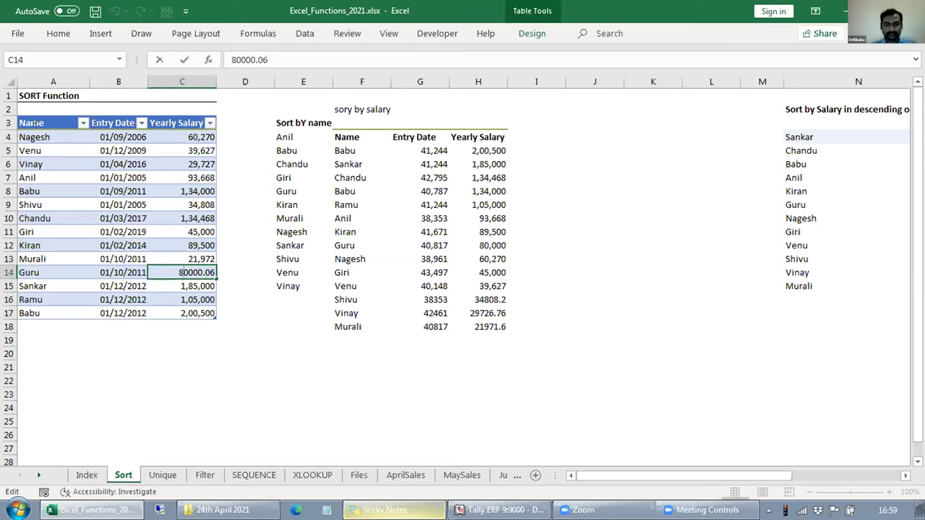
text(99)
key(Return)
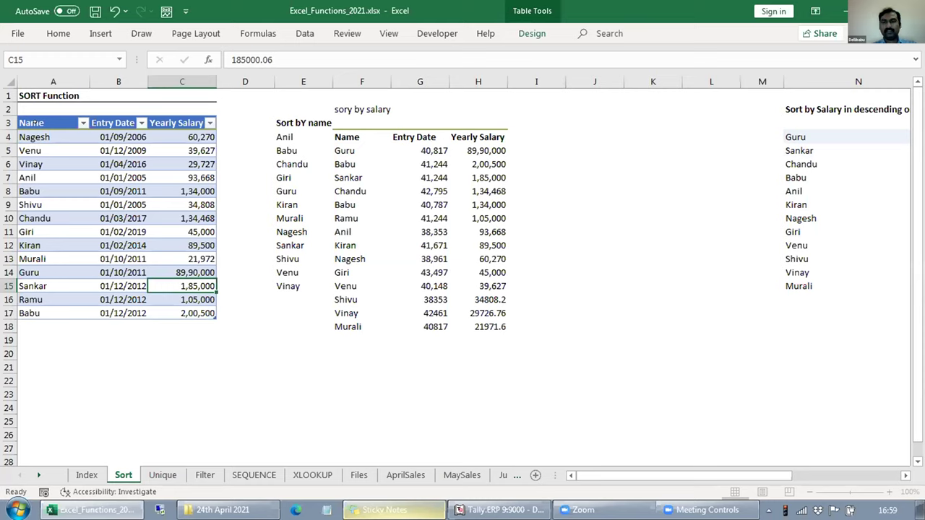
Save the workbook with the updated salaries and sorted results.
key(Right)
key(Right)
key(Right)
key(Right)
key(Right)
key(Right)
key(Right)
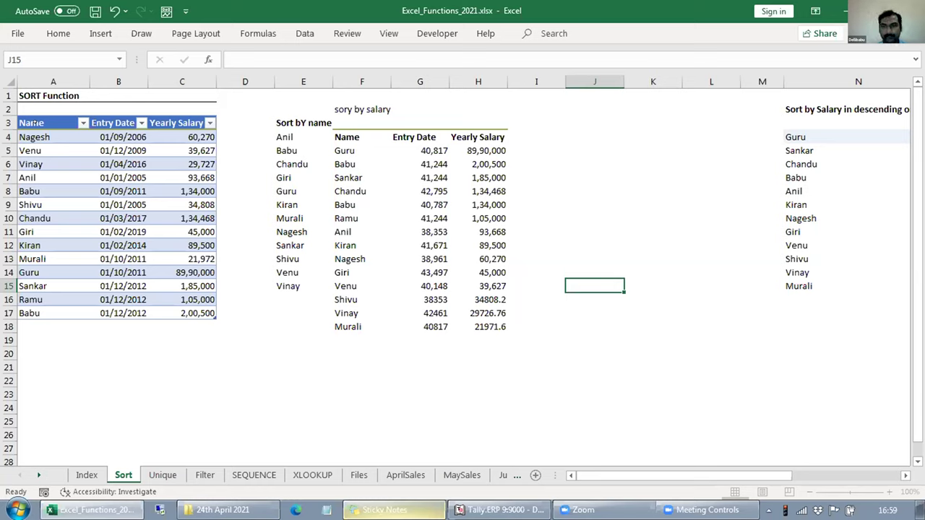
key(Right)
key(Right)
key(Left)
key(Left)
key(Left)
key(Left)
key(ctrl+s)
key(Up)
key(Up)
key(Up)
key(Up)
key(Up)
key(Up)
key(Up)
key(Up)
key(Up)
key(Up)
key(Up)
key(Right)
key(Right)
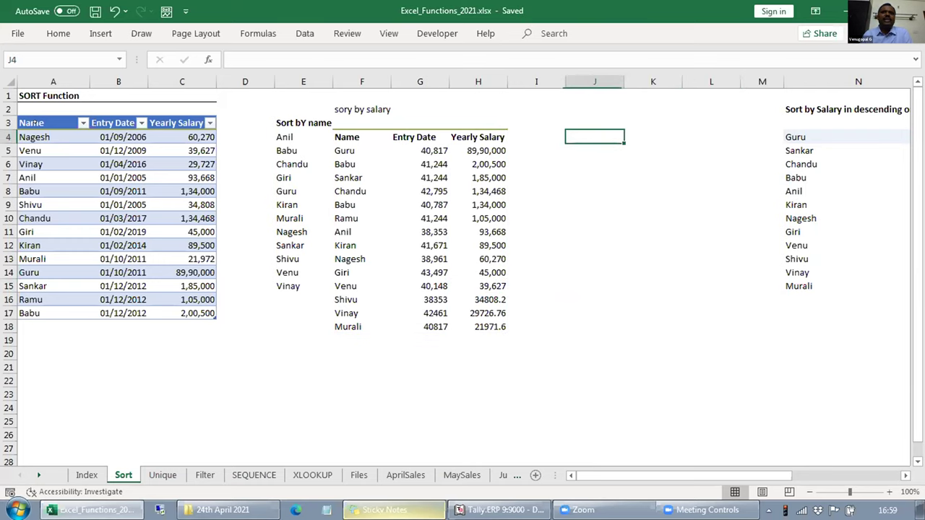
text(=)
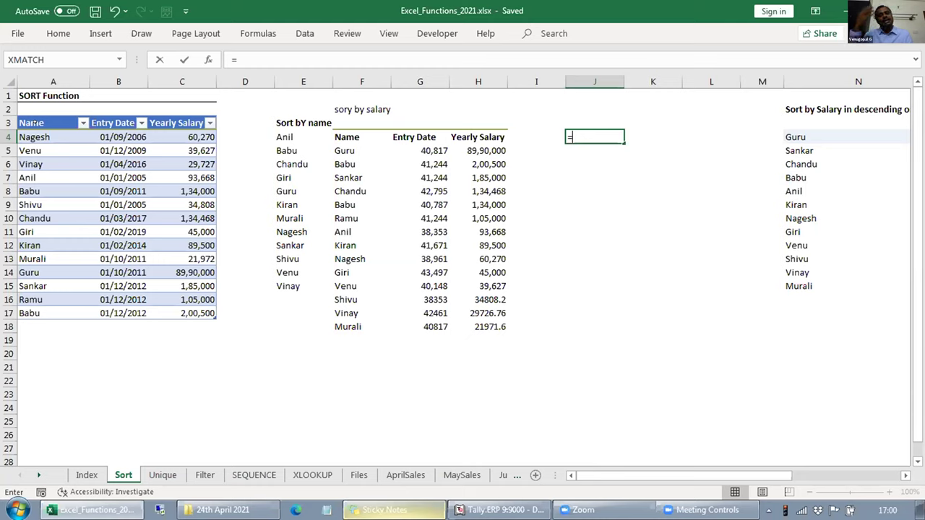
key(Escape)
Inspect the SORT formula in F4 that produces the salary-sorted list, leaving it as it is.
key(Left)
key(Left)
key(Left)
key(Left)
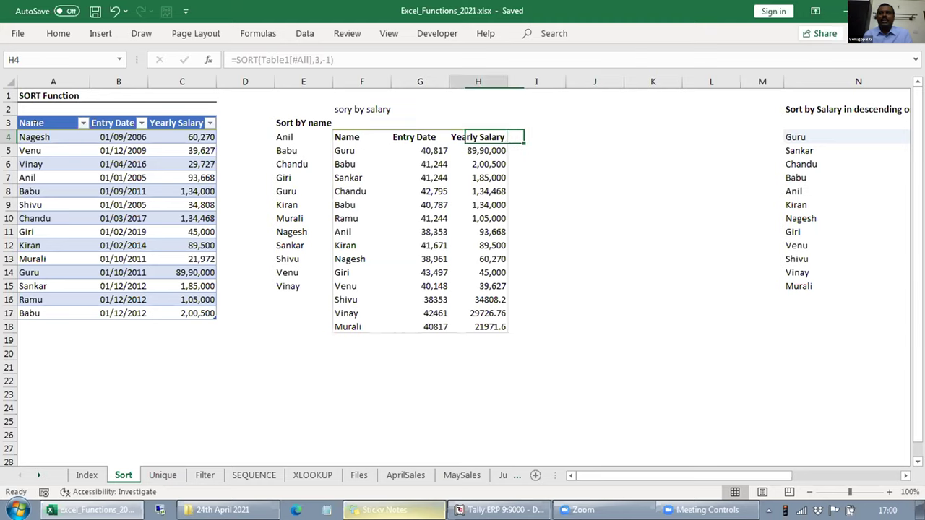
key(F2)
key(Escape)
Start a SORTBY formula in J4 with the whole table, Table1[#All], as the array.
key(Right)
key(Right)
key(Right)
key(Right)
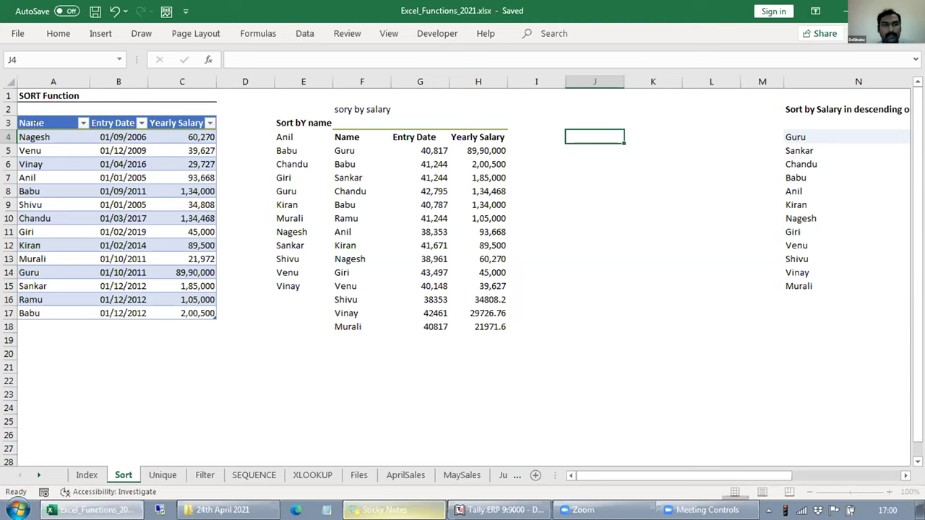
text(=so)
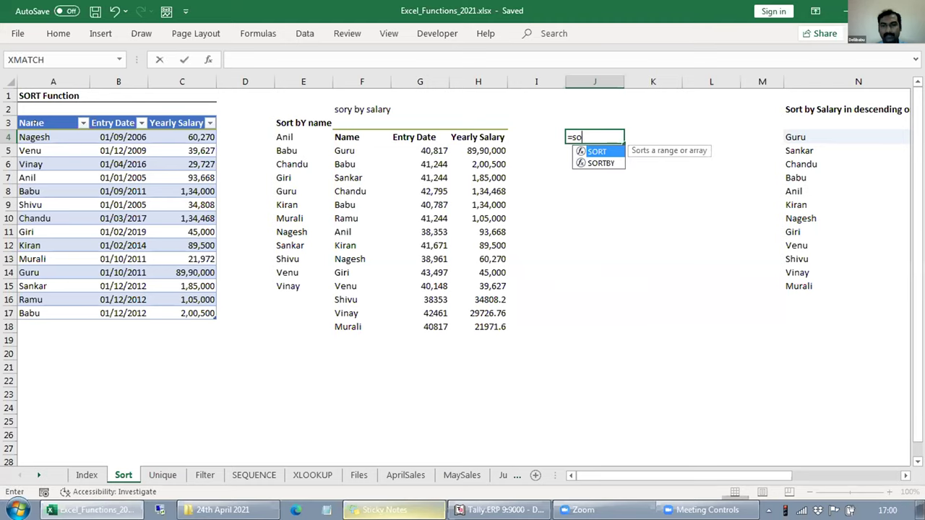
key(Down)
key(Tab)
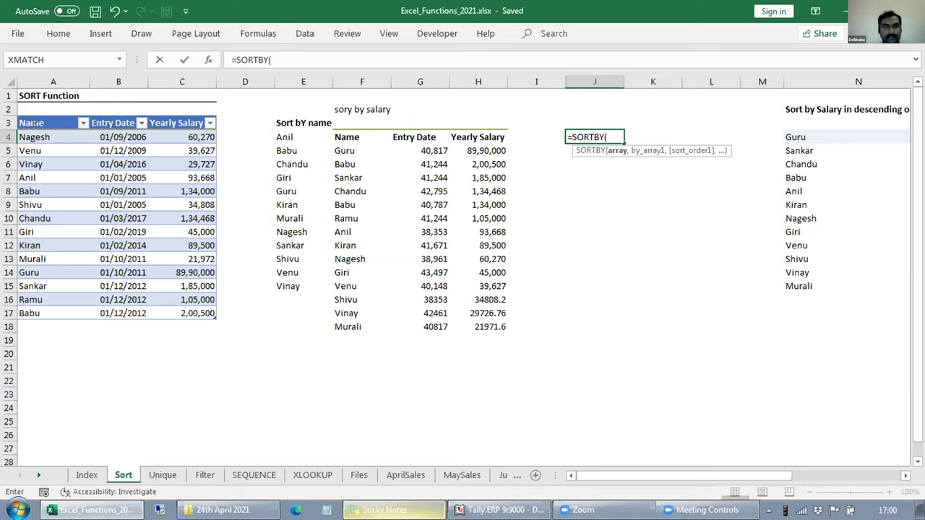
key(ctrl+Left)
key(ctrl+Left)
key(ctrl+Left)
key(ctrl+Left)
key(Up)
key(BackSpace)
key(BackSpace)
key(BackSpace)
key(BackSpace)
key(BackSpace)
key(BackSpace)
key(BackSpace)
key(BackSpace)
key(BackSpace)
key(BackSpace)
key(BackSpace)
key(BackSpace)
key(BackSpace)
key(BackSpace)
key(BackSpace)
key(BackSpace)
key(Tab)
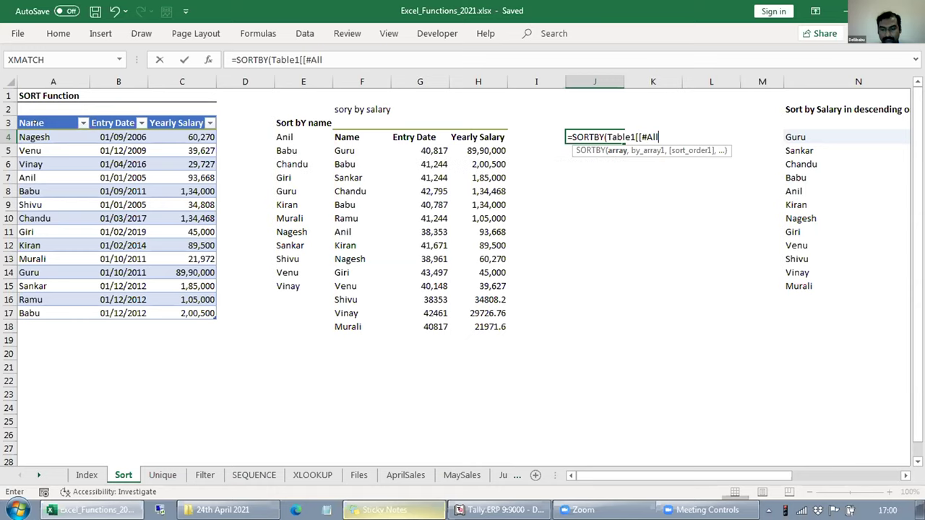
text(]],)
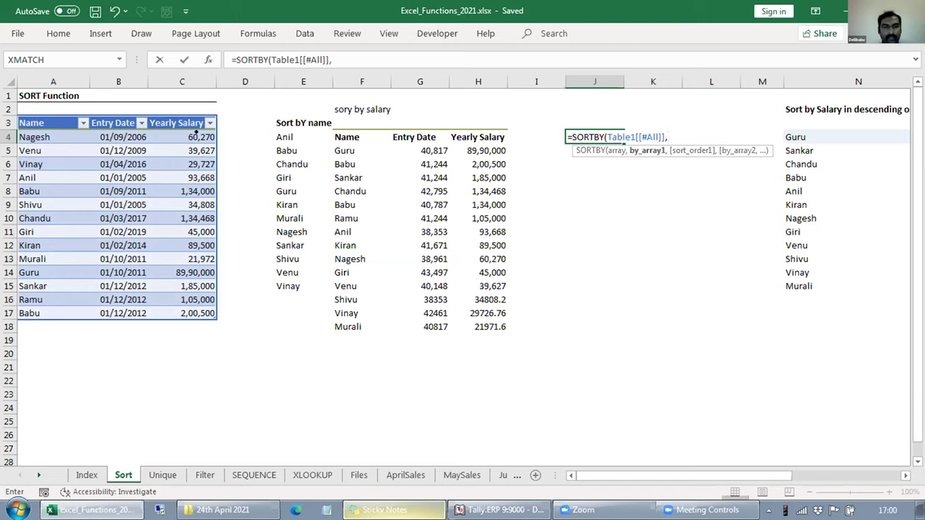
Complete the SORTBY formula with Table1[Yearly Salary] as the sort key and -1 for descending order.
click(198, 125)
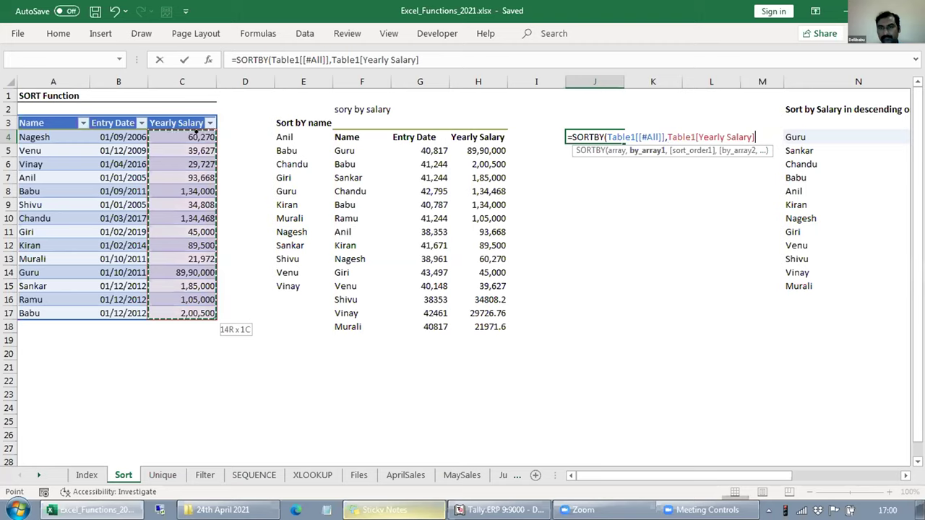
text(,)
key(Down)
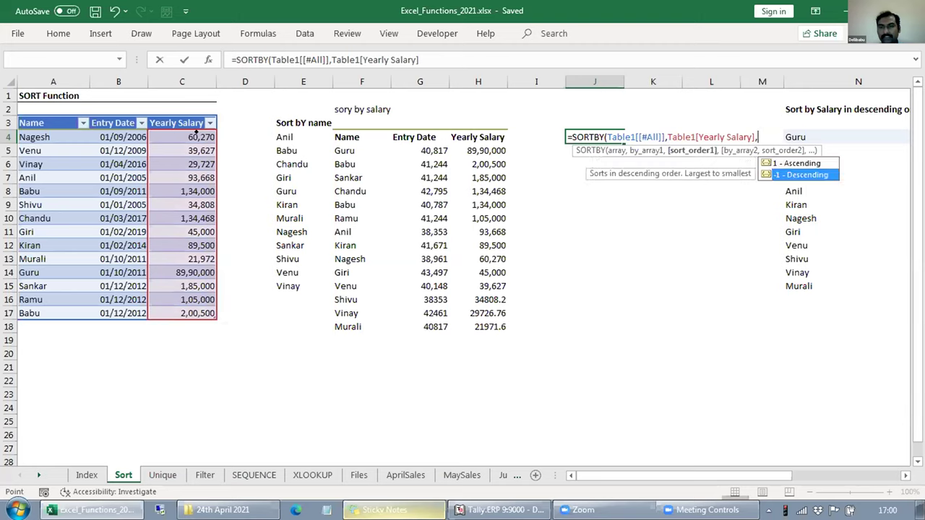
key(Tab)
text())
key(Return)
Re-enter the Yearly Salary column as the by_array1 argument of the SORTBY formula in J4.
key(F2)
key(Left)
key(Left)
key(Left)
key(Left)
key(Left)
key(Left)
key(Left)
key(Right)
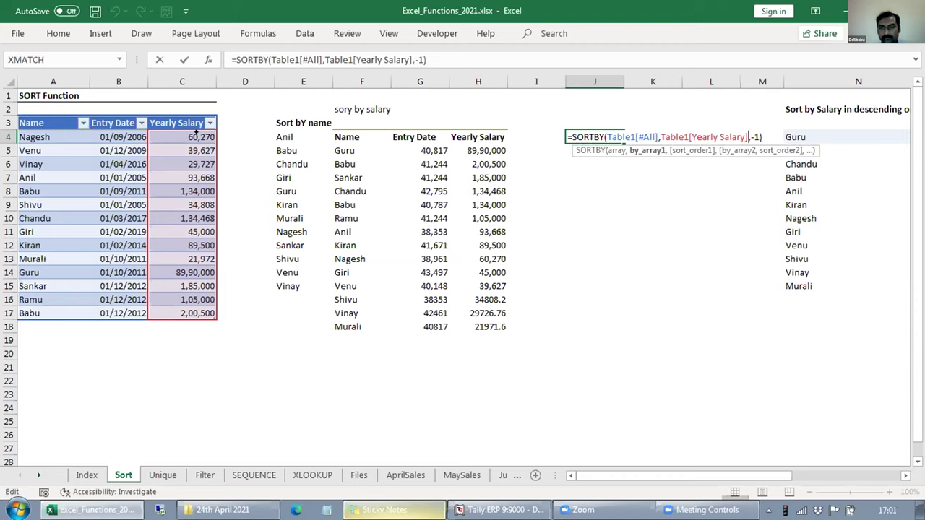
key(ctrl+shift+Left)
key(ctrl+shift+Left)
key(ctrl+shift+Left)
key(ctrl+shift+Left)
key(ctrl+shift+Left)
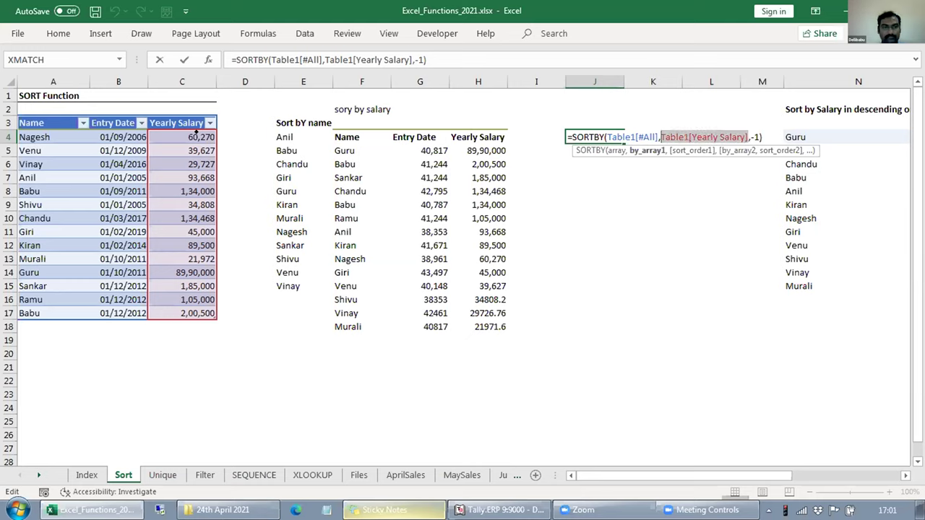
key(Right)
key(BackSpace)
key(BackSpace)
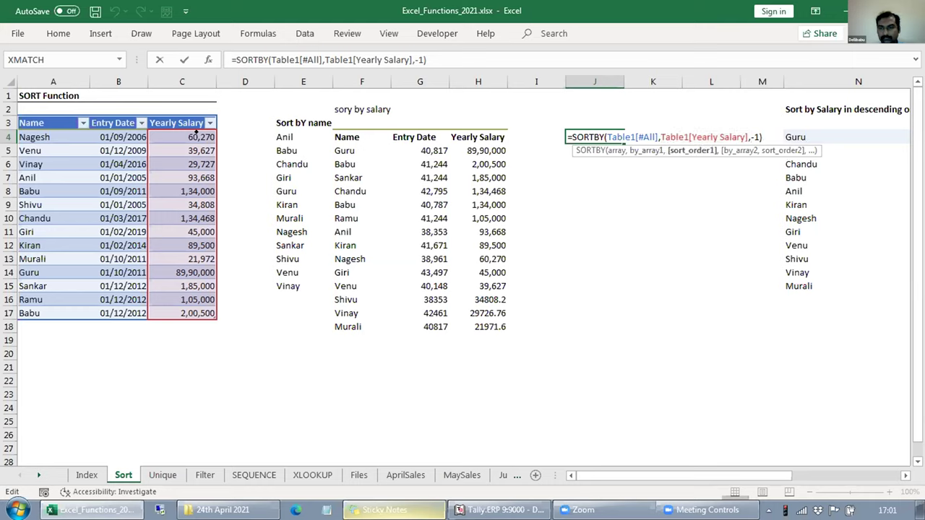
key(BackSpace)
key(BackSpace)
key(BackSpace)
key(BackSpace)
key(BackSpace)
key(BackSpace)
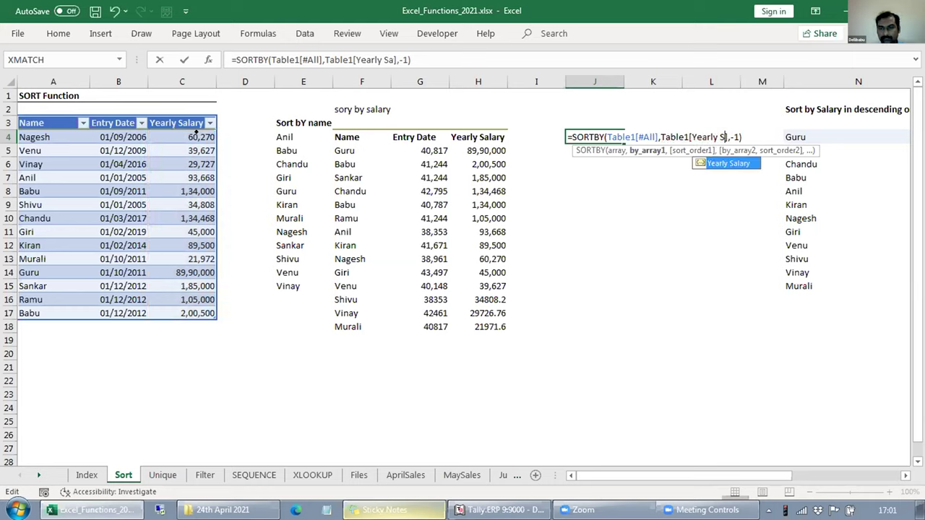
key(BackSpace)
key(BackSpace)
key(BackSpace)
key(BackSpace)
key(BackSpace)
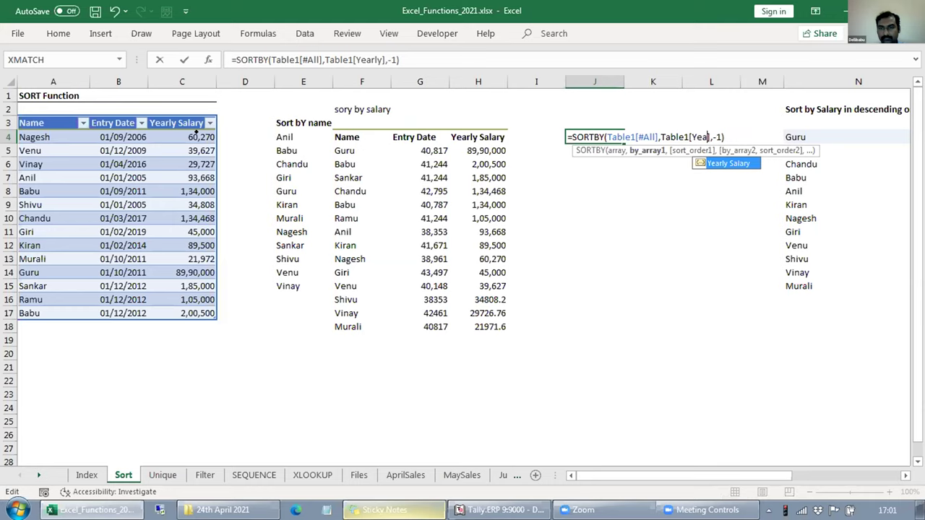
key(Tab)
key(Right)
key(Right)
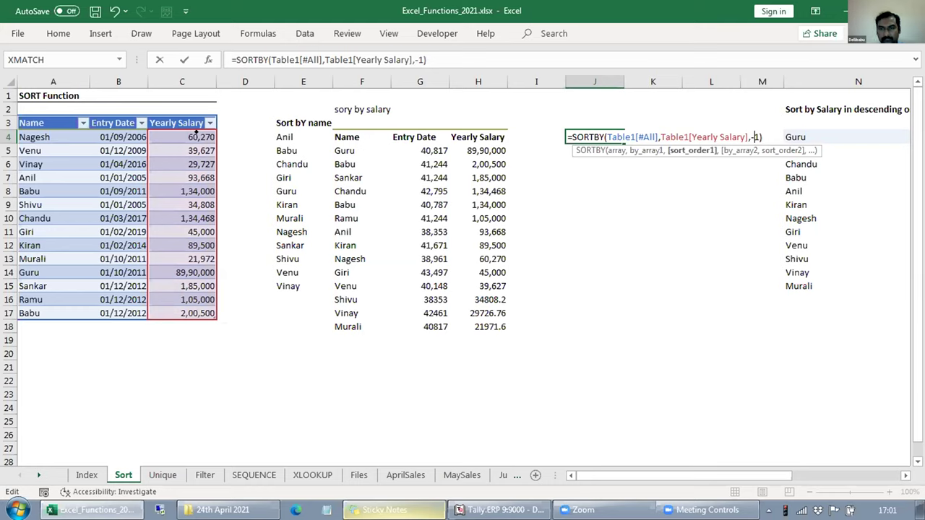
Review the table and sort-key arguments of the SORTBY formula in J4, leaving them as they are.
key(Right)
key(Right)
key(Left)
key(Left)
key(Left)
key(Left)
key(Left)
key(Left)
key(Left)
key(Left)
key(Left)
key(Left)
key(Left)
key(Left)
key(Left)
key(Left)
key(Left)
key(Left)
key(Left)
key(Left)
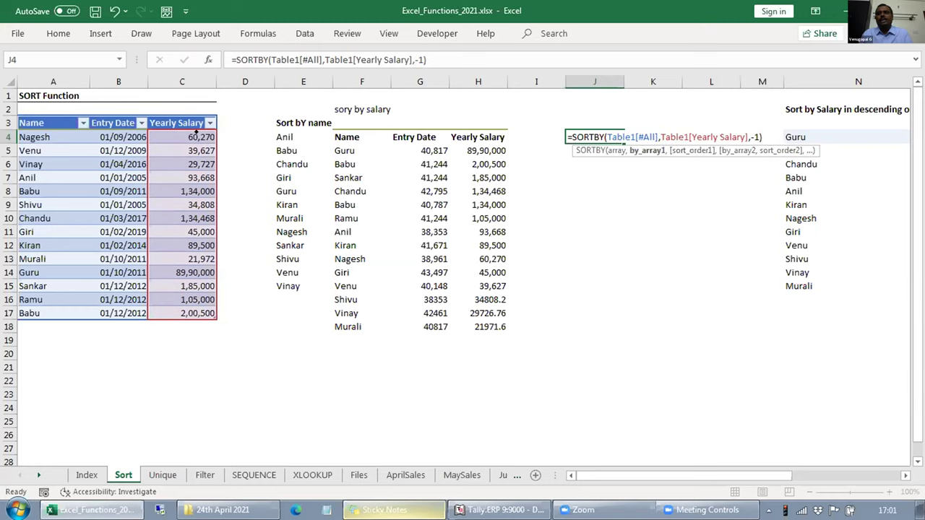
key(Left)
key(Left)
key(Left)
key(Left)
key(Left)
key(Left)
key(Left)
key(Left)
key(Left)
key(Right)
key(Right)
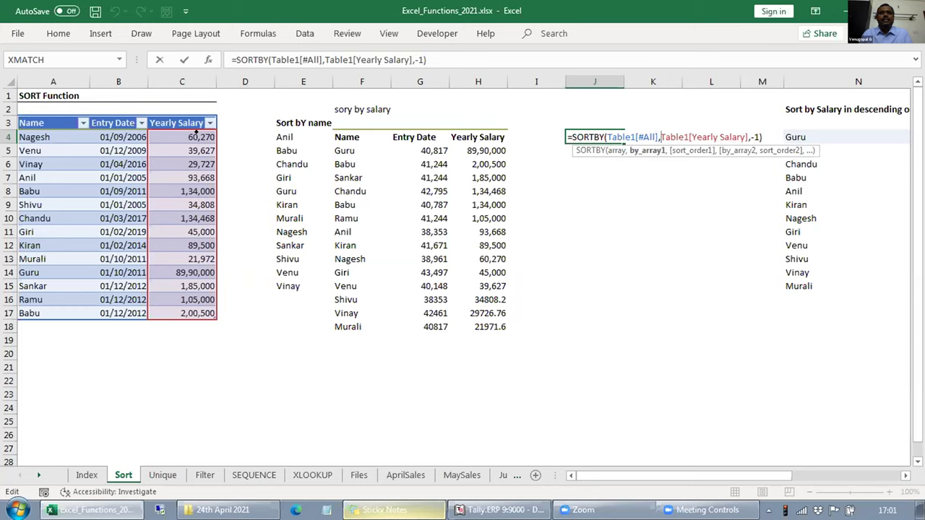
key(ctrl+Return)
Compare the descending salary SORT formula in N4 with the SORTBY formula in J4.
key(Right)
key(Right)
key(Right)
key(Right)
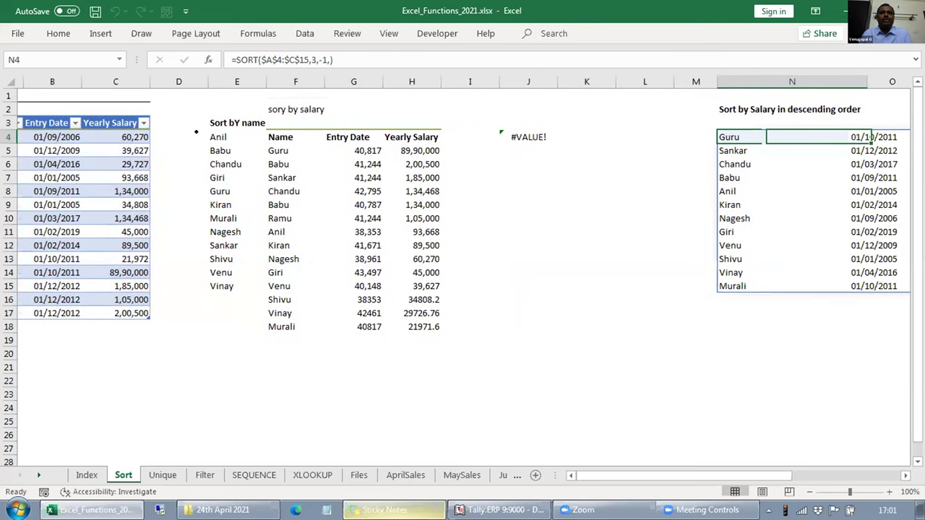
key(Left)
key(Left)
key(Left)
key(Left)
key(F2)
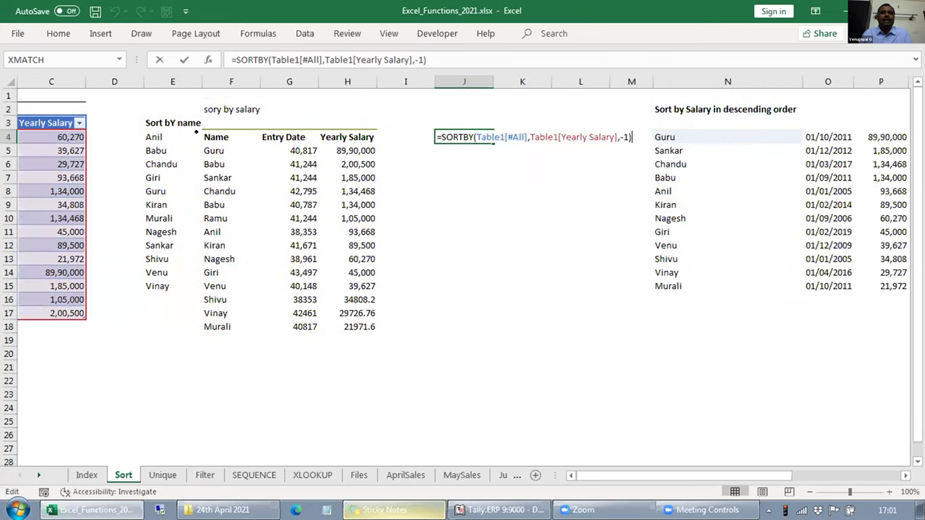
key(Left)
key(Escape)
Examine the by_array1 argument of the SORTBY formula in J4 once more without changing it.
click(231, 137)
key(Right)
key(Right)
key(Right)
key(Right)
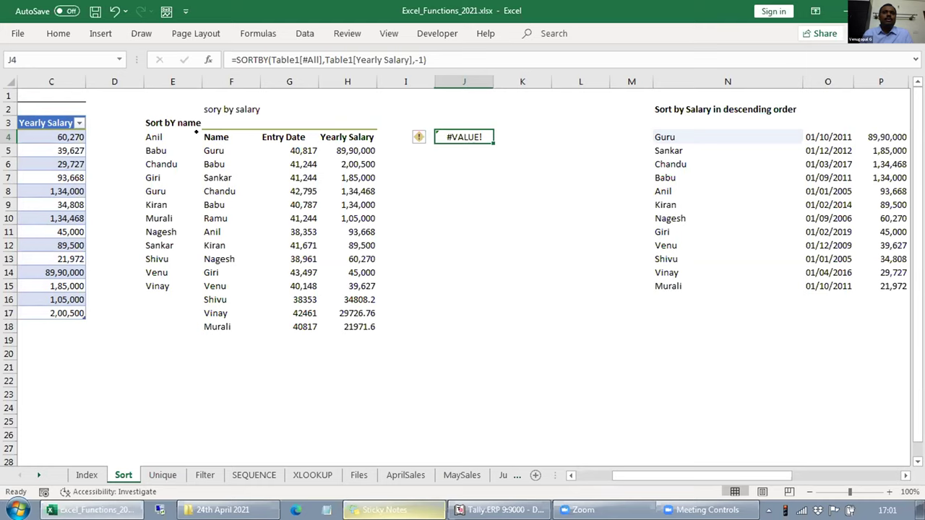
key(F2)
key(Left)
key(Left)
key(Left)
key(Left)
key(Left)
key(Left)
key(Left)
key(Left)
key(Left)
key(Left)
key(Left)
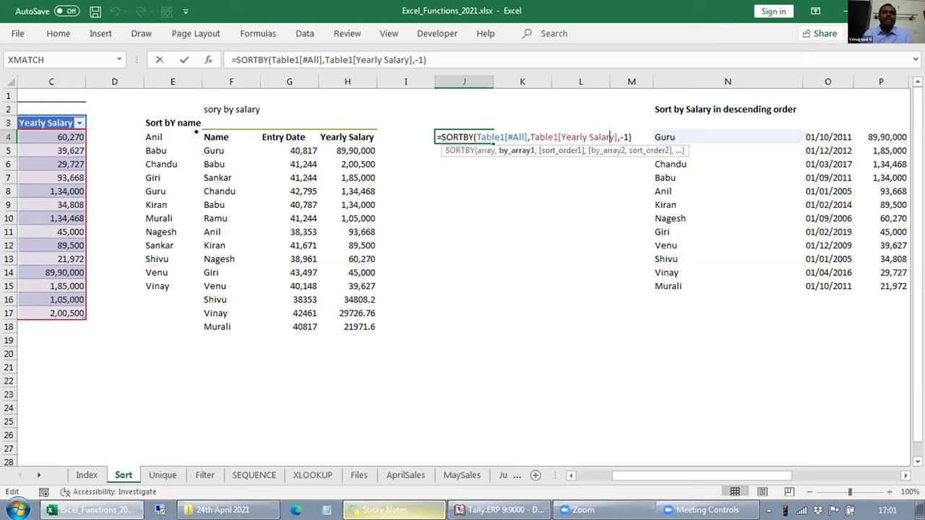
key(ctrl+Return)
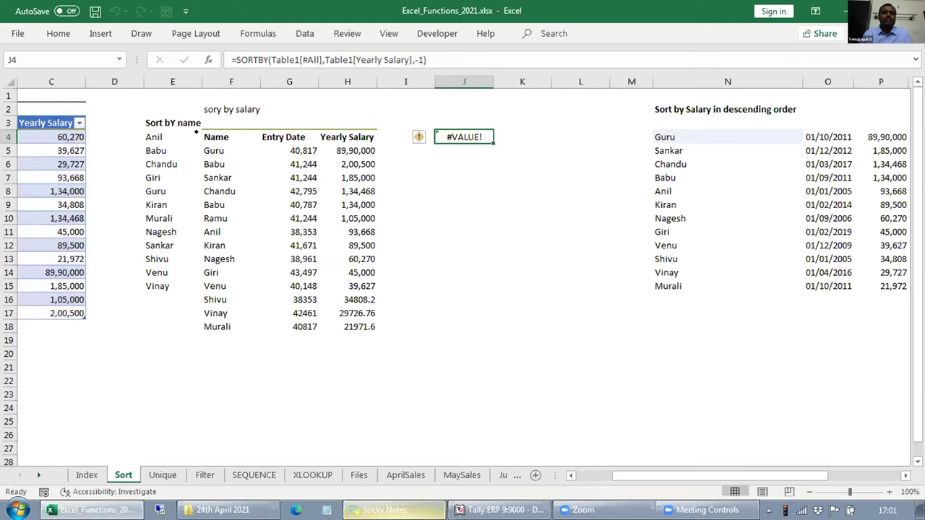
Convert the employee table Table1 to a normal range.
click(51, 137)
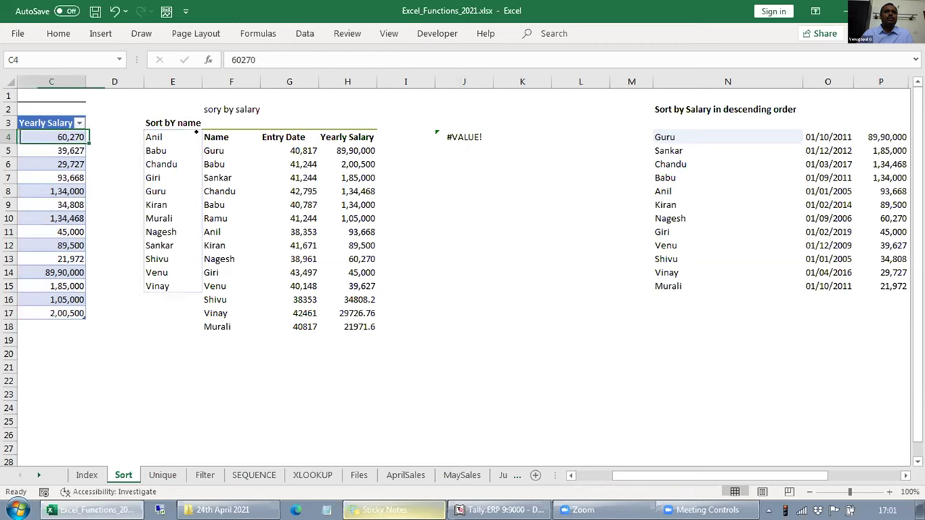
key(Left)
key(Left)
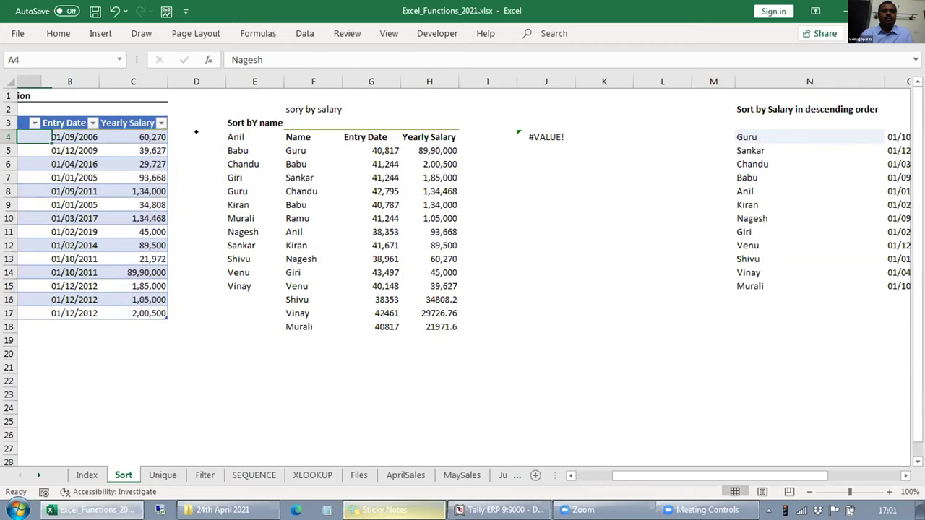
click(532, 33)
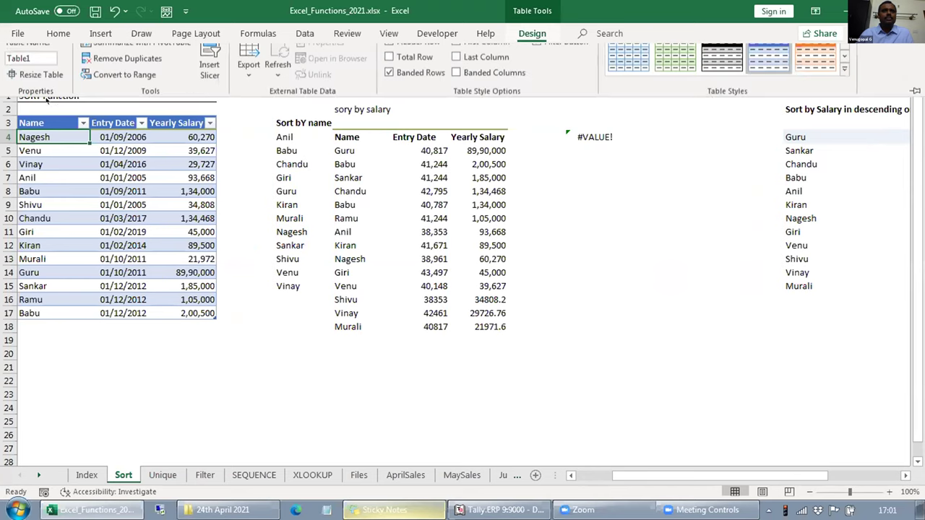
key(ctrl+F1)
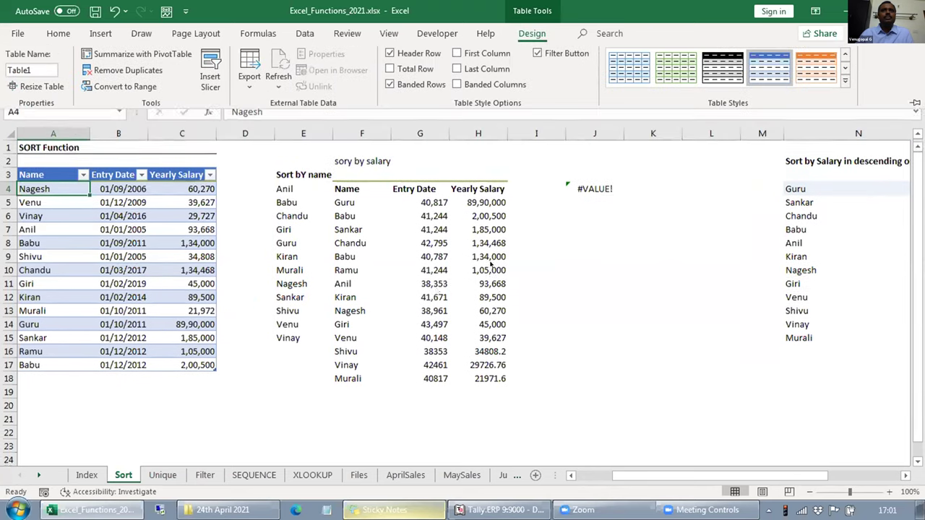
click(125, 87)
key(Return)
Replace the formula in J4 with a SORTBY formula that takes the names in A4:A17 as its array.
click(595, 249)
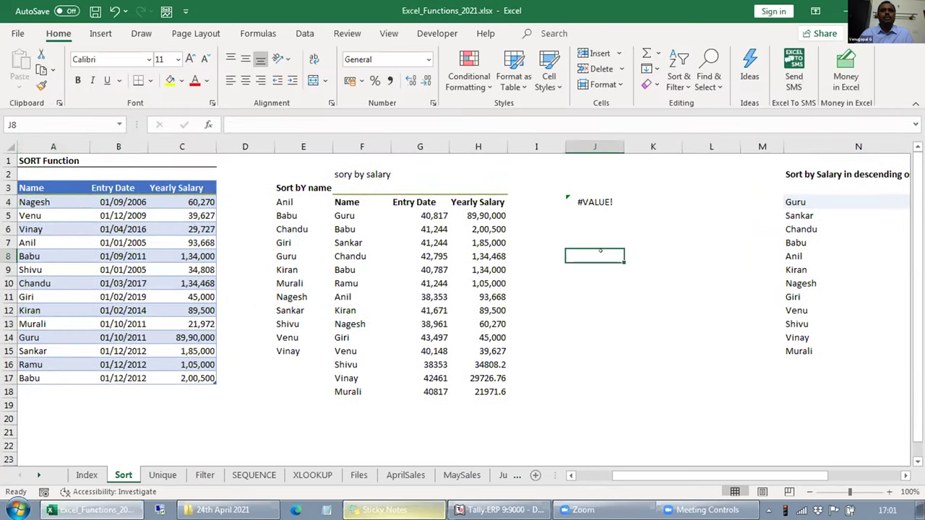
scroll(600, 251, down, 1)
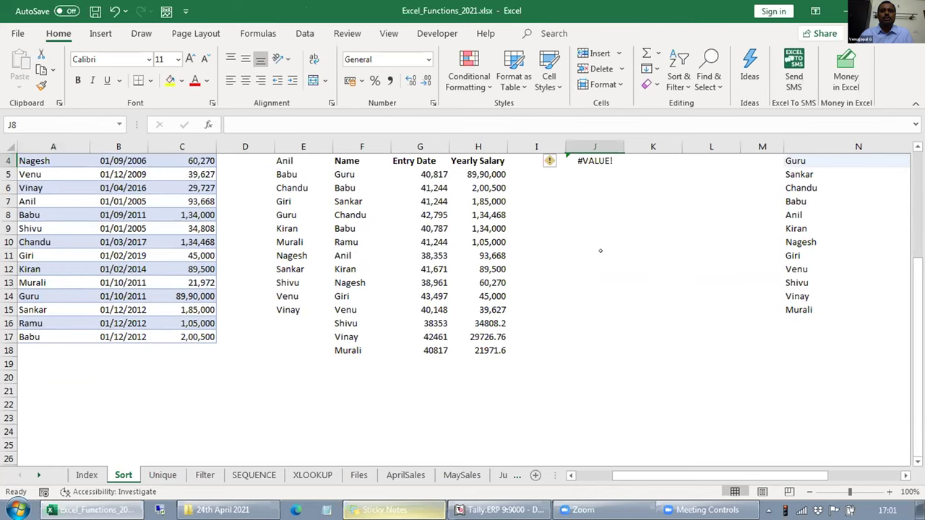
scroll(600, 251, up, 1)
text(=SORT()
key(BackSpace)
text(BY()
key(ctrl+Left)
key(ctrl+Left)
key(ctrl+Left)
key(ctrl+Left)
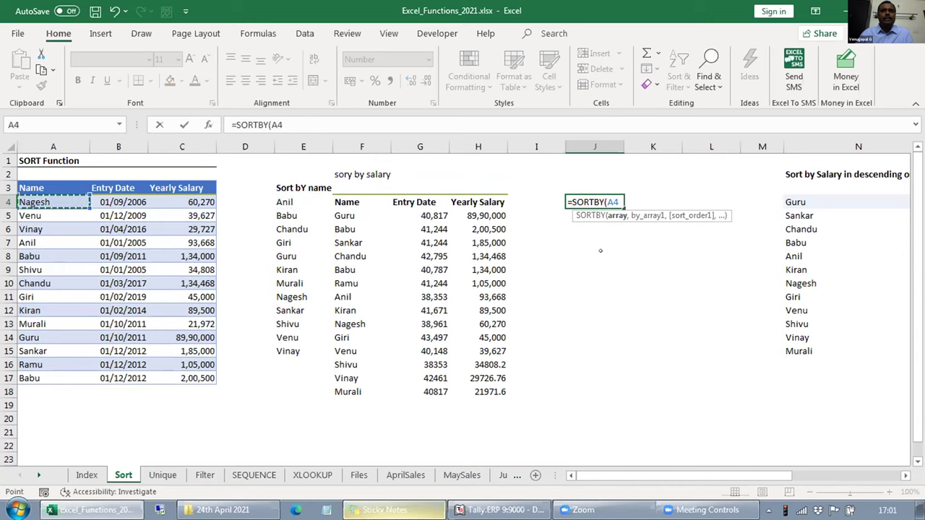
key(ctrl+shift+Down)
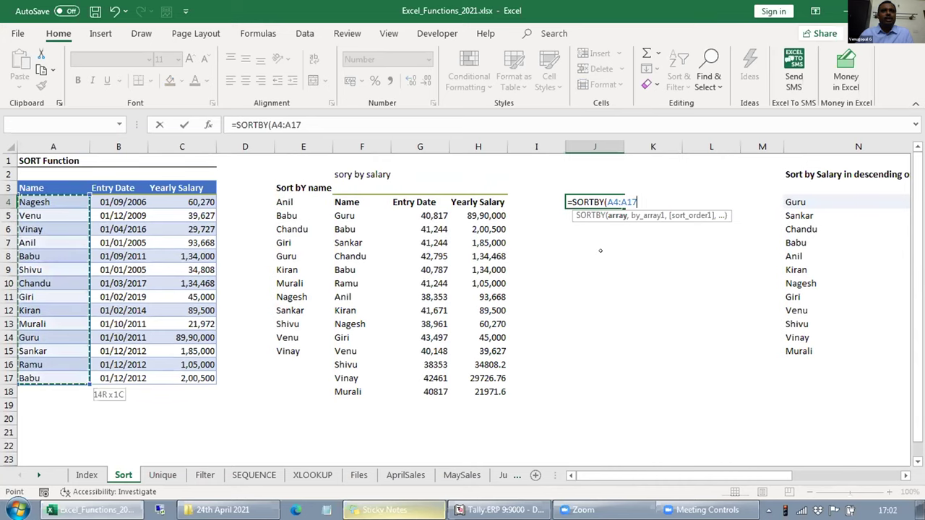
text(,)
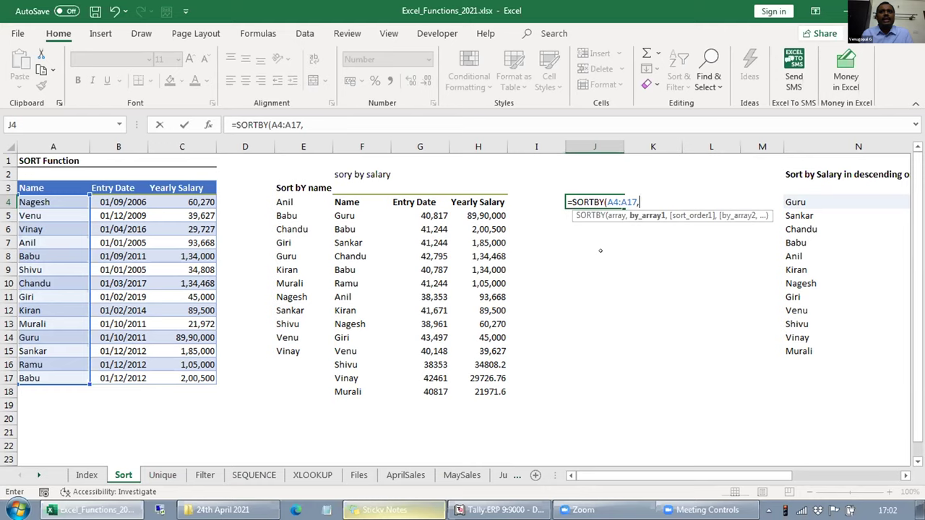
Complete the SORTBY formula with $C$4:$C$17 as the sort key and -1 for descending order.
drag(195, 202, 213, 382)
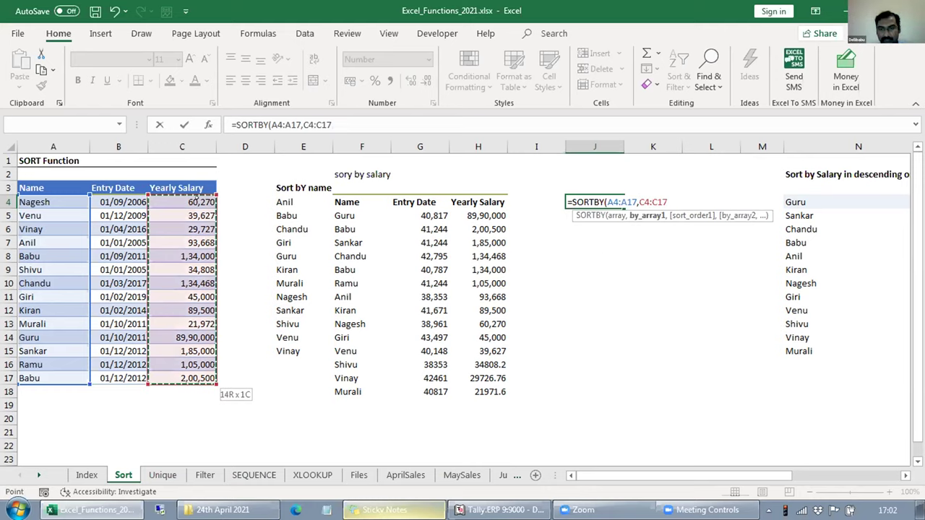
key(F4)
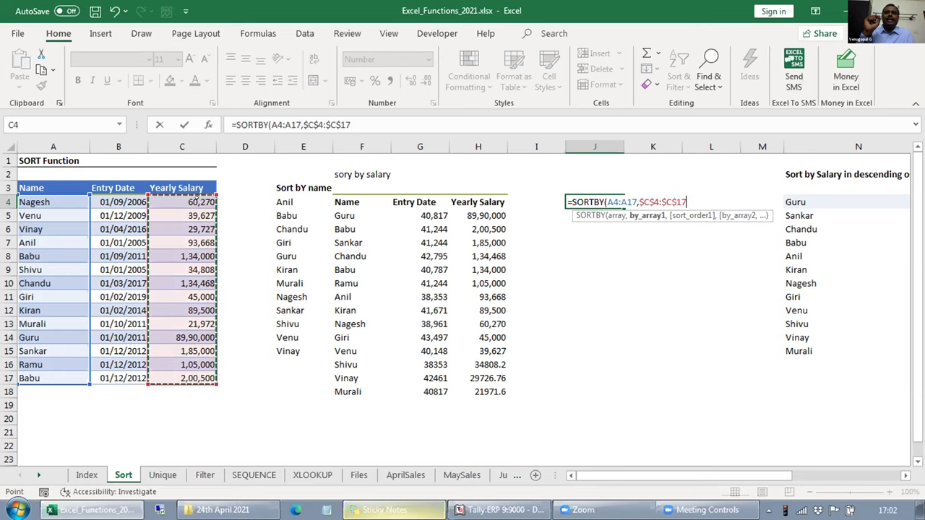
text(,)
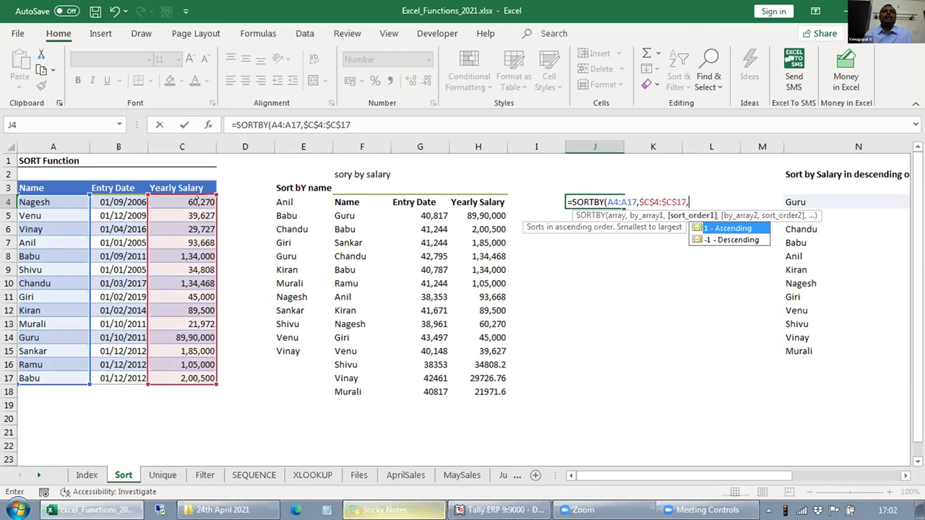
text(-1))
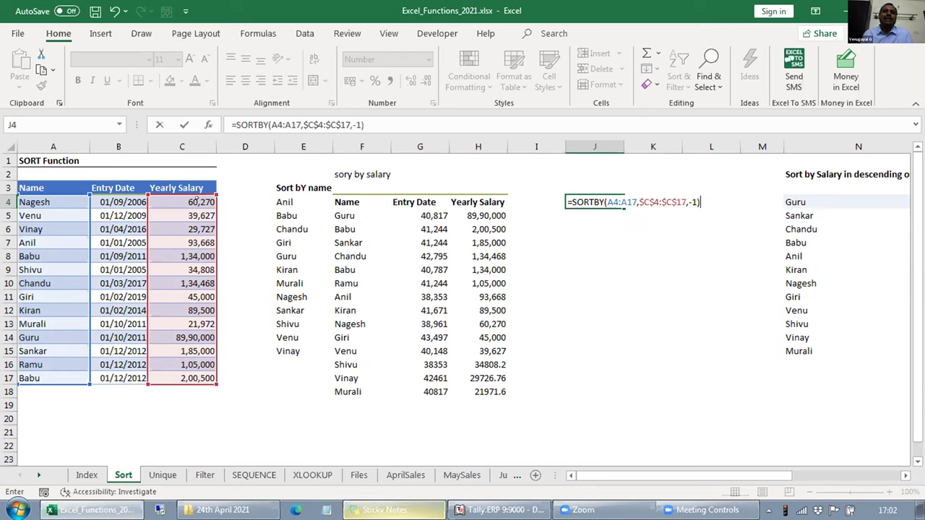
key(Return)
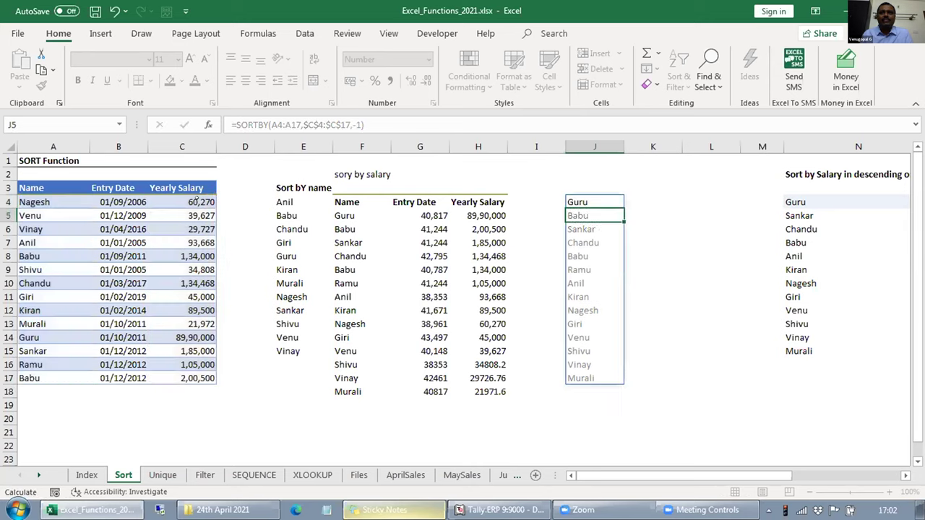
key(Up)
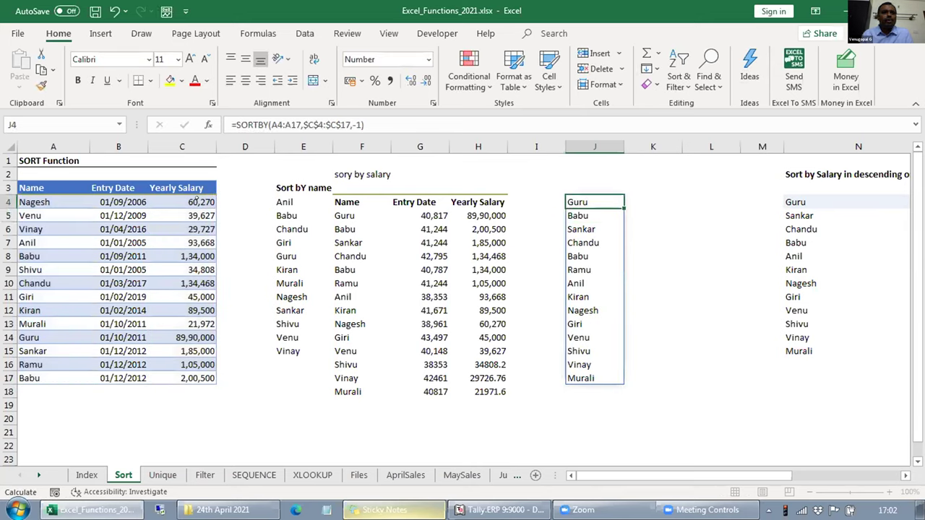
Change the yearly salary in C14 to 89,900.
key(Right)
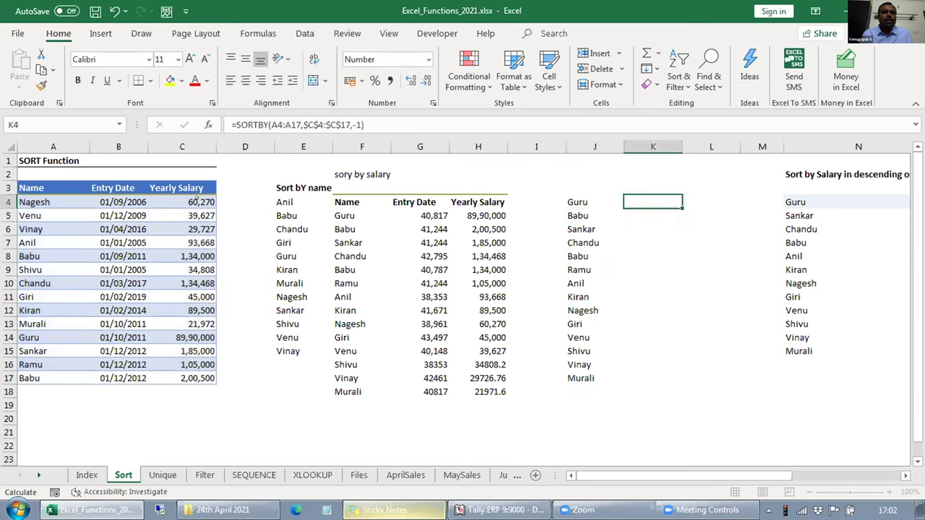
key(Left)
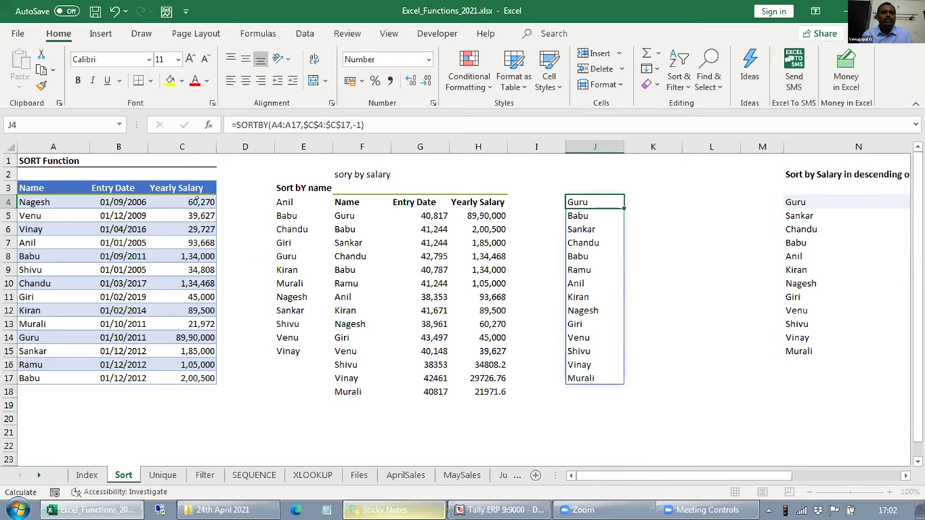
key(Left)
key(Left)
key(Left)
key(Left)
key(Left)
key(Left)
key(Left)
key(Down)
key(Down)
key(Down)
key(Down)
key(Down)
key(Down)
key(Down)
key(Down)
key(Down)
key(Down)
key(F2)
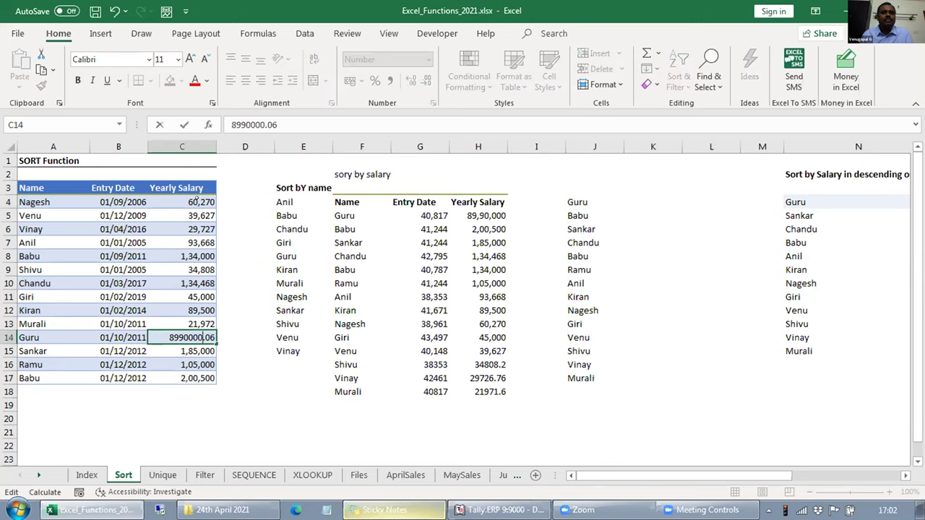
key(BackSpace)
key(BackSpace)
key(BackSpace)
key(BackSpace)
key(BackSpace)
key(Return)
Check how the SORT table in F4:H18 and the SORTBY list from J4 are ordered after the salary change.
key(Right)
key(Right)
key(Right)
key(Right)
key(Right)
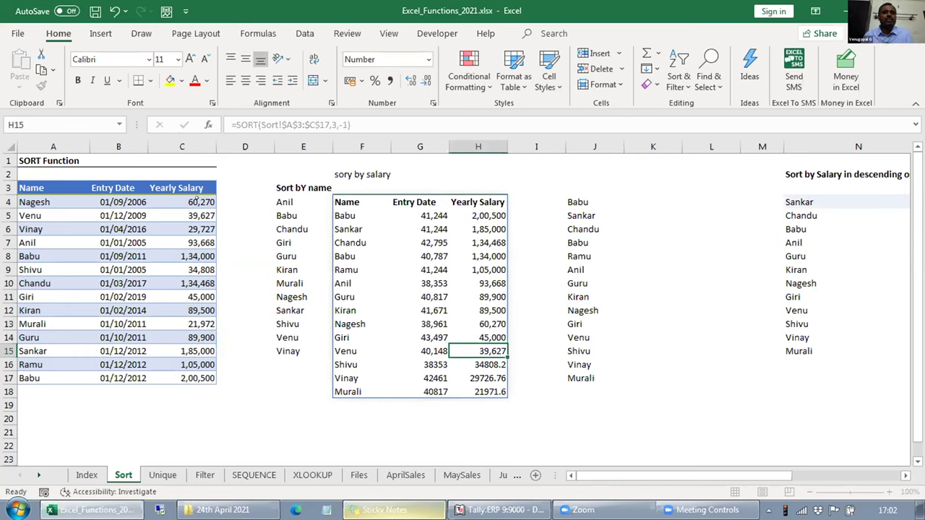
key(Up)
key(Up)
key(Up)
key(Up)
key(Up)
key(Up)
key(Up)
key(Up)
key(Up)
key(Up)
key(Up)
key(Right)
key(Right)
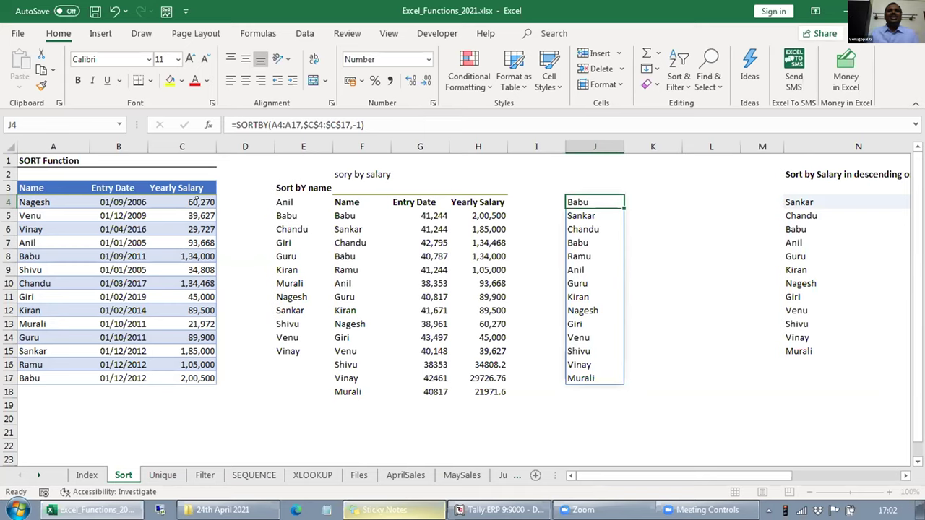
key(Up)
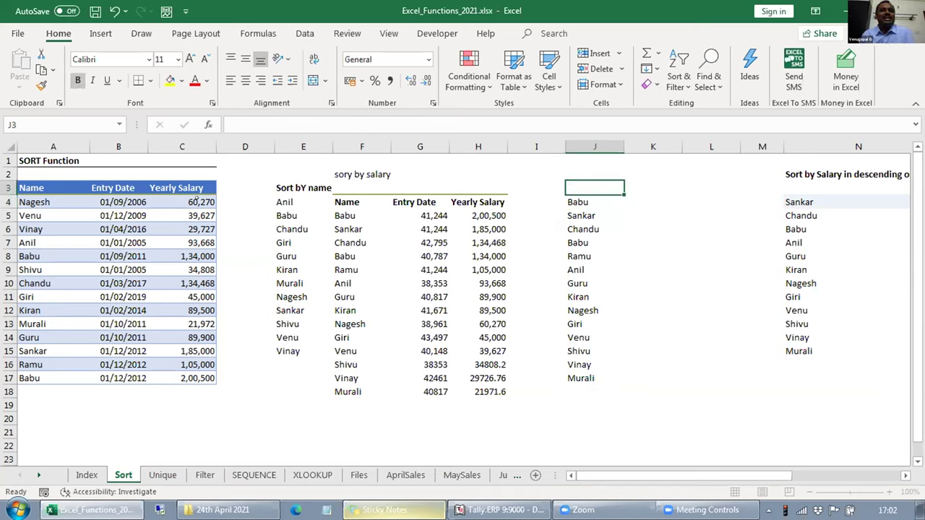
Save the workbook.
key(Right)
key(ctrl+s)
key(Down)
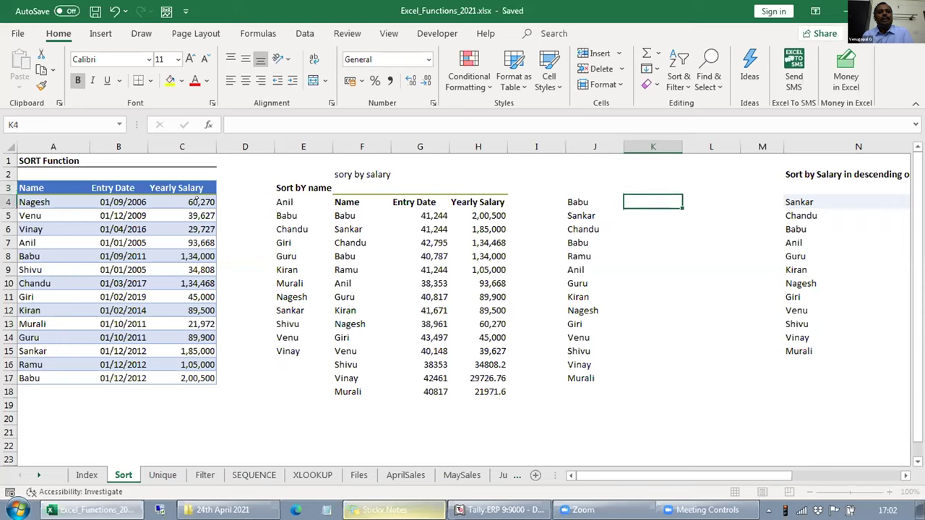
Widen the array of the SORTBY formula in J4 to A4:C17 so it returns all three columns.
key(Left)
key(F2)
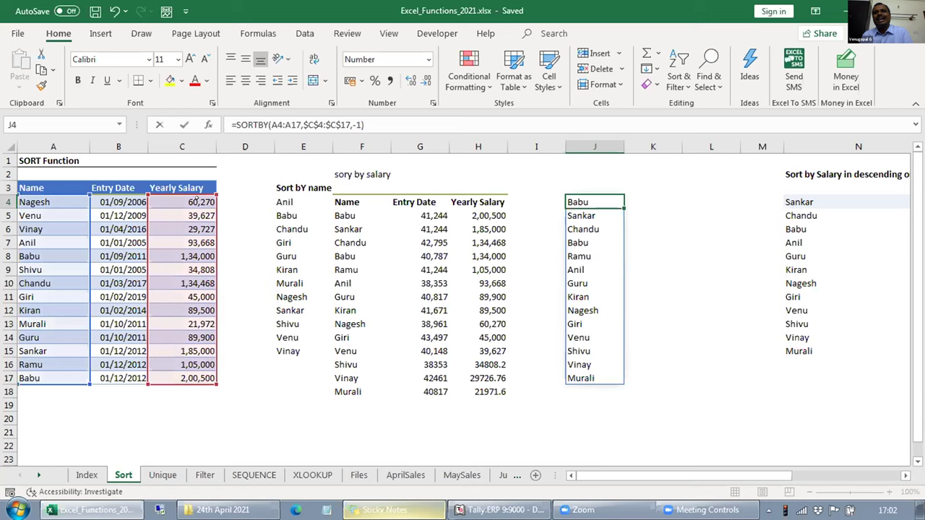
key(Left)
key(Left)
key(Left)
key(Left)
key(Left)
key(Left)
key(Left)
key(Left)
key(Left)
key(Left)
key(Left)
key(Left)
key(Left)
key(Left)
key(Left)
key(Left)
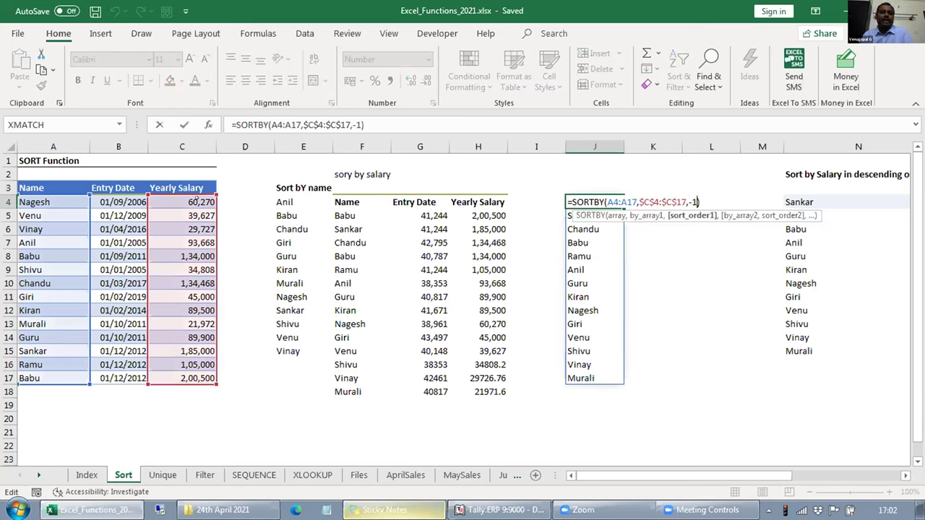
key(Left)
key(Left)
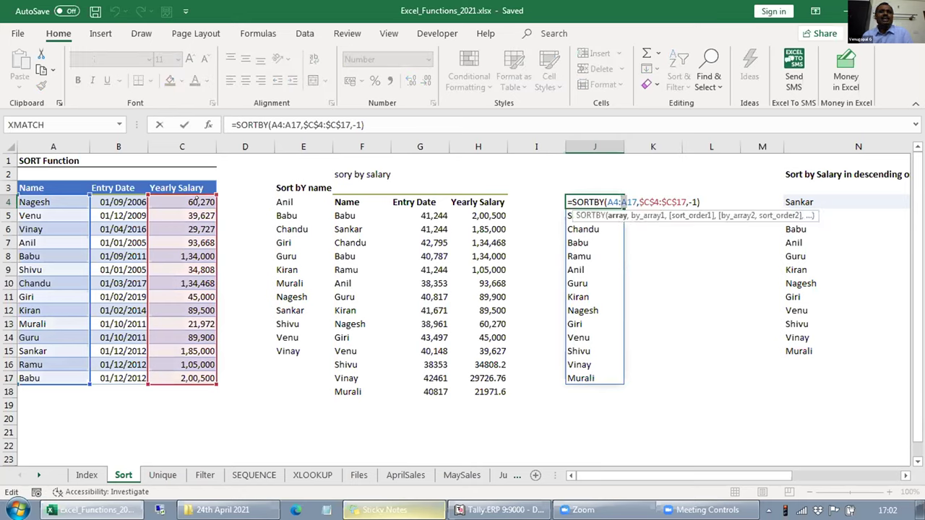
key(Delete)
text(c)
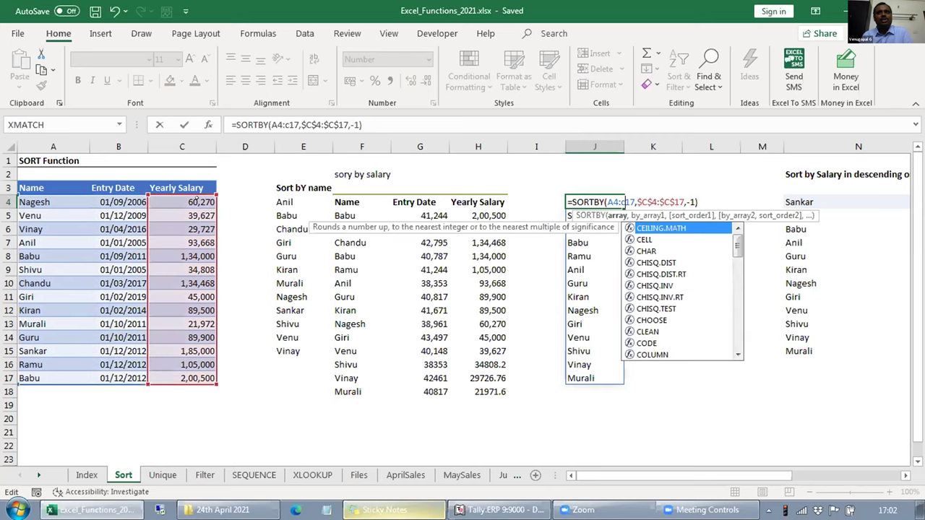
key(Return)
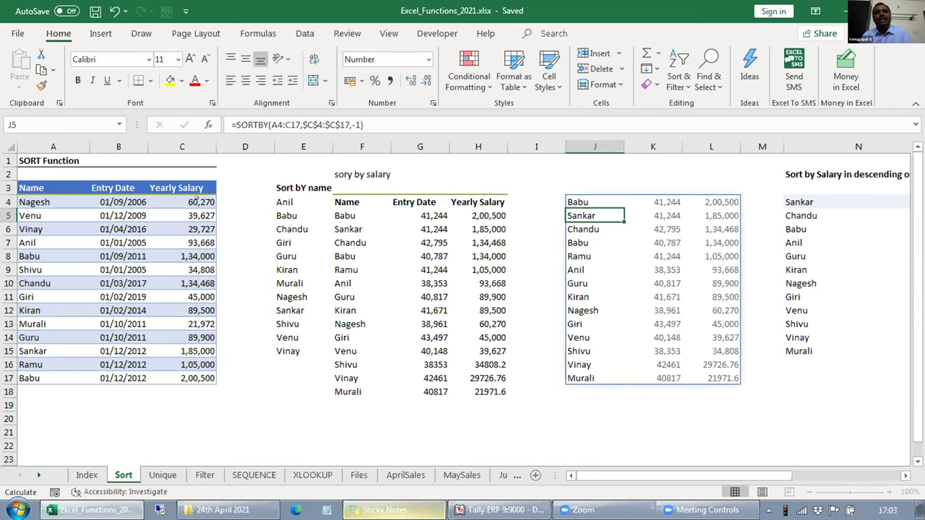
Format the entry dates in K4:K17 as day-month-year dates.
key(Right)
drag(665, 203, 665, 324)
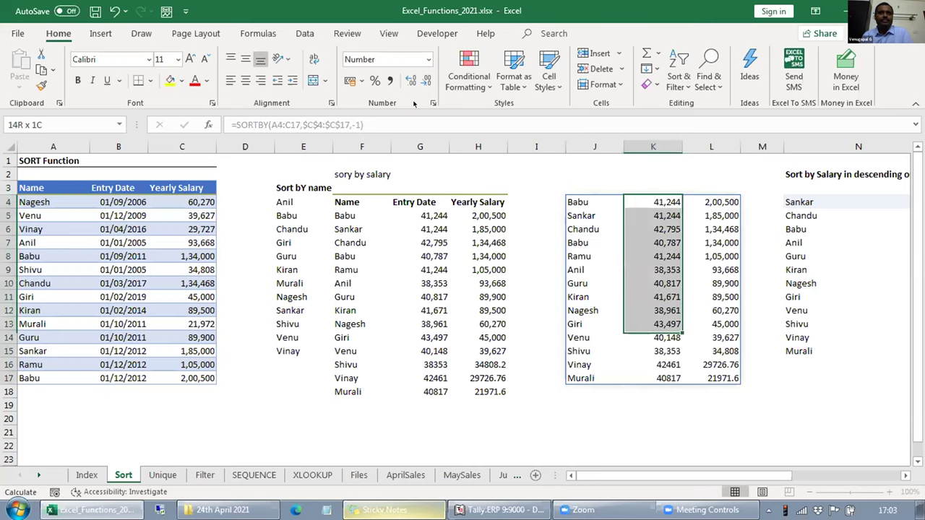
key(ctrl+shift+3)
Compare the SORT formula in N4 with the SORTBY formula in J4 without changing either.
key(Right)
key(Right)
key(Right)
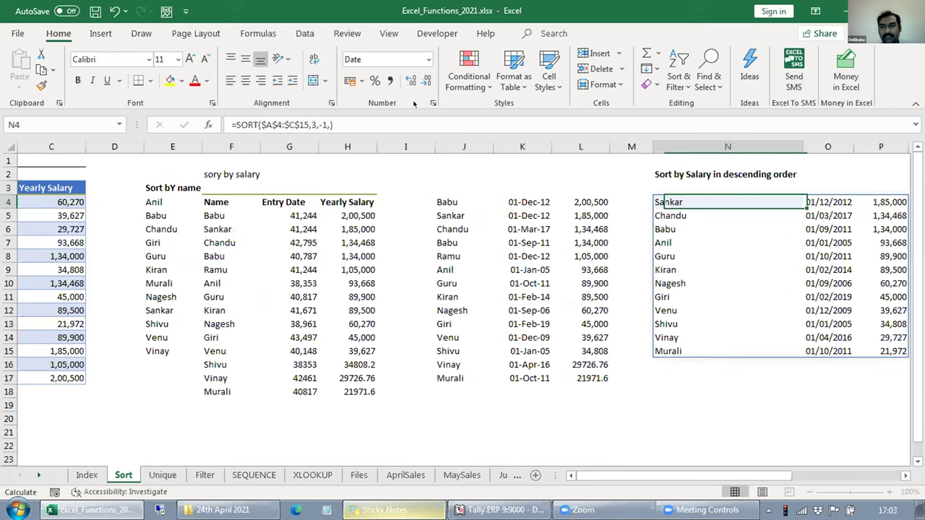
key(Left)
key(Left)
key(Left)
key(Left)
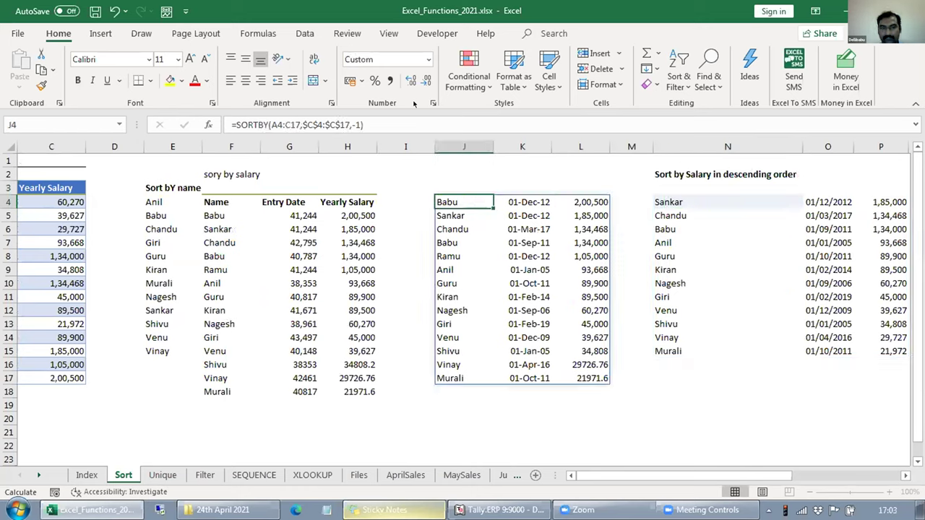
key(F2)
key(Escape)
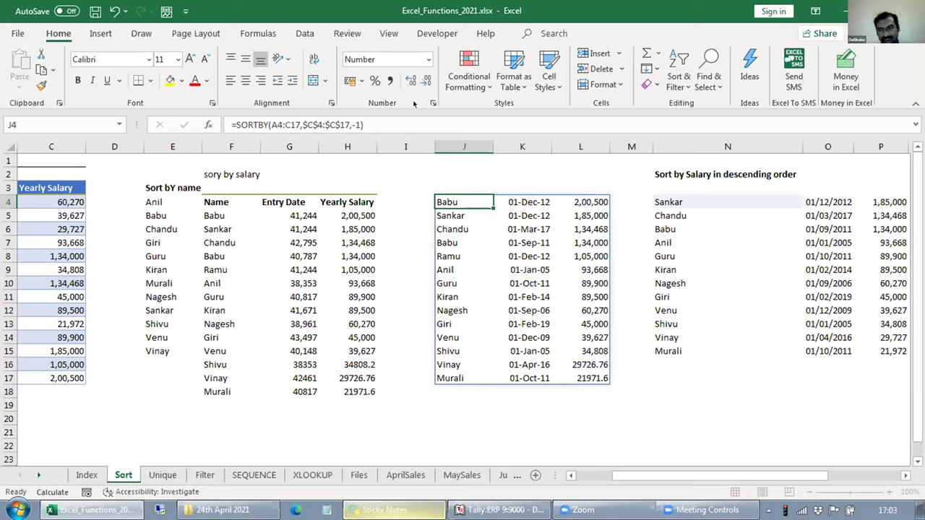
On the Unique sheet, enter a UNIQUE formula in F3 that lists the distinct regions from B4:B27.
click(414, 103)
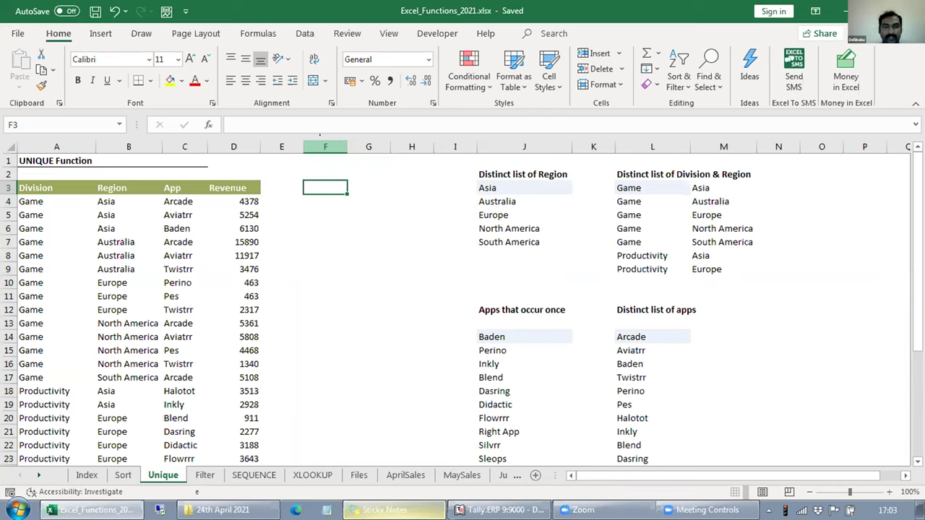
click(325, 201)
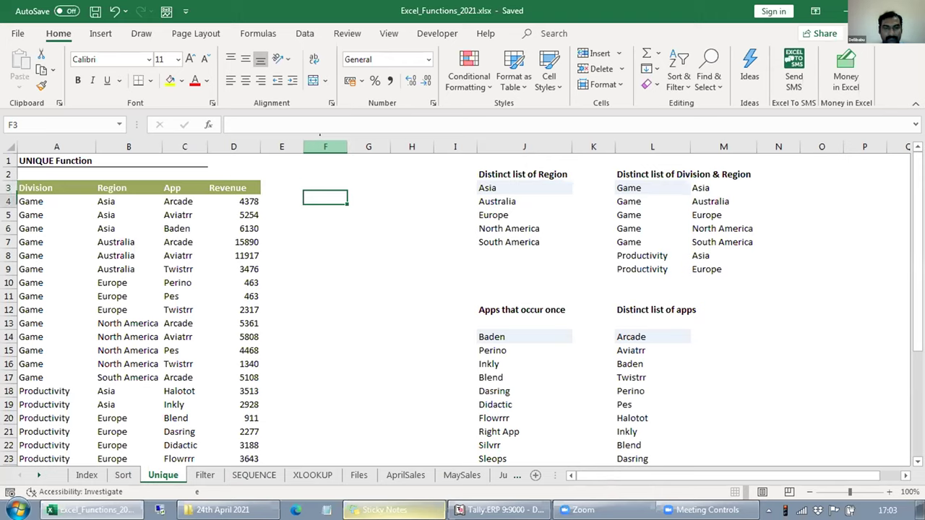
text(=UNI)
key(Down)
key(Down)
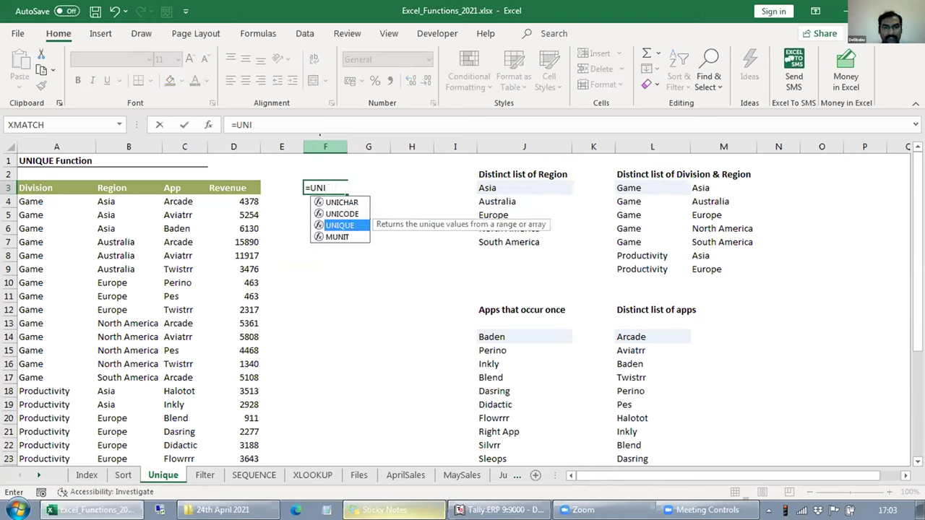
key(Tab)
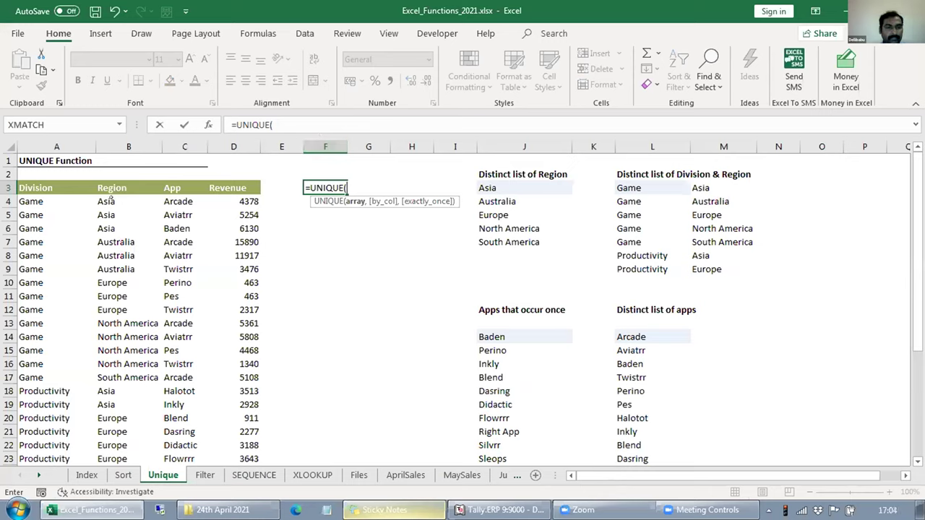
click(101, 199)
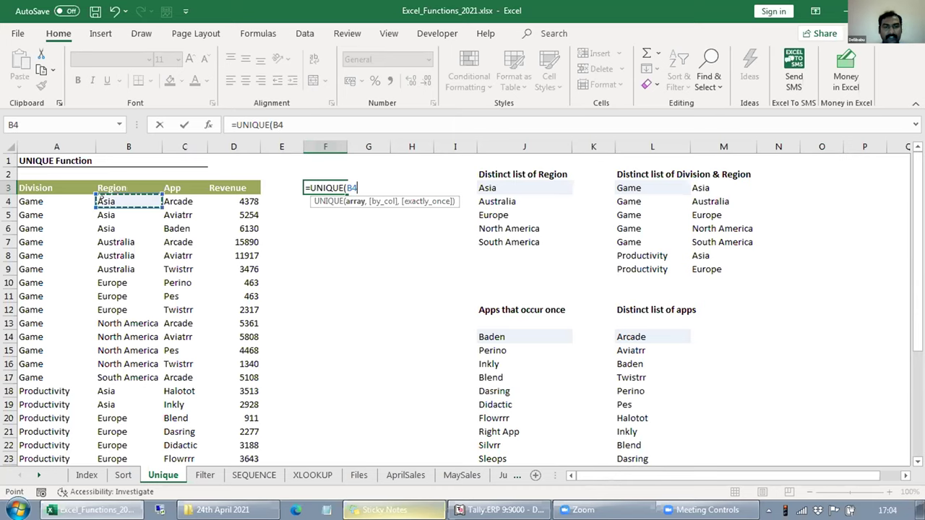
key(ctrl+shift+Down)
key(Return)
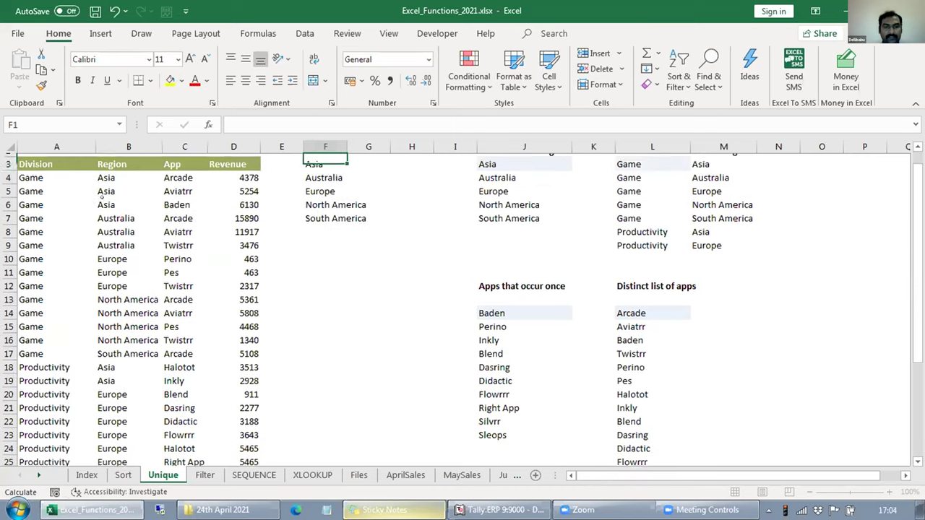
key(Up)
key(Up)
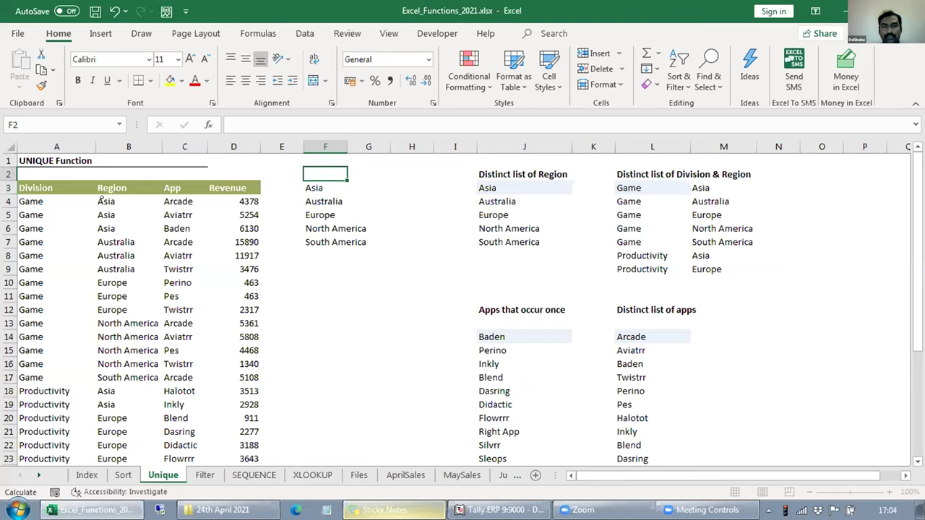
key(Down)
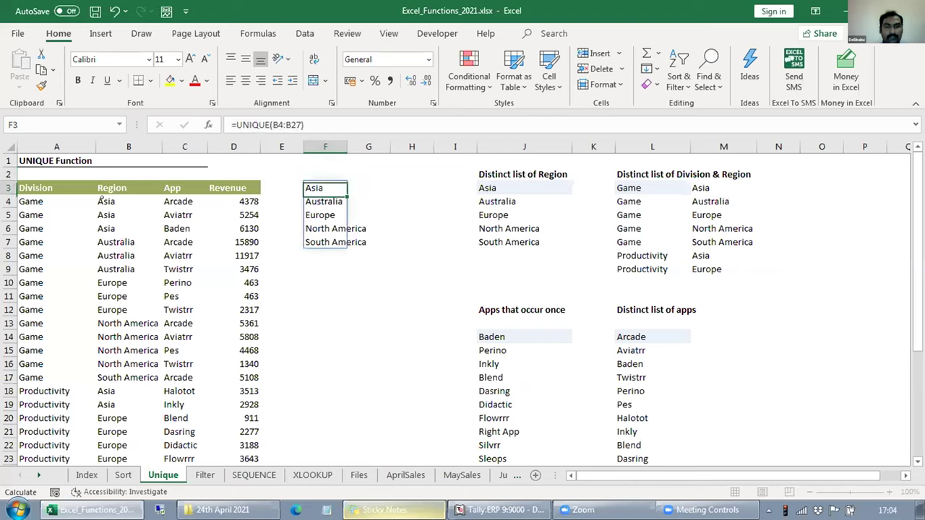
AutoFit the width of column F to the region names.
key(shift+Down)
key(Up)
key(ctrl+space)
key(alt+o)
key(c)
key(a)
key(Right)
key(Right)
key(Down)
key(Down)
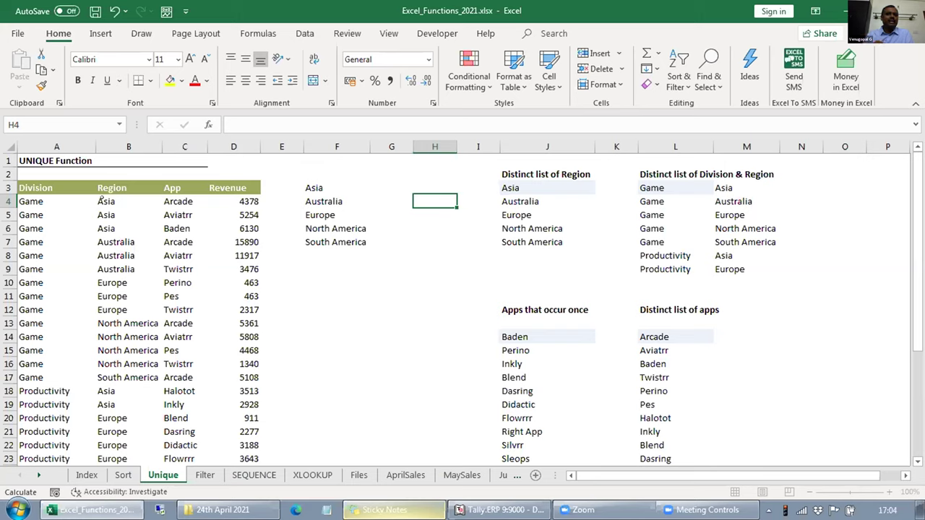
Examine the source range of the UNIQUE formula in F3 without changing it.
key(Left)
key(Left)
key(Up)
key(F2)
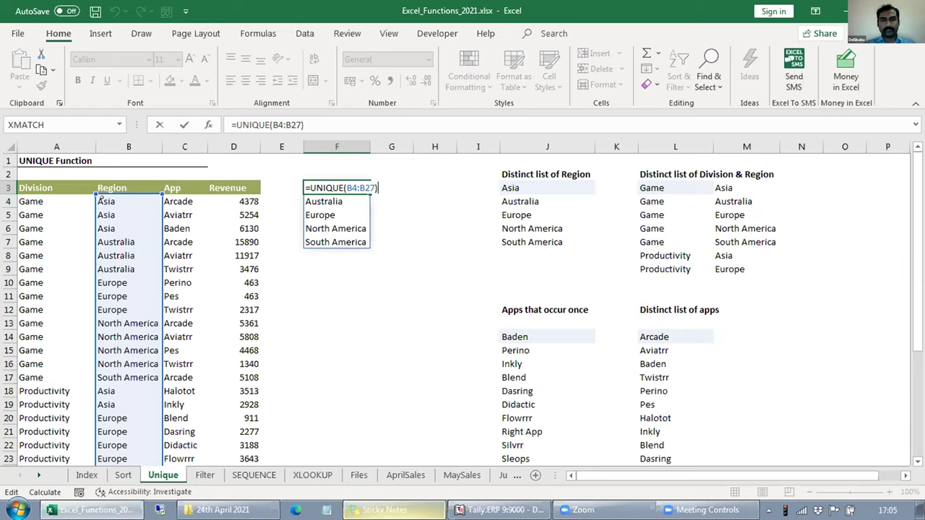
key(Return)
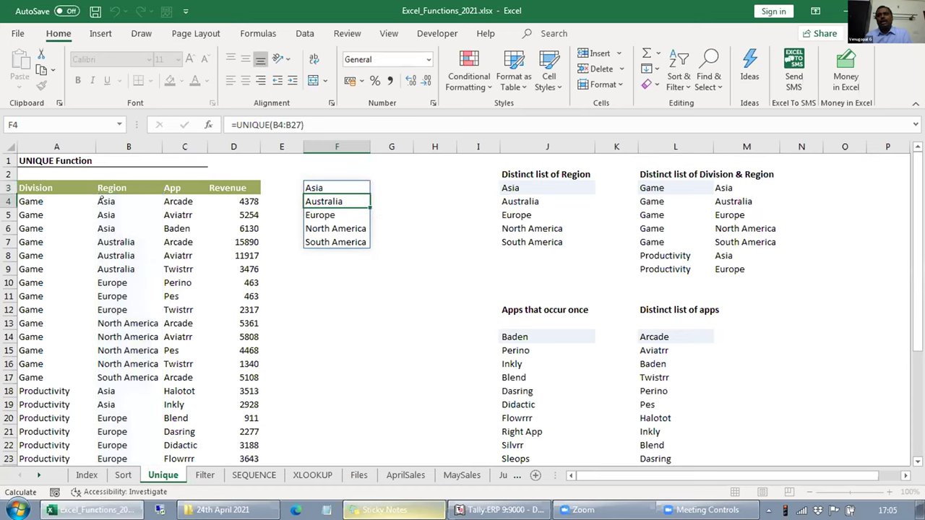
Add empty by_col and exactly_once arguments to the UNIQUE formula in F3, making it =UNIQUE(B4:B27,,).
key(Up)
key(F2)
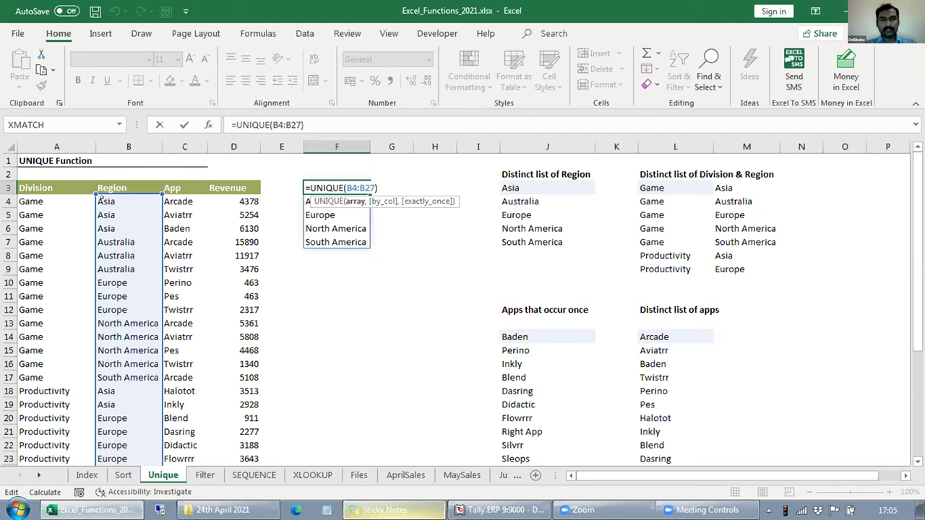
text(,)
key(Escape)
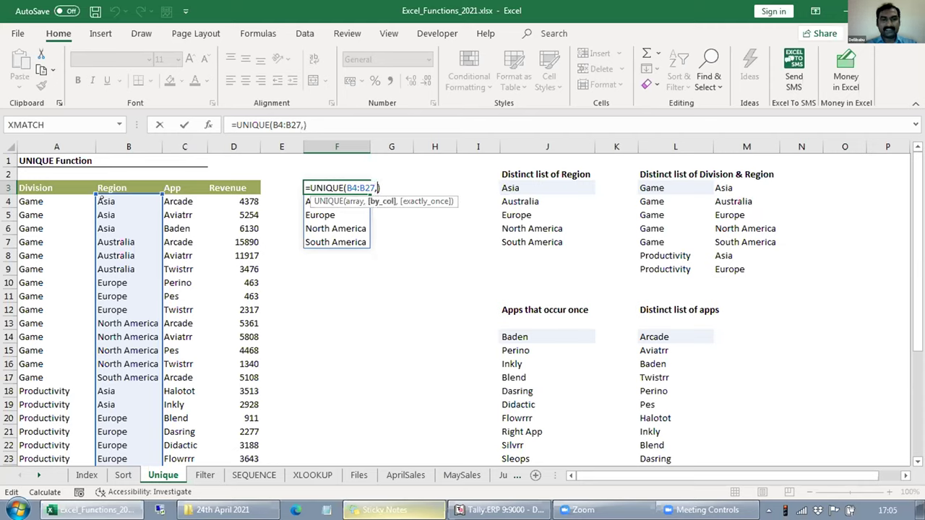
key(Home)
key(Right)
key(Right)
key(Right)
key(Right)
key(Right)
key(Right)
key(Right)
key(Right)
key(Right)
key(Right)
key(Right)
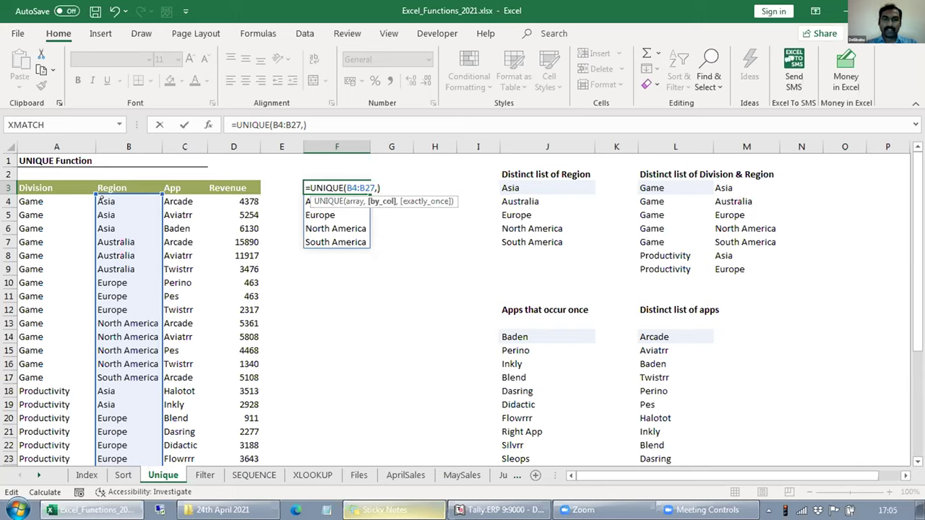
text(,)
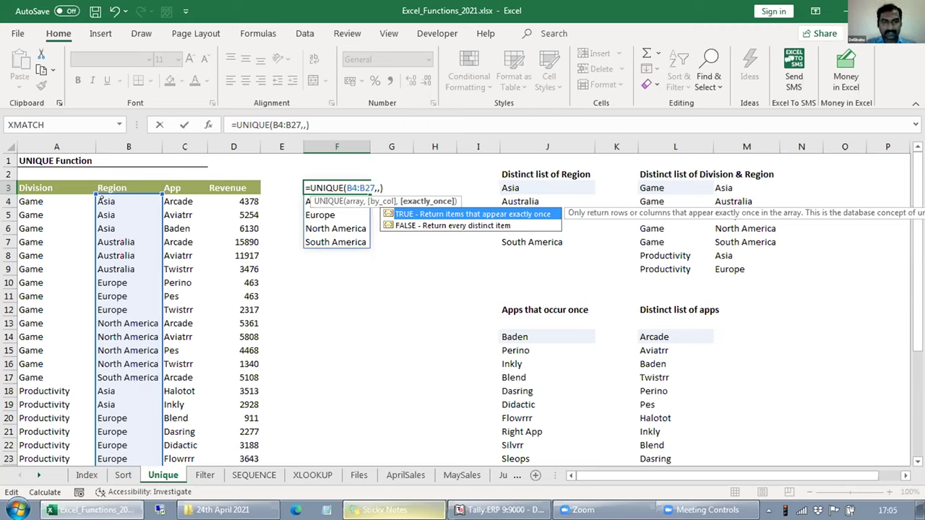
key(Escape)
key(ctrl+Return)
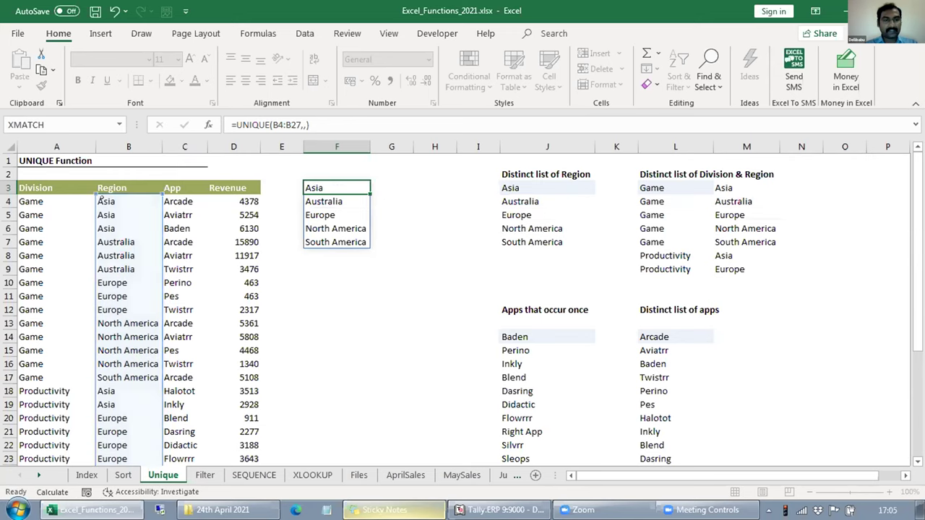
Enter the formula =UNIQUE(C4:C27,,TRUE) in H3 to list the apps that occur exactly once.
key(Right)
key(Right)
text(=uni)
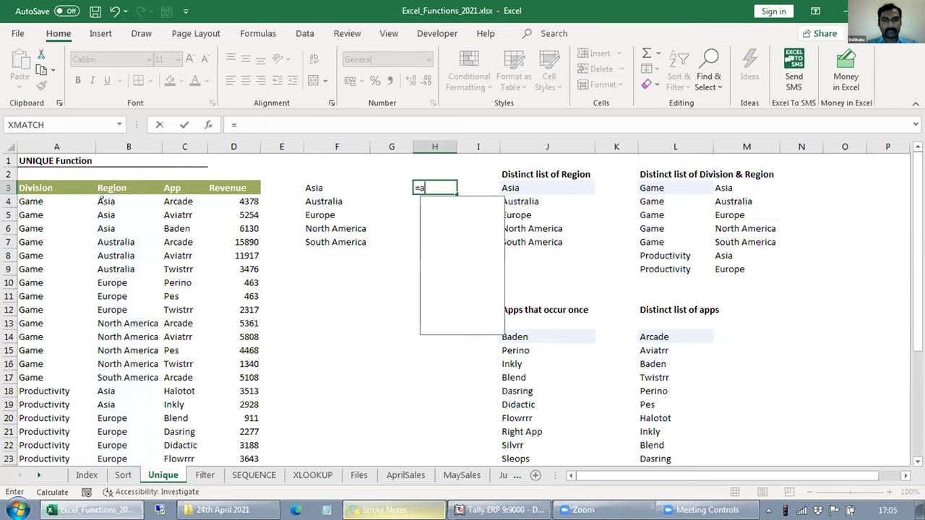
key(Down)
key(Down)
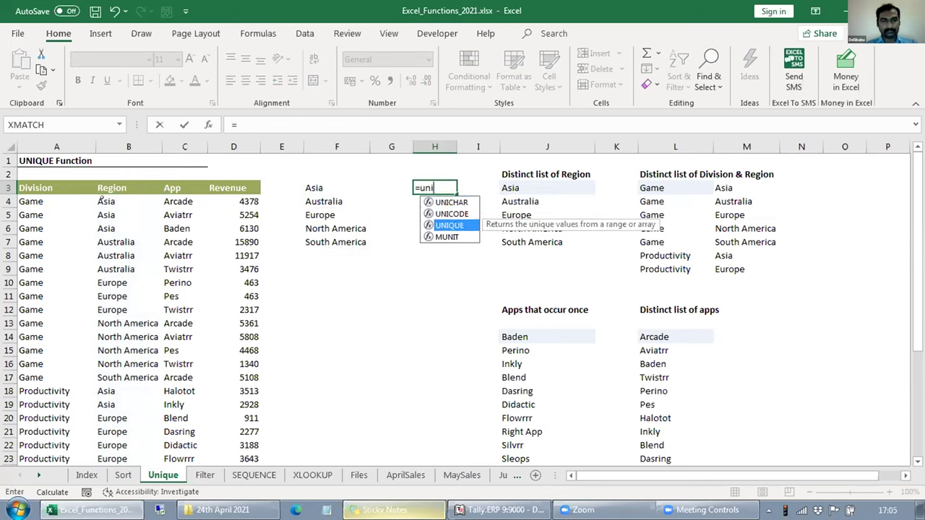
key(Tab)
key(Left)
key(Left)
key(Left)
key(Left)
key(Down)
key(Left)
key(ctrl+shift+Down)
key(shift+Down)
key(shift+Down)
key(shift+Down)
key(shift+Down)
key(shift+Down)
key(shift+Down)
key(shift+Down)
key(shift+Down)
key(shift+Down)
key(shift+Down)
key(shift+Down)
key(shift+Down)
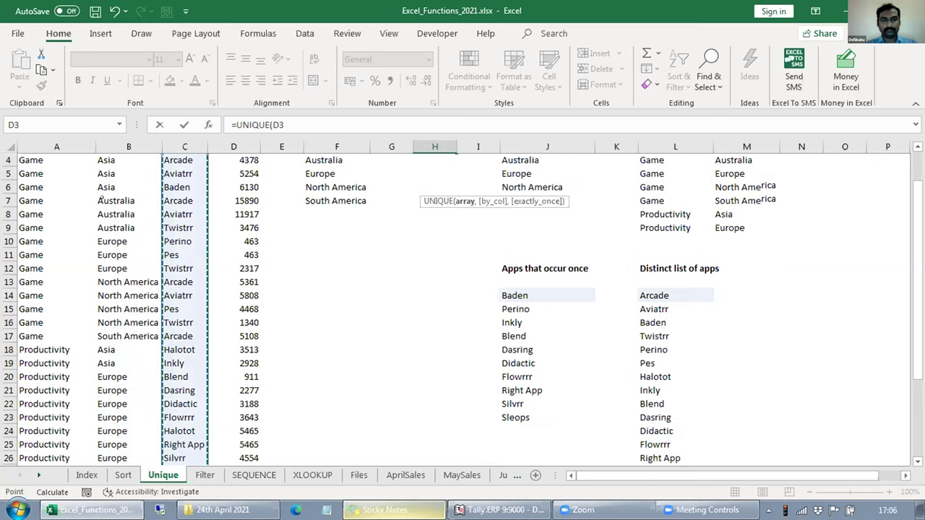
key(shift+Down)
text(,,TRUE))
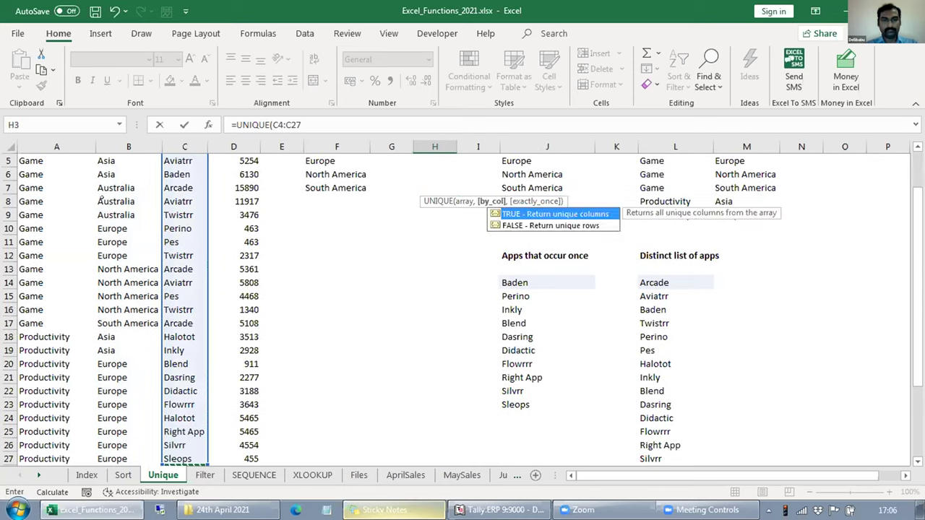
key(Return)
key(Up)
key(Up)
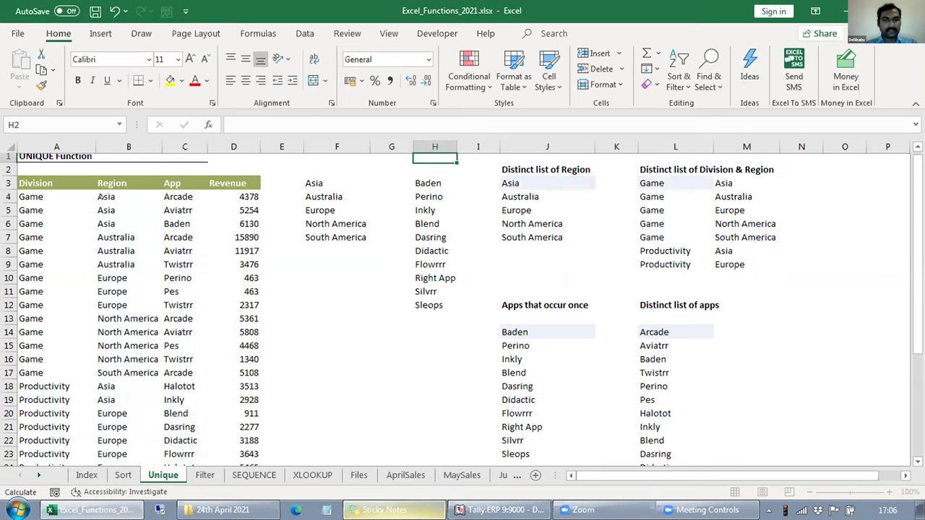
key(Down)
Replace the app name in C4 with Whatapp.
click(181, 201)
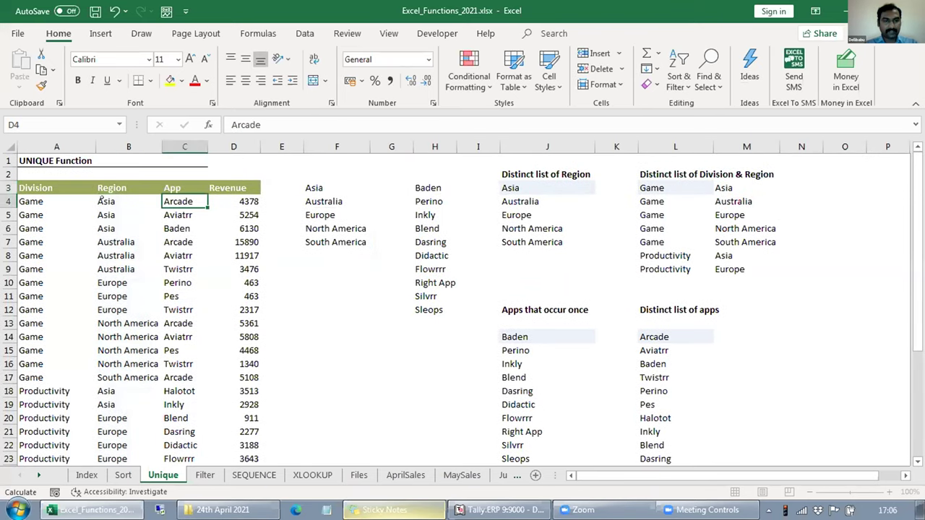
text(Whatapp)
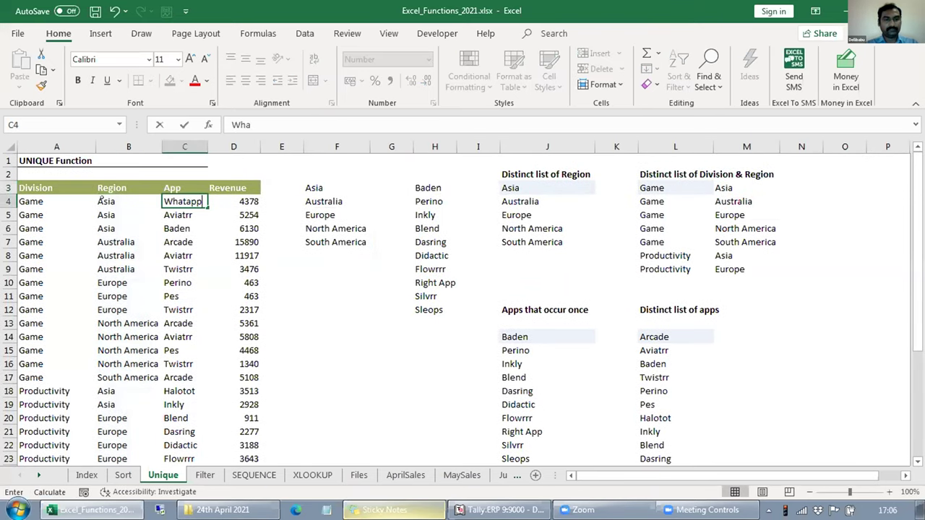
key(Return)
Examine the UNIQUE formula in H3 and its exactly_once argument without changing it.
key(Up)
key(Up)
key(Right)
key(Right)
key(Right)
key(Left)
key(Left)
key(Down)
key(Left)
key(Right)
key(Right)
key(Right)
key(Right)
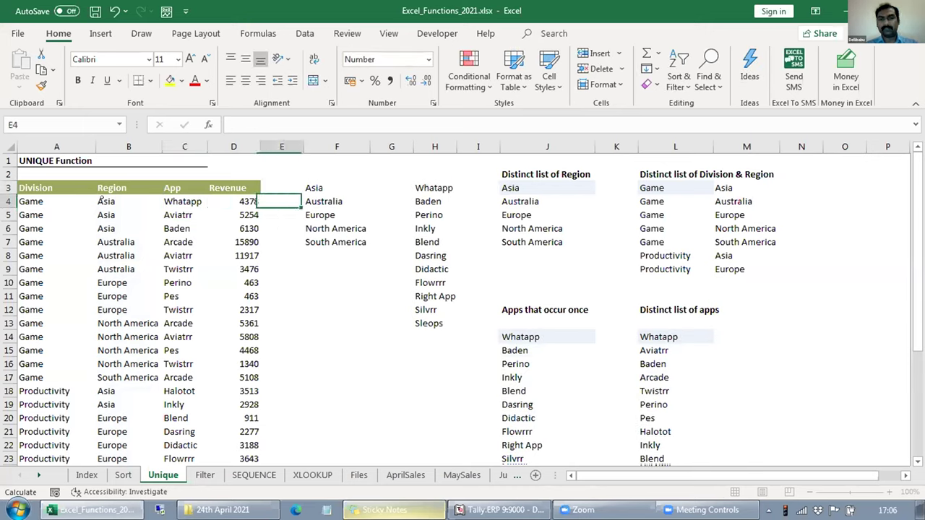
key(Right)
key(Up)
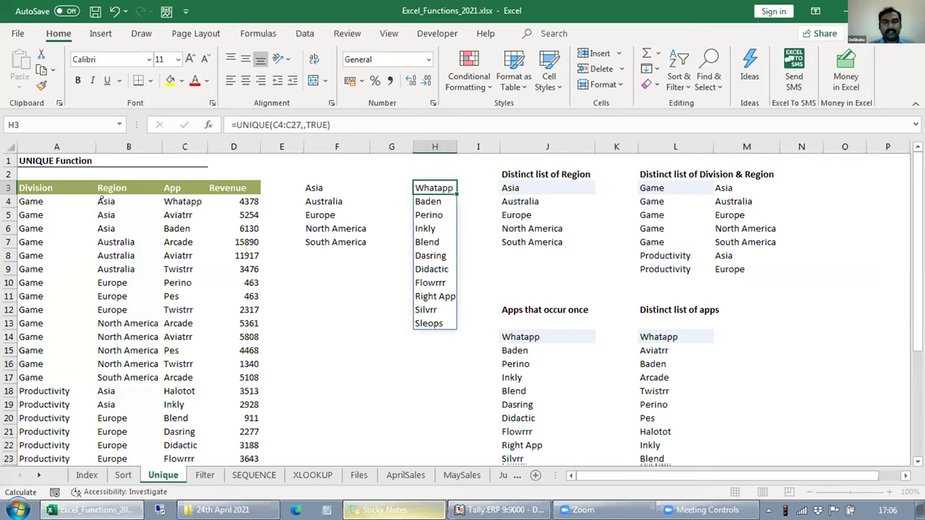
key(Left)
key(Left)
key(Right)
key(Right)
key(F2)
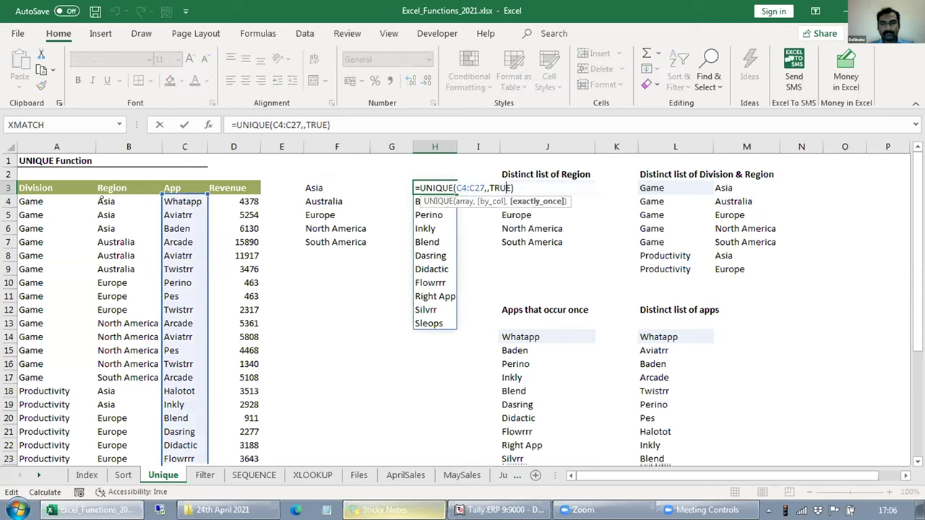
key(Escape)
Insert four blank columns before the distinct region list in column F.
key(Left)
key(Left)
key(Down)
key(Down)
key(Down)
key(Down)
key(Down)
key(Down)
key(Down)
key(Down)
key(Down)
key(ctrl+space)
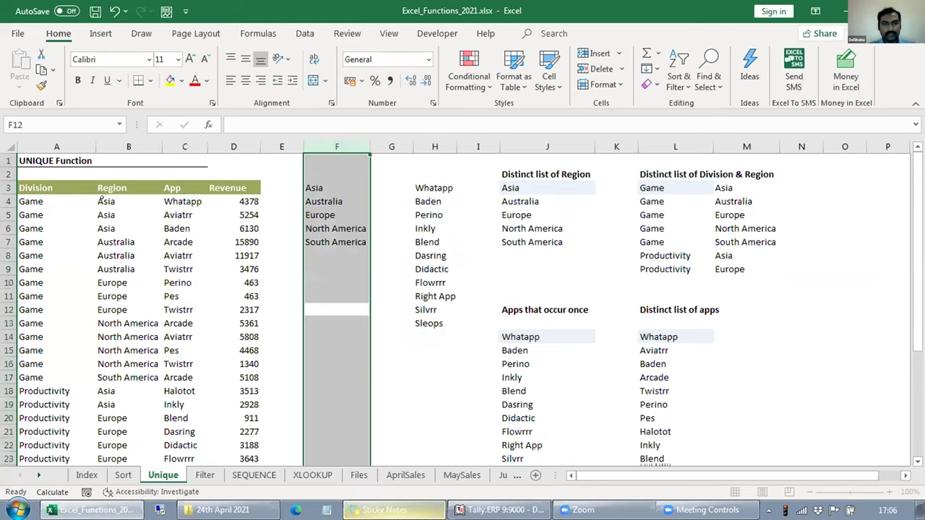
key(ctrl+shift+plus)
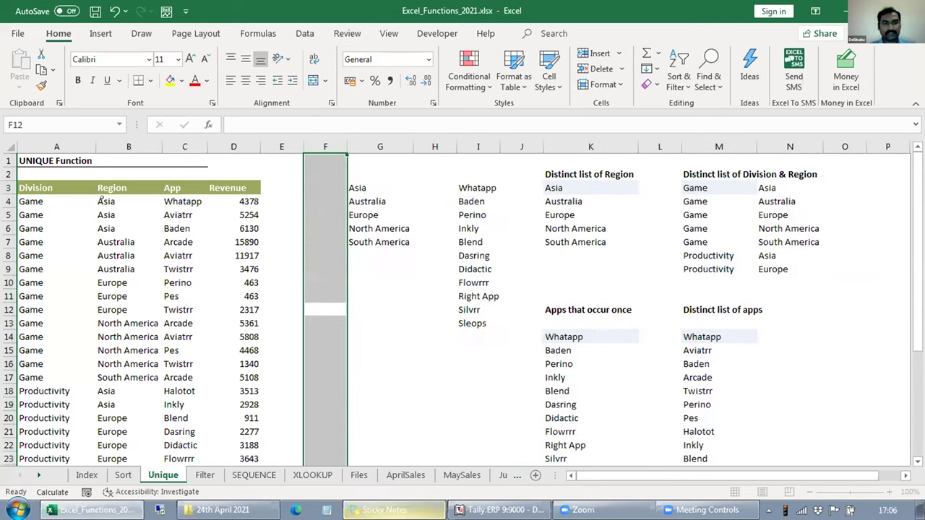
Enter a UNIQUE formula in F3 covering the Division, Region and App columns in A3:C27.
click(101, 193)
key(Right)
key(Right)
key(Right)
key(Right)
text(=un)
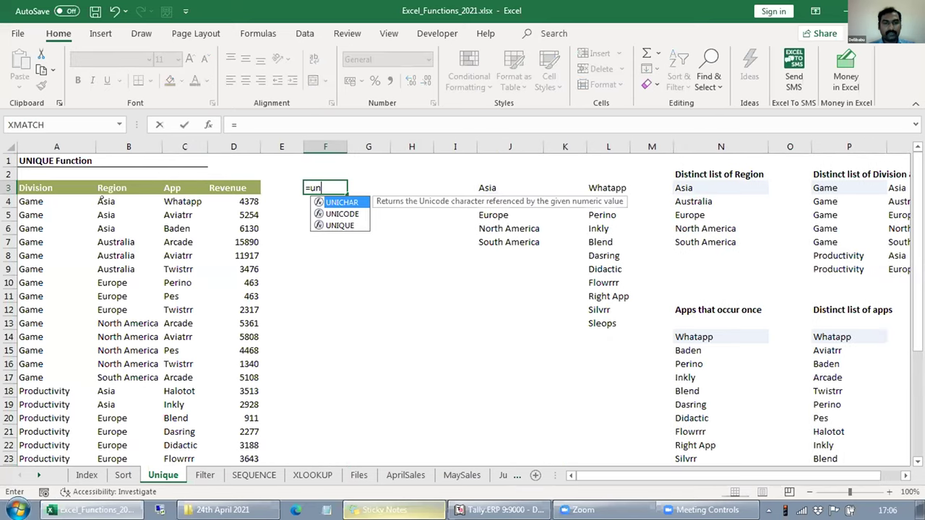
key(Down)
key(Tab)
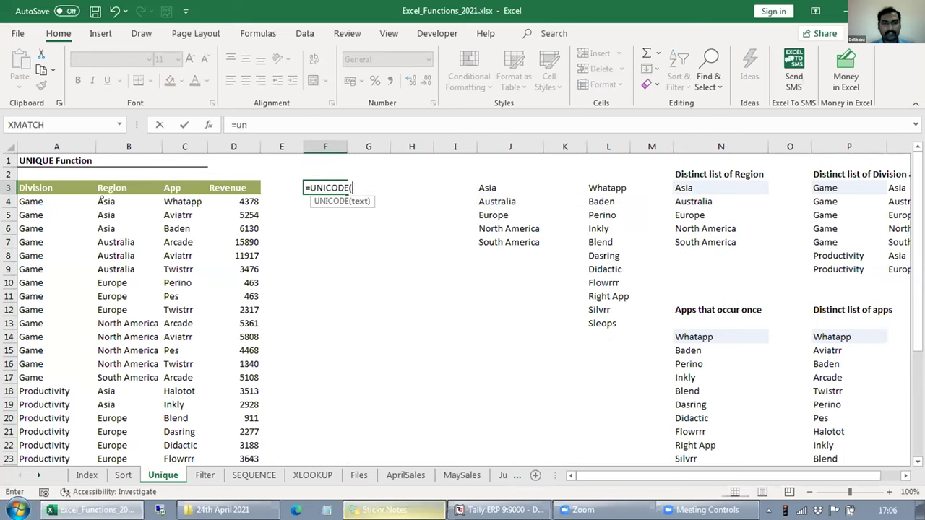
key(BackSpace)
key(BackSpace)
key(BackSpace)
key(BackSpace)
key(BackSpace)
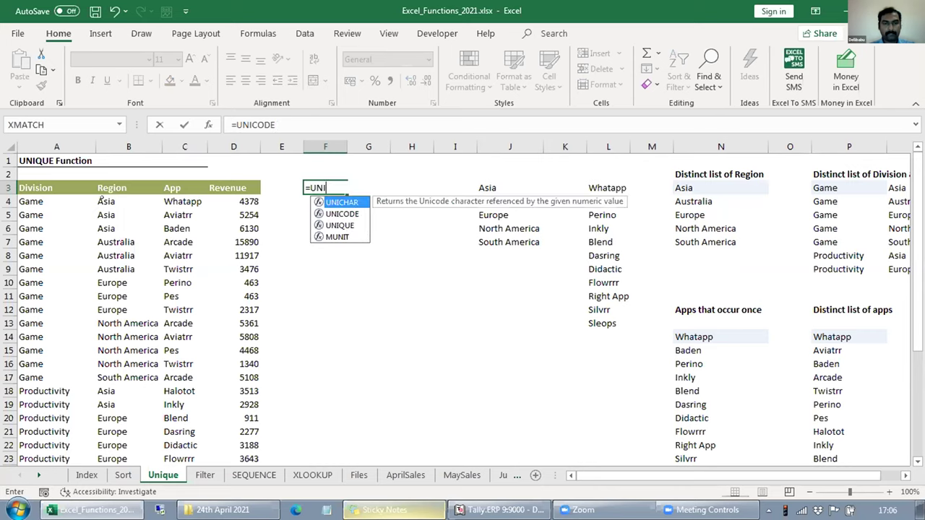
key(Down)
key(Down)
key(Tab)
drag(58, 188, 184, 448)
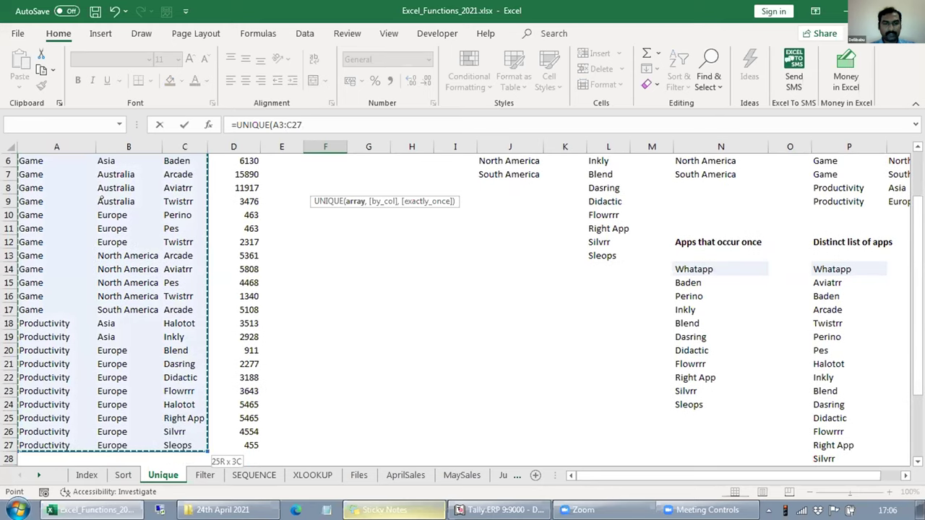
key(Return)
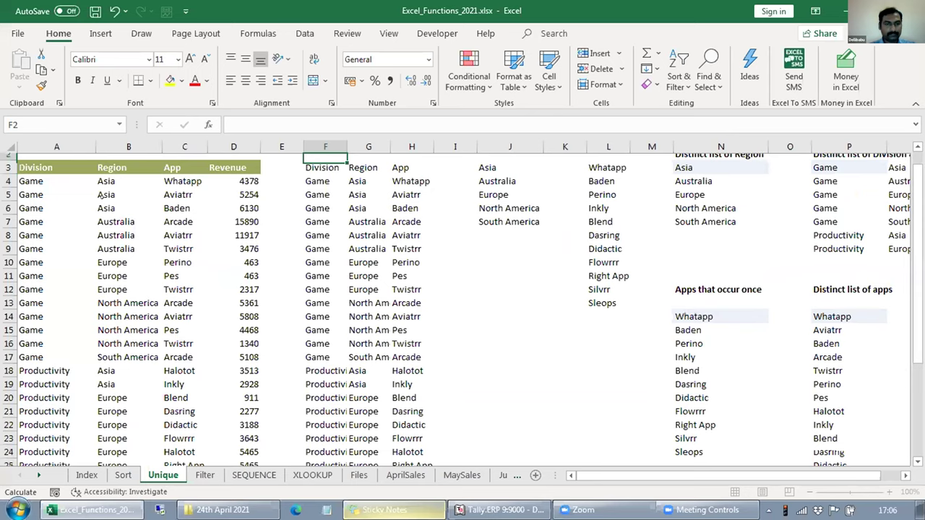
Change the source range of the UNIQUE formula in F3 to A3:B27, covering only Division and Region.
scroll(107, 194, up, 1)
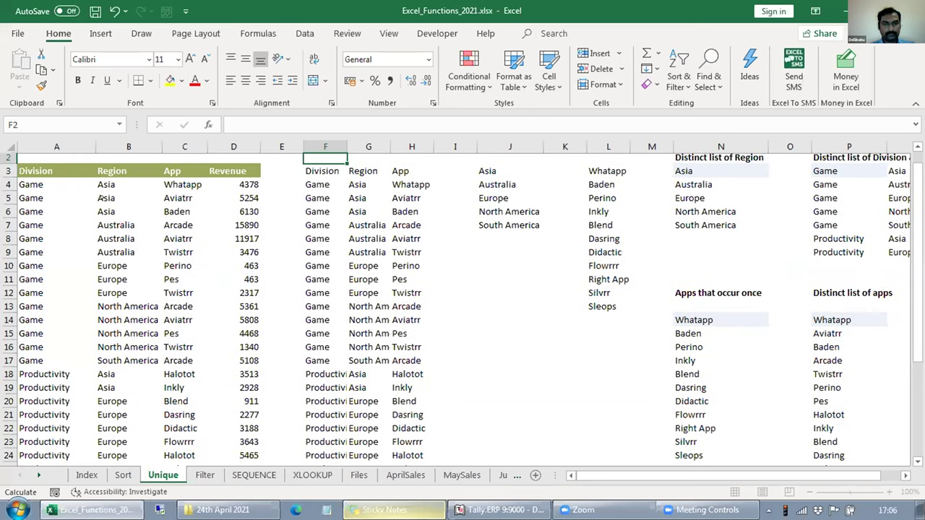
scroll(106, 198, up, 1)
key(Down)
key(F2)
key(BackSpace)
text(B)
key(Return)
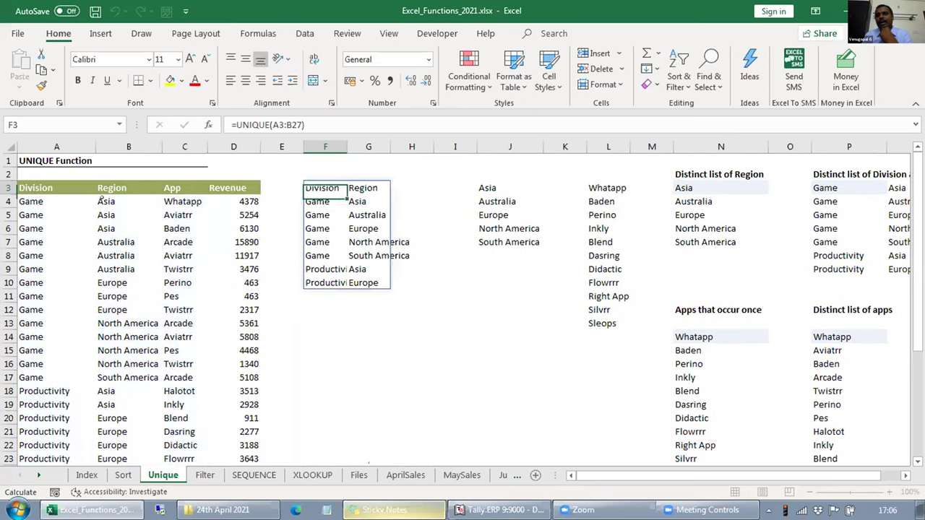
AutoFit the widths of columns F and G to the division and region list.
key(Right)
key(Right)
key(Left)
key(Left)
key(ctrl+space)
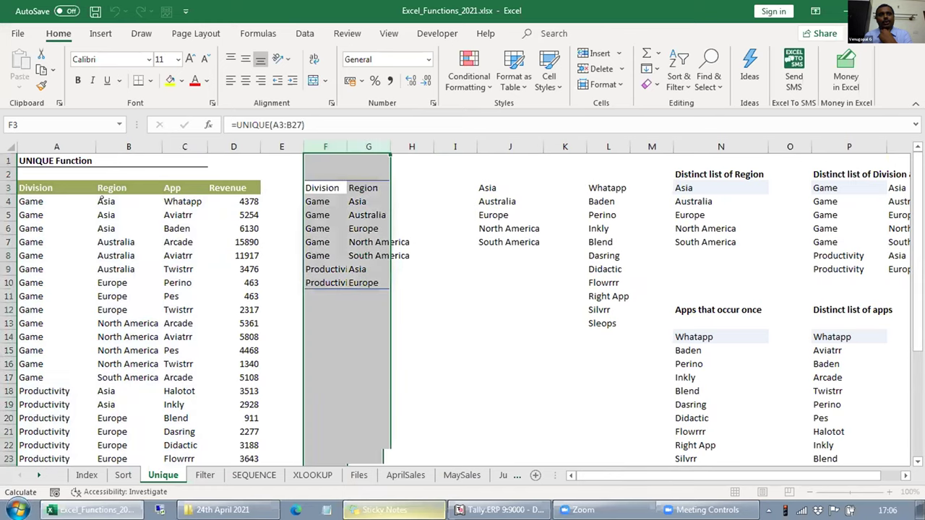
key(alt+h)
key(o)
key(i)
key(Down)
key(Up)
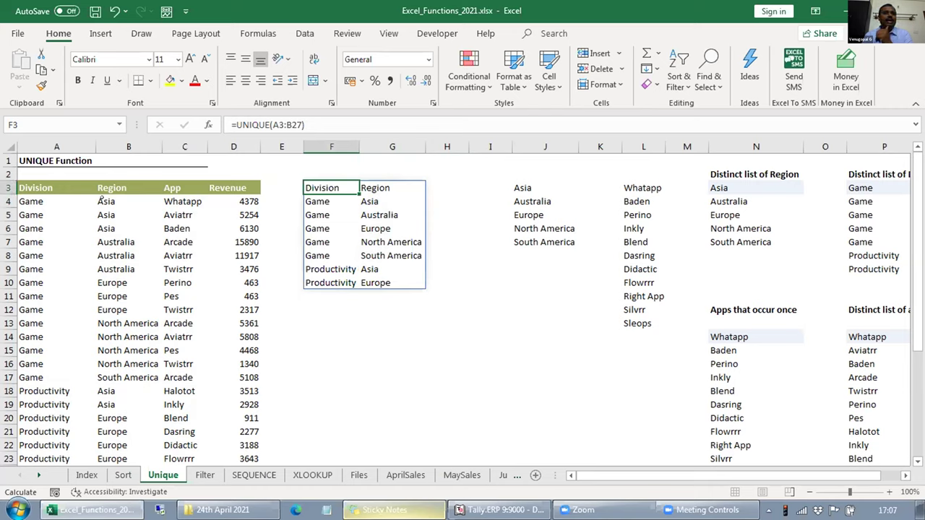
Make the Division and Region headers in F3:G3 bold, leaving the UNIQUE formula as it is.
key(F2)
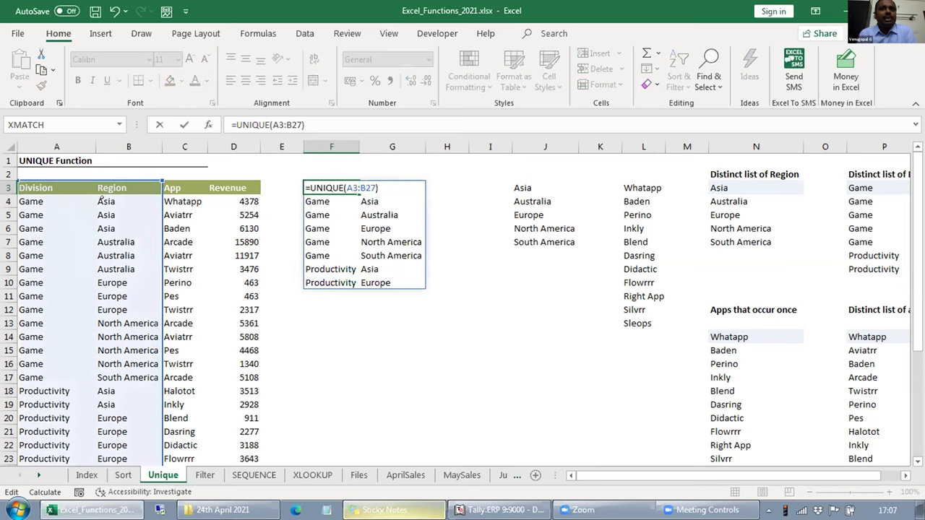
key(Escape)
key(shift+Right)
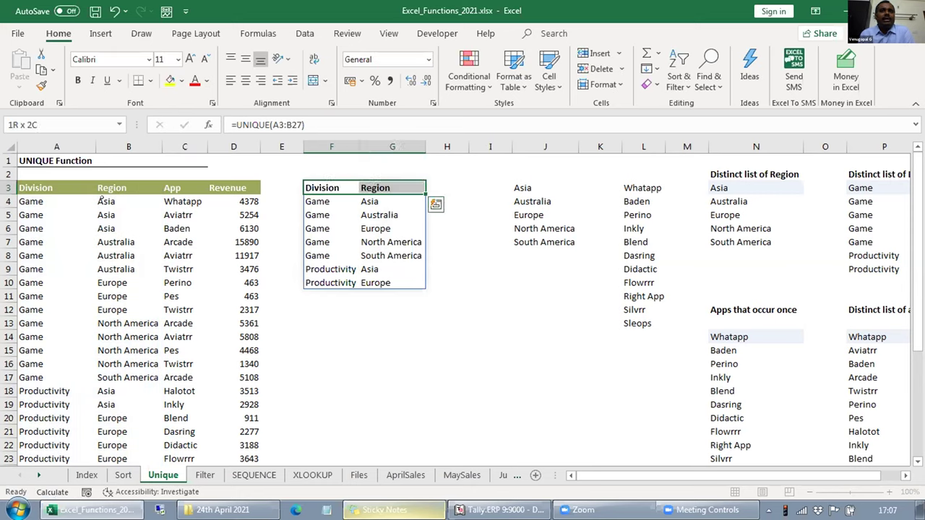
key(ctrl+b)
key(F2)
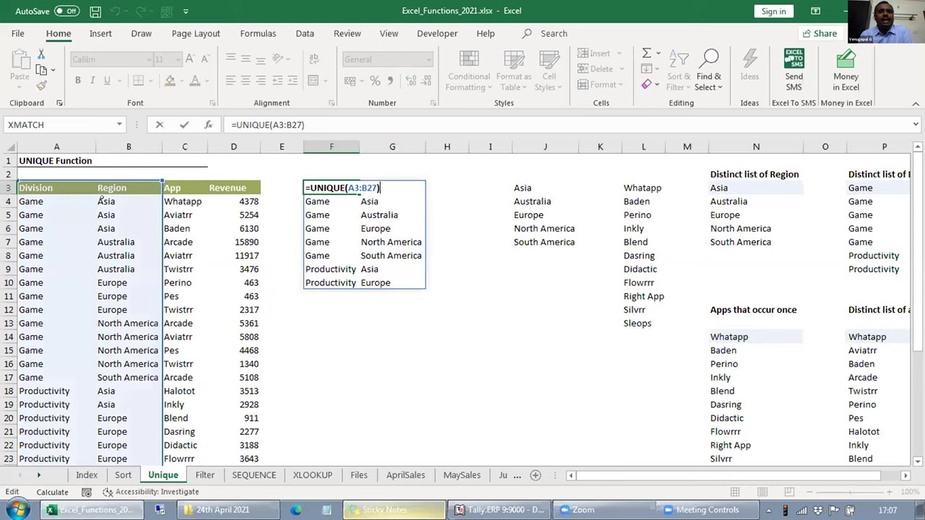
key(Escape)
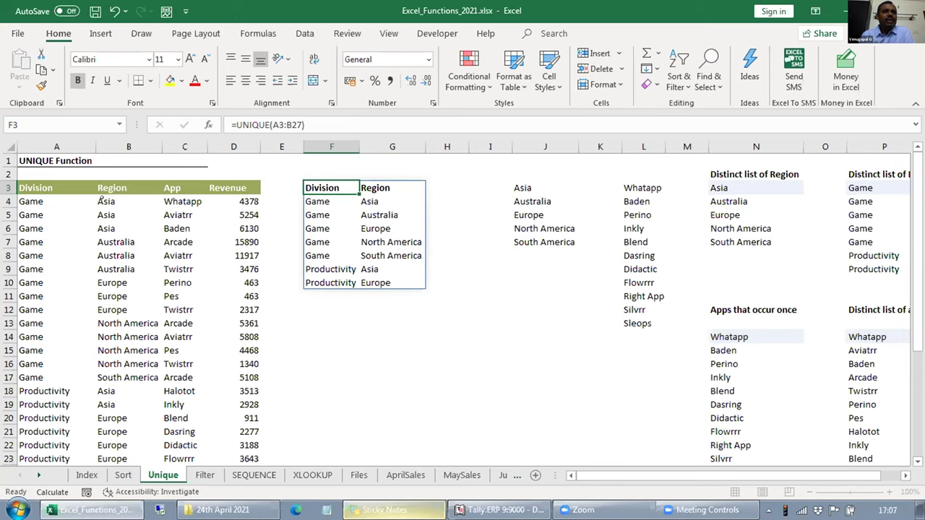
Change the region in B4 to US.
key(Left)
key(Left)
key(Home)
key(Down)
key(Down)
key(Down)
key(Up)
key(Up)
key(Right)
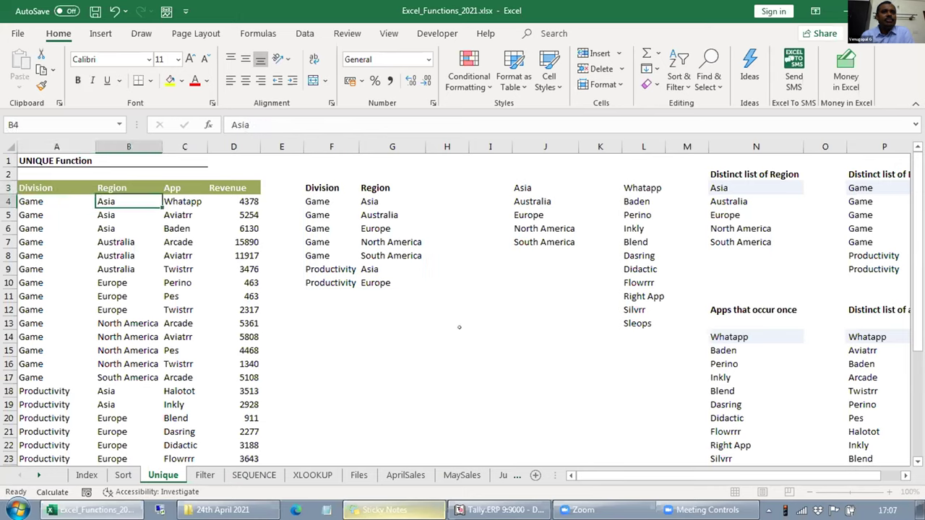
text(Lait)
key(BackSpace)
key(BackSpace)
key(BackSpace)
text(a)
key(BackSpace)
key(BackSpace)
text(YS)
key(BackSpace)
key(BackSpace)
text(US)
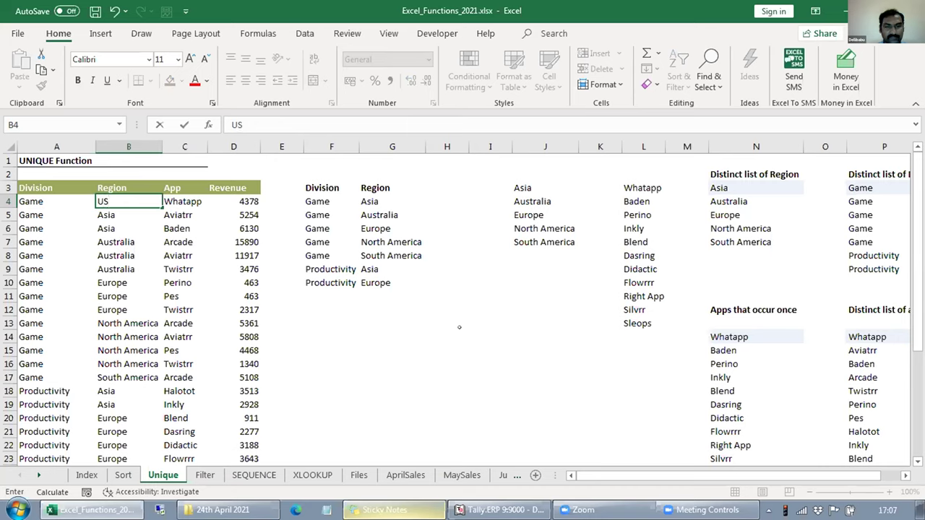
key(Return)
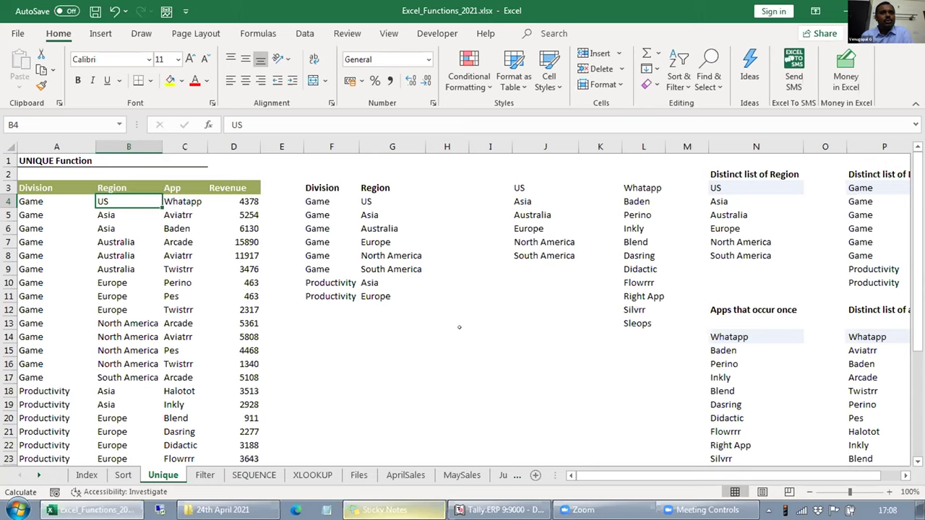
Fill the US region from B4 down through B9.
key(Down)
key(Down)
key(Down)
key(Up)
key(Up)
key(Up)
key(shift+Down)
key(shift+Down)
key(shift+Down)
key(shift+Down)
key(shift+Down)
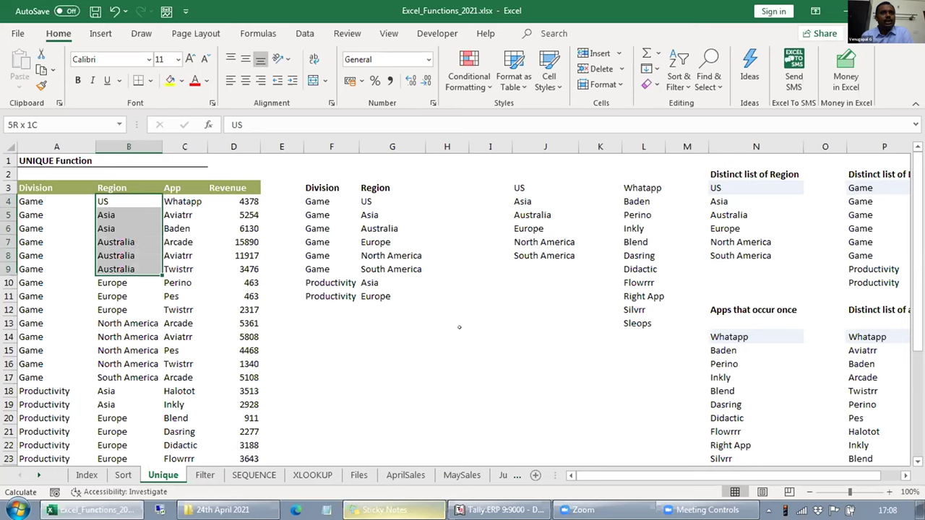
key(ctrl+d)
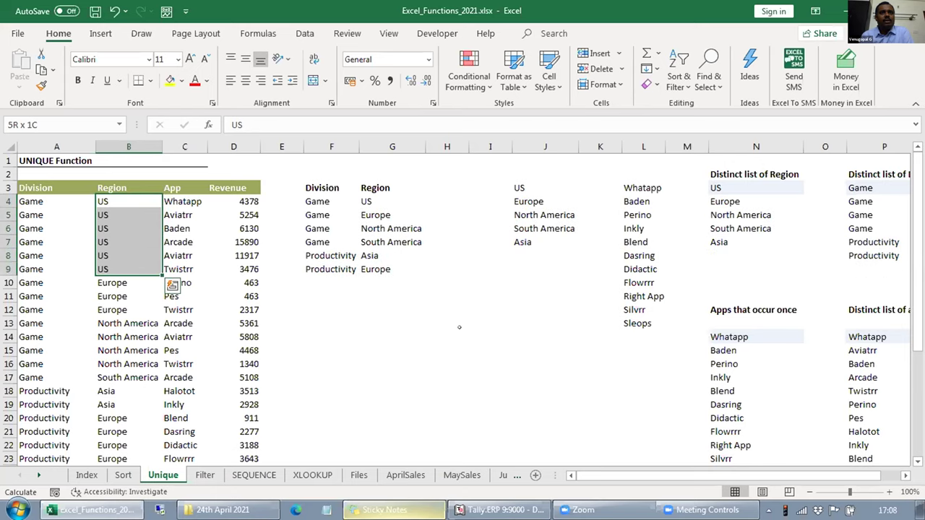
Save the workbook with cell G1 above the Division and Region list selected.
key(Right)
key(Right)
key(Right)
key(Right)
key(Right)
key(Up)
key(Up)
key(Up)
key(ctrl+s)
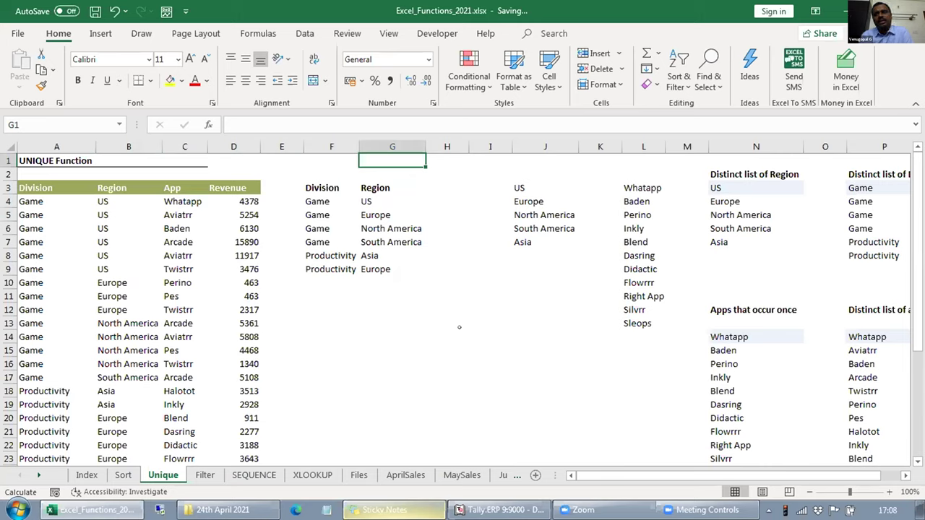
key(Down)
key(Down)
key(Down)
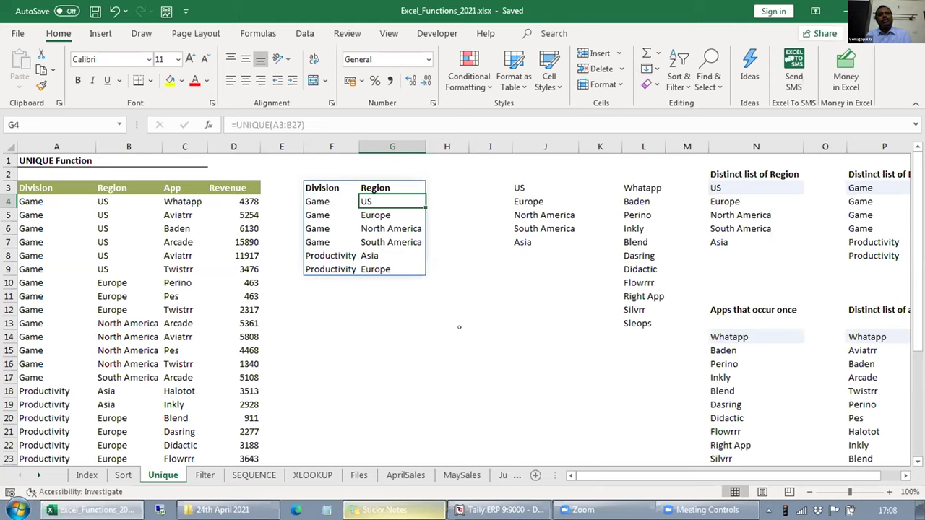
click(437, 320)
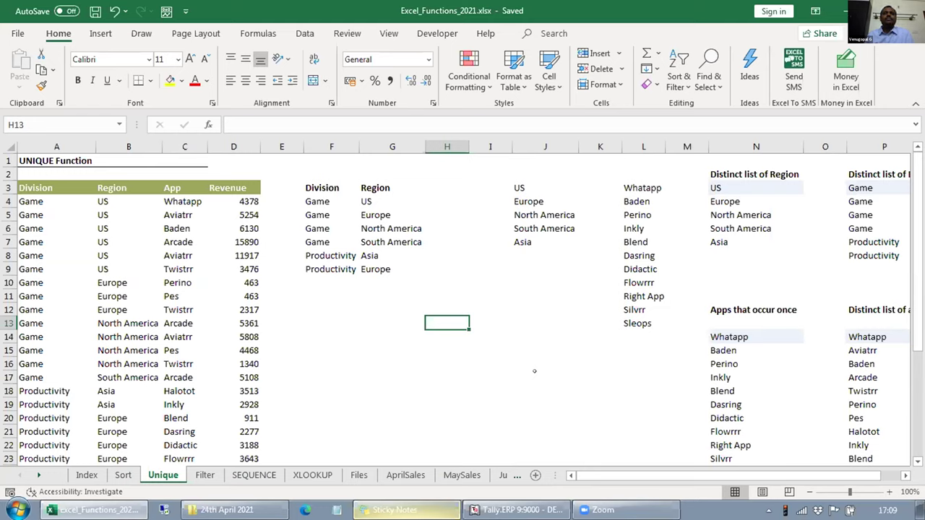
Examine the UNIQUE formula behind the Division and Region list in F3 and the array range it refers to.
key(Left)
key(Left)
key(Up)
key(Up)
key(Up)
key(Up)
key(Up)
key(Up)
key(Up)
key(Up)
key(Up)
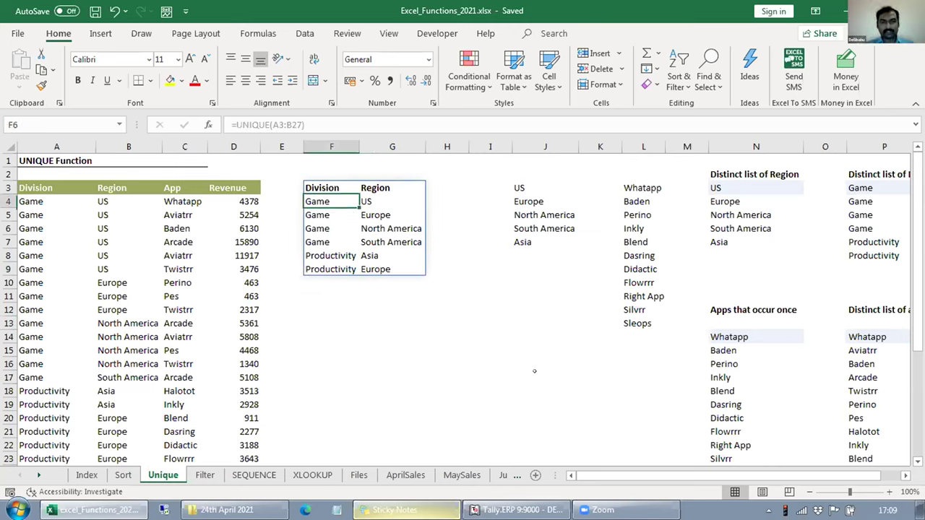
key(Up)
key(F2)
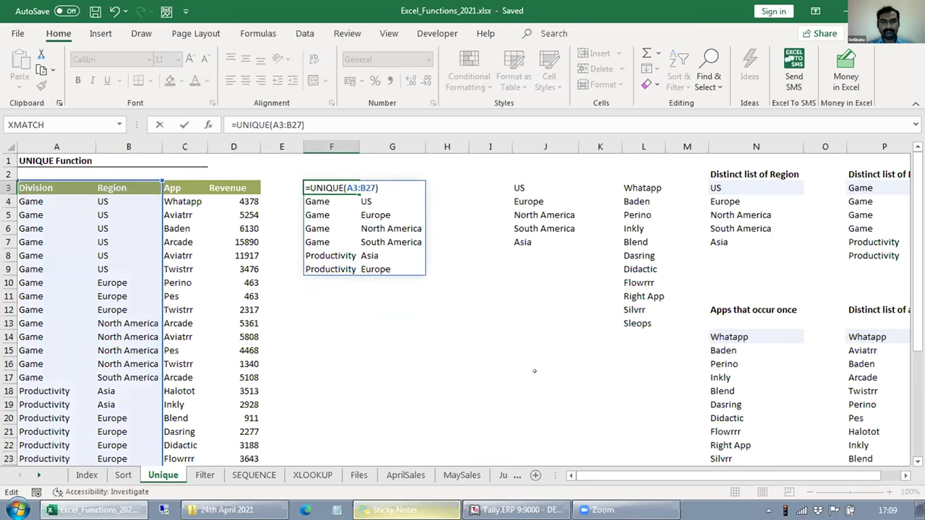
key(Left)
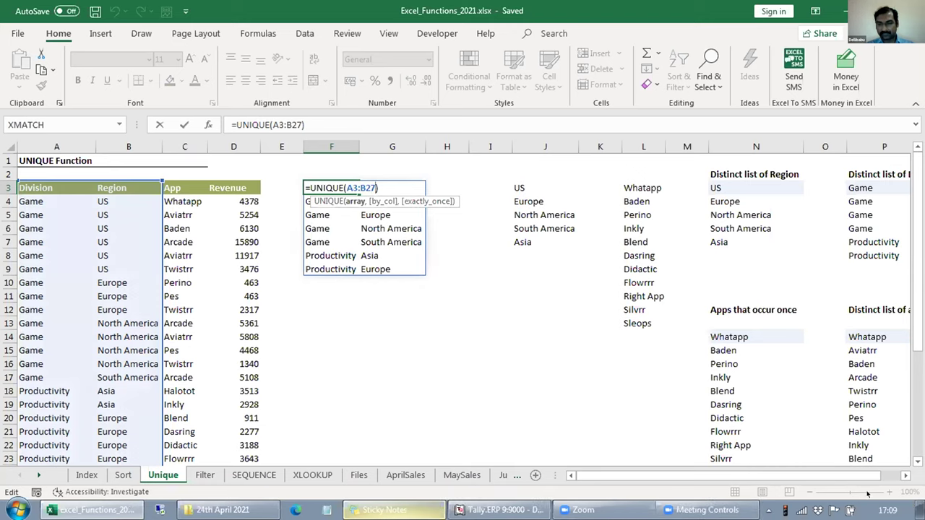
click(481, 309)
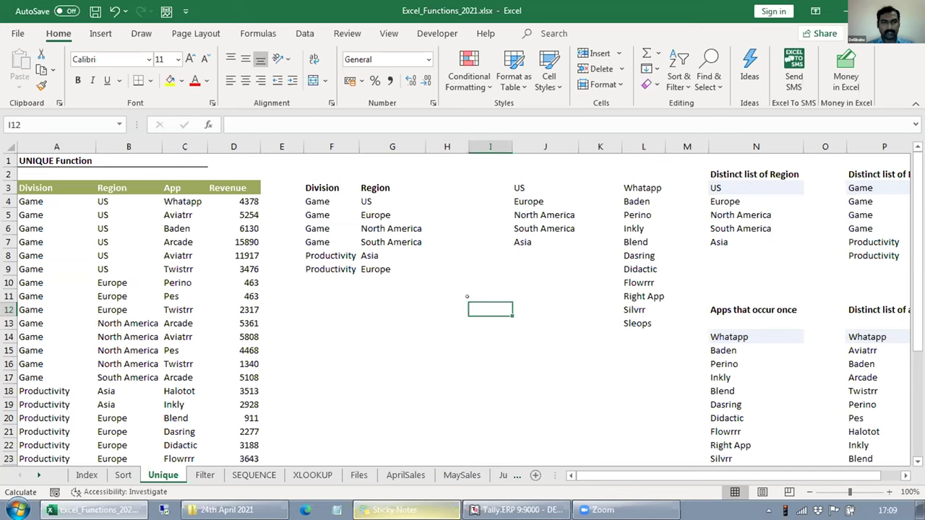
On the Filter sheet, insert twelve blank columns at column E, before the Earn more than block.
key(ctrl+Page_Down)
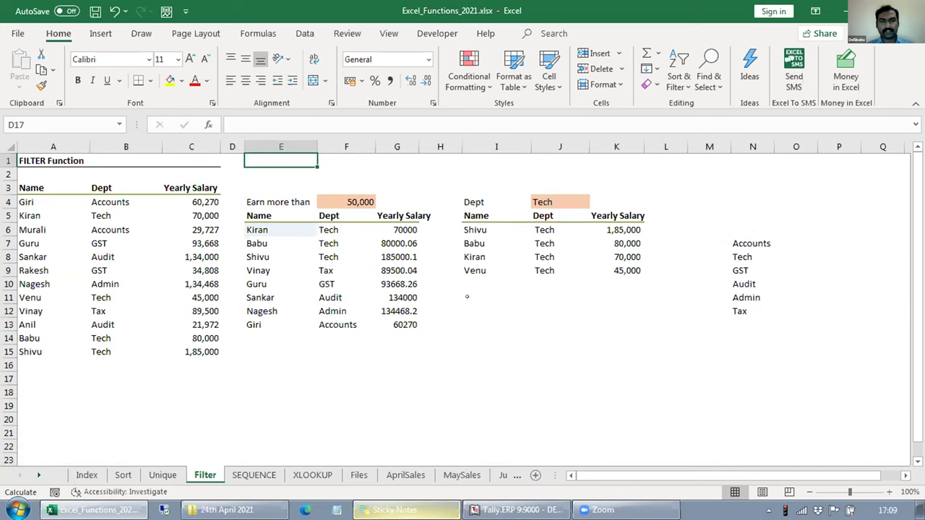
key(ctrl+space)
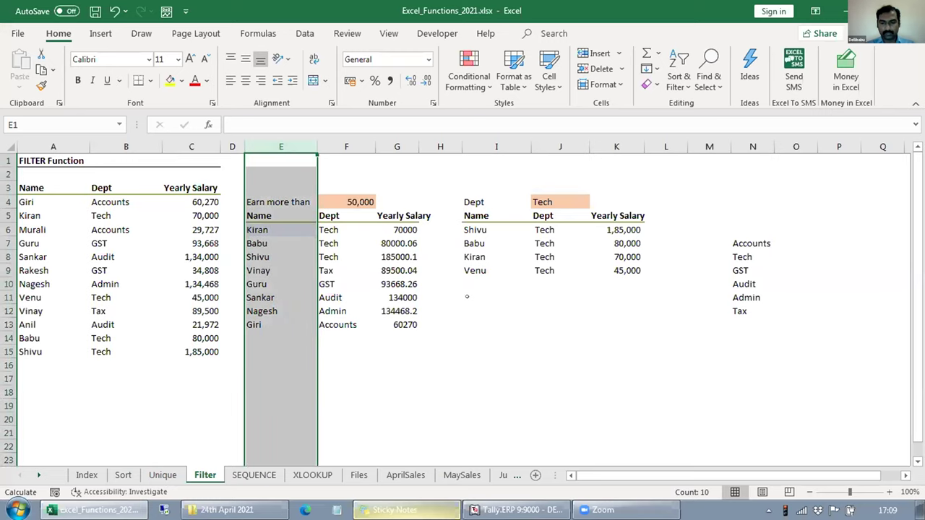
key(ctrl+shift+equal)
key(ctrl+shift+equal)
key(ctrl+shift+equal)
key(ctrl+shift+equal)
key(ctrl+shift+equal)
key(ctrl+shift+equal)
key(ctrl+shift+equal)
key(ctrl+shift+equal)
key(ctrl+shift+equal)
key(ctrl+shift+equal)
key(ctrl+shift+equal)
key(ctrl+shift+equal)
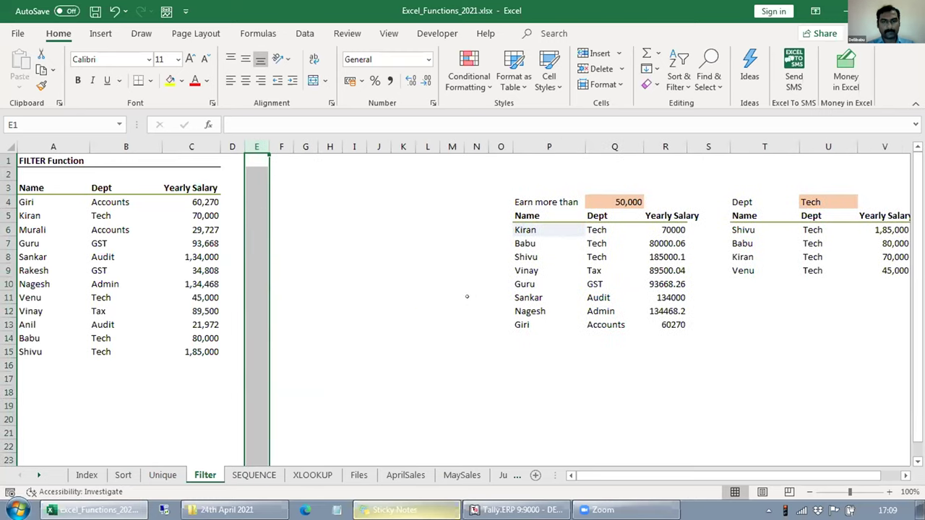
Insert three more blank columns at column F.
key(Down)
key(Down)
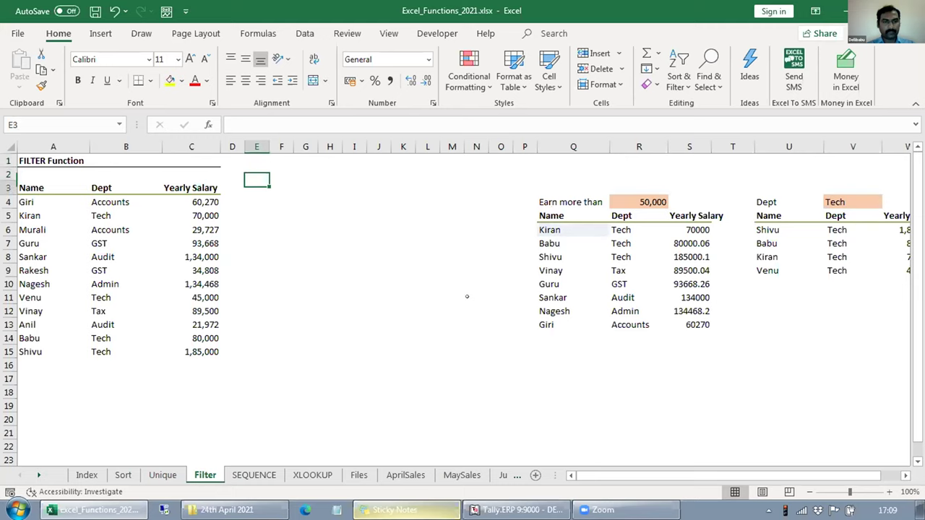
key(Right)
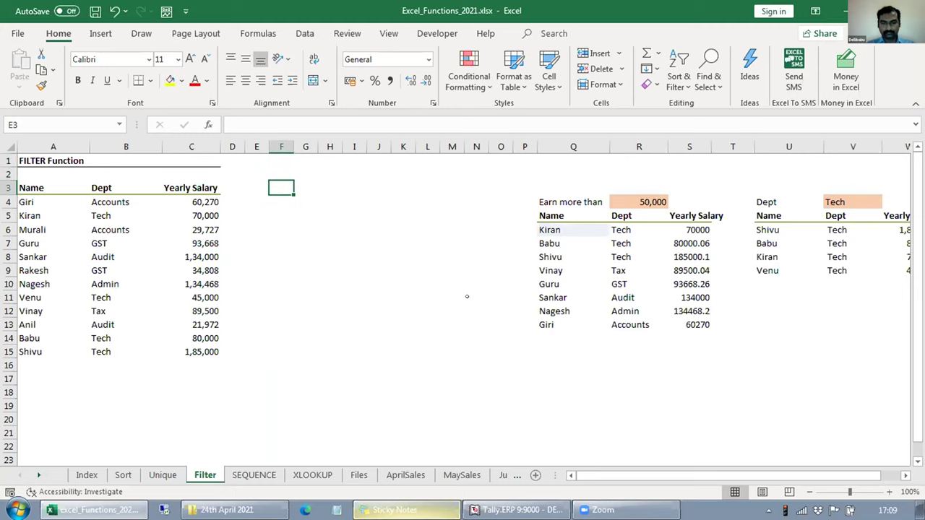
key(ctrl+space)
key(ctrl+shift+equal)
key(ctrl+shift+equal)
key(ctrl+shift+equal)
Copy the Earn more than criterion together with its Name, Dept and Yearly Salary headings from T4:V5.
key(Down)
key(Up)
key(Right)
key(Right)
key(Right)
key(Right)
key(Right)
key(Right)
key(Right)
key(Right)
key(Right)
key(Right)
key(Right)
key(Right)
key(Right)
key(Down)
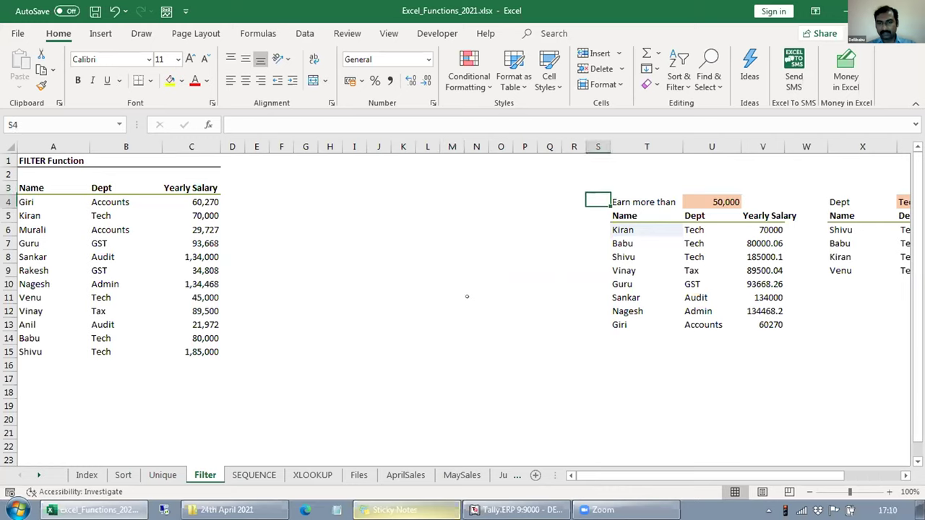
key(Right)
key(shift+Right)
key(shift+Right)
key(shift+Down)
key(ctrl+c)
Paste the copied criterion and headings into G2:I3, undoing a first paste at G3.
key(Left)
key(Left)
key(Left)
key(Left)
key(Left)
key(Left)
key(Left)
key(Left)
key(Left)
key(Left)
key(Left)
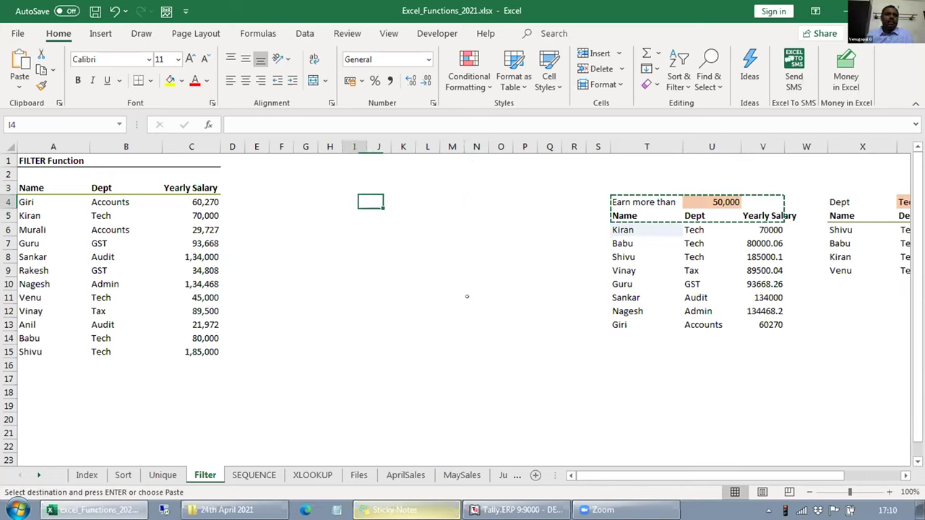
key(Up)
key(Left)
key(Left)
key(Return)
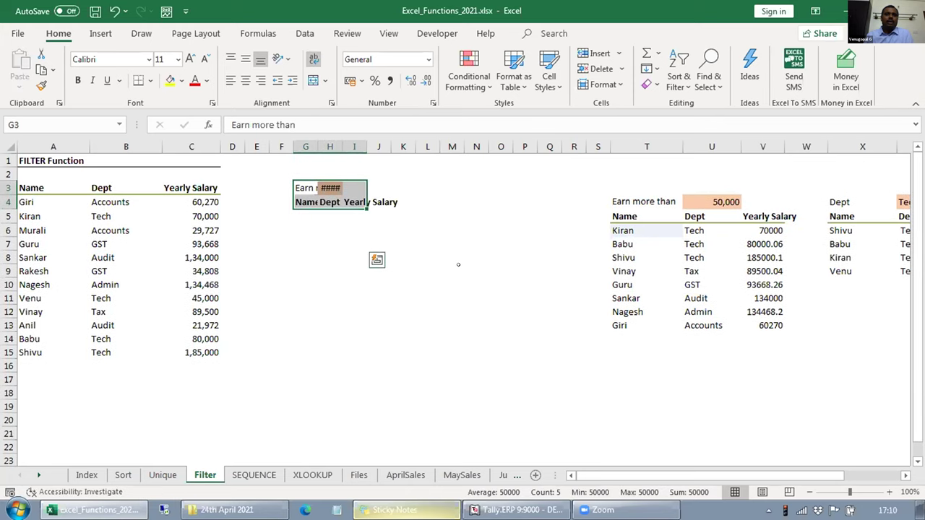
key(ctrl+z)
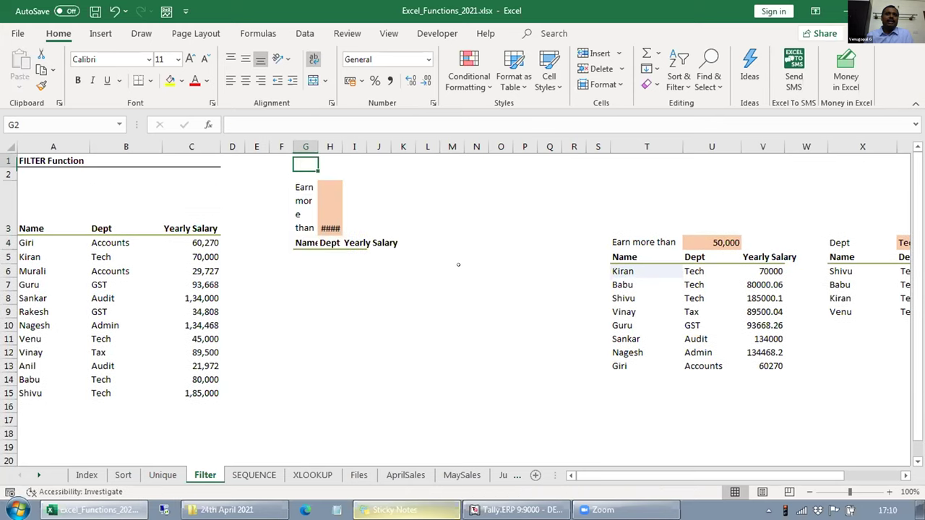
key(Return)
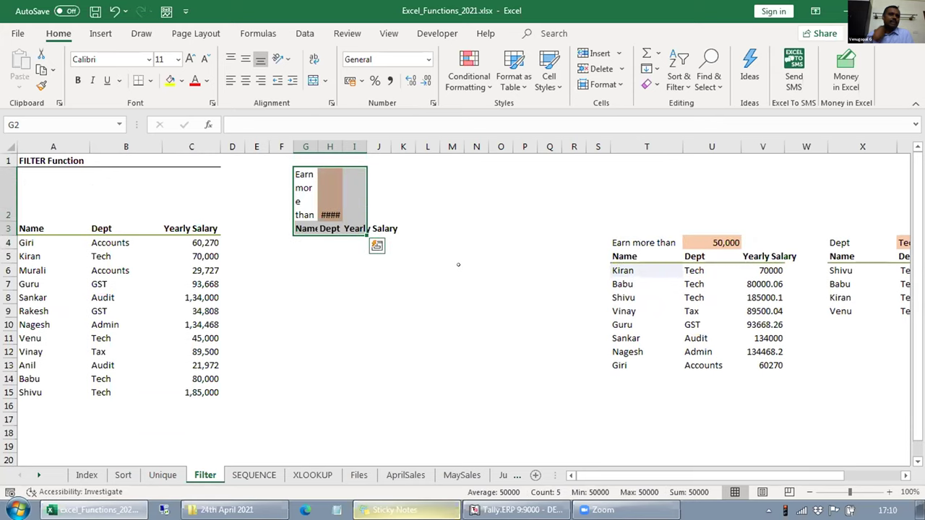
AutoFit columns G and H to the pasted criterion and headings.
key(Right)
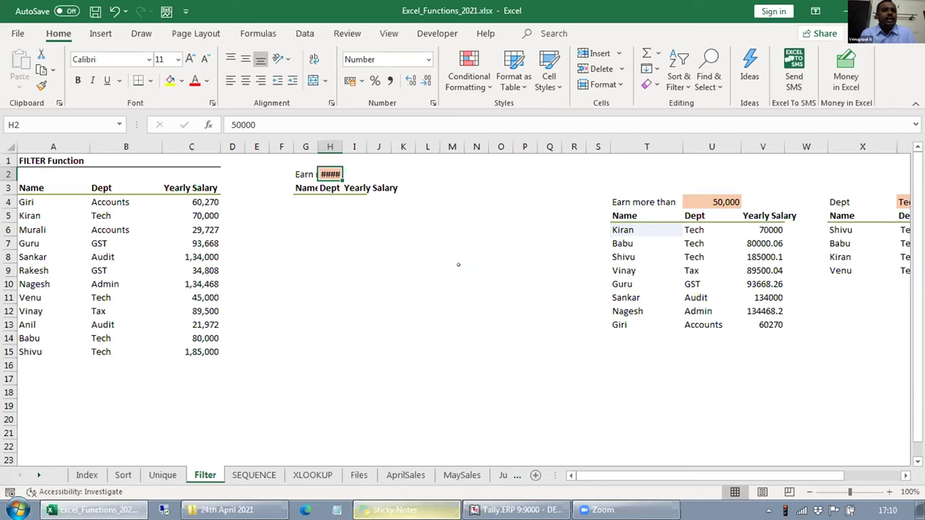
key(shift+Left)
key(ctrl+space)
key(alt+h)
key(o)
key(i)
key(Down)
key(Down)
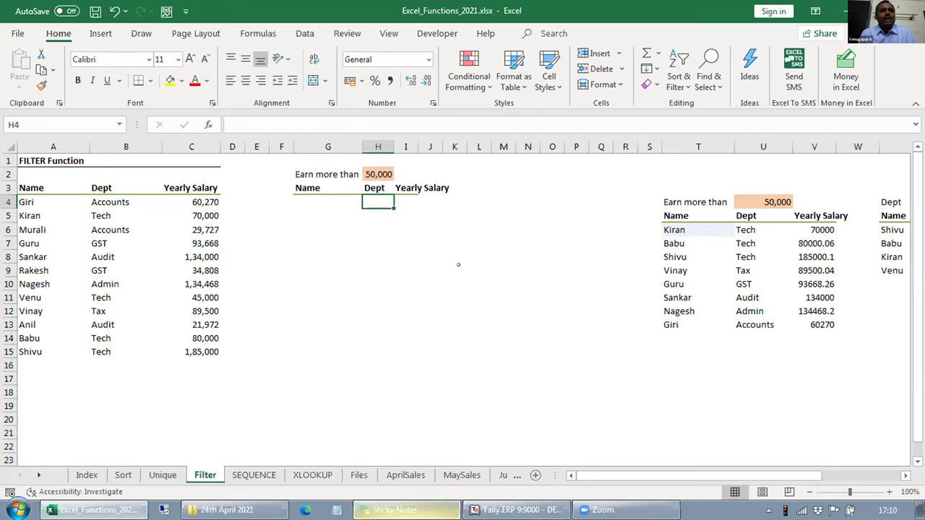
AutoFit column I to the Yearly Salary heading and save the workbook.
key(Up)
key(Right)
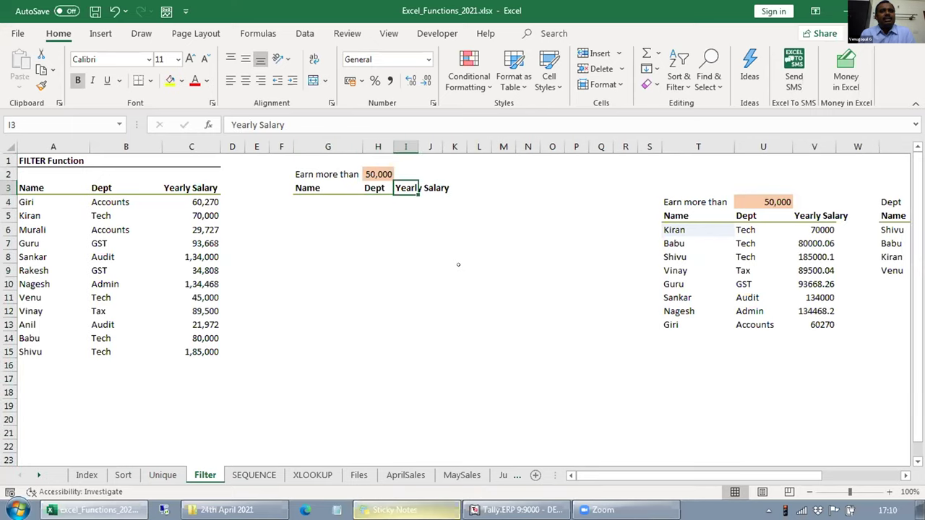
key(alt+h)
key(o)
key(i)
key(Down)
key(ctrl+s)
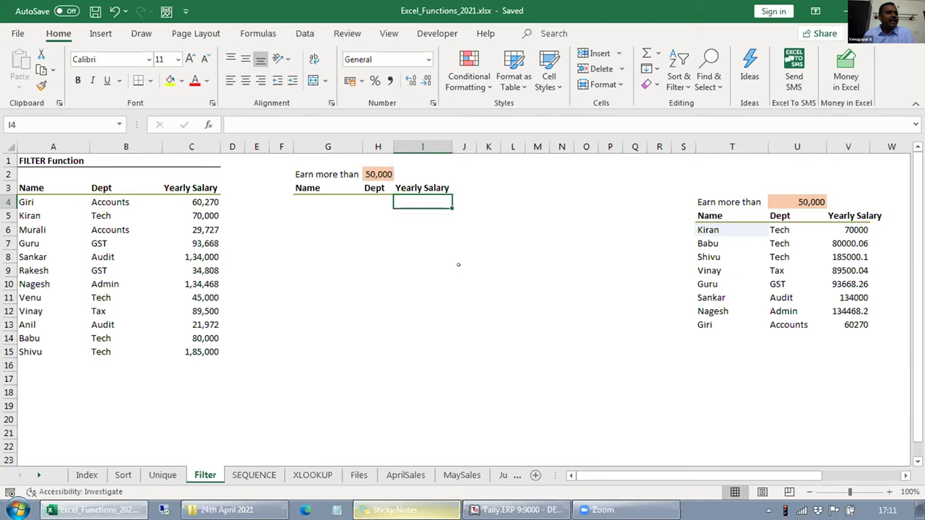
Start a FILTER formula in G4 with the absolute range $A$4:$C$15 as its array.
key(Left)
key(Left)
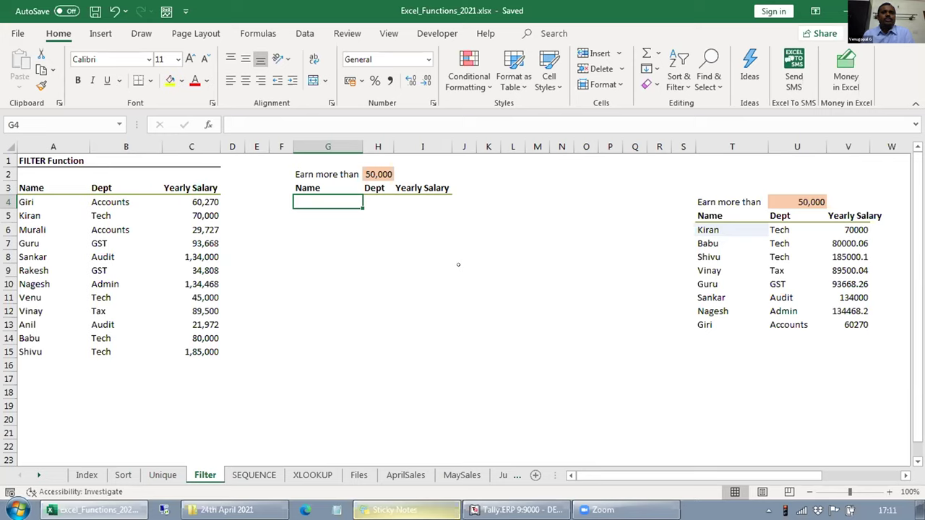
key(Up)
key(Up)
key(Right)
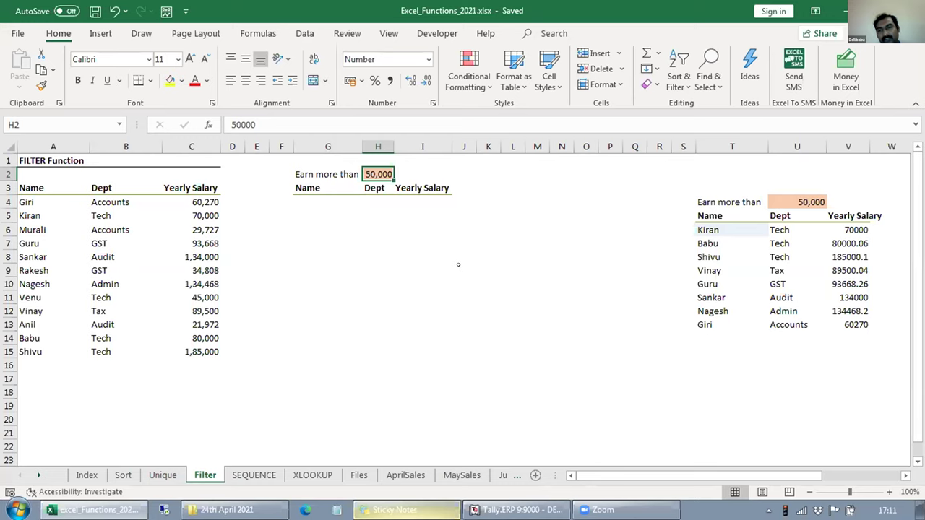
key(Left)
key(Down)
key(Down)
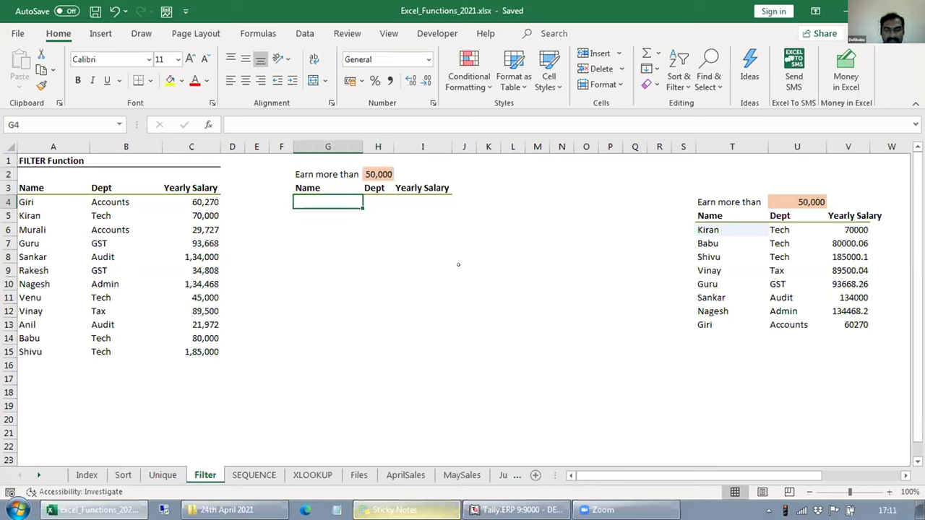
text(=filt)
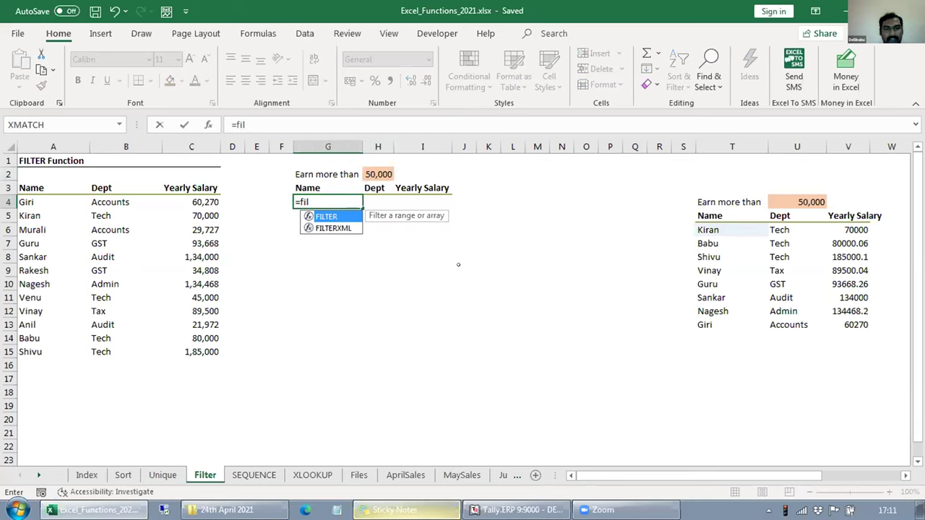
key(Tab)
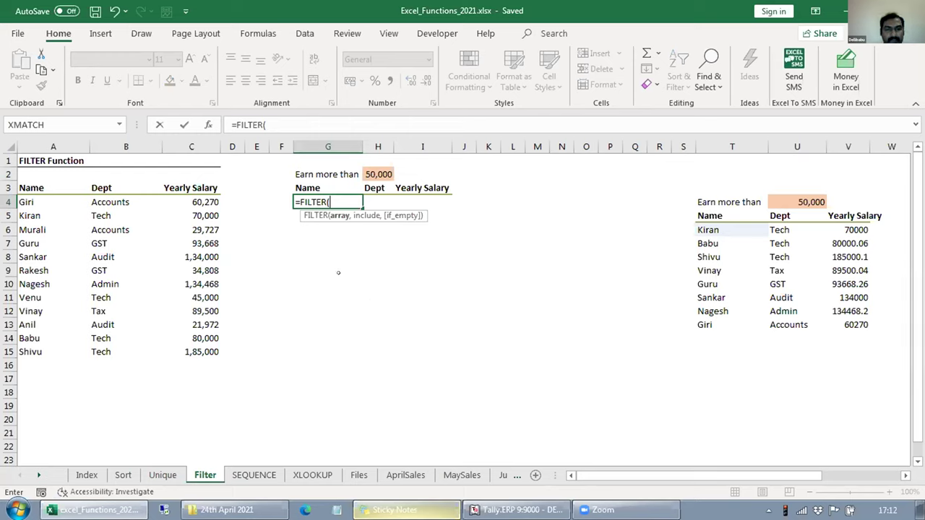
drag(80, 202, 206, 352)
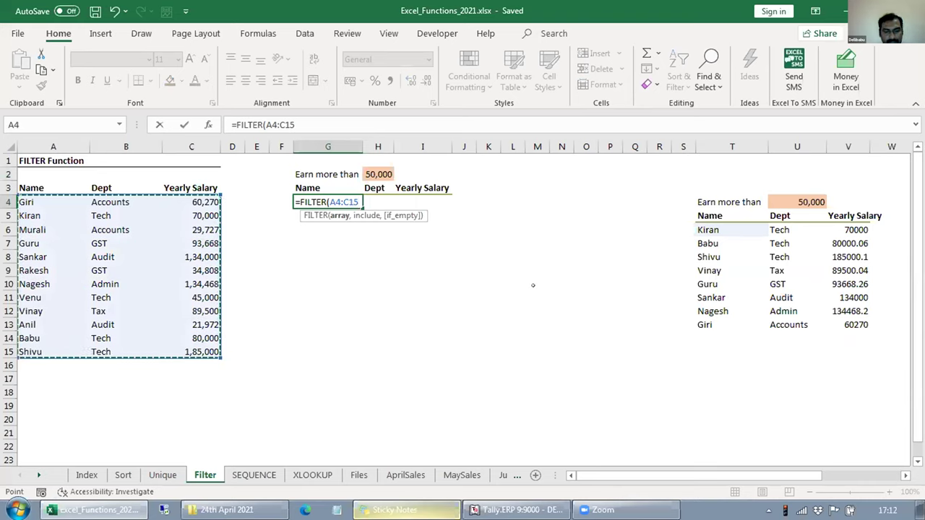
key(F4)
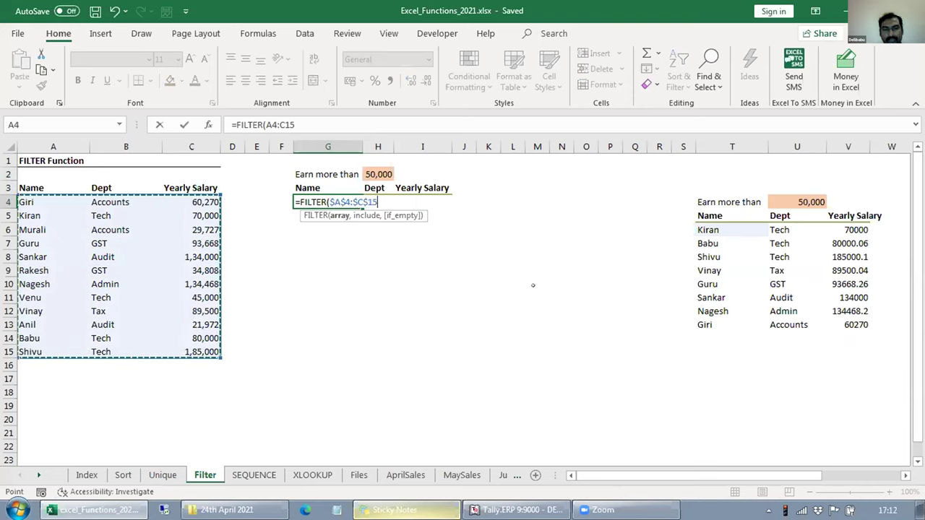
text(,)
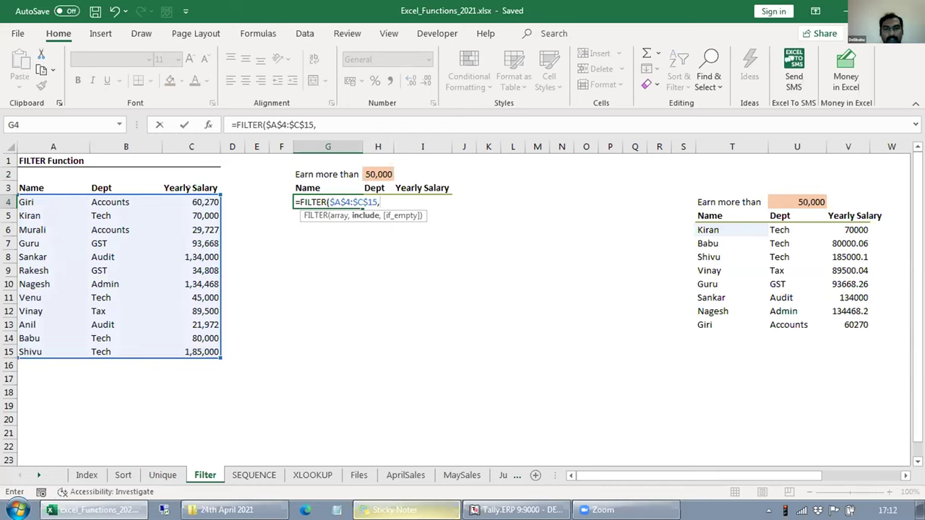
Set the FILTER include condition to $C$4:$C$15>H2 so that salaries are compared with the Earn more than amount.
drag(190, 199, 217, 354)
key(F4)
text(=)
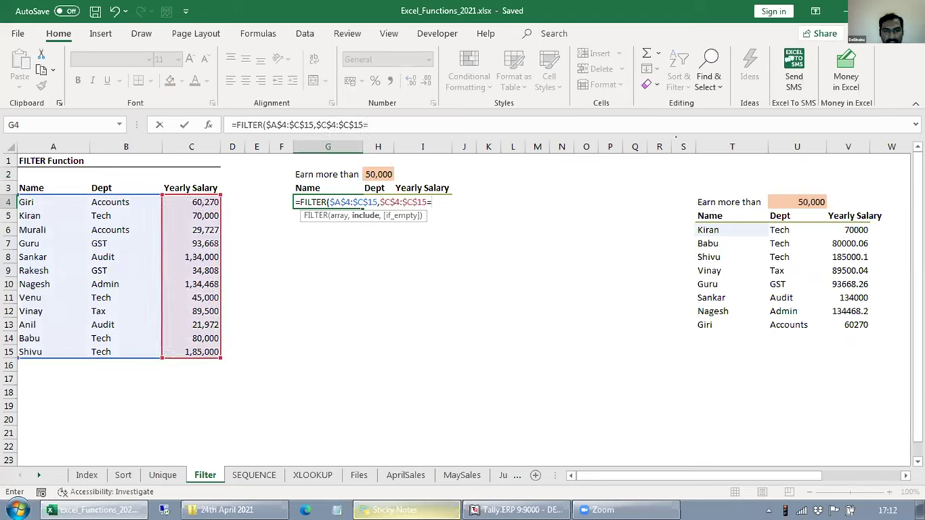
key(BackSpace)
text(>)
click(365, 169)
text(,)
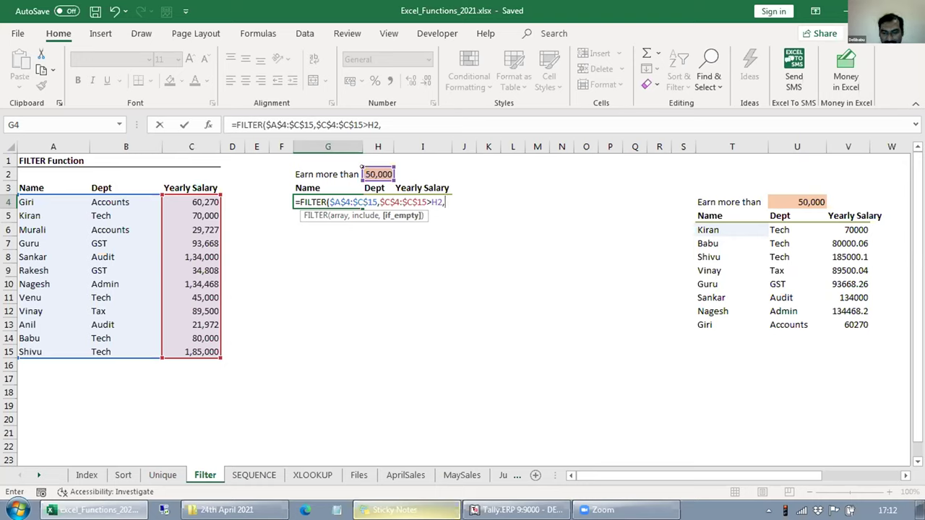
Complete the FILTER formula in G4 with "missing" as the if_empty value, check its three arguments and enter it.
text(""))
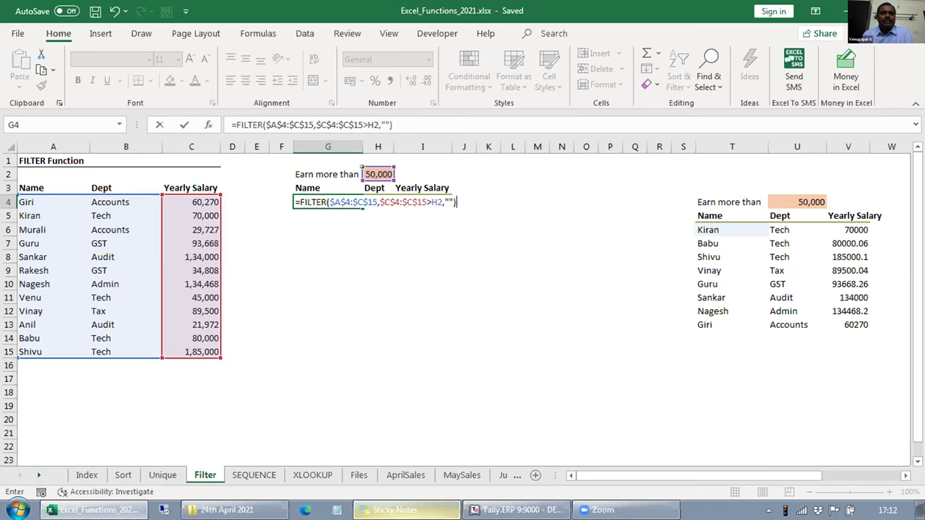
key(BackSpace)
key(BackSpace)
text(missing)
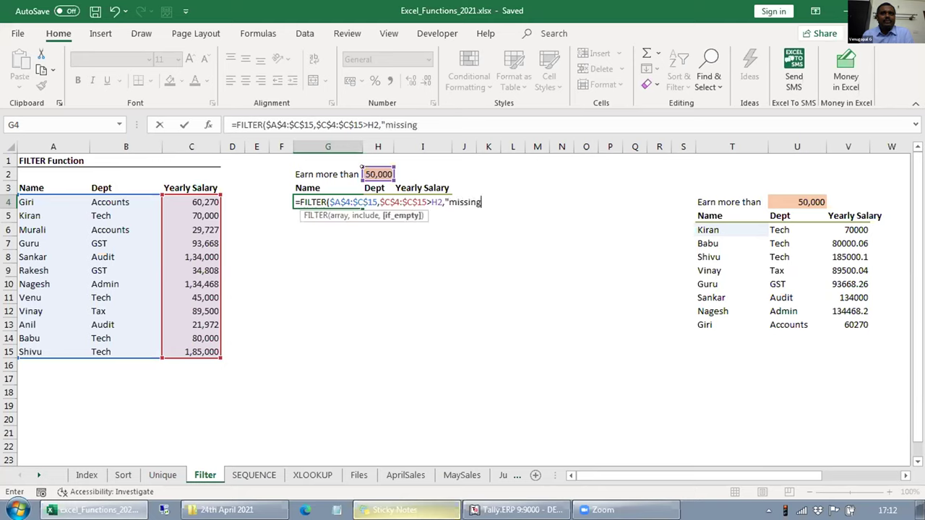
text("))
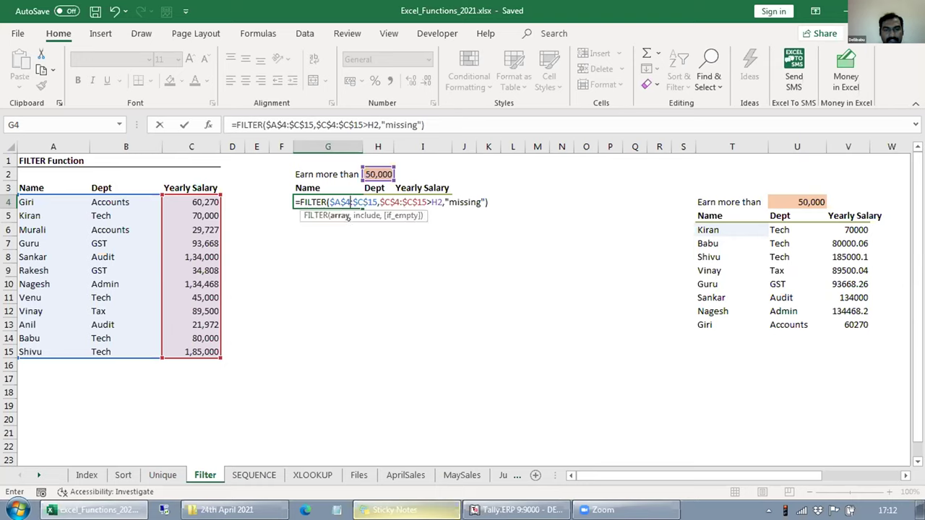
click(333, 216)
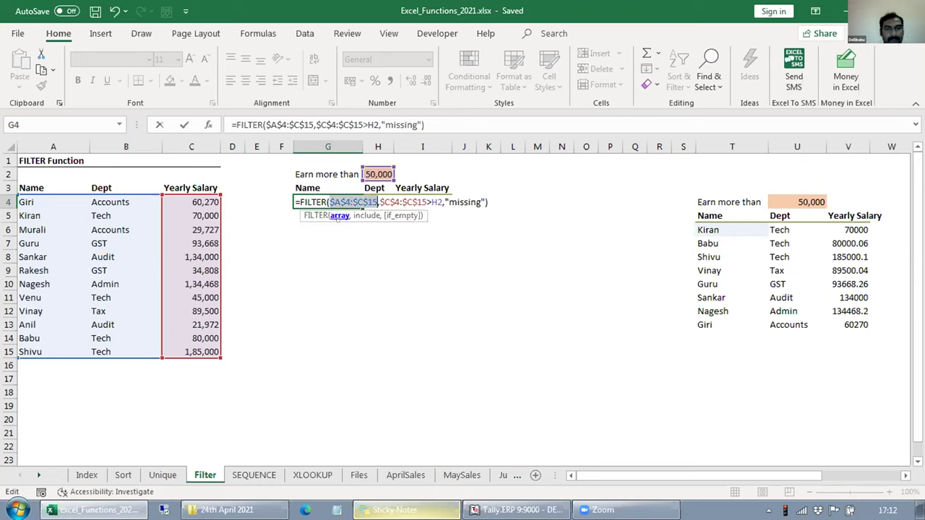
click(364, 215)
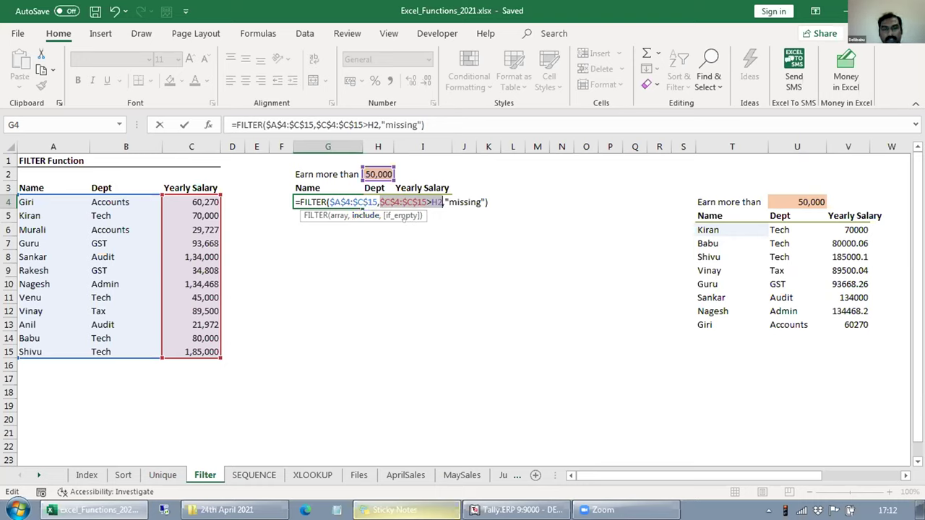
key(ctrl+shift+Right)
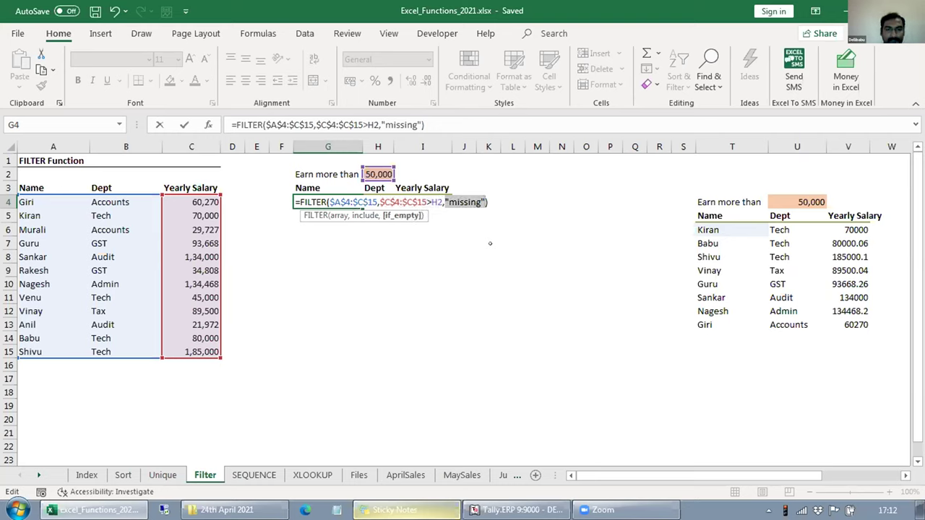
key(Right)
key(Right)
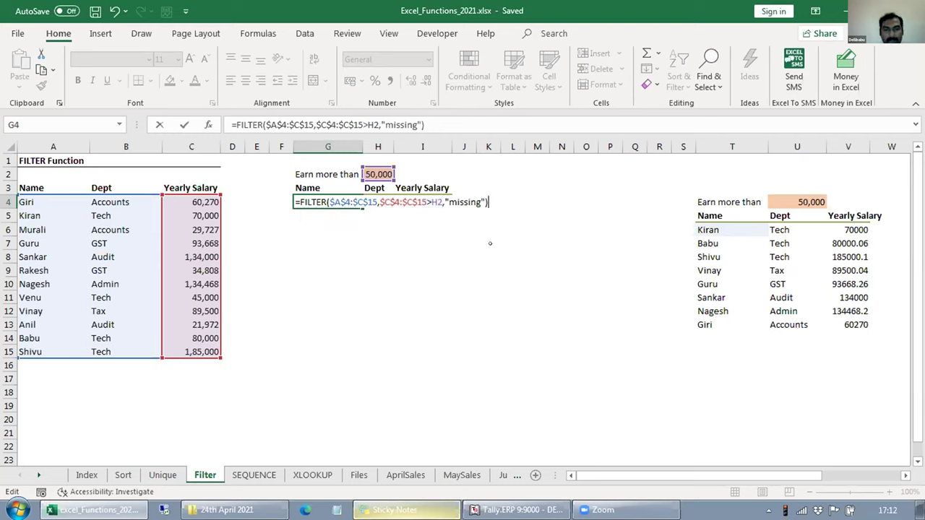
key(Return)
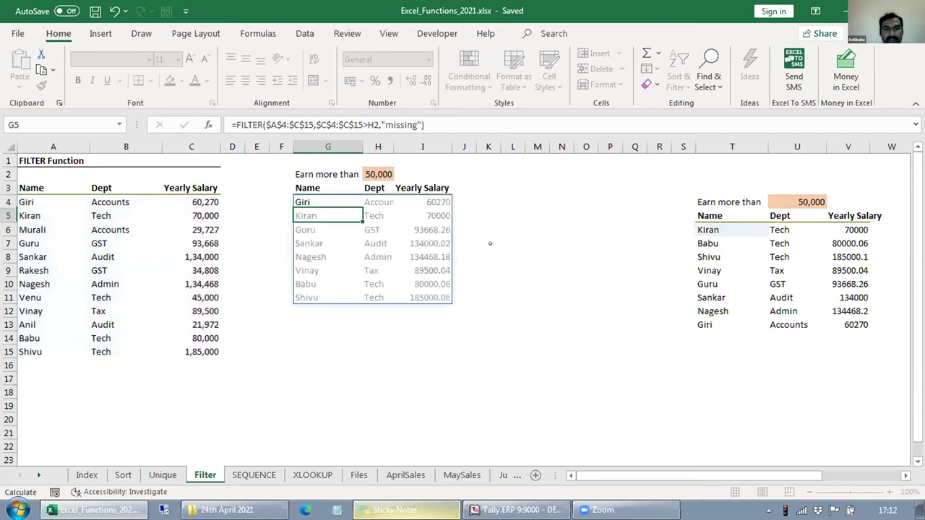
AutoFit columns G to I to the filtered employee list.
key(Up)
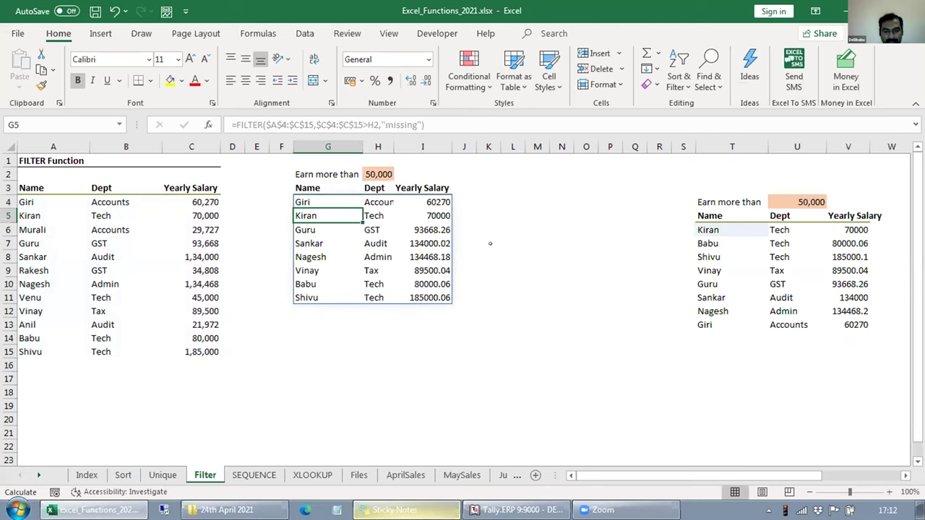
key(ctrl+space)
key(shift+Right)
key(shift+Right)
key(alt)
key(o)
key(c)
key(a)
Wrap the FILTER formula in G4 in SORT with sort index 3 and sort order -1 to list the highest salaries first.
key(Right)
key(Down)
key(Right)
key(Up)
key(Left)
key(Left)
key(F2)
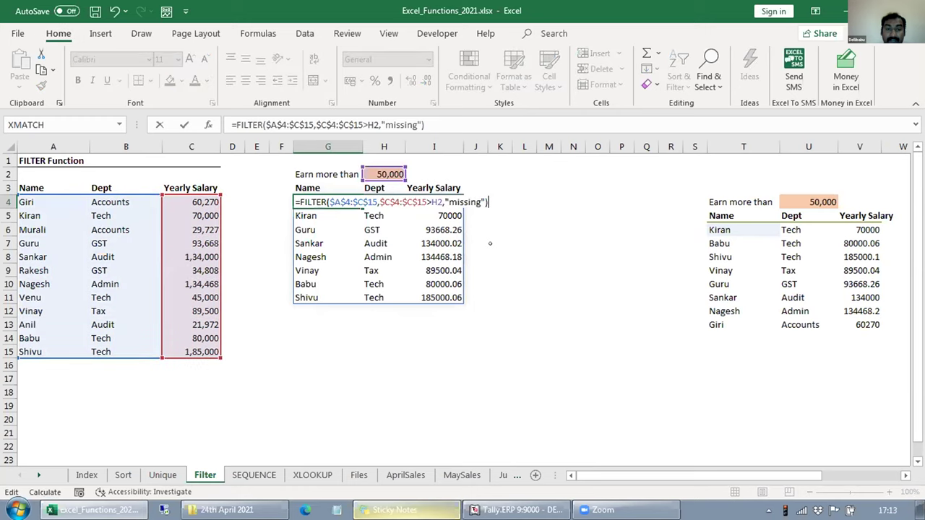
text(sor)
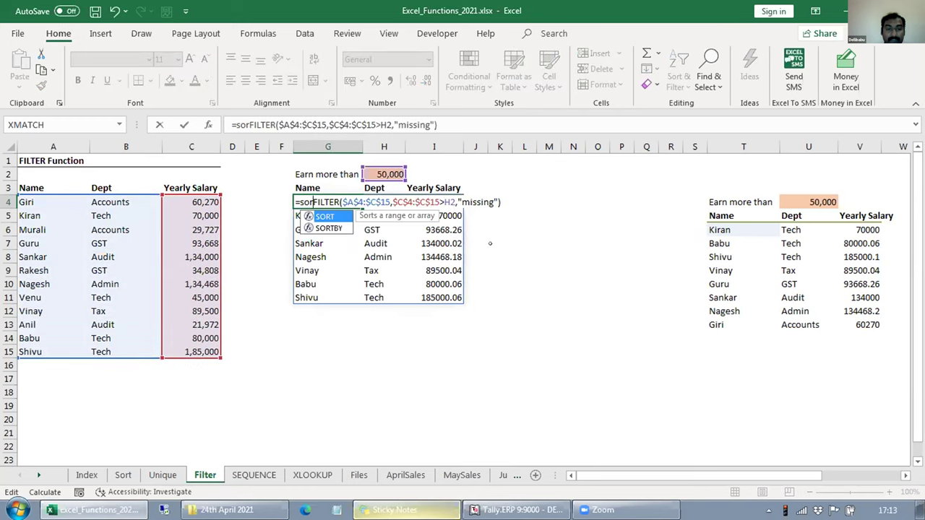
key(Tab)
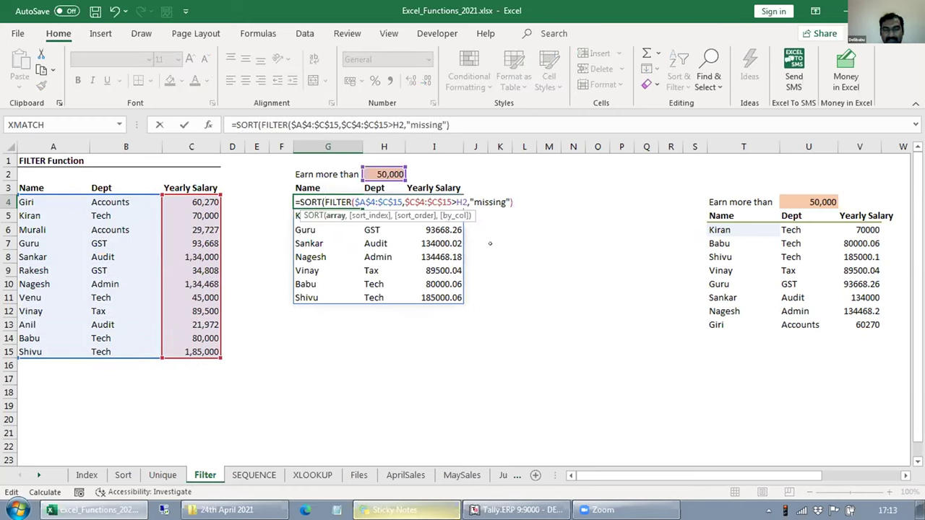
text(,)
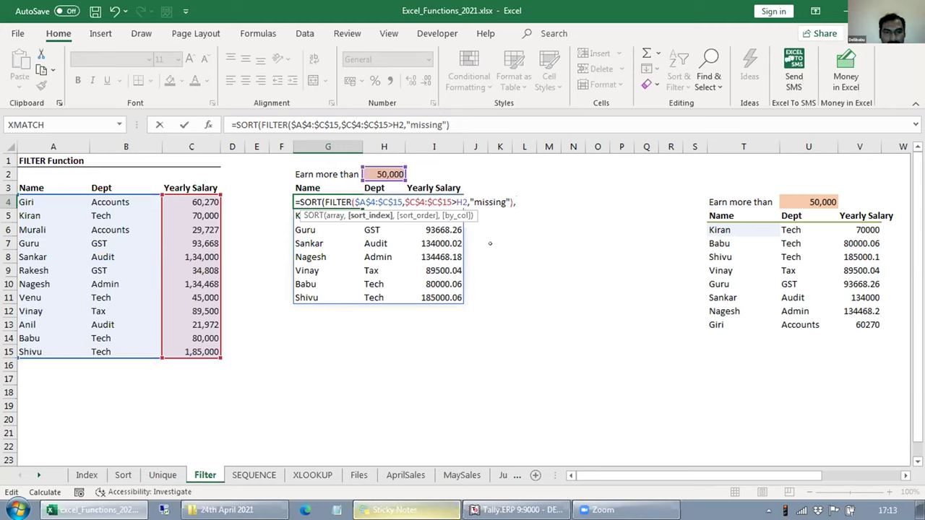
text(3)
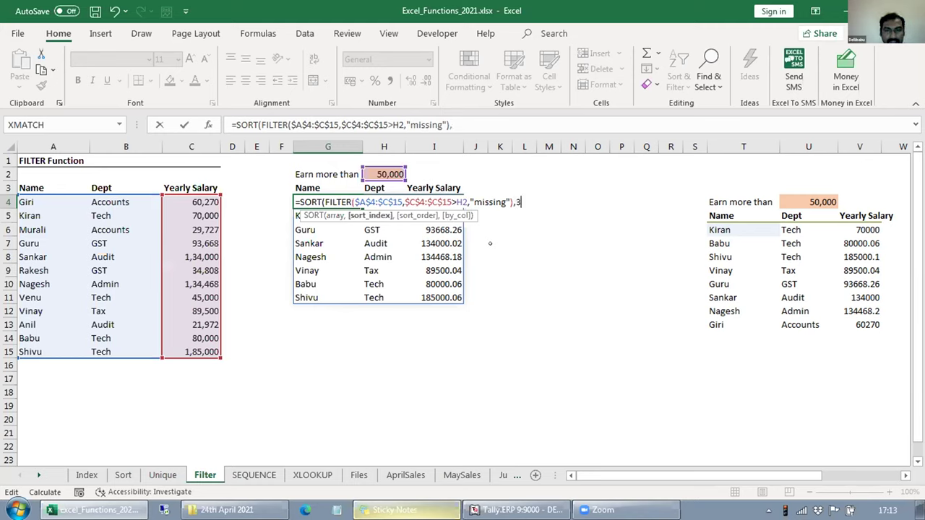
text(,-1)
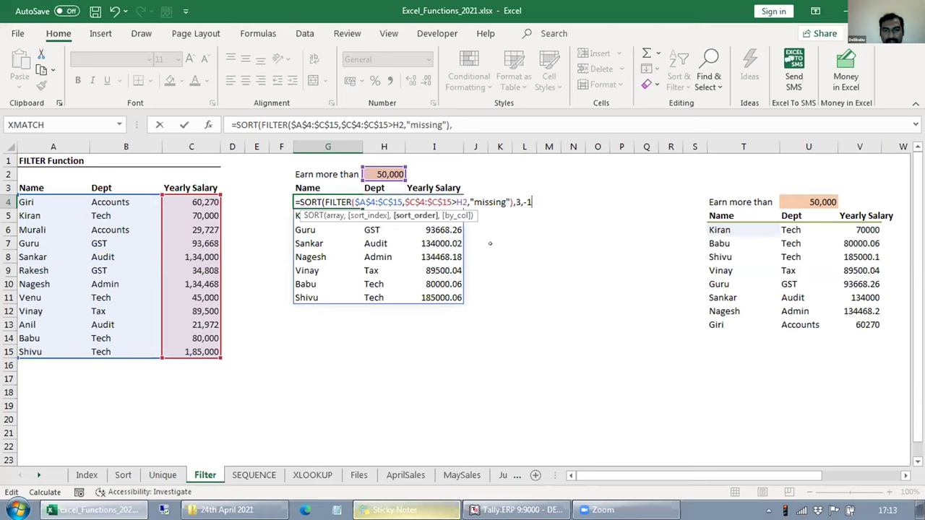
text())
key(ctrl+Return)
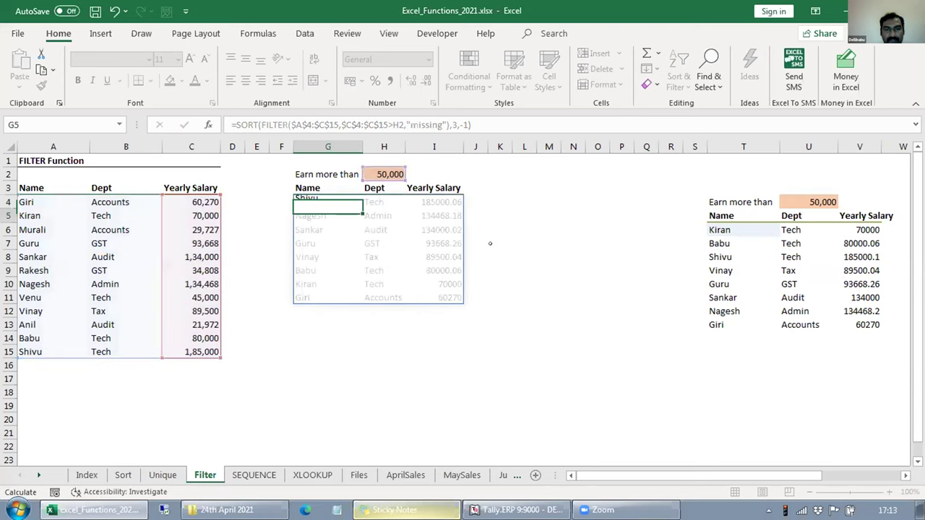
Format the filtered salaries in I4:I11 with the comma style and no decimal places.
key(Right)
key(ctrl+shift+Down)
click(390, 81)
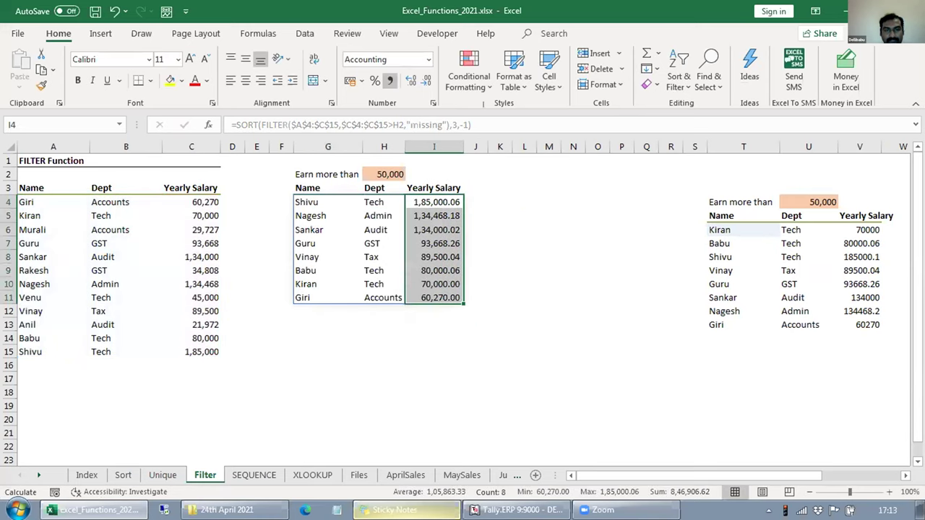
click(410, 80)
click(411, 80)
click(520, 187)
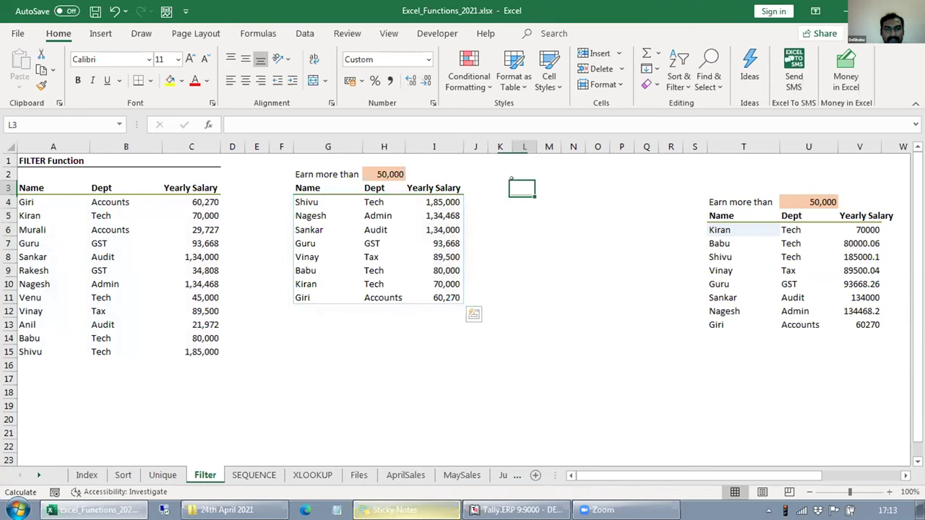
Examine the combined SORT and FILTER formula in G4 and the Earn more than amount it refers to.
key(Left)
key(Left)
key(Left)
key(Left)
key(Left)
key(Down)
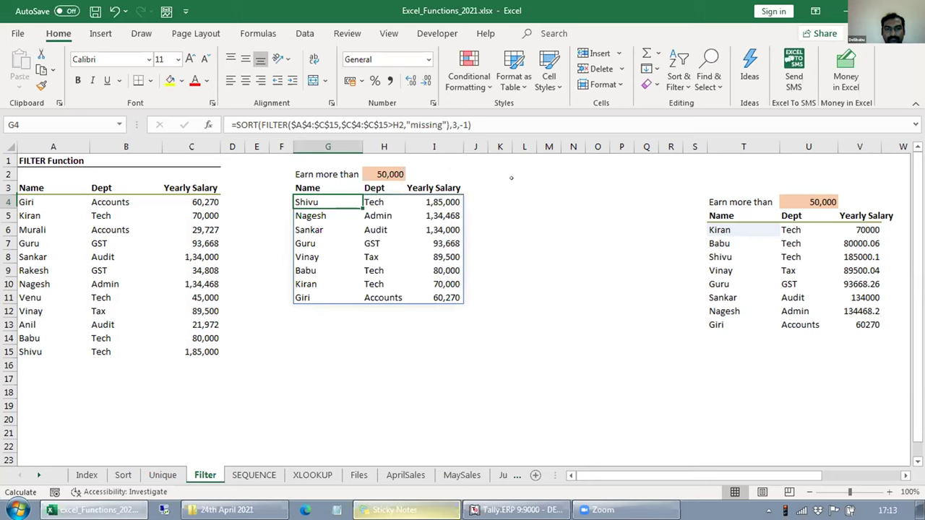
key(Right)
key(Up)
key(Up)
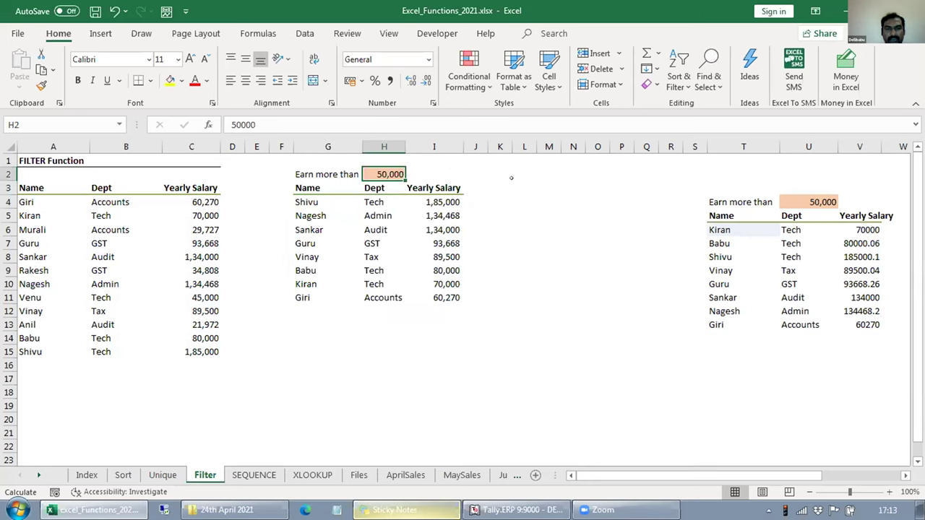
key(Left)
key(Down)
key(Down)
key(F2)
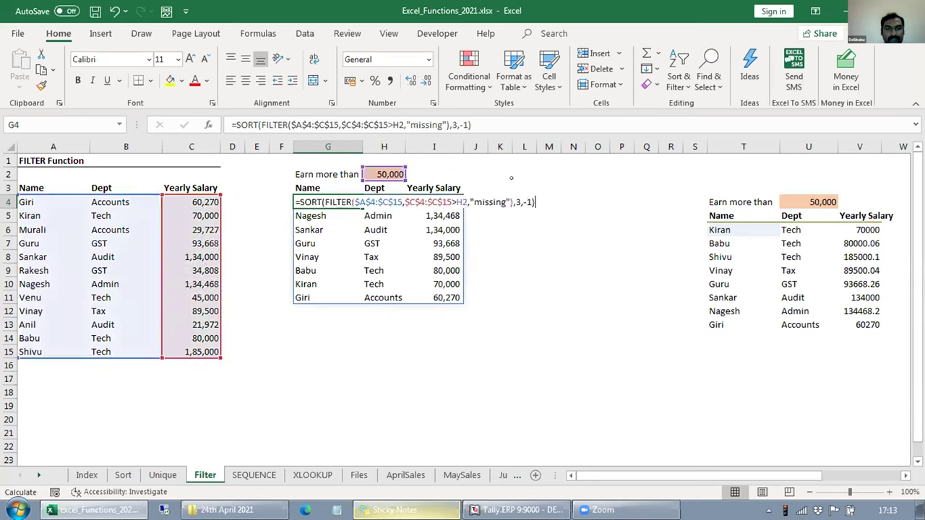
key(Escape)
Set the Earn more than amount in H2 to 25000.
key(Up)
key(Up)
key(Right)
text(25000)
key(Return)
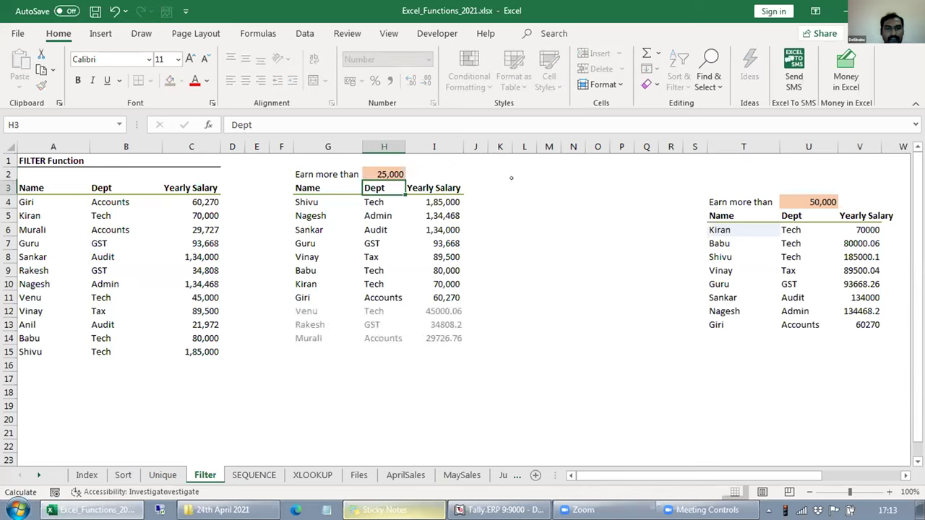
Review the expanded employee list and the ranges referenced by its formula in G4.
key(Down)
key(Down)
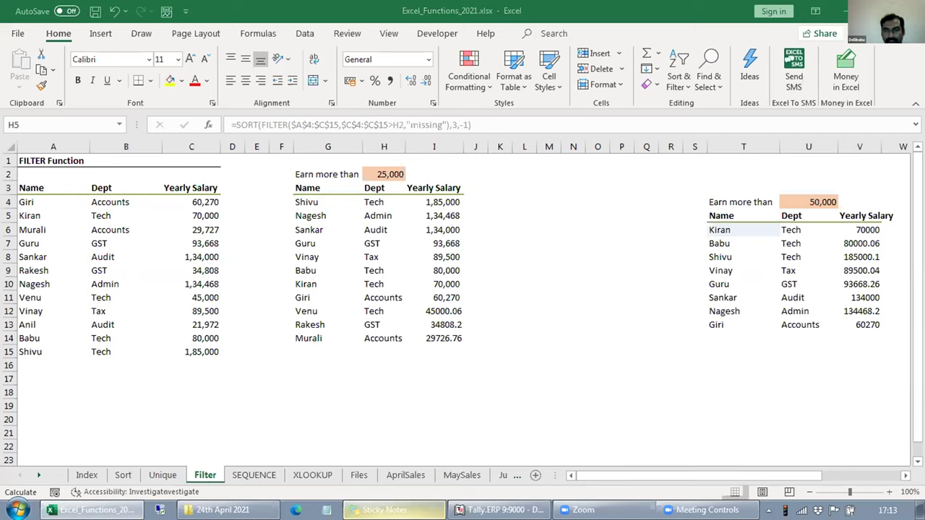
key(Up)
key(Left)
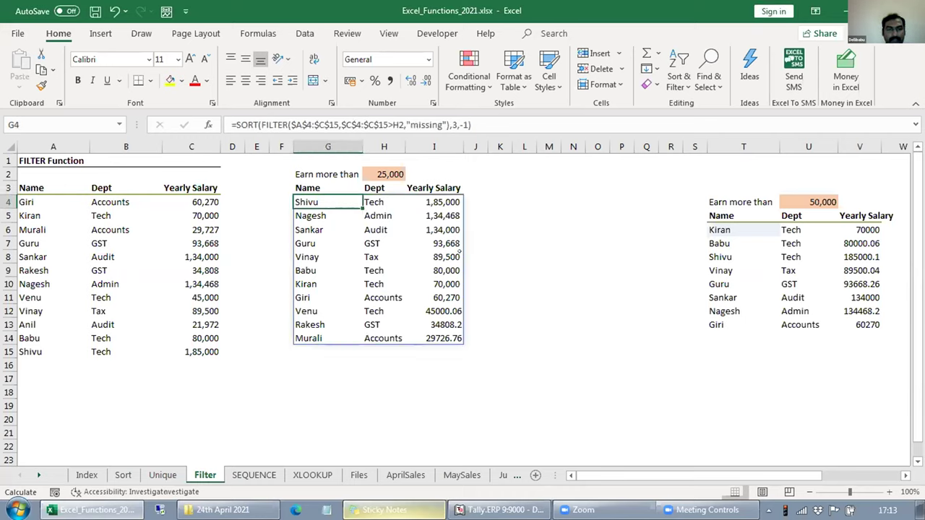
key(F2)
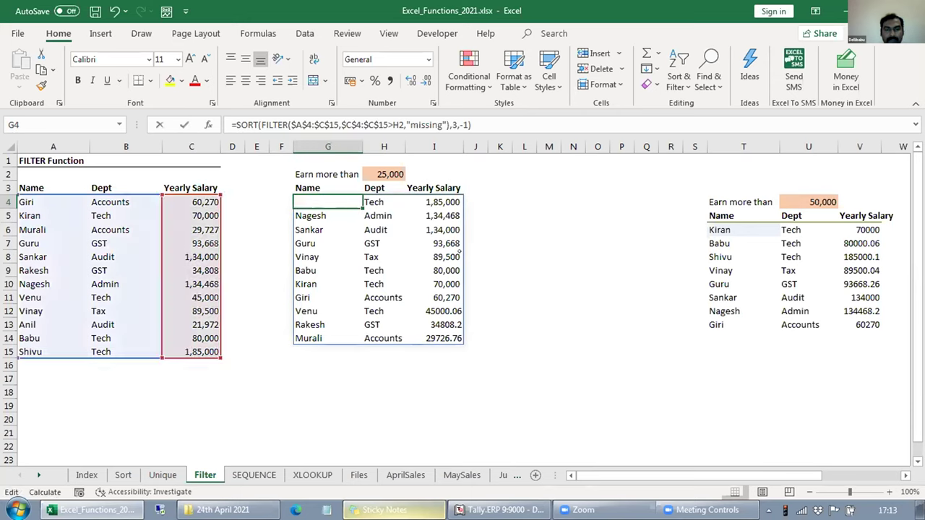
key(Escape)
key(F2)
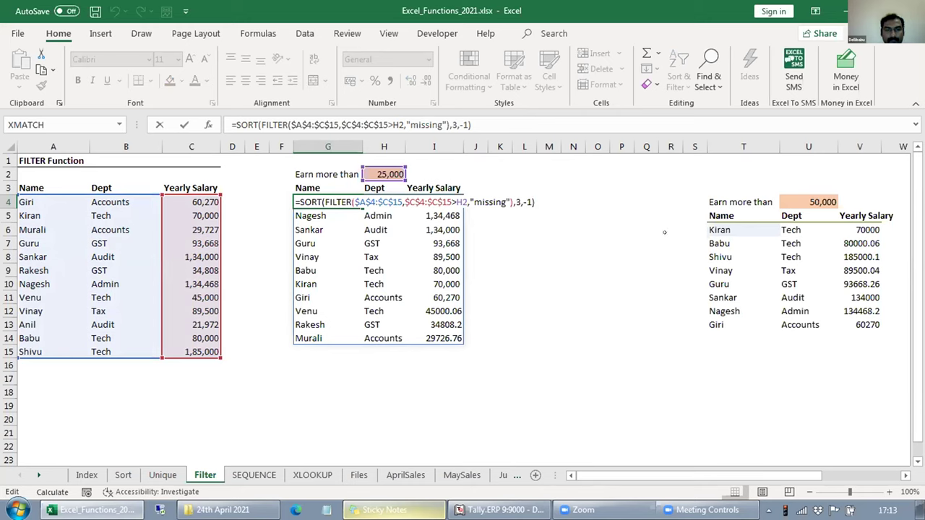
key(Escape)
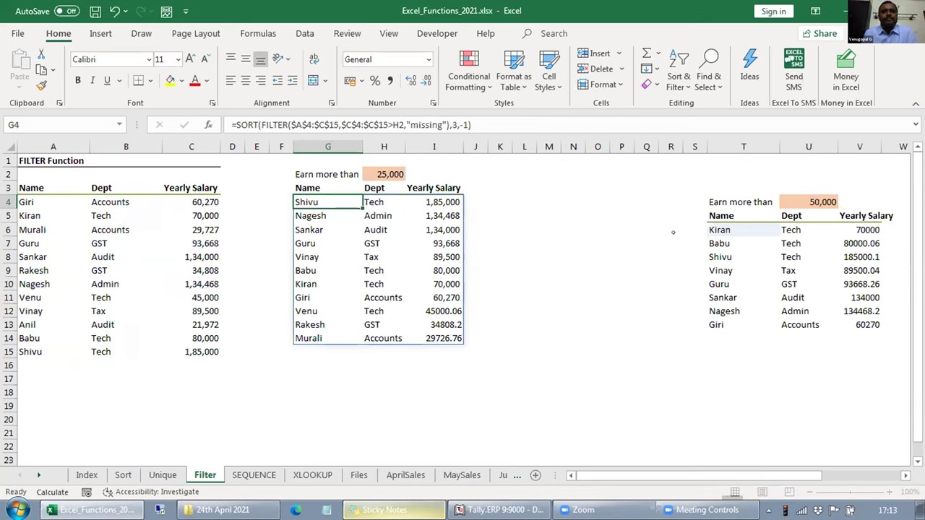
key(F2)
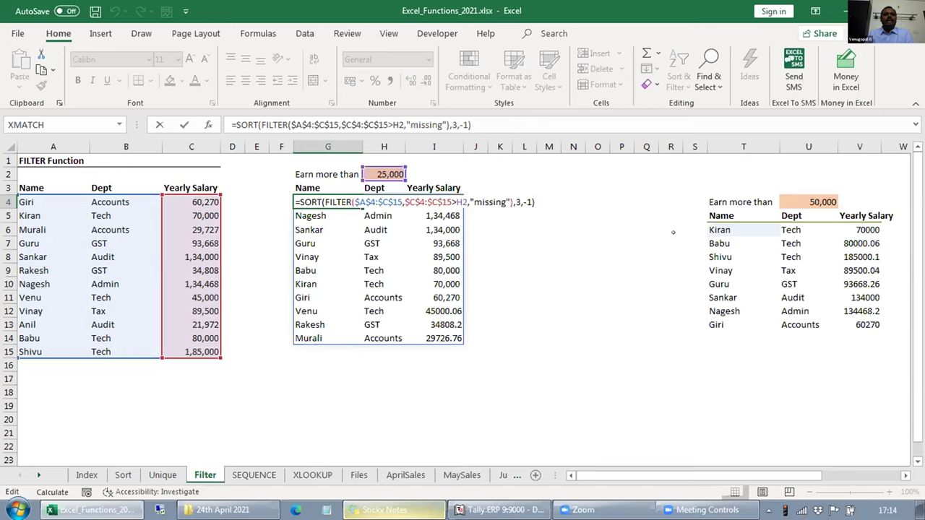
key(ctrl+Return)
Set the Earn more than amount in H2 to 2500000 to test the formula with no matching employees.
key(Up)
key(Up)
key(Right)
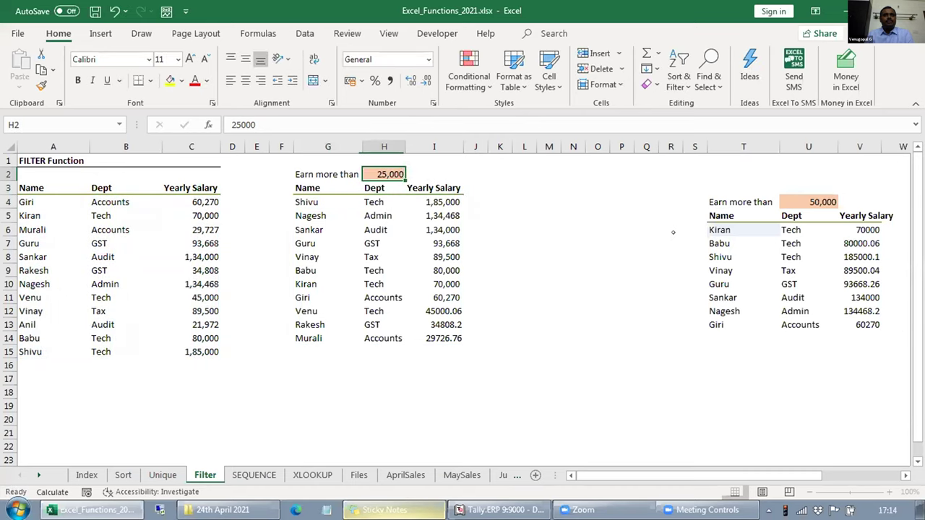
text(2500000)
key(Return)
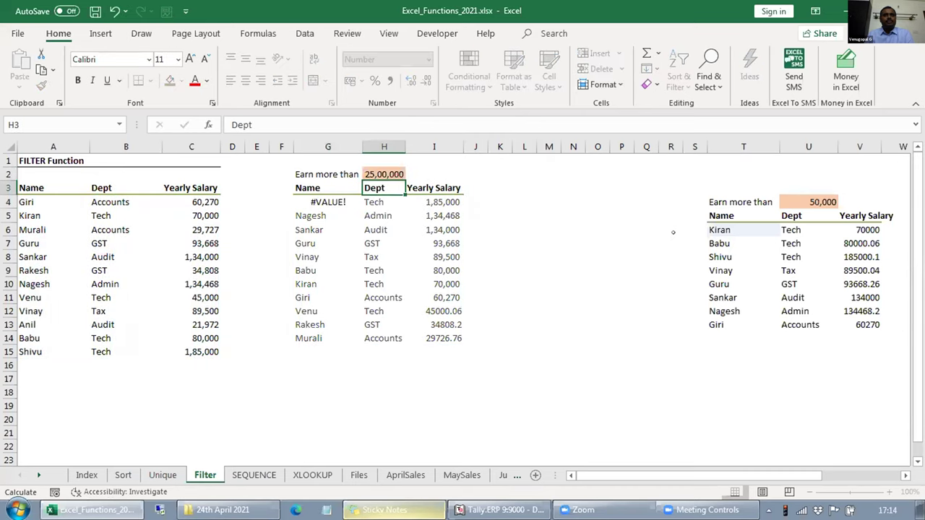
Inspect the if_empty and sorting arguments of the G4 formula for the case without matches.
key(Down)
key(Left)
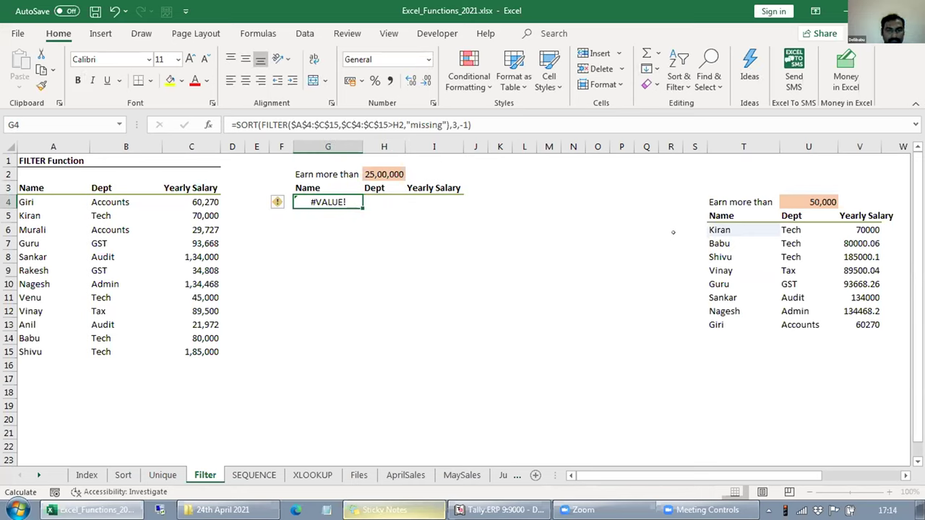
key(F2)
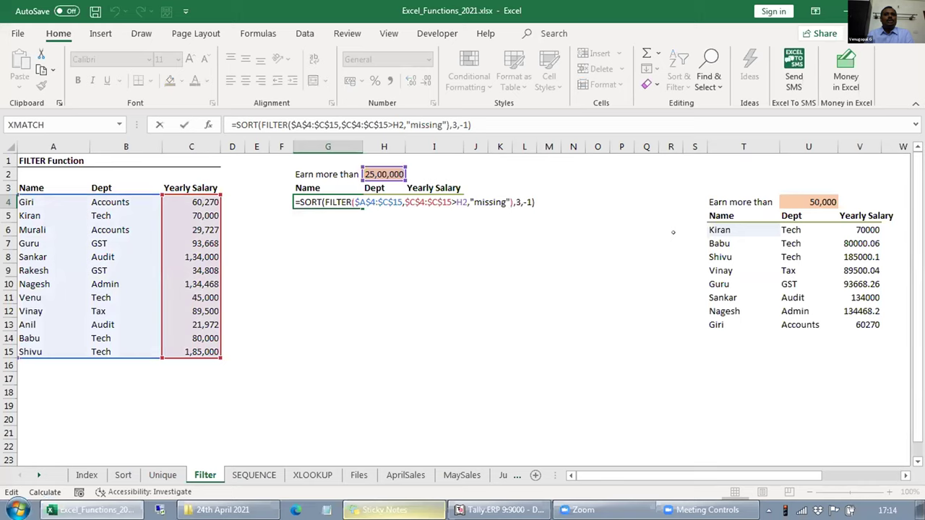
key(Escape)
key(F2)
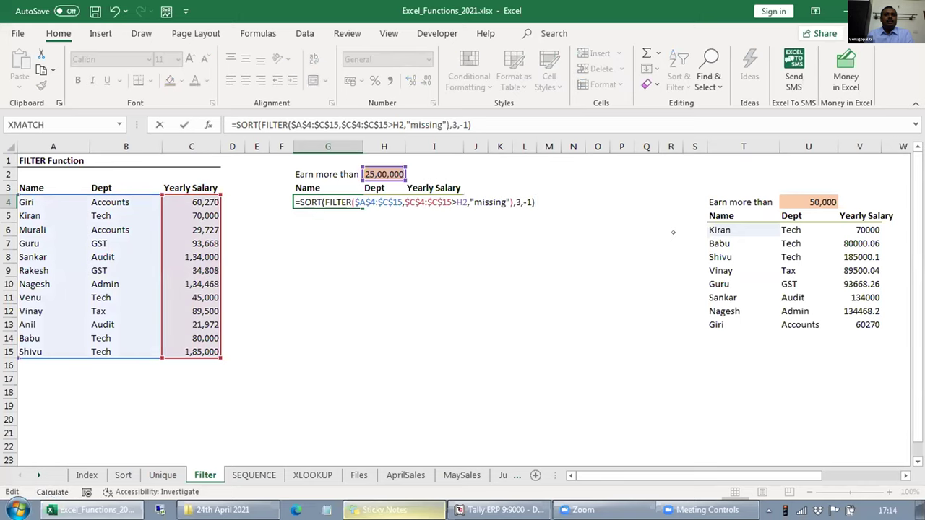
key(Left)
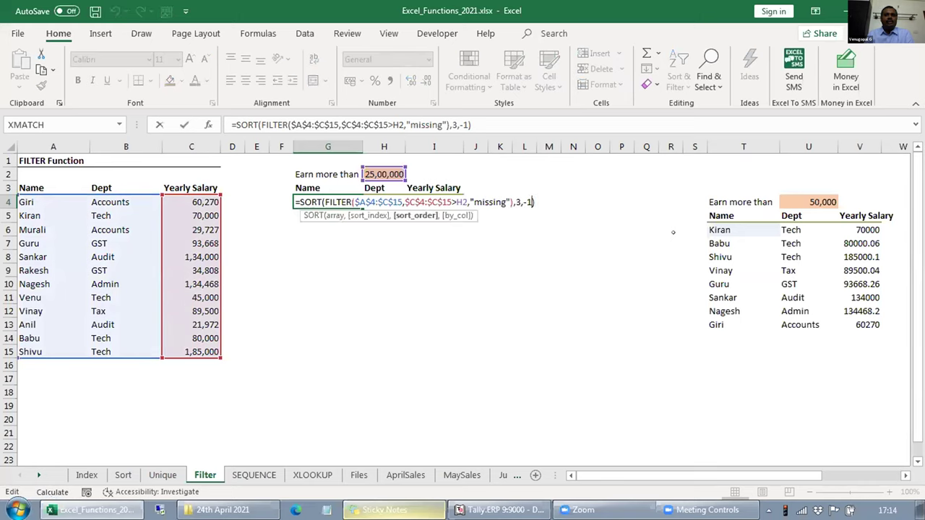
key(Escape)
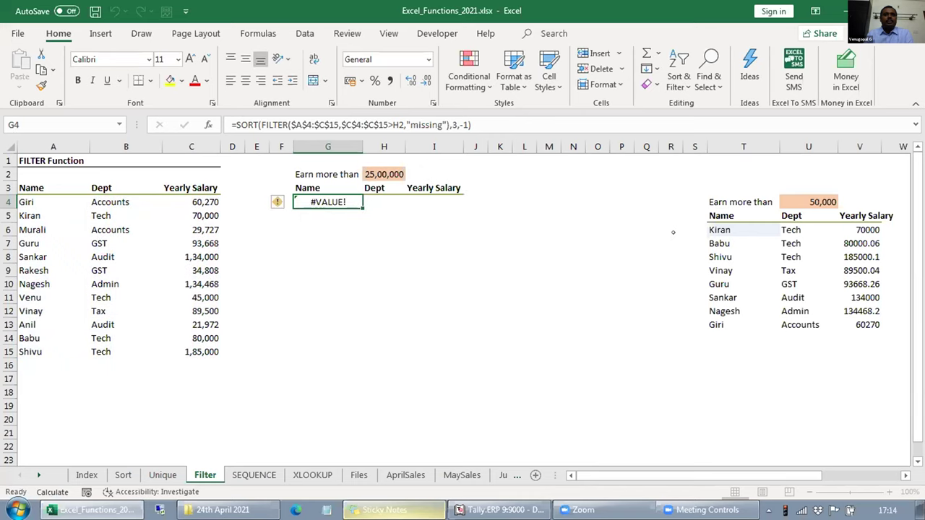
Clear the salary criterion in H2 and the formula in G4, and relabel G2 as Dept.
key(Up)
key(Up)
key(Right)
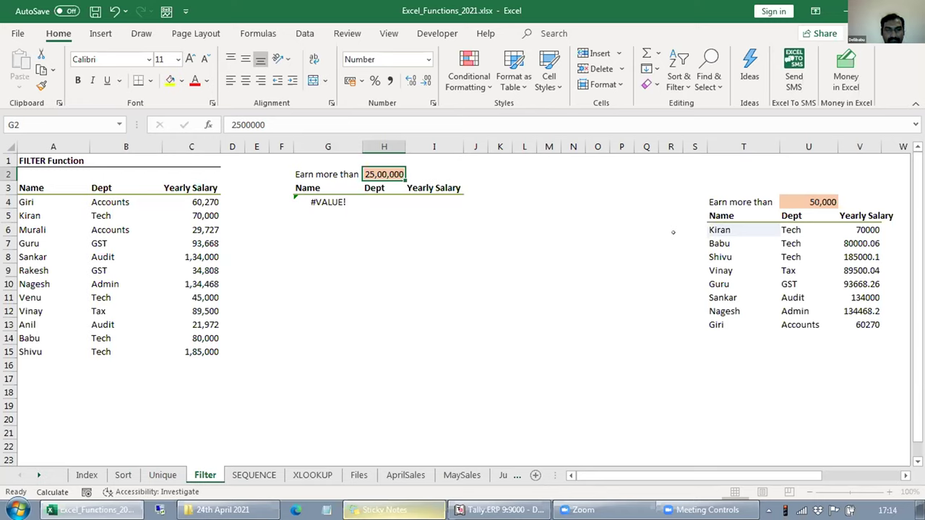
key(alt+e)
key(a)
key(a)
key(Left)
text(Dept)
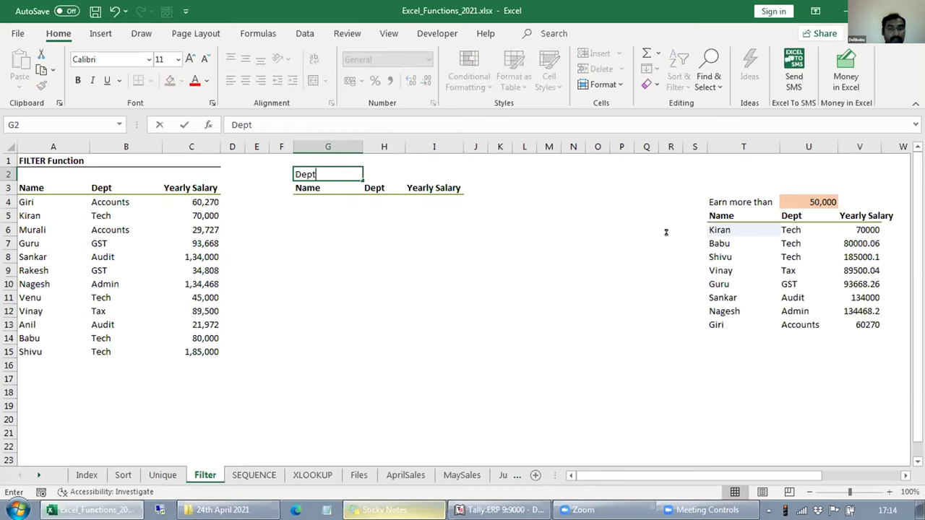
key(Return)
key(Up)
key(Right)
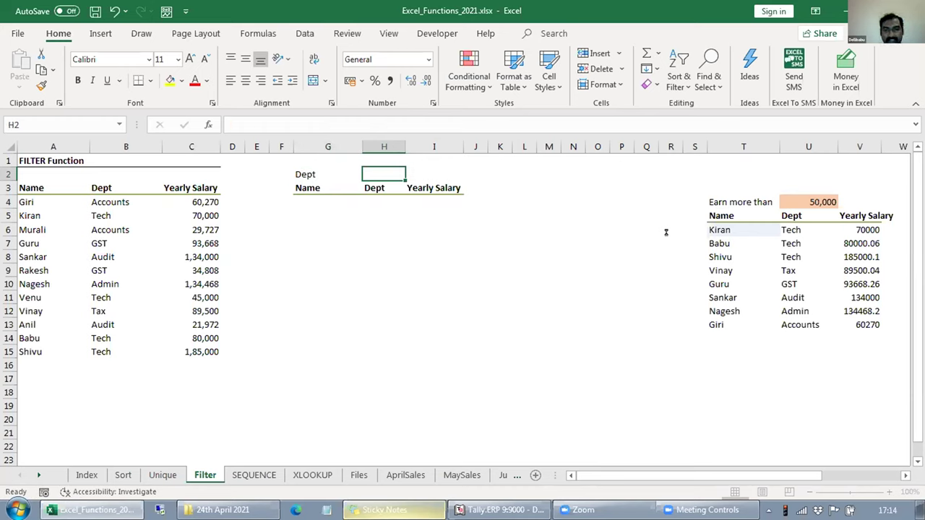
key(alt+d)
key(l)
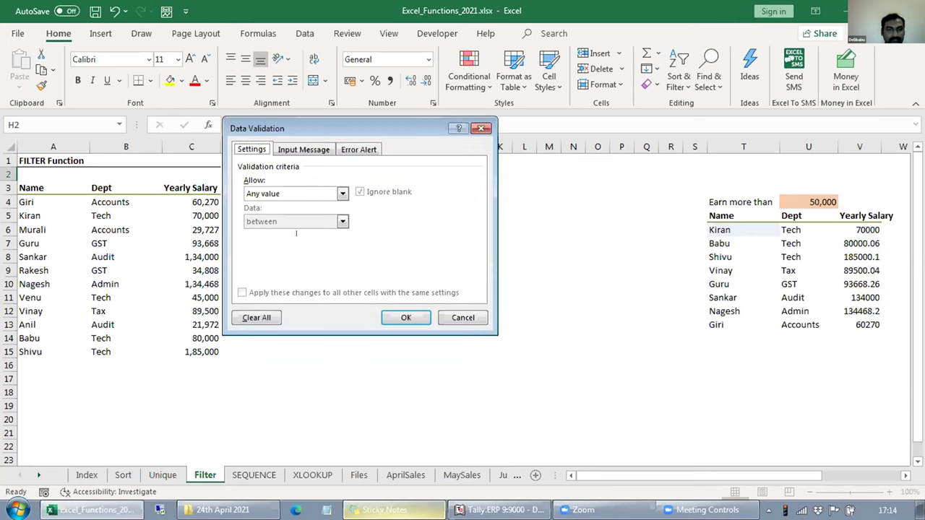
key(l)
key(Tab)
key(Tab)
key(Tab)
text(=uni)
key(BackSpace)
key(BackSpace)
key(BackSpace)
text(U)
key(Tab)
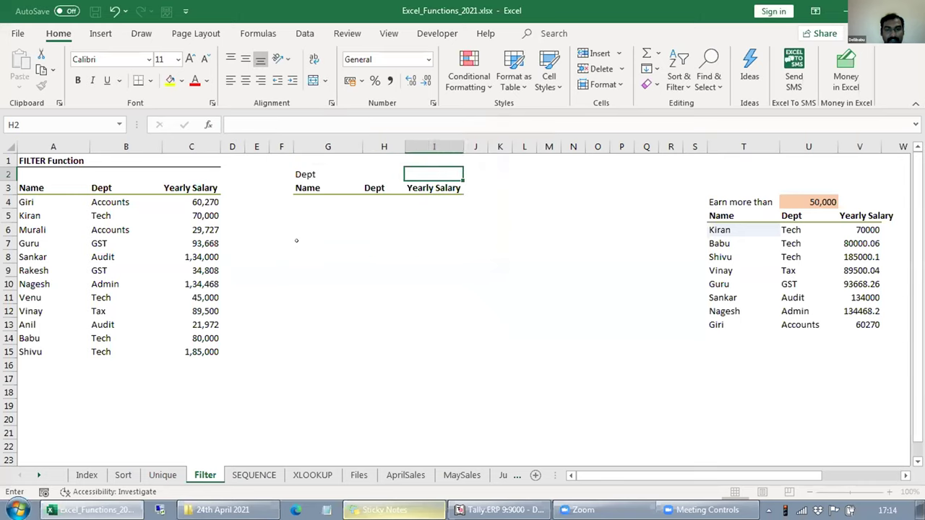
Build a list of distinct departments in K3 with =UNIQUE(B4:B15).
click(500, 188)
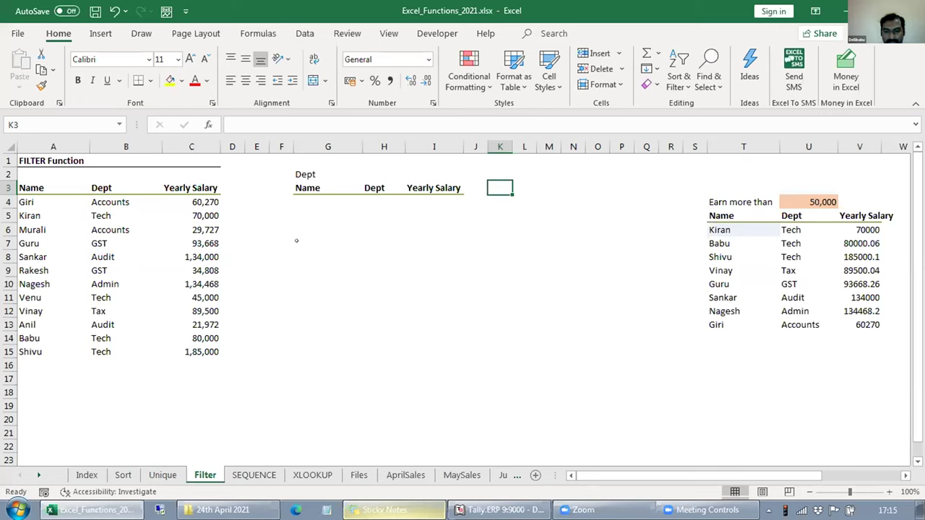
text(=uin)
key(Down)
key(Down)
key(Tab)
key(Left)
key(Left)
key(Left)
key(Left)
key(Left)
key(Left)
key(Left)
key(Left)
key(Left)
key(Down)
key(ctrl+shift+Down)
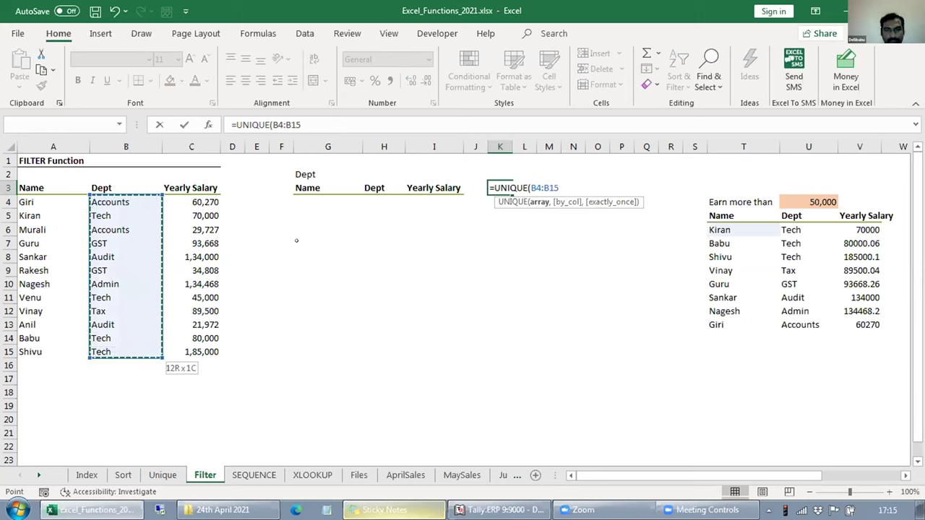
key(Return)
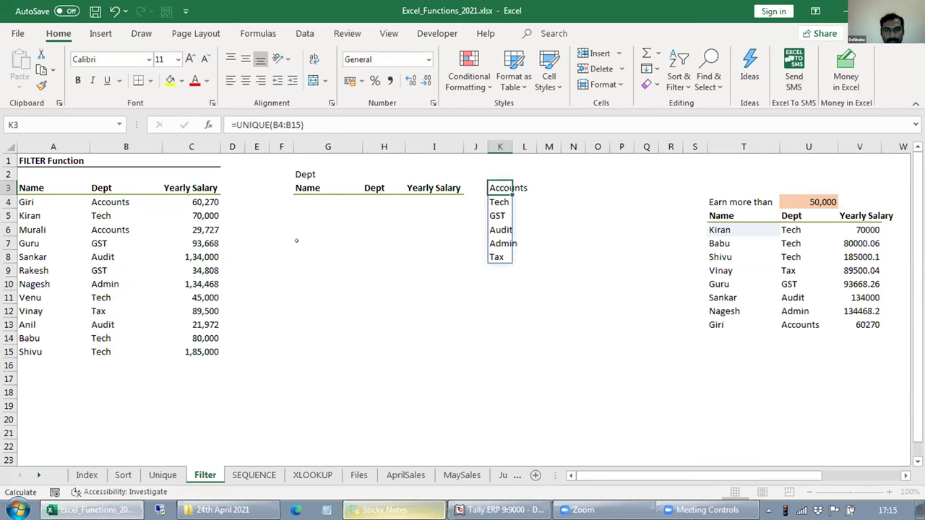
Autofit the width of column K to the department names.
key(ctrl+space)
key(alt+o)
key(c)
key(a)
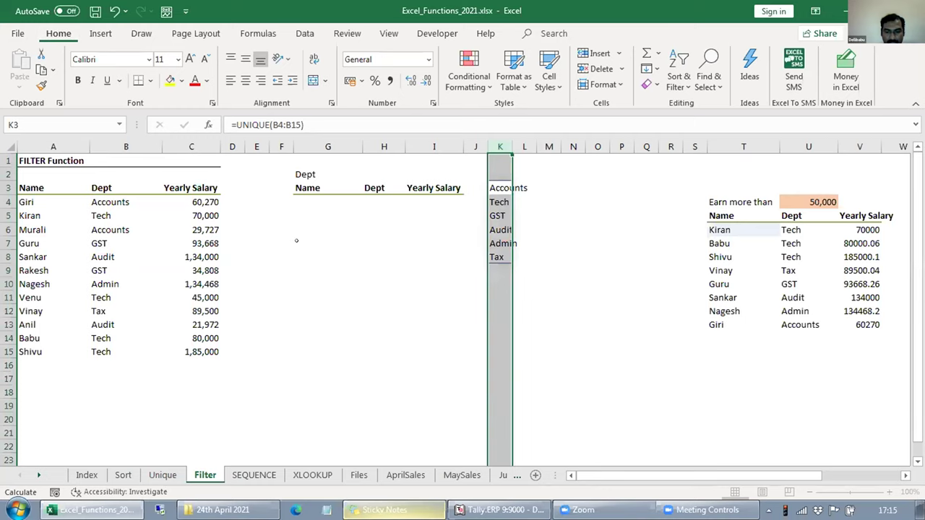
key(shift+BackSpace)
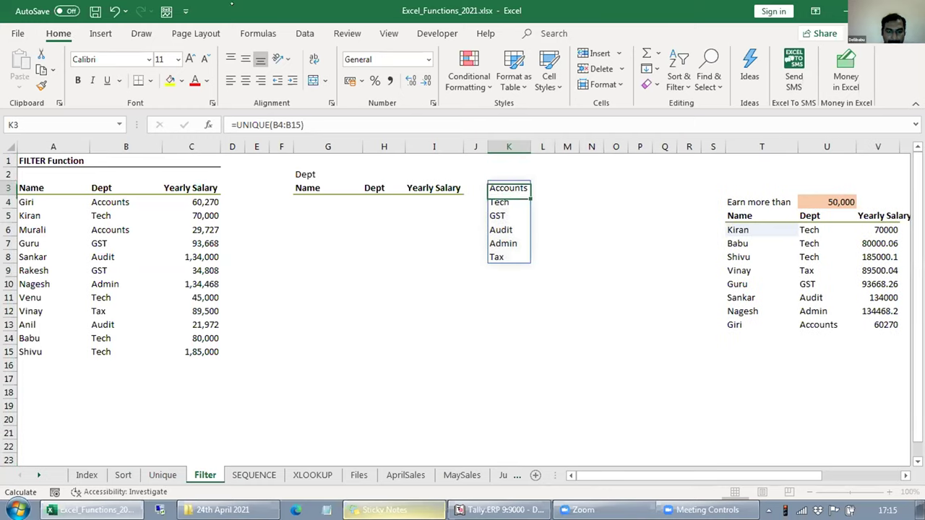
Set up data validation for H2 as a list, with the spilled range =$K$3# as its source.
key(alt+m)
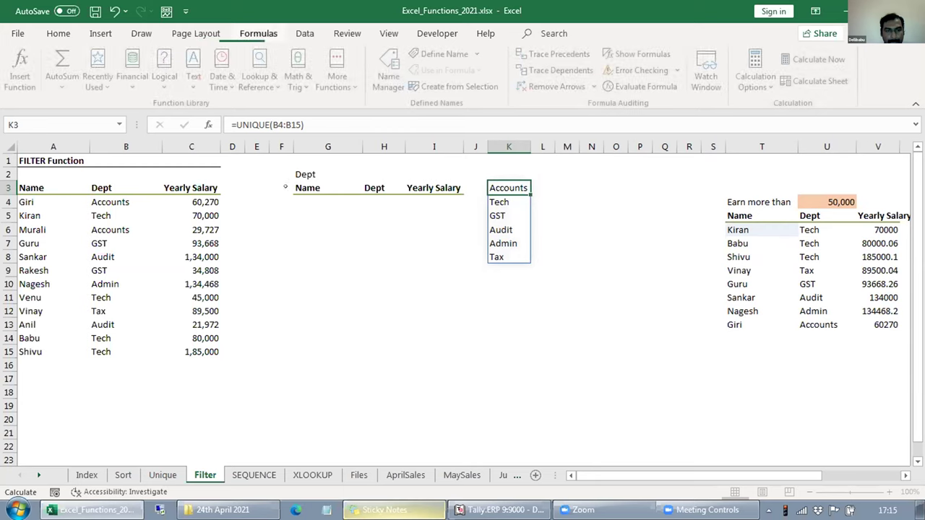
key(Left)
key(Left)
key(Left)
key(Up)
key(alt+a)
key(v)
key(v)
key(l)
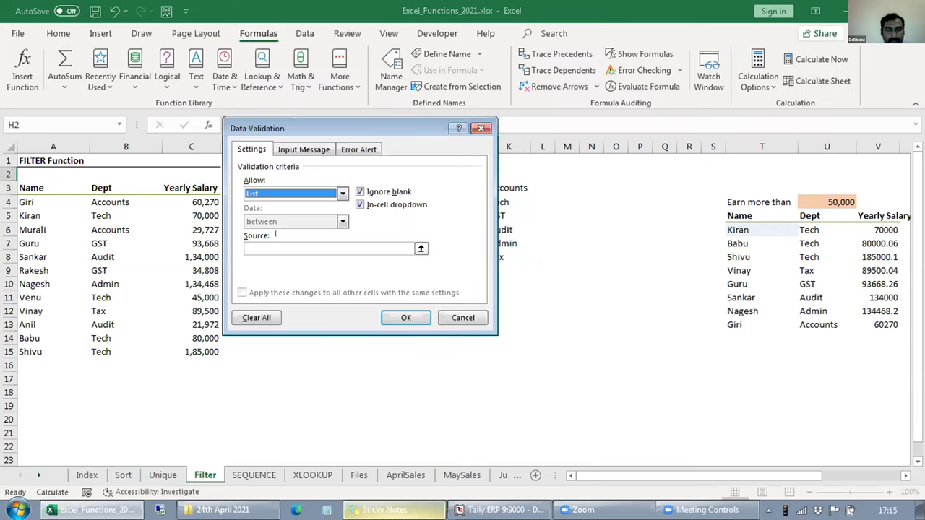
key(alt+s)
click(274, 246)
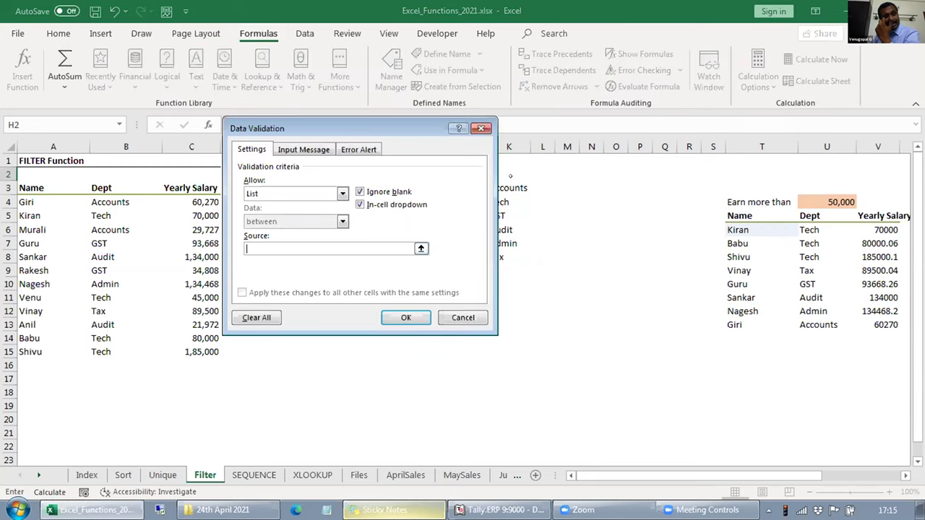
drag(325, 128, 224, 146)
click(508, 188)
text(#)
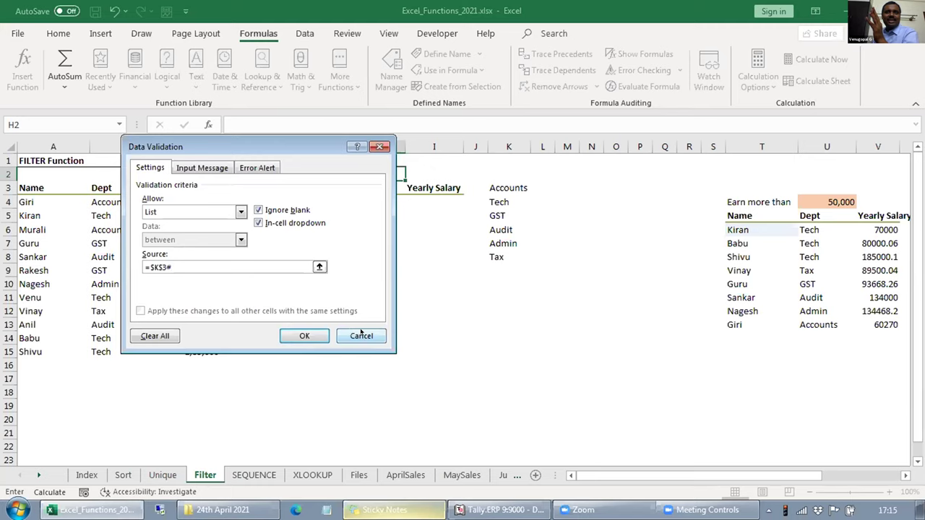
Apply the H2 validation with the fixed source =$K$3:$K$8 instead, and choose Tech as the department.
key(ctrl+a)
drag(499, 177, 506, 258)
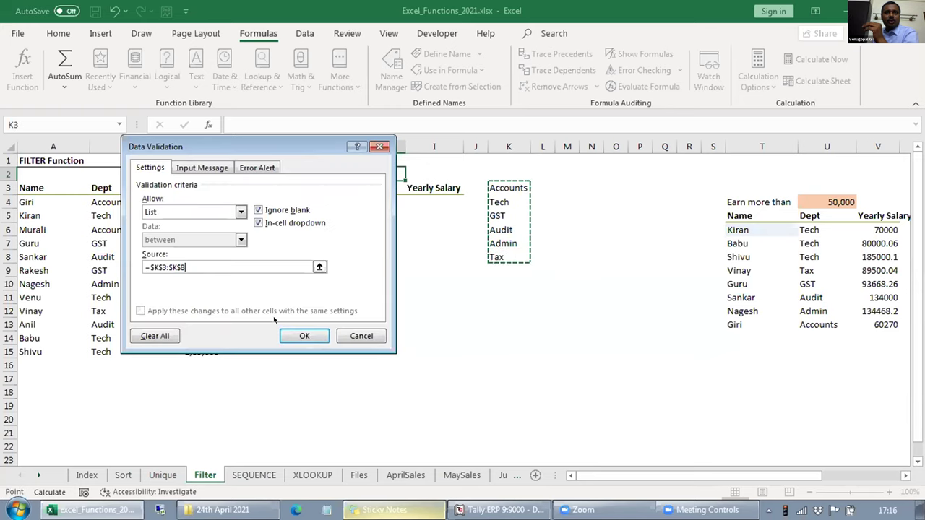
key(Return)
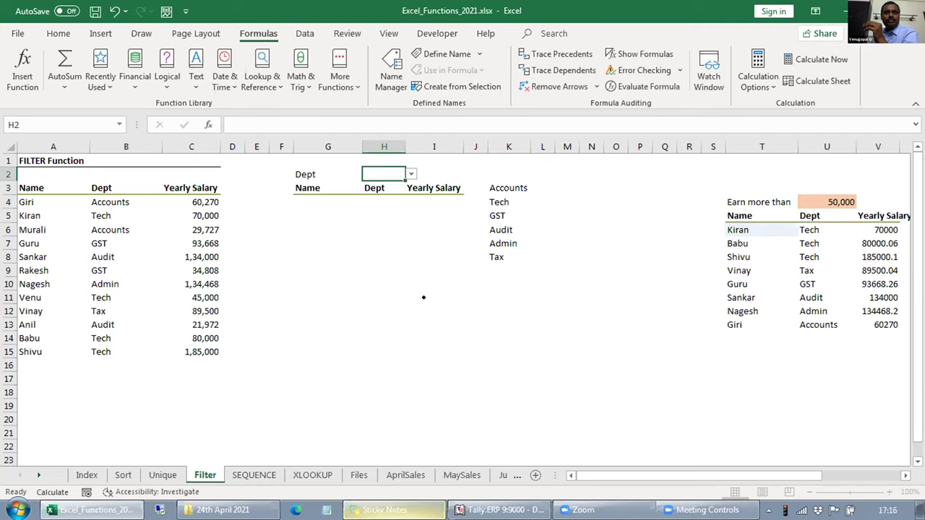
key(alt+Down)
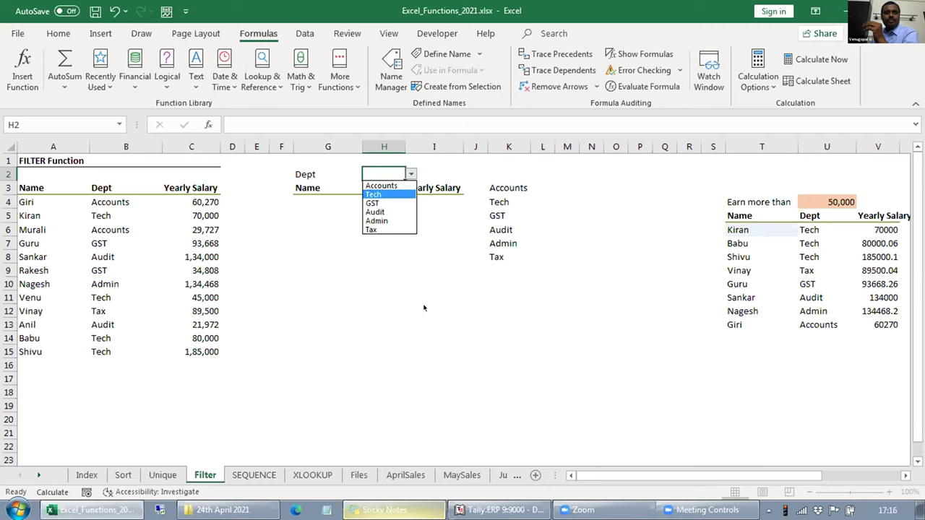
key(Return)
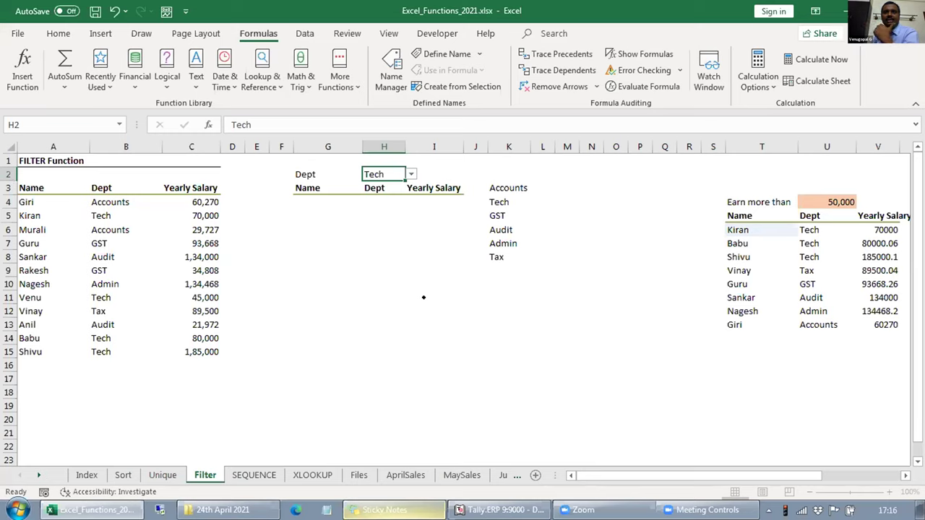
Examine the UNIQUE formula across the cells of the spilled department list in column K.
key(Down)
key(Down)
key(Up)
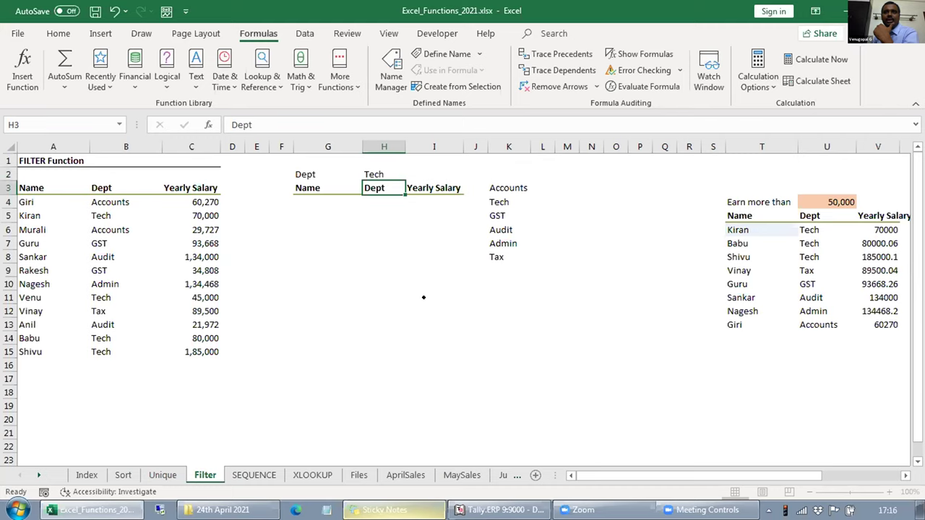
key(Right)
key(Right)
key(Right)
key(Down)
key(Down)
key(Down)
key(Down)
key(Down)
key(Down)
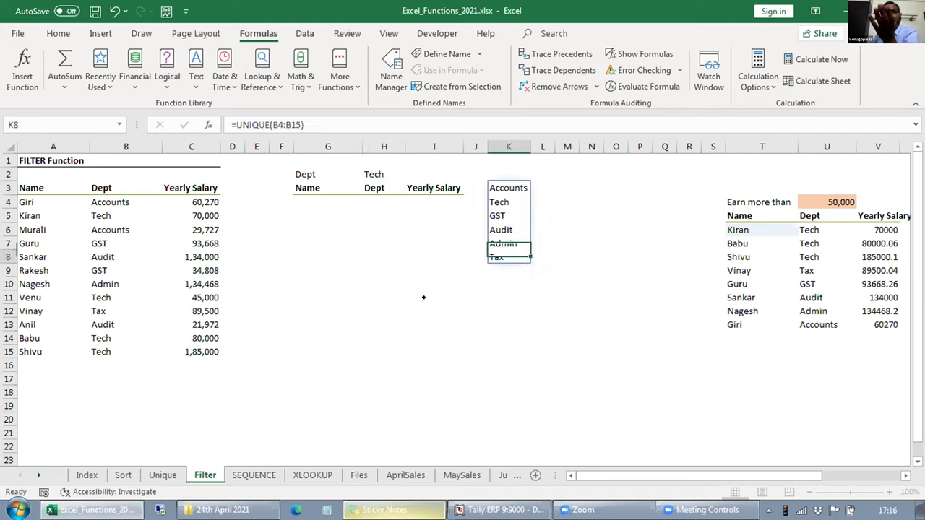
key(Up)
key(Up)
key(Up)
key(Up)
key(Up)
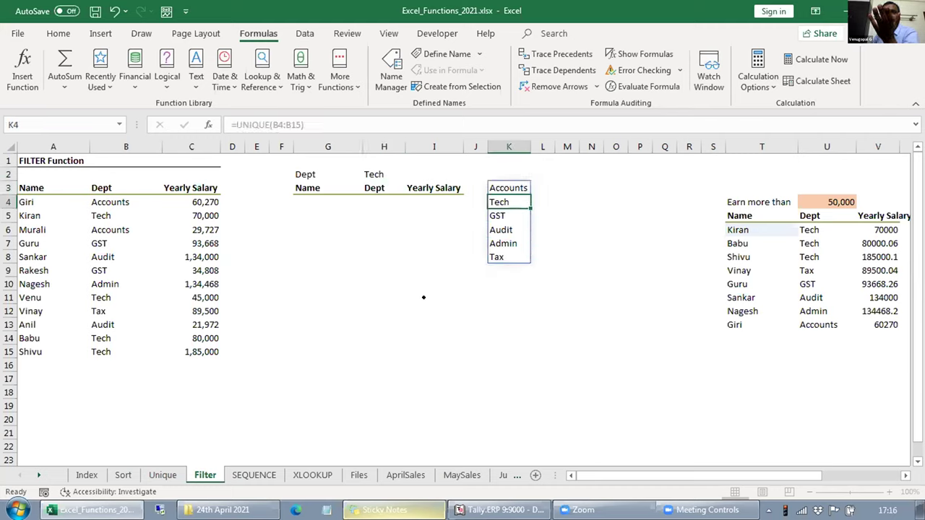
Change the department in B6 to Misc to test the distinct department list, and undo the change.
key(ctrl+Left)
key(ctrl+Left)
key(Down)
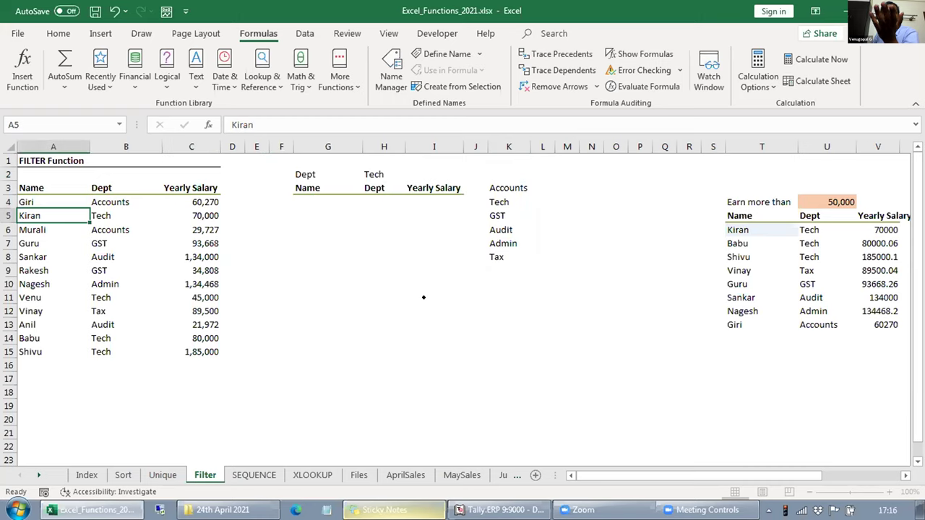
key(Right)
key(Down)
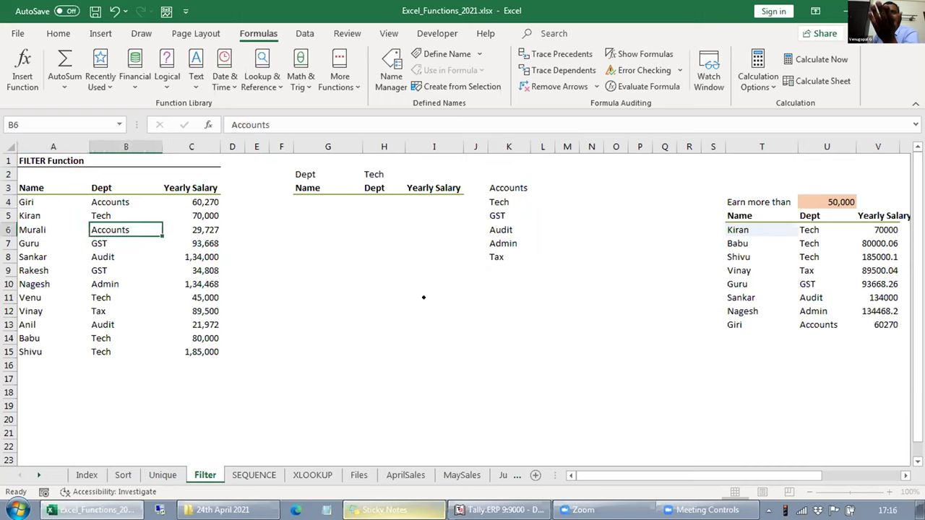
text(Misc)
key(Return)
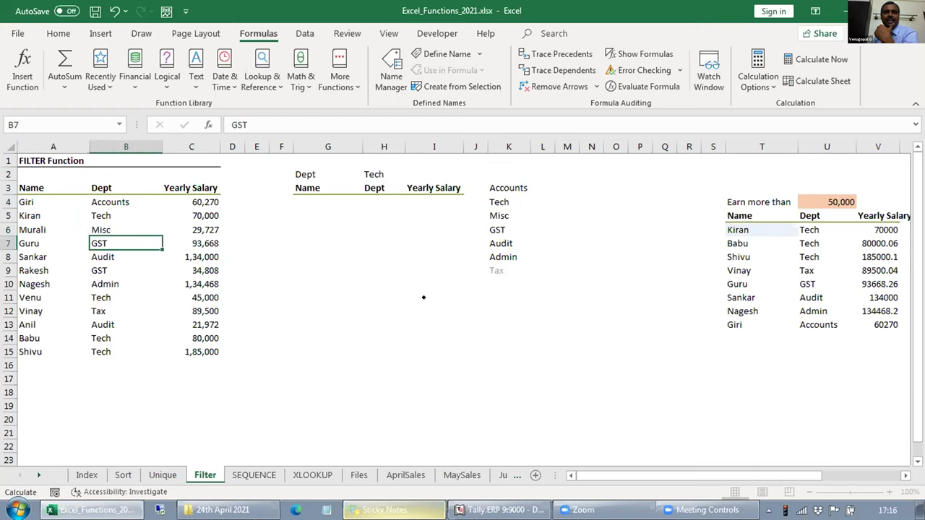
key(ctrl+z)
Enter misc in K8, over the last entry of the spilled department list.
key(Right)
key(Right)
key(Right)
key(Right)
key(Right)
key(Right)
key(Right)
key(Right)
key(Right)
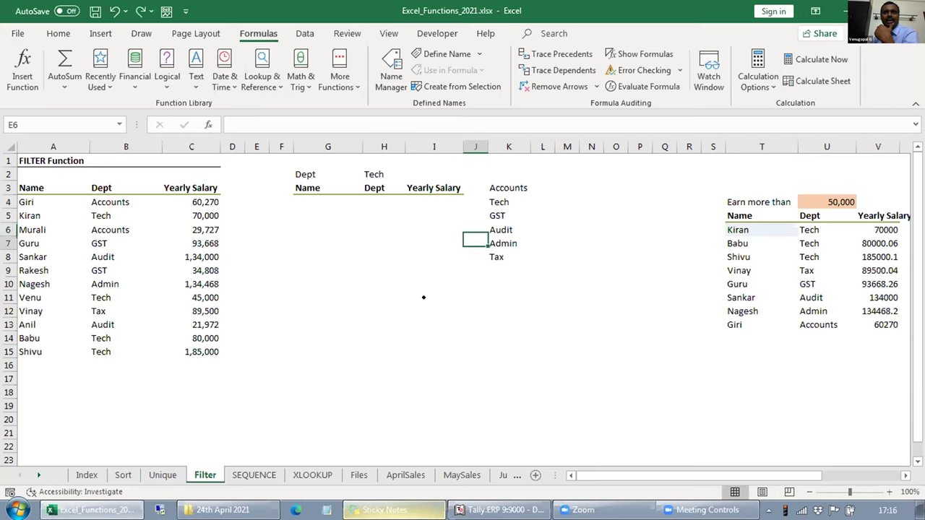
key(Down)
key(Down)
key(Down)
text(K)
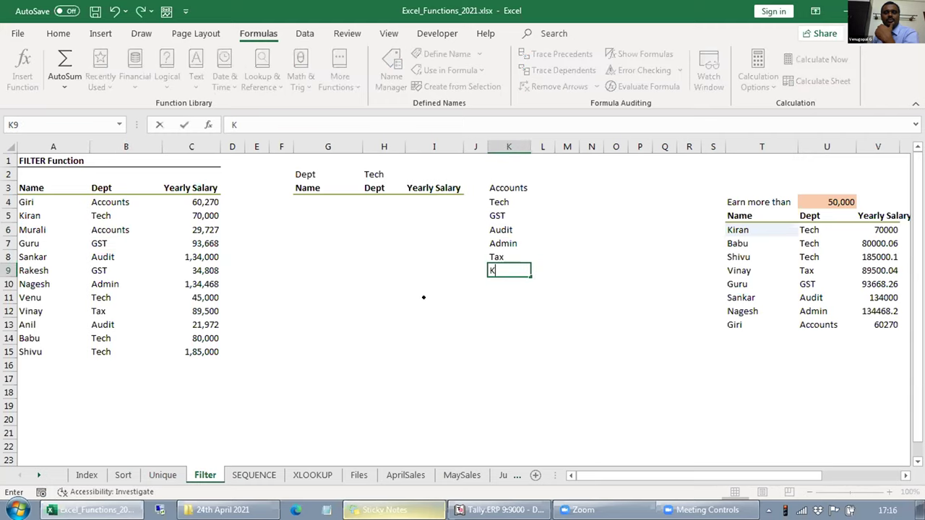
key(Escape)
key(Up)
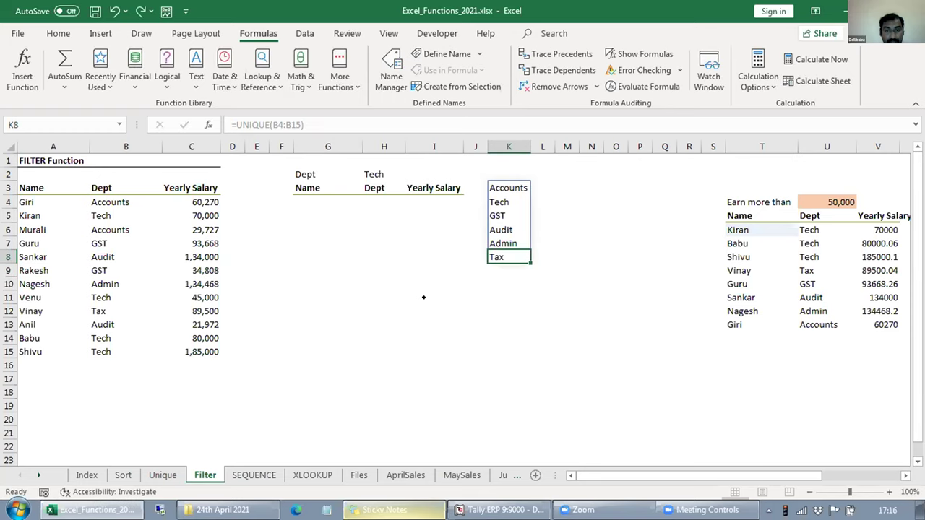
key(BackSpace)
text(misc)
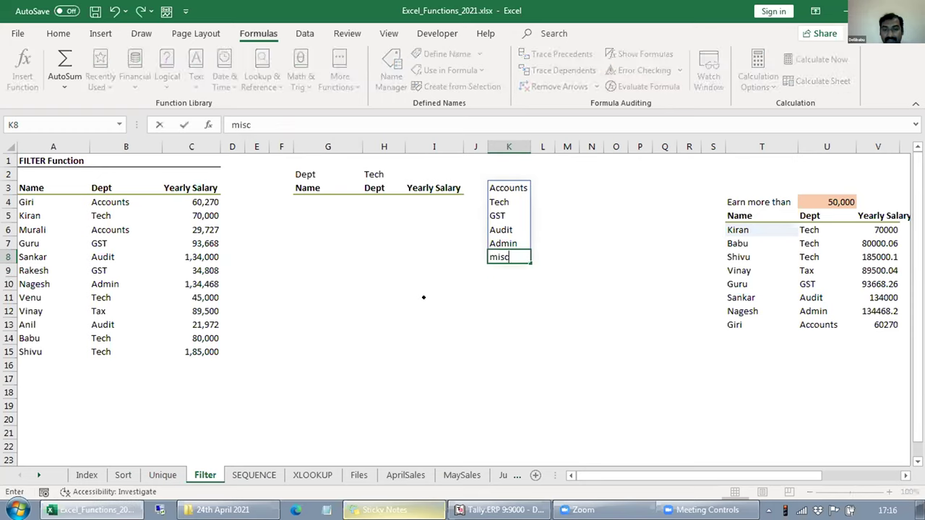
key(Return)
key(Up)
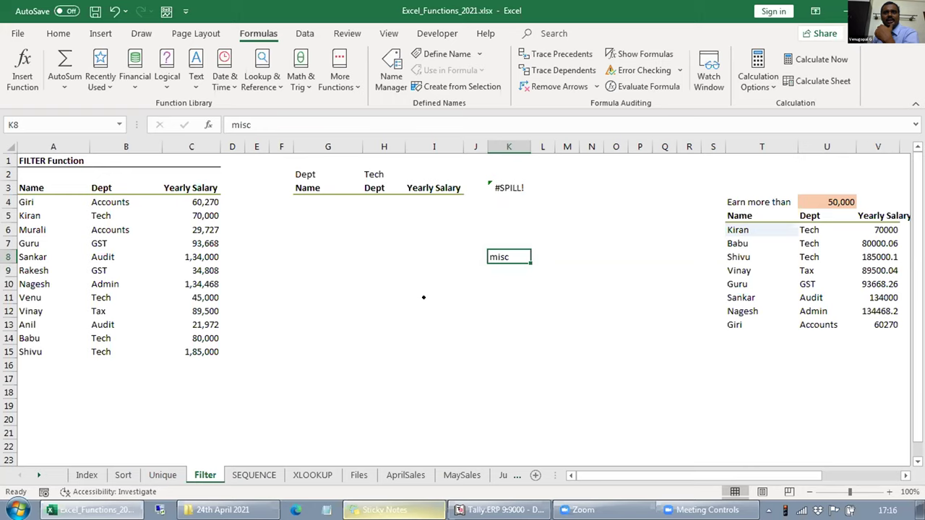
Move the misc entry from K8 to K9, just below the spilled department list.
key(ctrl+x)
key(Down)
key(Return)
key(Up)
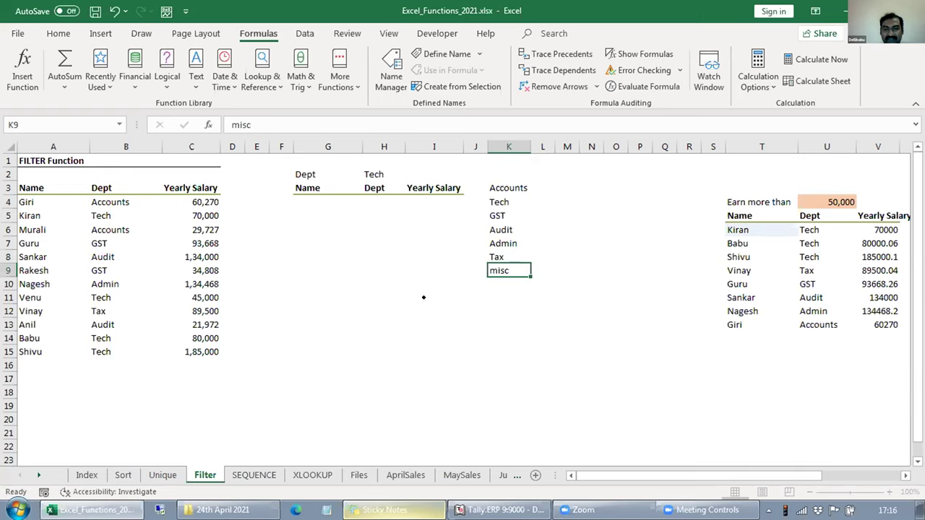
Check which departments the H2 drop-down offers with misc placed below the spilled list.
key(Left)
key(Left)
key(Left)
key(Up)
key(Up)
key(Up)
key(Up)
key(Up)
key(Up)
key(Up)
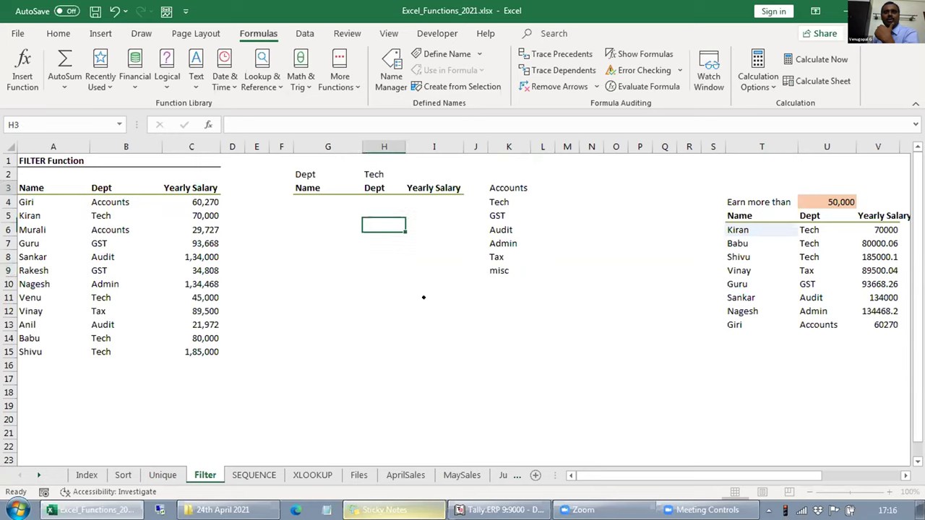
key(alt+Down)
key(Down)
key(Down)
key(Down)
key(Down)
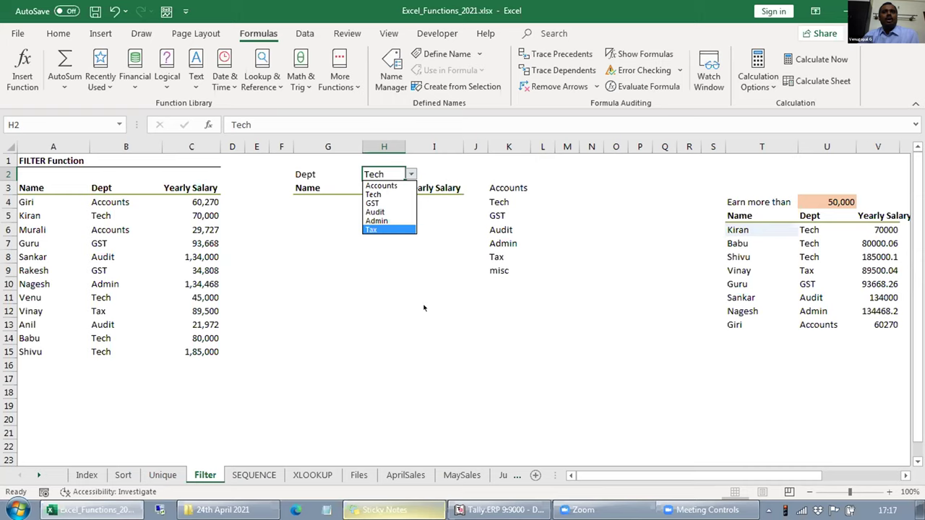
key(Escape)
Set the source of the H2 validation list to the spilled department range =$K$3#.
key(alt+d)
key(l)
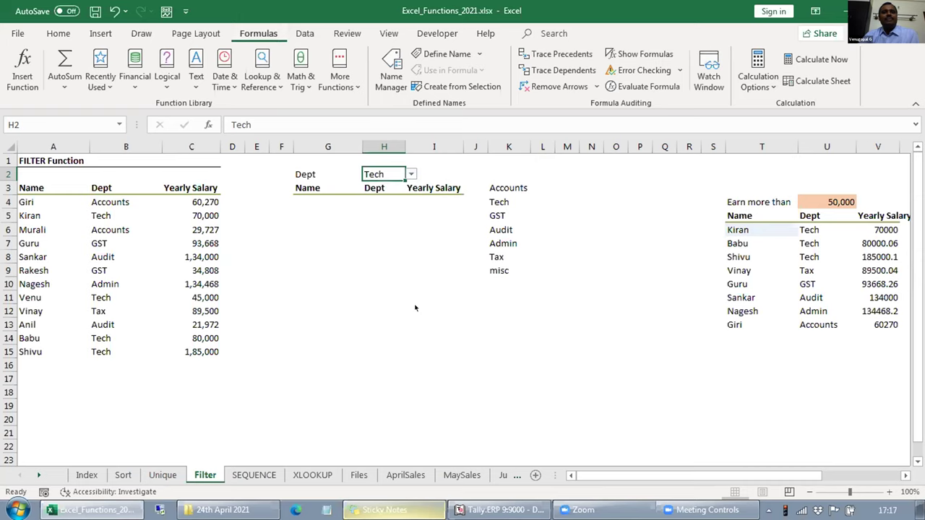
key(alt+s)
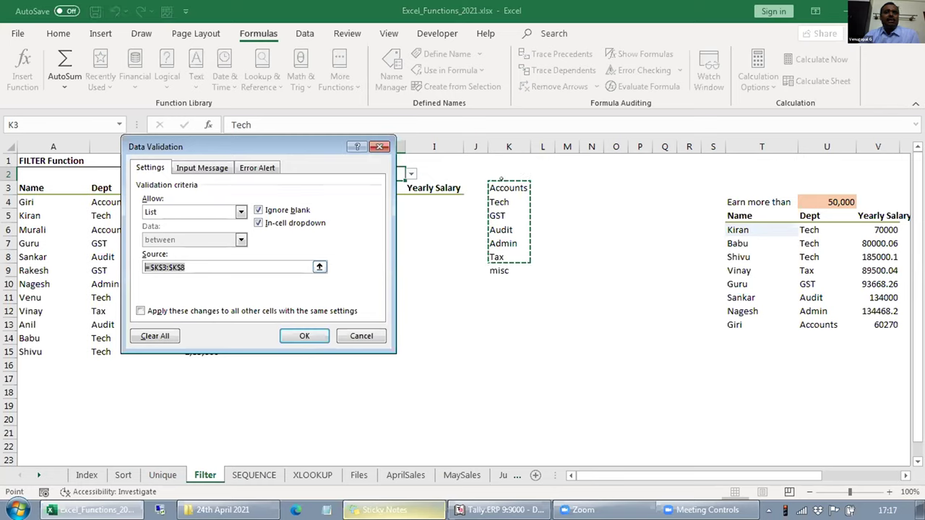
click(501, 180)
text(#)
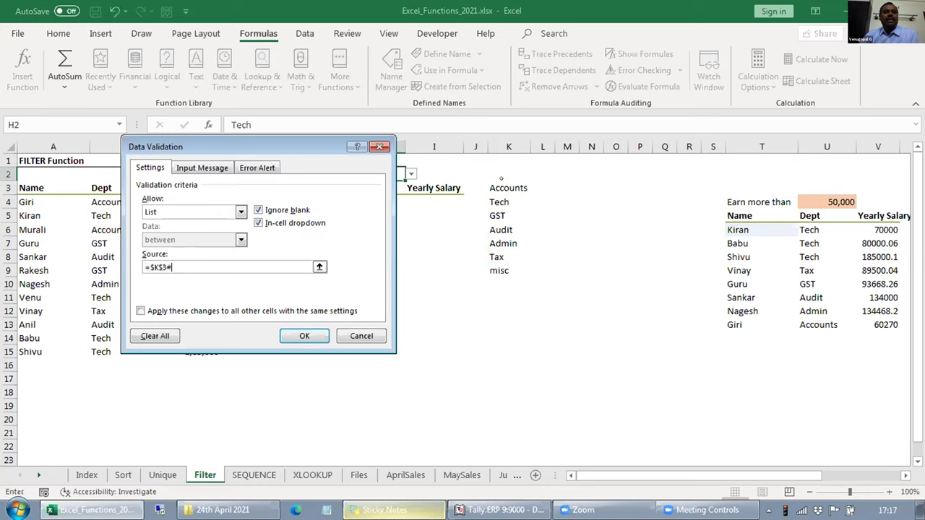
click(304, 336)
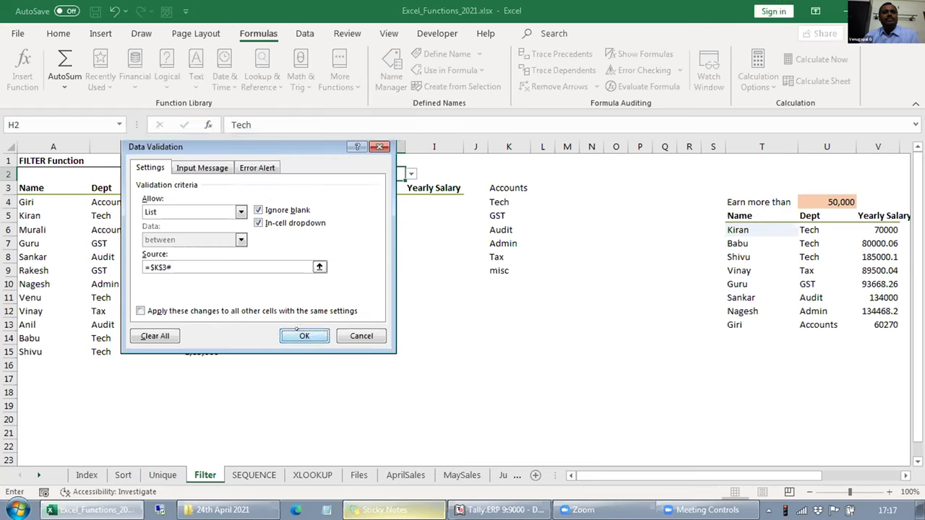
Check which departments the H2 drop-down offers, and save the workbook.
click(411, 174)
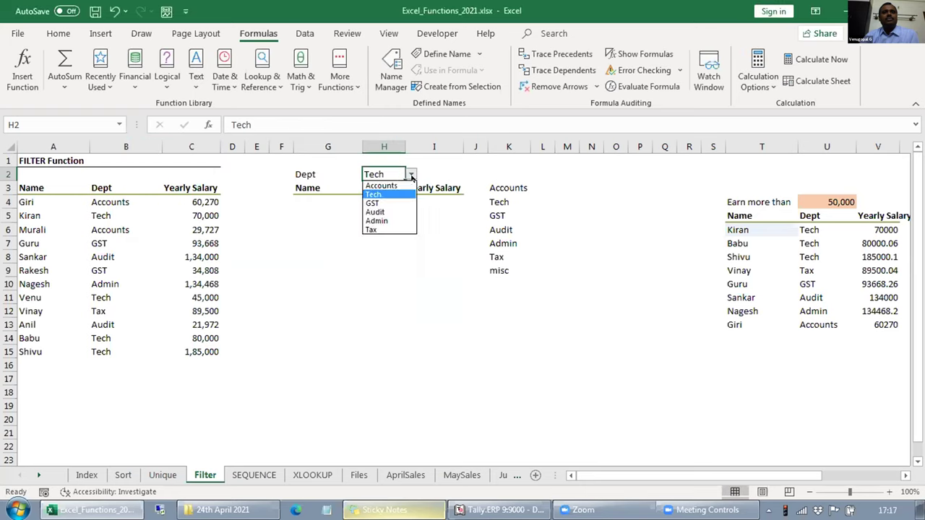
key(Down)
key(Down)
key(Down)
key(Down)
click(411, 175)
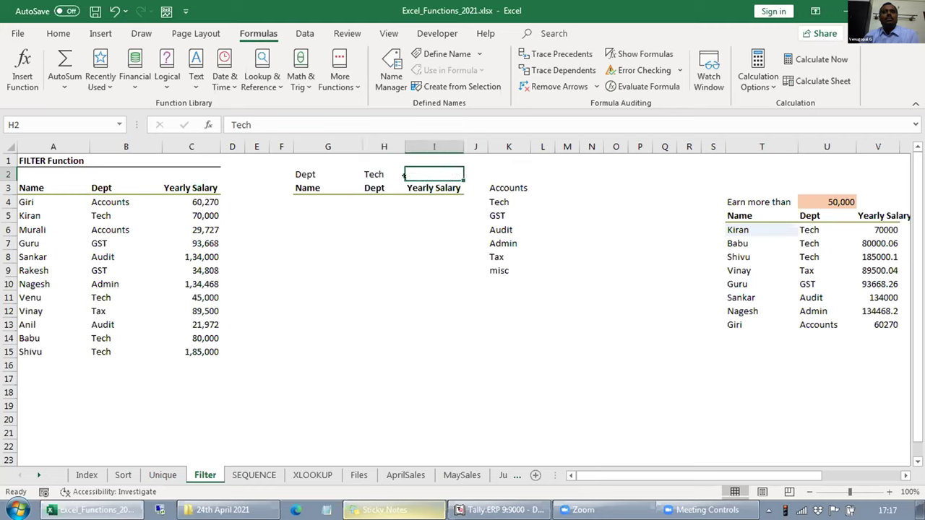
click(411, 175)
click(411, 175)
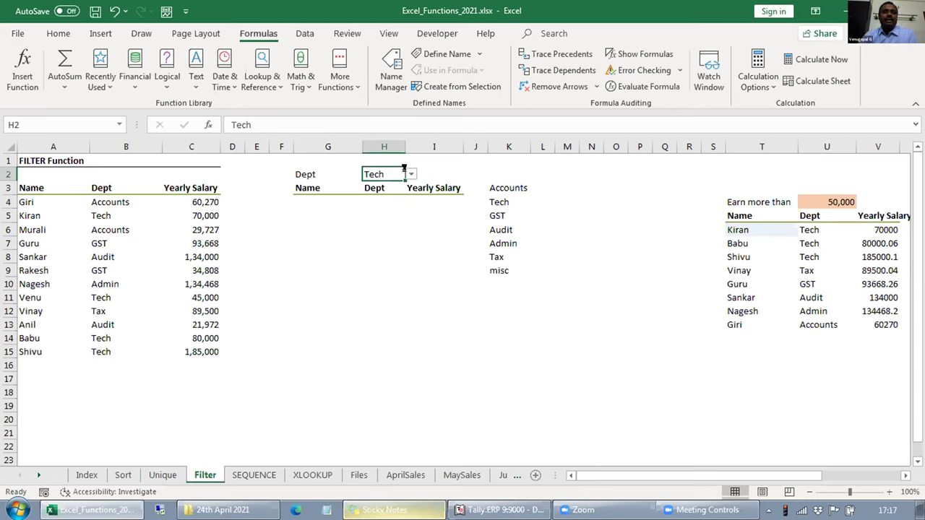
key(ctrl+s)
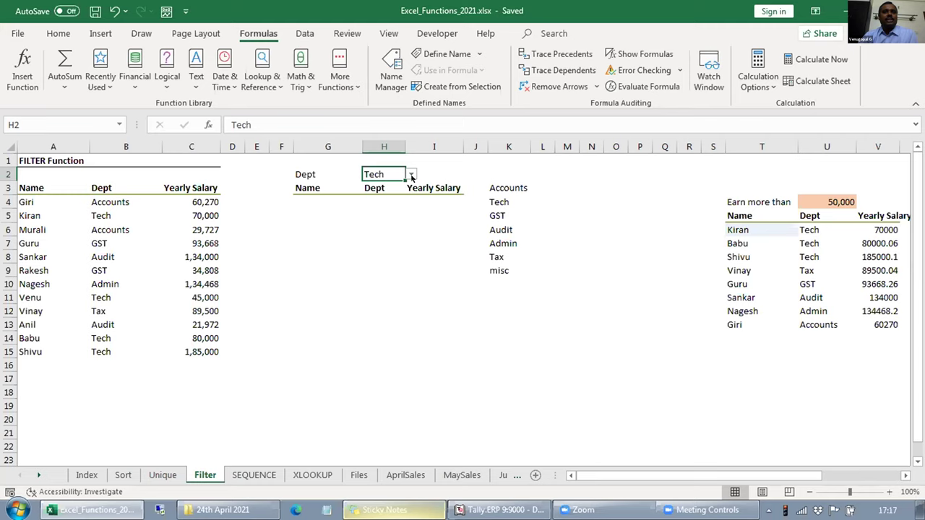
Start a FILTER formula in G4 with $A$4:$C$15 as the array, followed by the department range $B$4:$B$15.
key(Down)
key(Down)
key(Left)
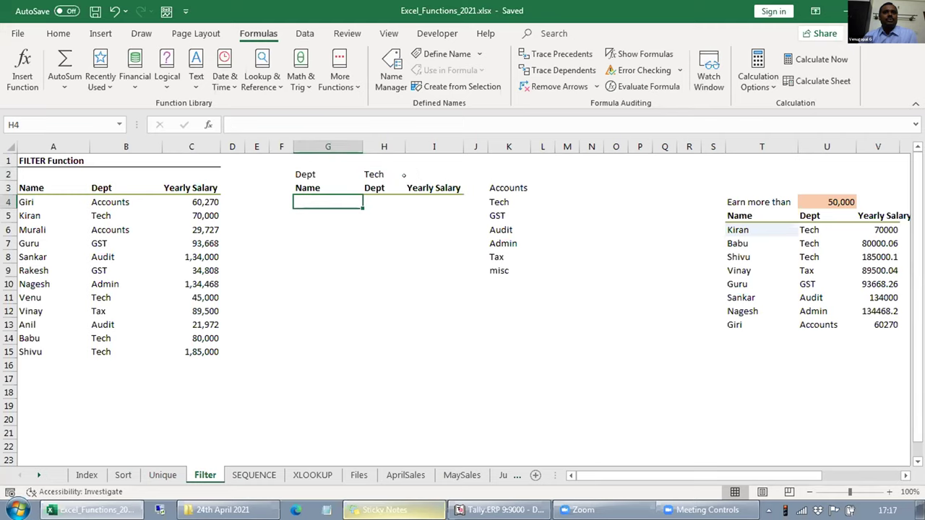
text(=fi)
key(Tab)
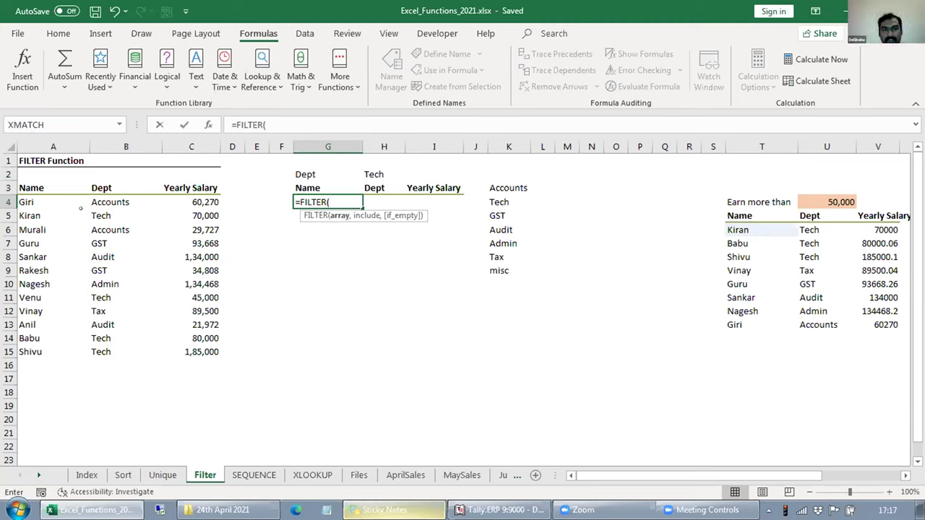
drag(73, 203, 217, 353)
key(F4)
text(,)
drag(108, 204, 109, 353)
key(F4)
Add $H$2 and "missing" as further comma-separated arguments of the G4 FILTER formula and try to enter it.
text(,)
click(372, 167)
key(F4)
text())
key(BackSpace)
text(,"")
key(BackSpace)
text(missing)
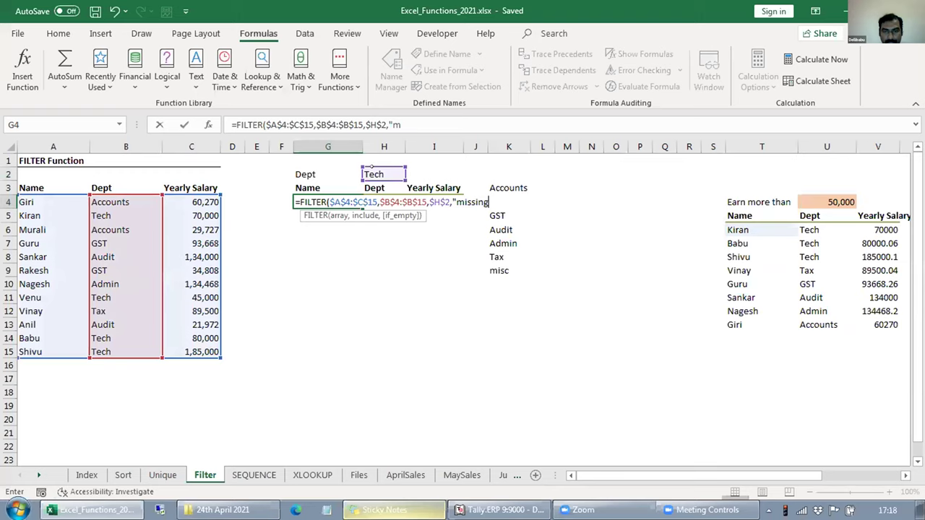
text("))
key(Return)
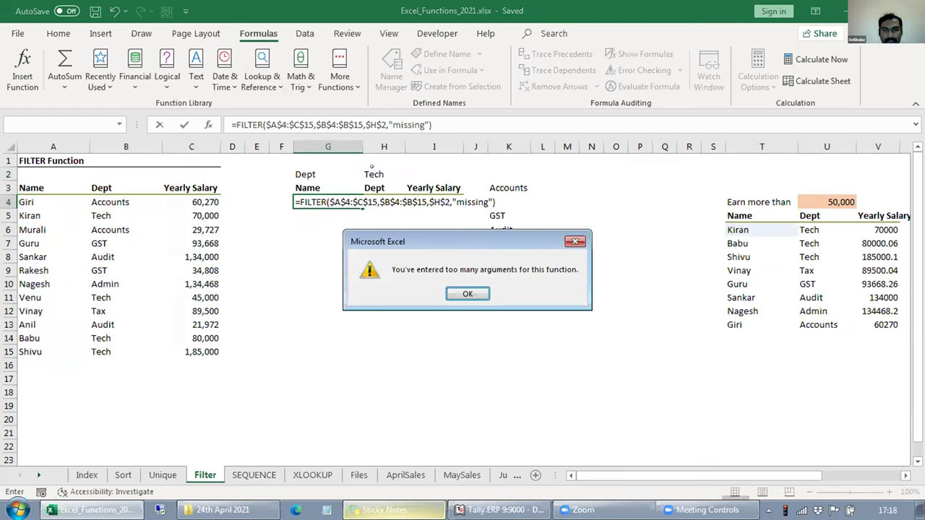
key(Return)
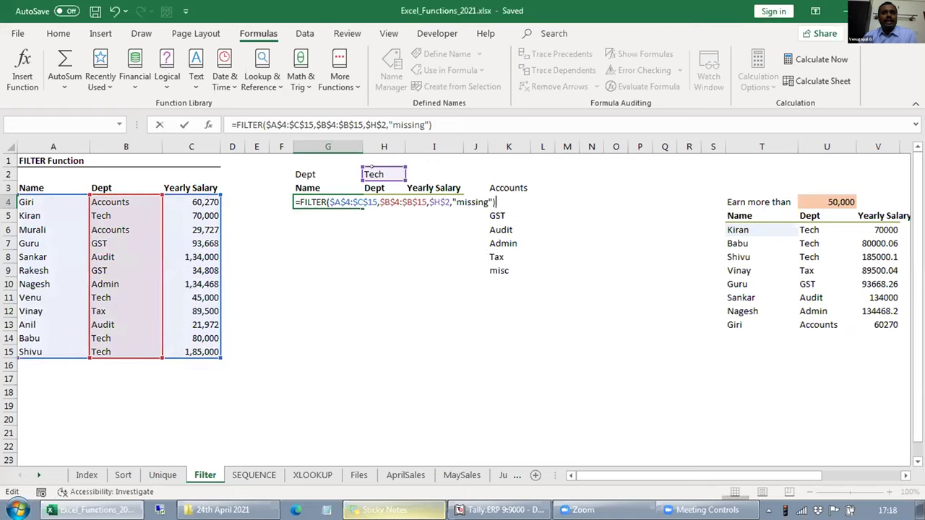
Replace the comma before $H$2 with an equals sign so the FILTER condition reads $B$4:$B$15=$H$2, and enter the formula.
click(377, 203)
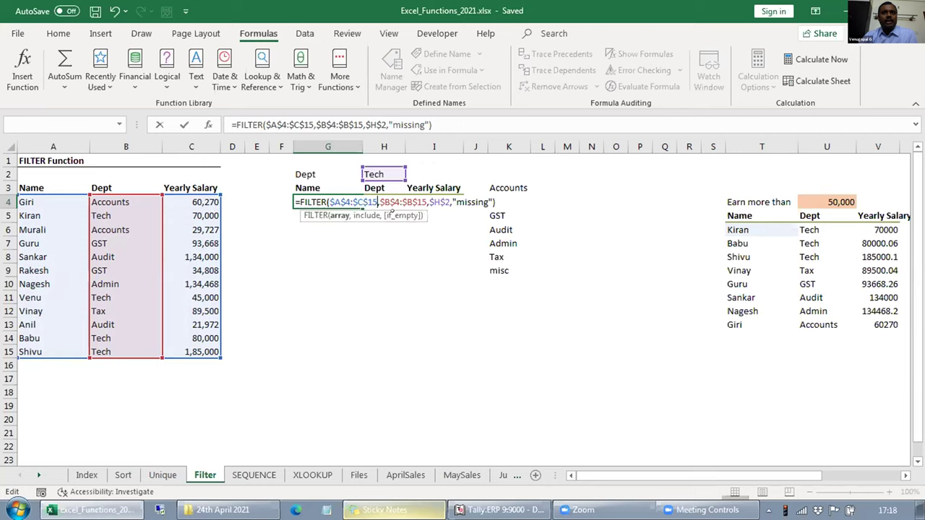
click(394, 210)
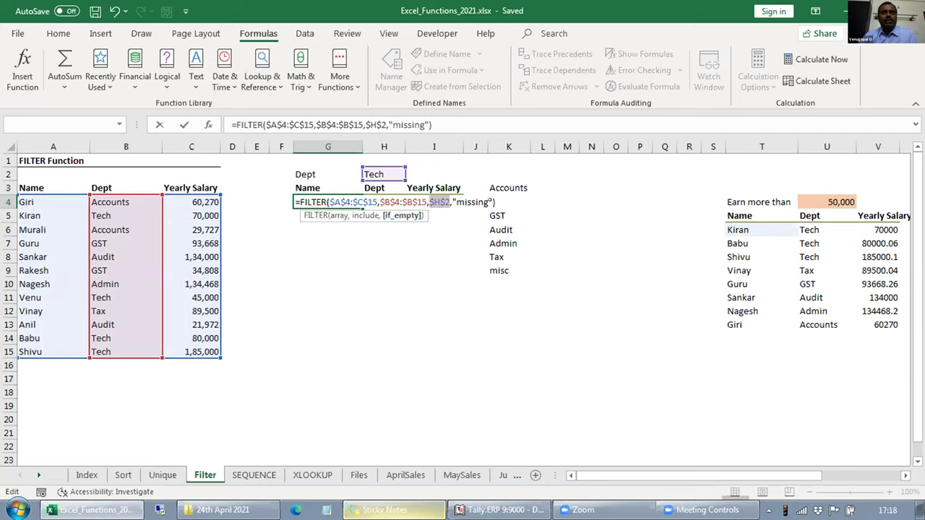
key(Left)
key(BackSpace)
text(=)
key(Return)
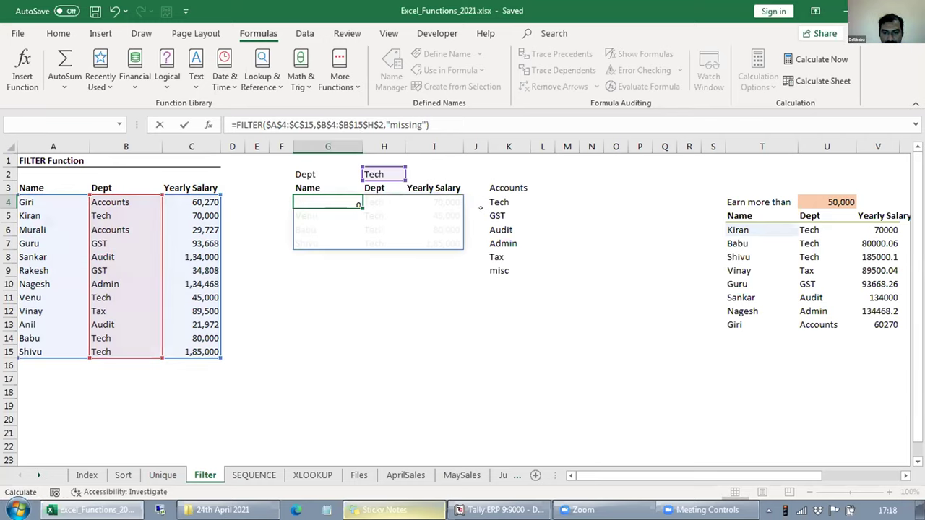
Examine the filtered employee rows spilled from G4.
key(Down)
key(Down)
key(Down)
key(Down)
key(Down)
key(Up)
key(Up)
key(Up)
key(Up)
key(Up)
key(Up)
key(Up)
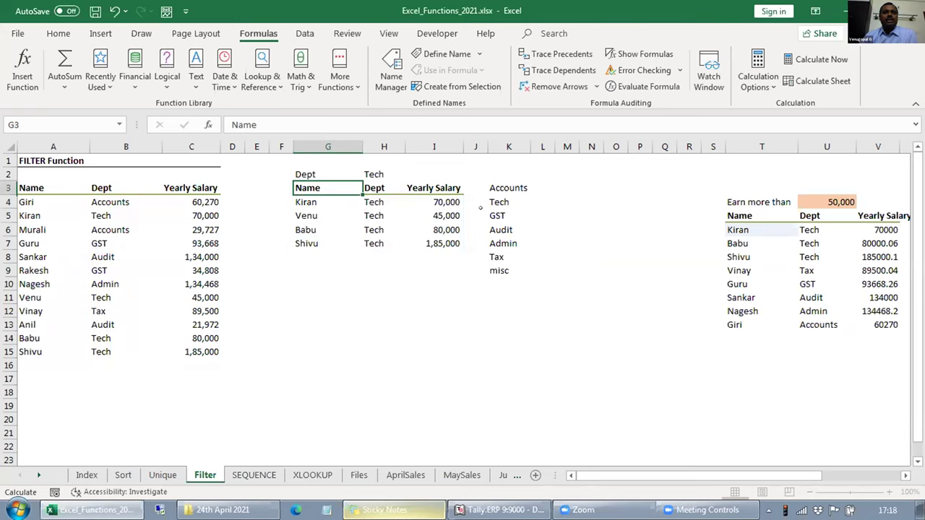
Fill the department selection cell H2 with yellow.
key(Right)
key(alt)
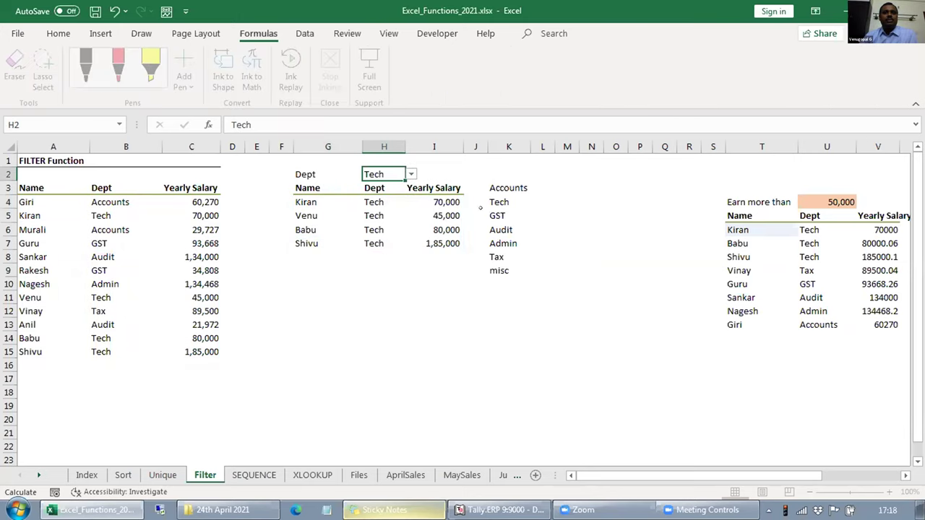
key(h)
key(h)
key(Down)
key(Down)
key(Down)
key(Down)
key(Down)
key(Down)
key(Right)
key(Right)
key(Right)
key(Return)
Choose Accounts from the H2 department drop-down to filter the employees.
key(alt+Down)
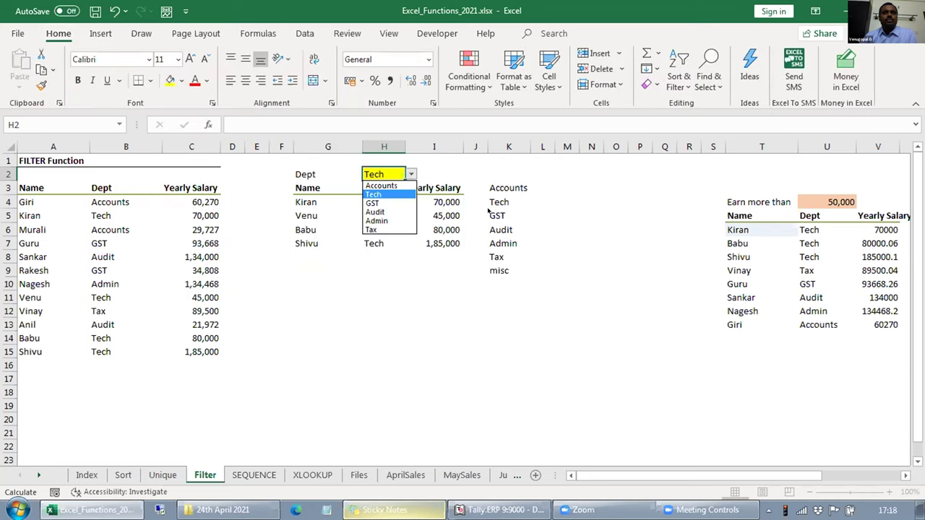
key(Up)
key(Return)
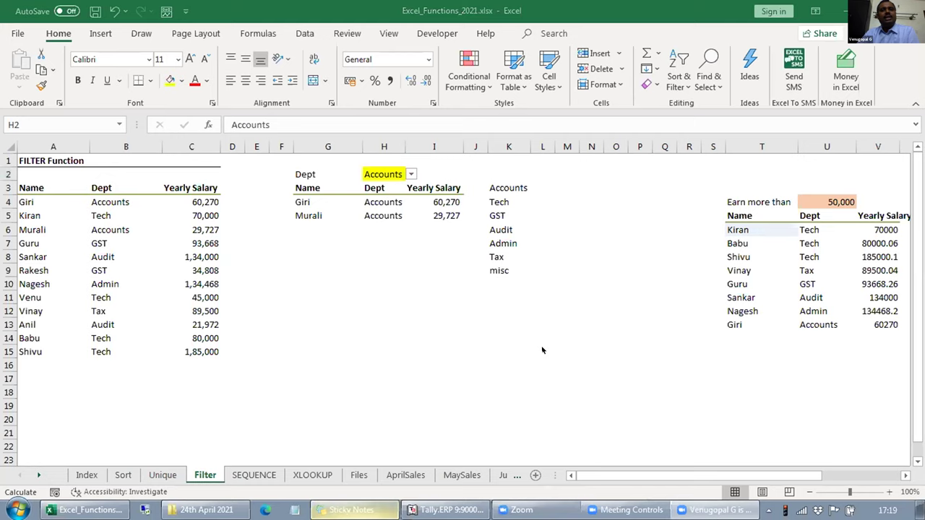
click(414, 282)
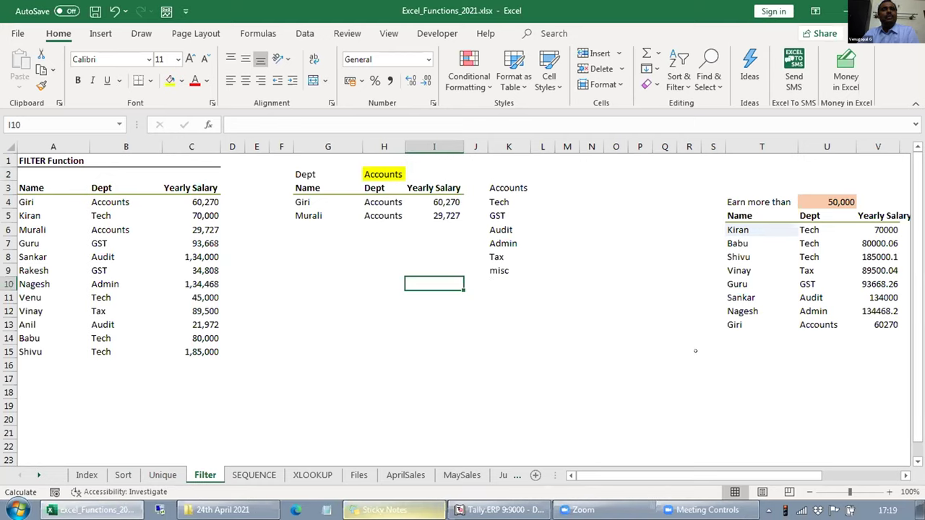
Name the employee data range A4:C15 Emp_datset.
click(22, 199)
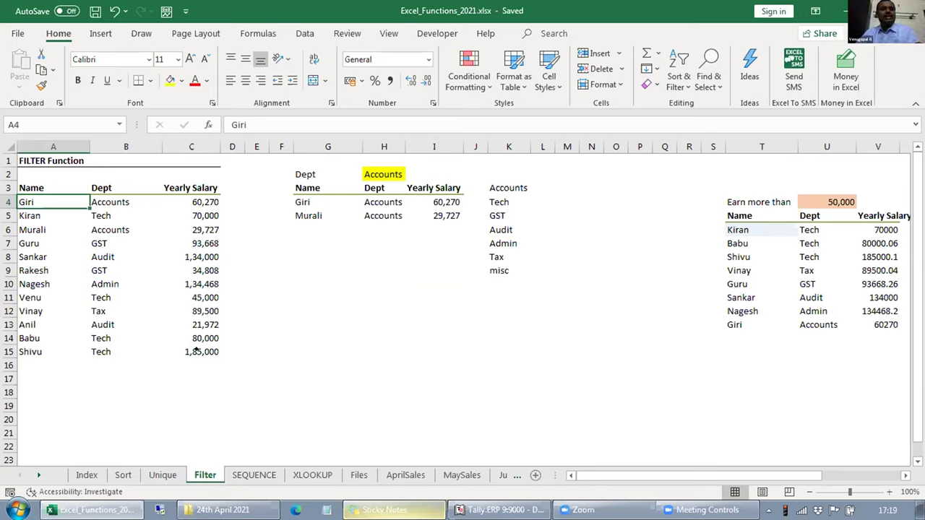
shift+click(196, 349)
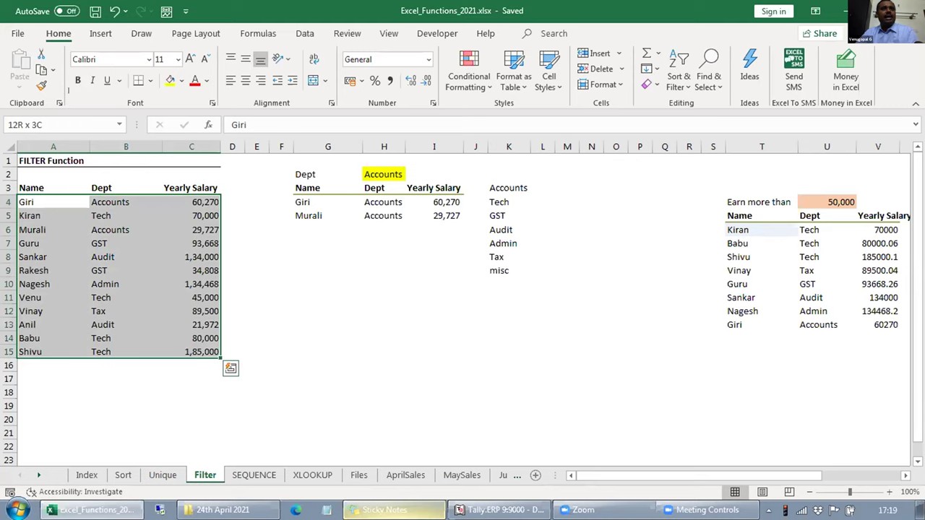
click(49, 125)
text(Emp_dat)
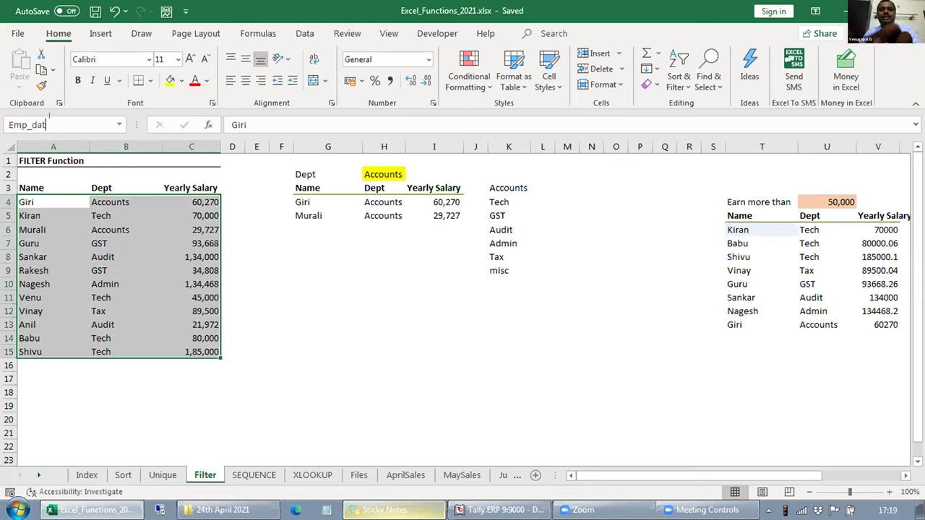
text(set)
key(BackSpace)
text(t)
key(Return)
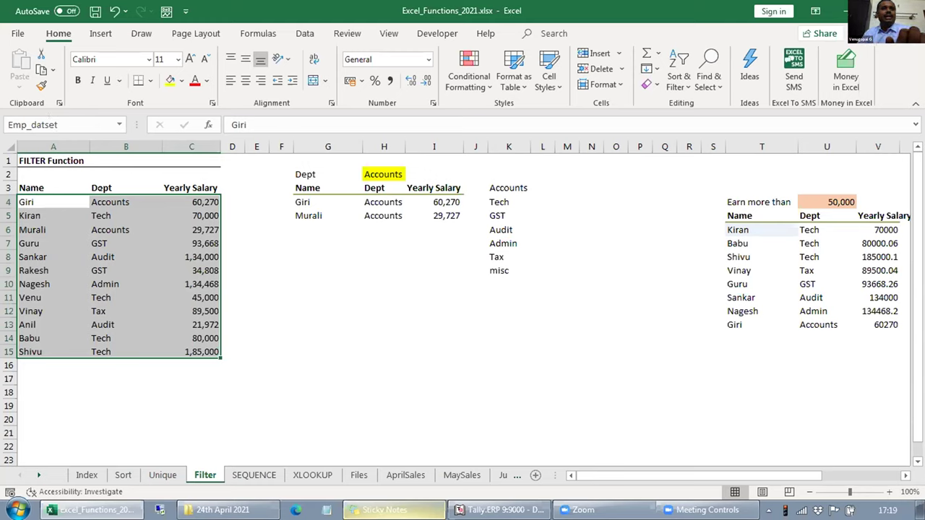
Name the department column range B4:B15 Dept.
click(126, 202)
shift+click(91, 357)
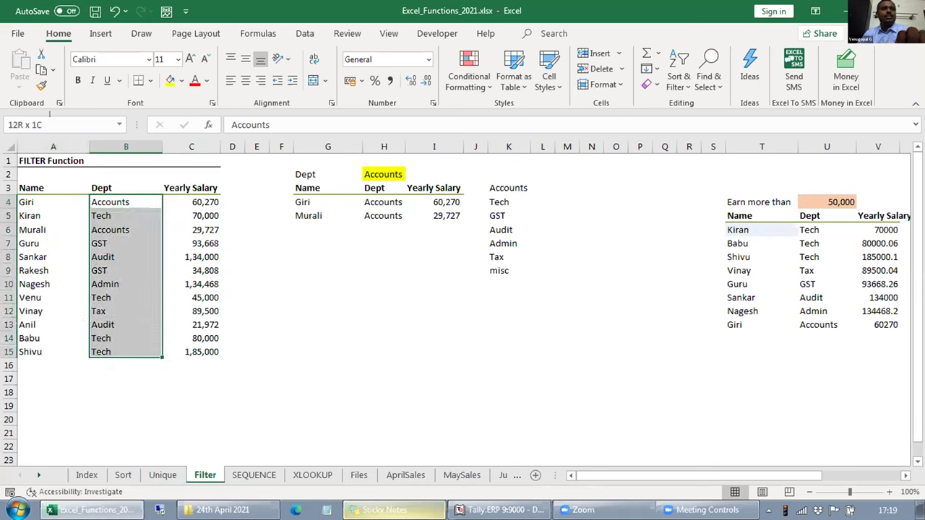
click(55, 122)
text(Dept)
key(Return)
Replace the $A$4:$C$15 array in the G4 FILTER formula with the named range Emp_datset.
click(328, 244)
click(296, 201)
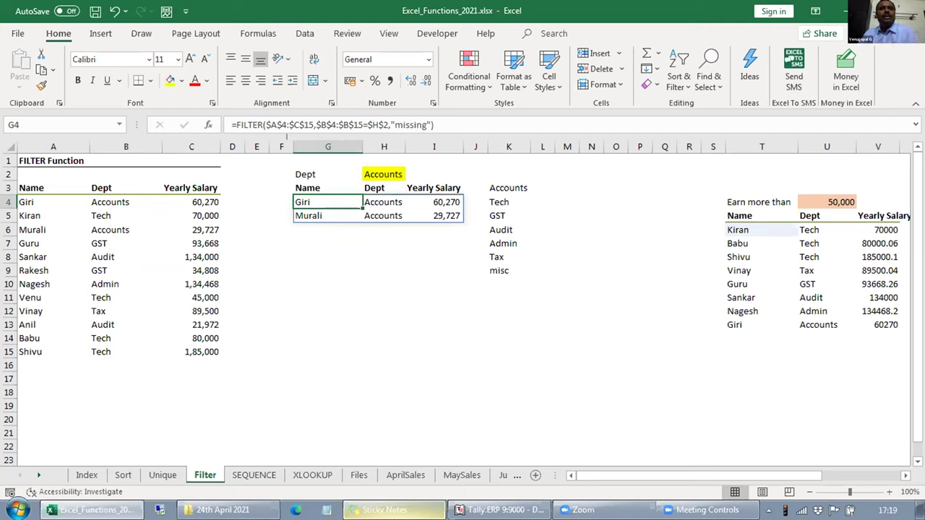
click(309, 124)
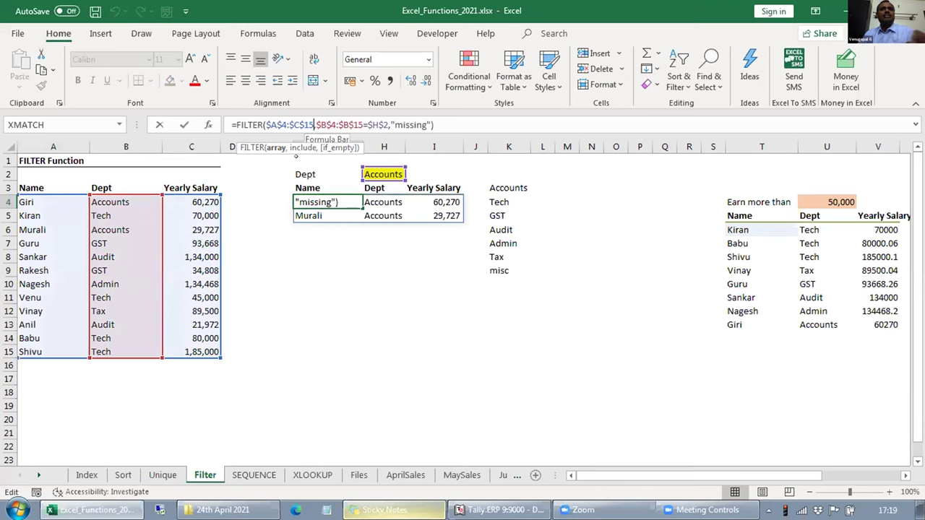
double_click(309, 124)
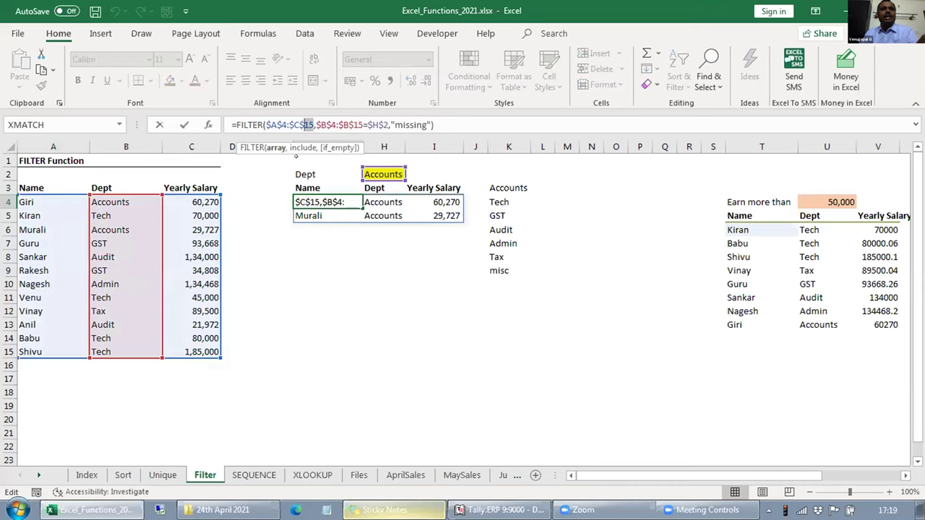
key(shift+Left)
key(shift+Left)
key(shift+Left)
key(shift+Left)
key(shift+Left)
key(shift+Left)
key(shift+Left)
key(shift+Left)
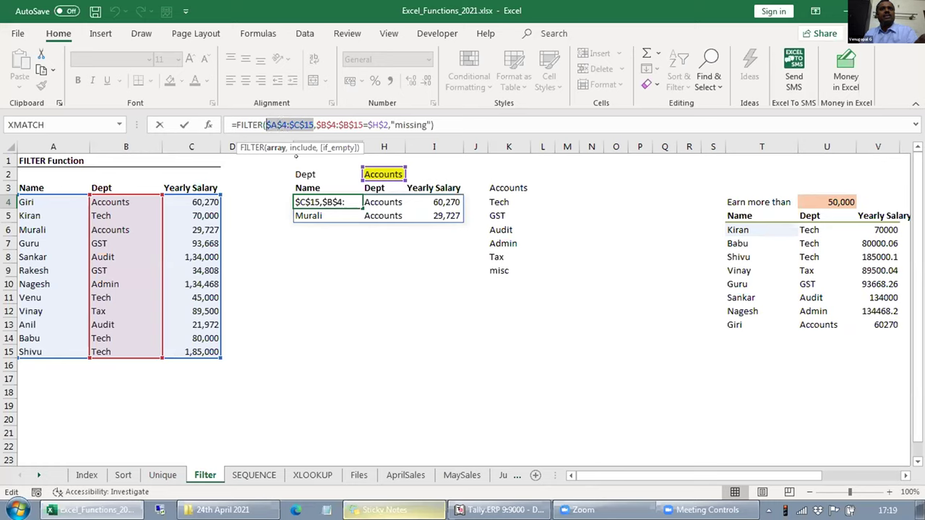
key(F3)
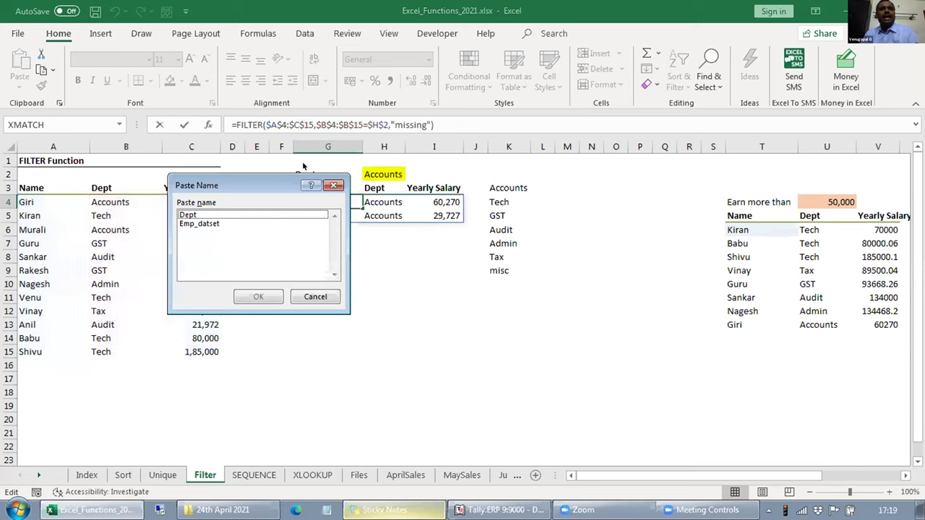
key(Down)
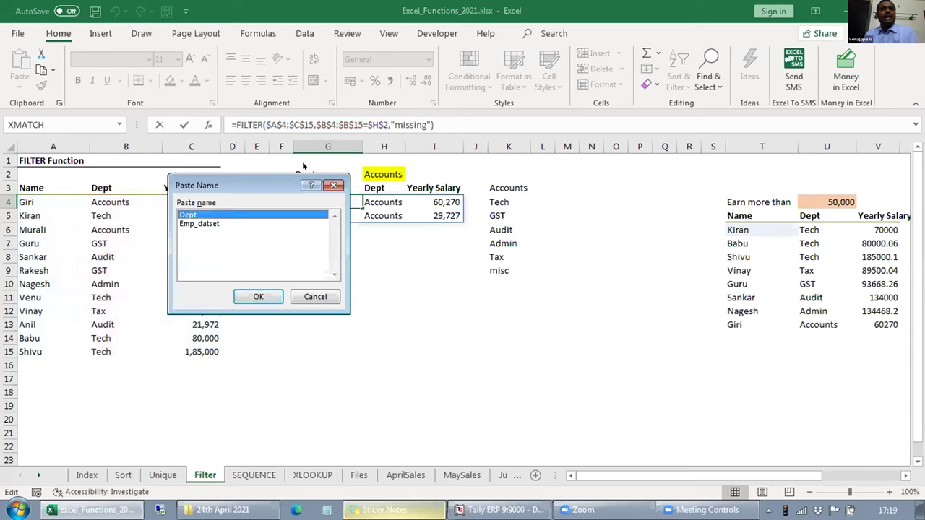
key(Down)
key(Return)
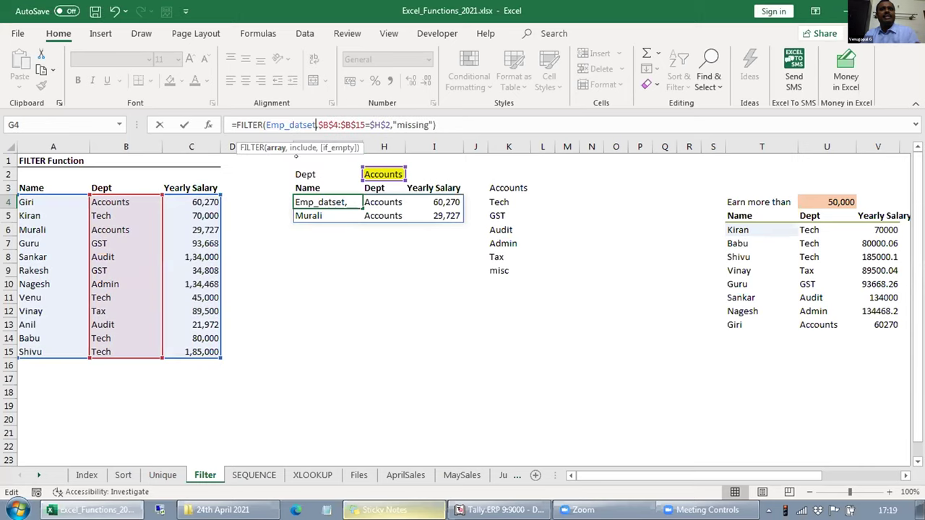
Replace the $B$4:$B$15 range in the G4 FILTER formula's include condition with the named range Dept.
key(ctrl+shift+Right)
key(shift+Right)
key(shift+Right)
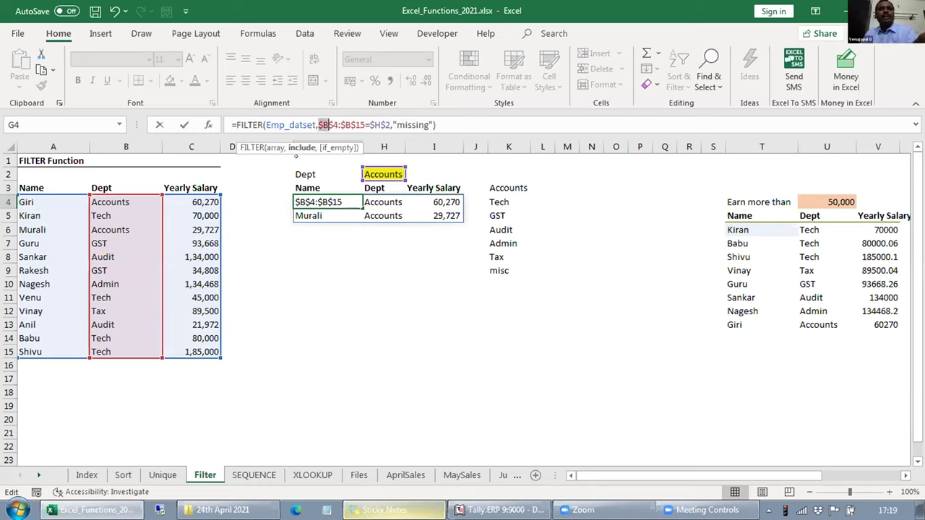
key(shift+Right)
key(shift+Right)
key(shift+Right)
key(shift+Right)
key(shift+Right)
key(shift+Right)
key(shift+Right)
key(shift+Right)
key(shift+Right)
key(shift+Right)
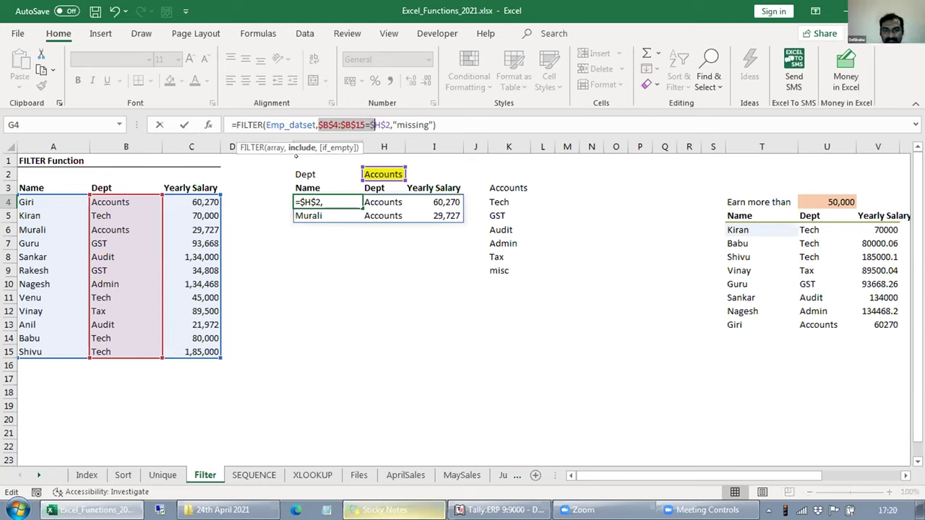
key(shift+Left)
key(shift+Left)
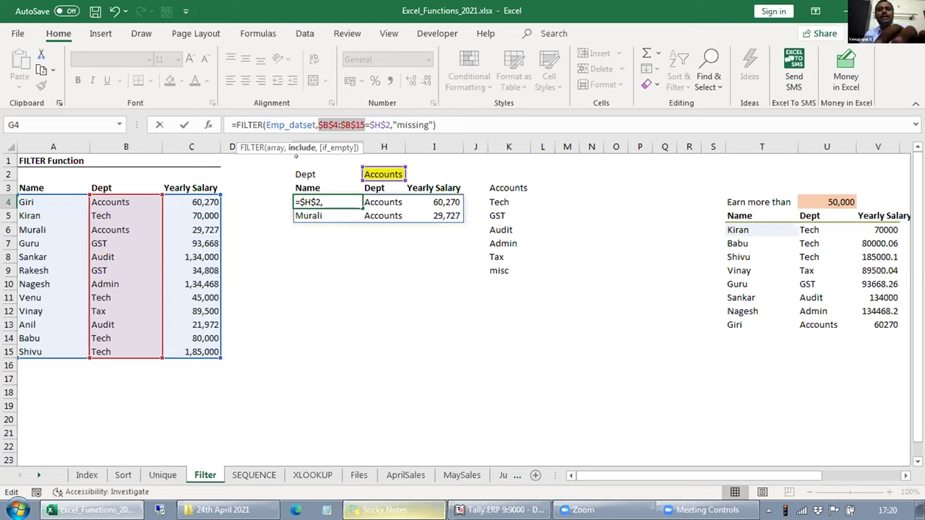
text(dep)
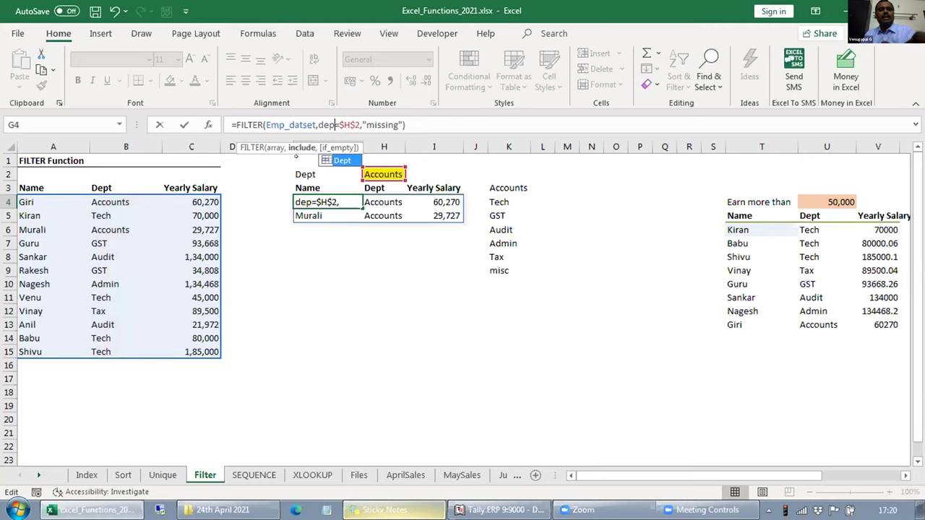
key(Tab)
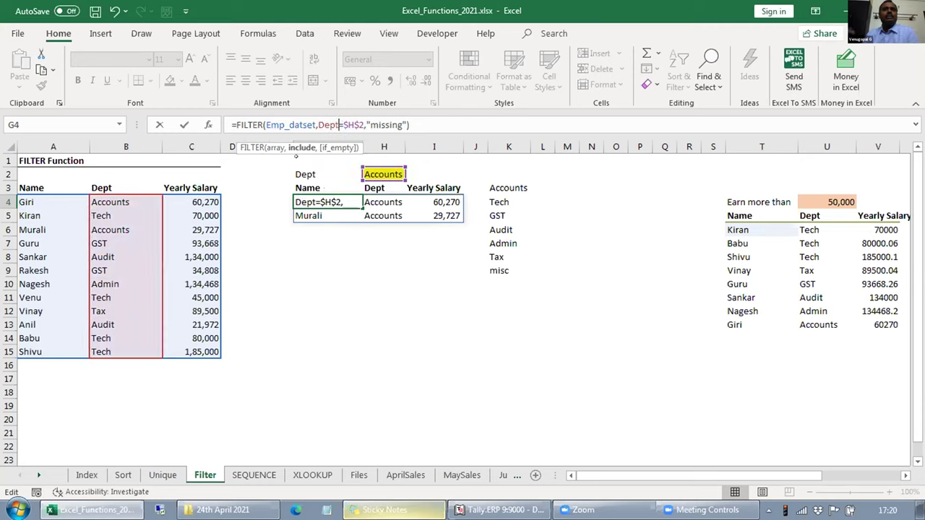
key(Return)
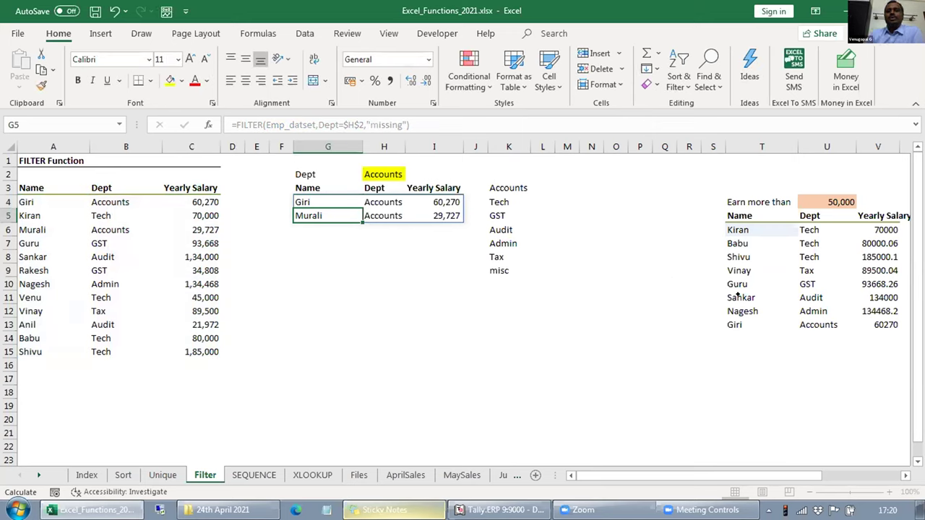
key(Up)
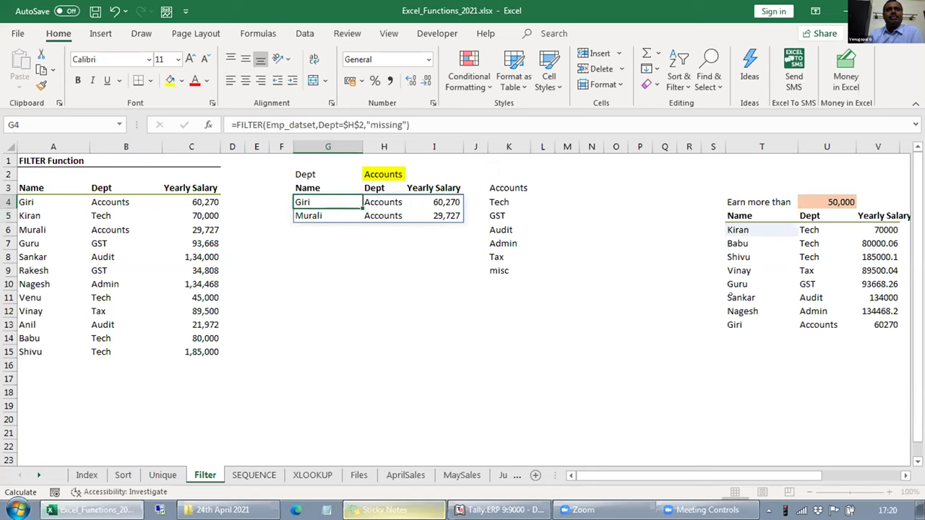
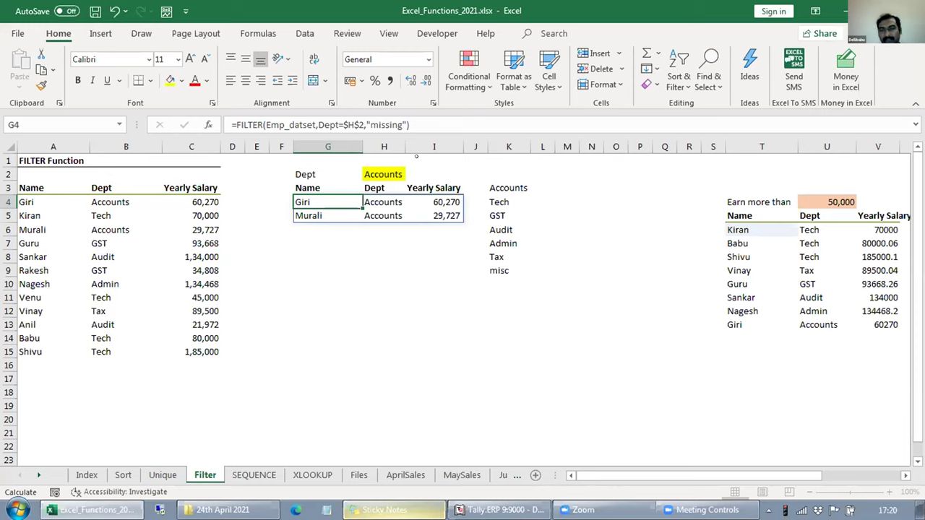
Examine the spilled employee results and the named ranges used in the G4 FILTER formula.
key(Down)
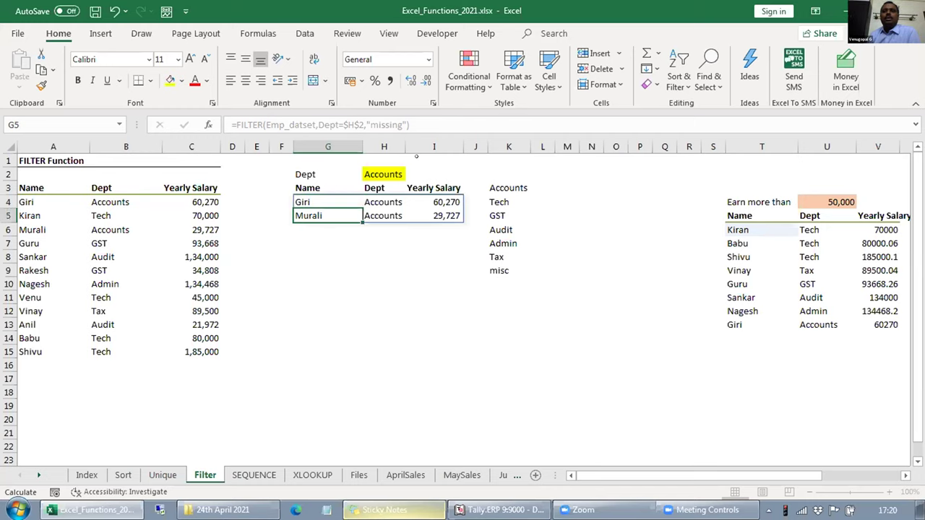
key(Down)
key(Right)
key(Right)
key(Right)
key(Right)
key(Left)
key(Left)
key(Left)
key(Left)
key(Left)
key(Up)
key(Up)
key(Right)
key(F2)
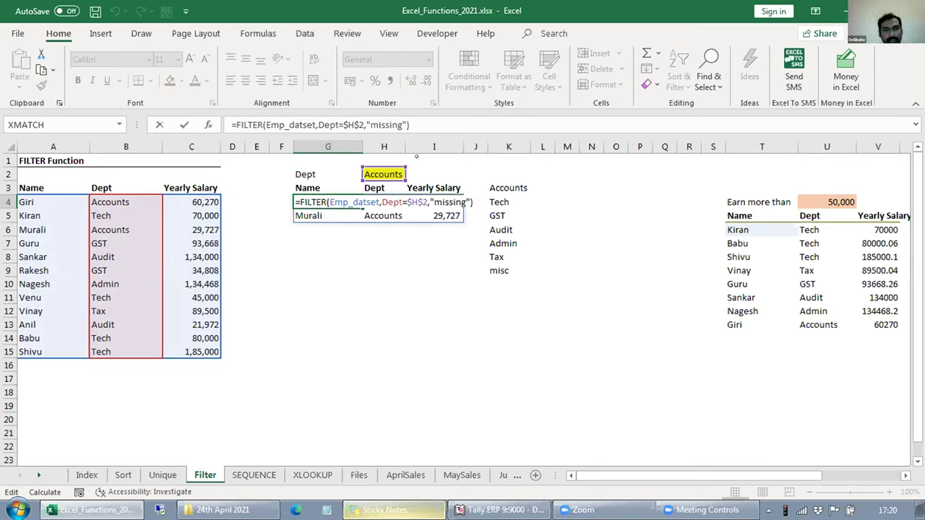
key(ctrl+Return)
key(Right)
key(Right)
key(Right)
key(Left)
key(Up)
key(Left)
key(Left)
key(Left)
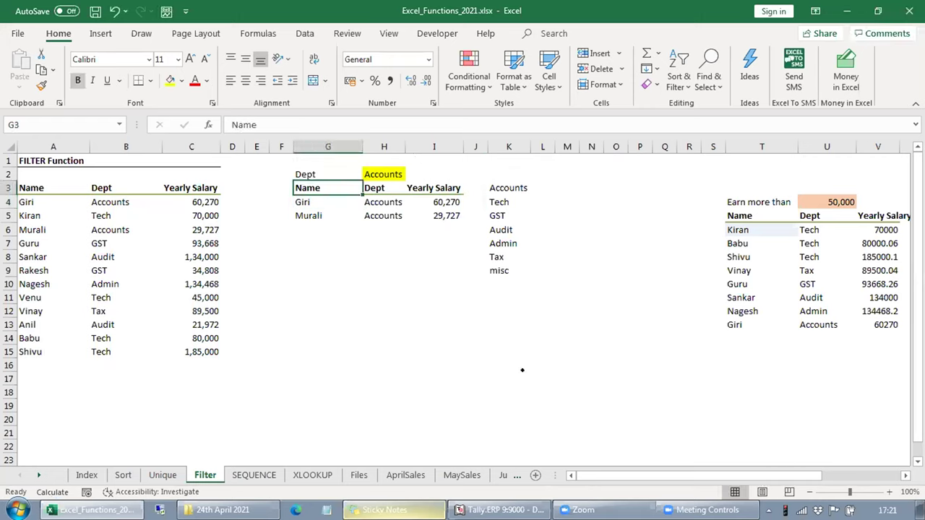
click(382, 322)
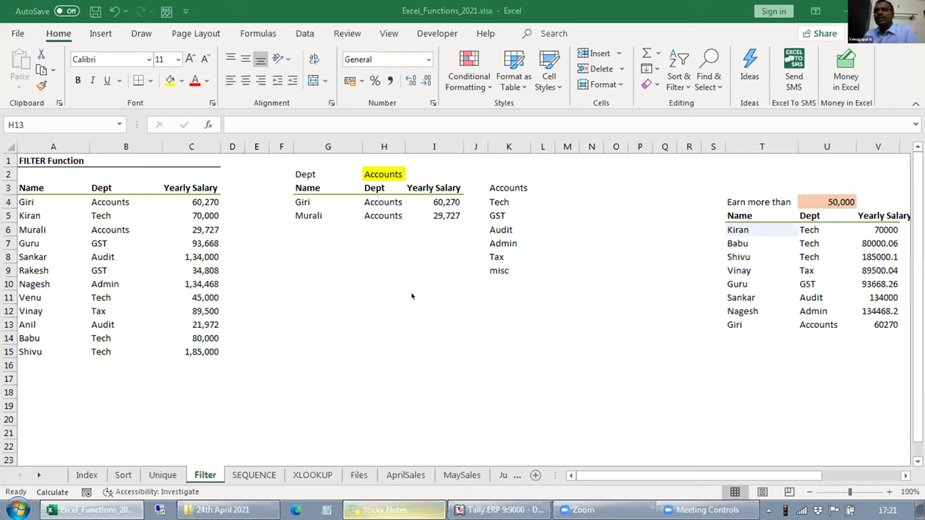
key(Up)
key(Up)
key(Up)
key(Up)
key(Up)
key(Up)
key(Up)
key(Up)
key(Up)
key(Up)
key(Up)
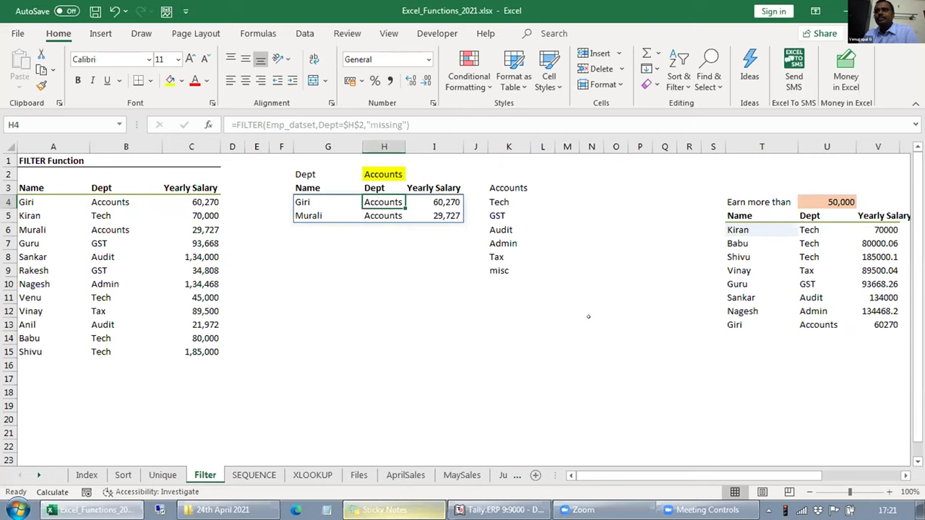
key(Up)
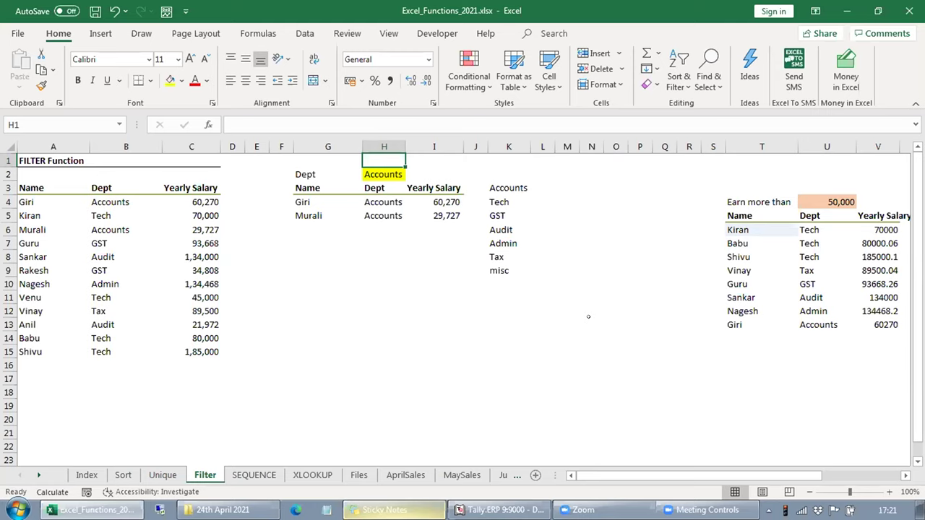
key(Left)
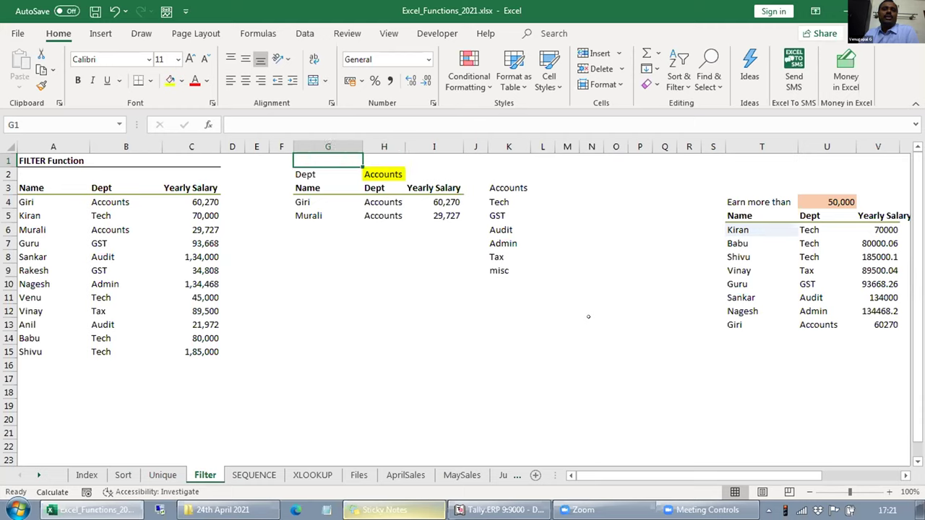
key(Return)
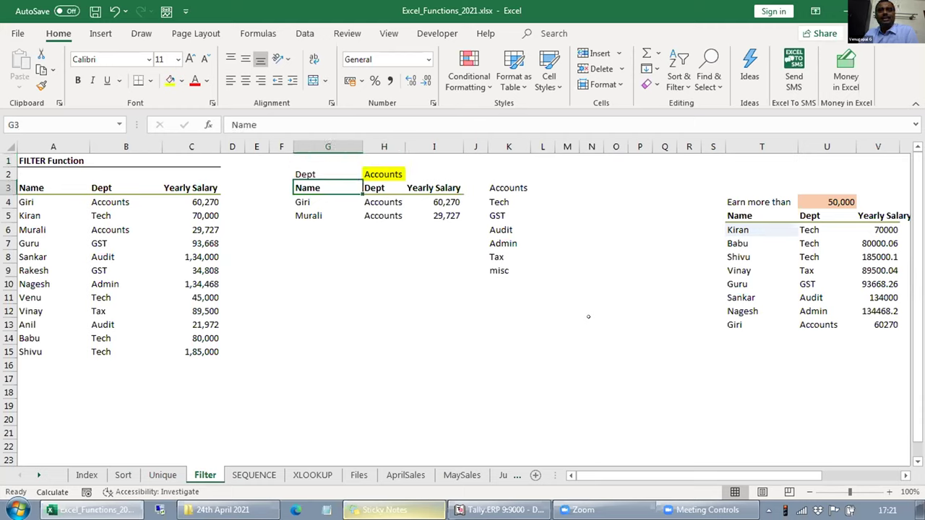
Examine the department condition in the G4 FILTER formula.
key(Return)
key(F2)
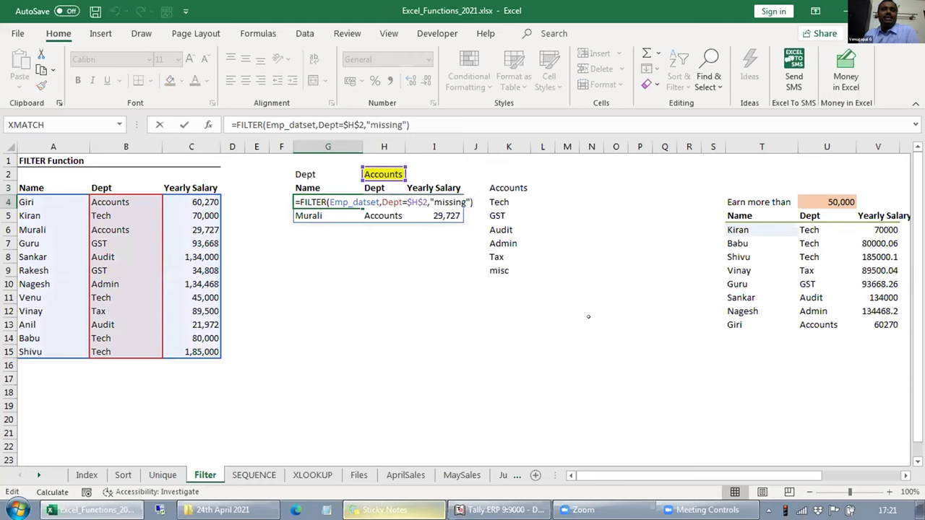
key(Left)
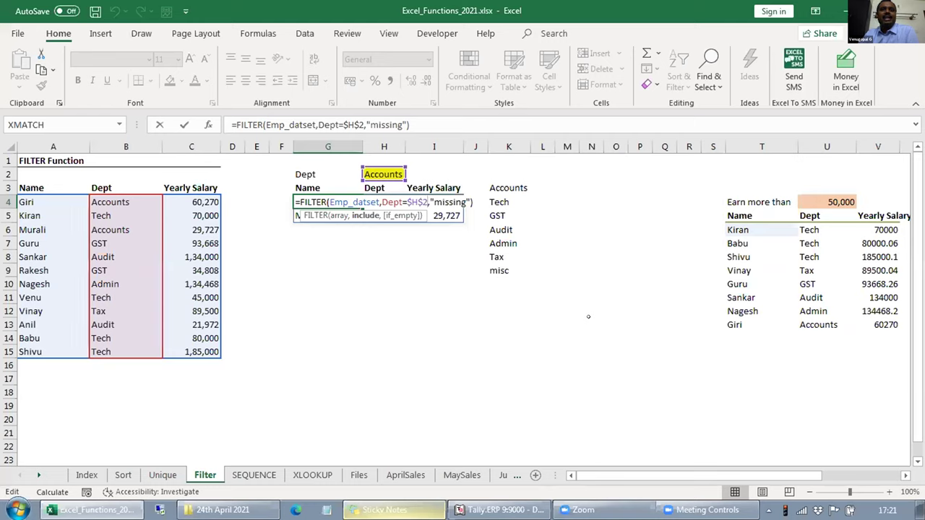
key(Return)
Enter 50000 in H1 as the salary criterion above the department selection.
key(Up)
key(Up)
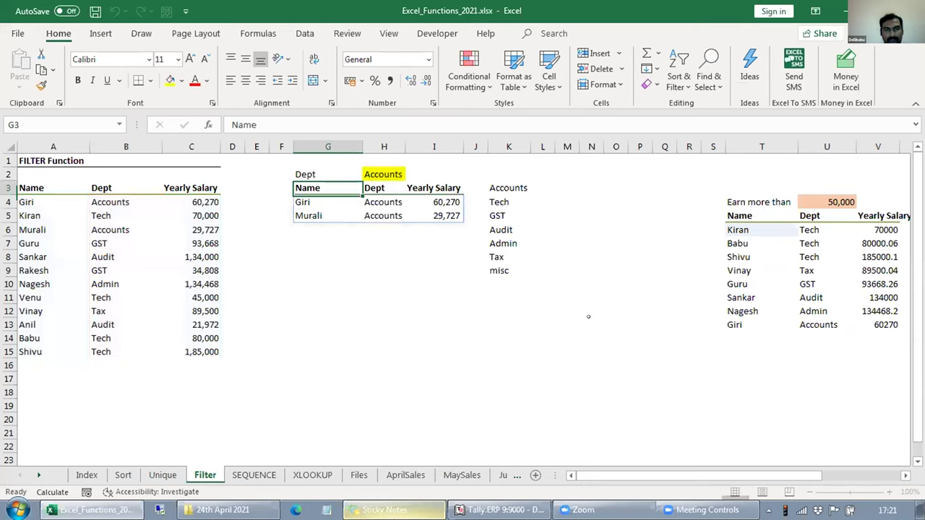
key(Up)
key(Up)
key(Right)
text(50000)
key(Return)
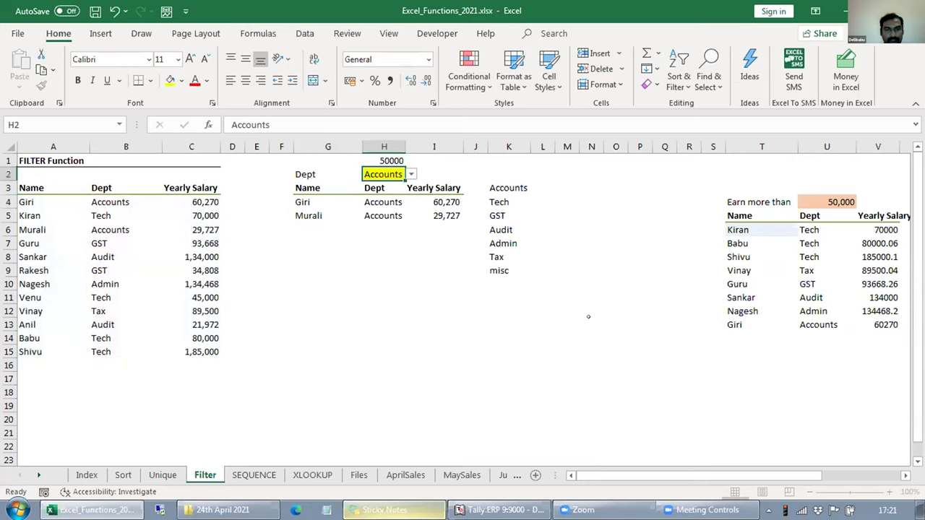
key(Up)
key(Down)
key(Down)
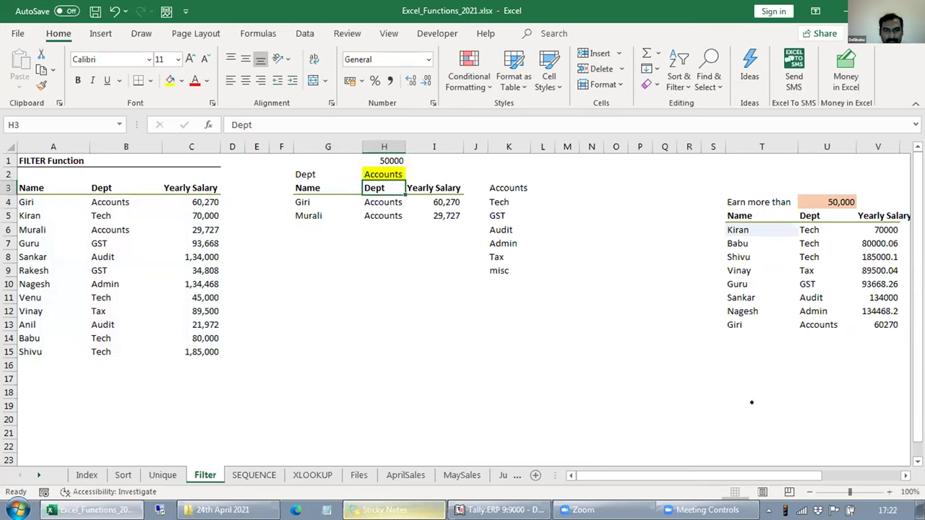
key(Down)
key(Left)
key(F2)
key(Left)
key(Left)
key(Left)
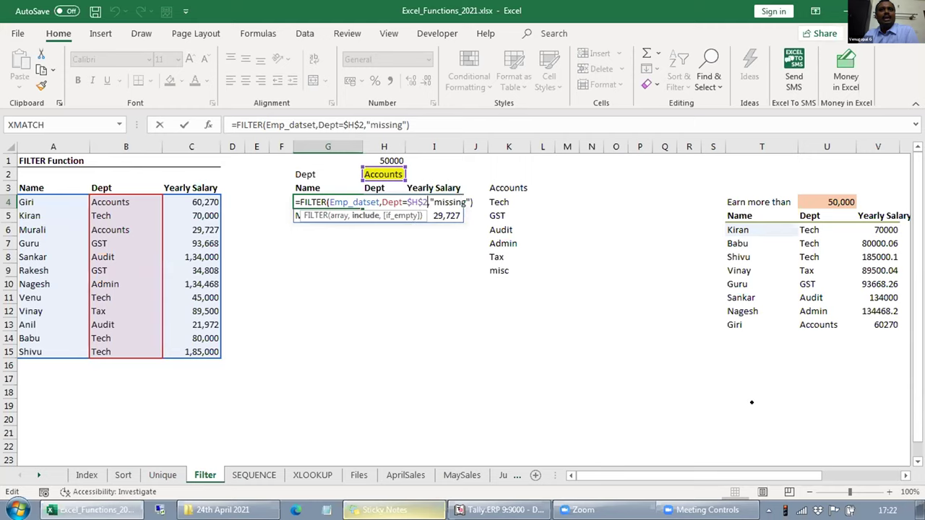
key(Escape)
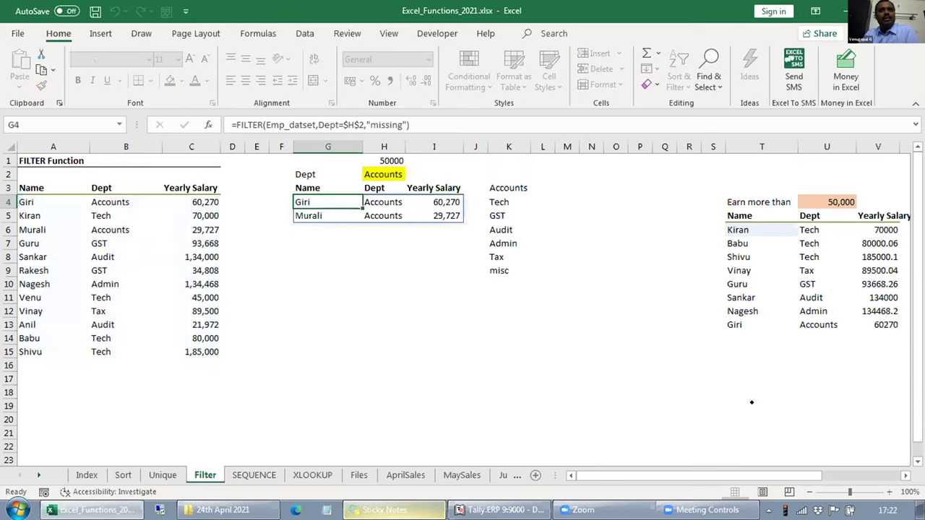
Label the criterion in G1 as Salary.
key(Up)
key(Up)
key(Up)
text(s)
key(BackSpace)
text(Salary)
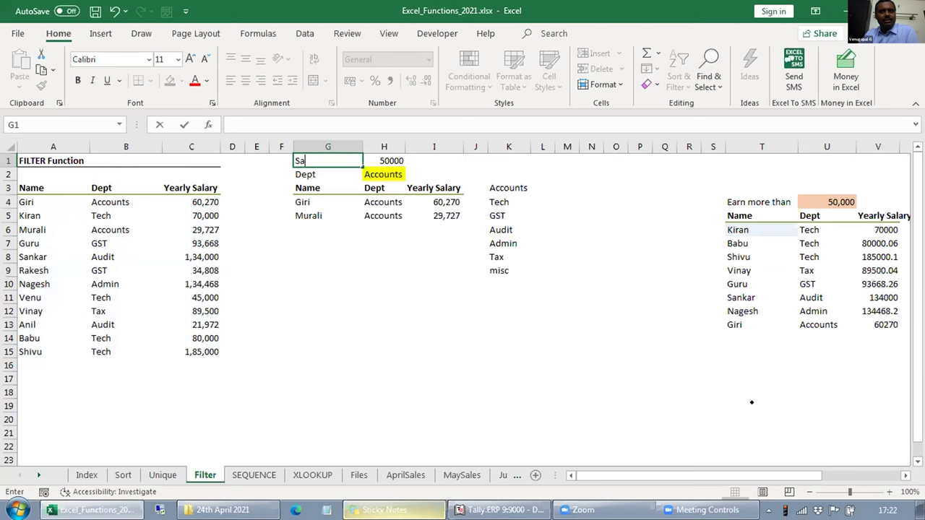
key(Down)
key(Down)
key(Down)
key(F2)
key(Left)
key(Left)
key(Left)
key(Left)
key(Left)
key(Left)
key(Left)
key(Left)
key(Left)
key(Left)
key(Left)
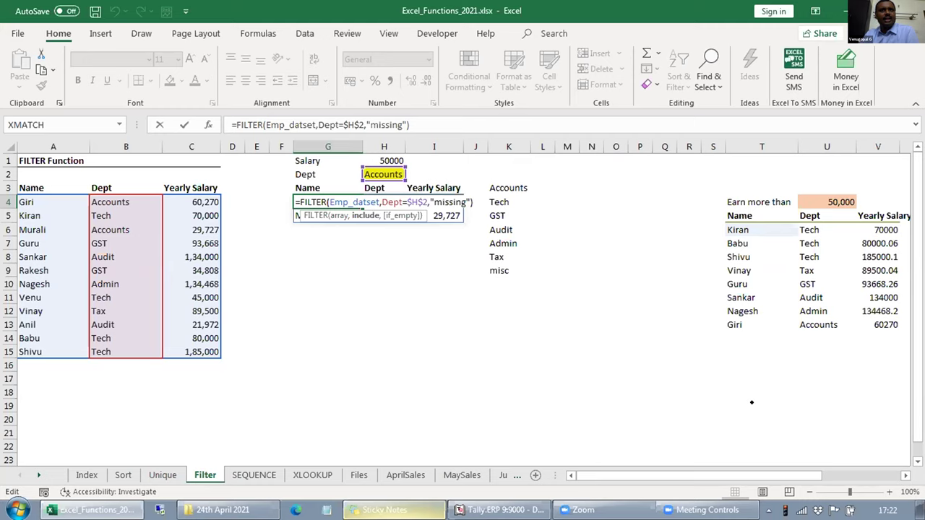
key(Escape)
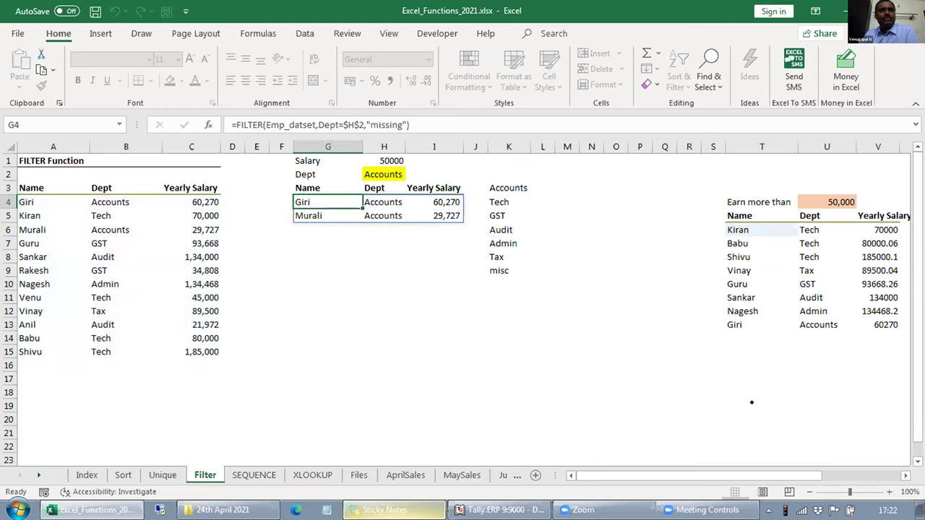
Try to wrap the G4 formula in an outer FILTER that takes the employee data range as its array.
key(F2)
text(FILTER()
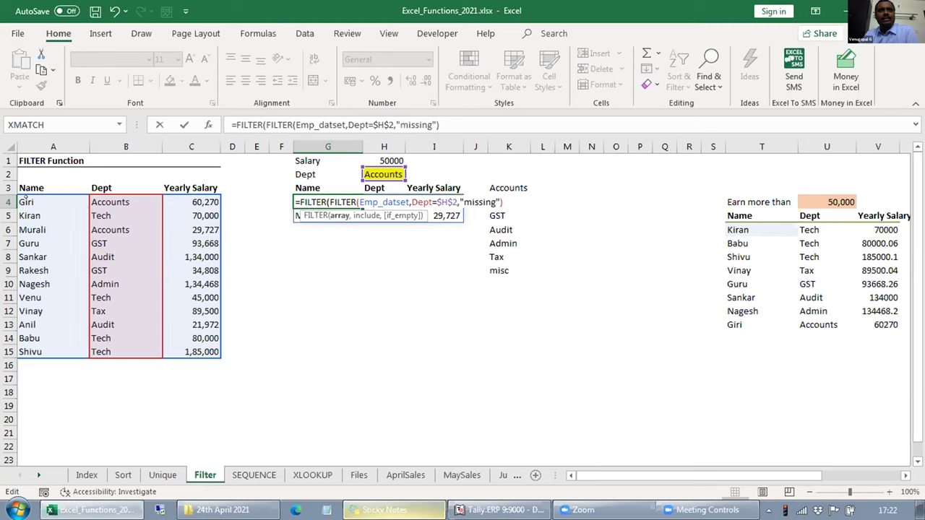
drag(24, 198, 222, 358)
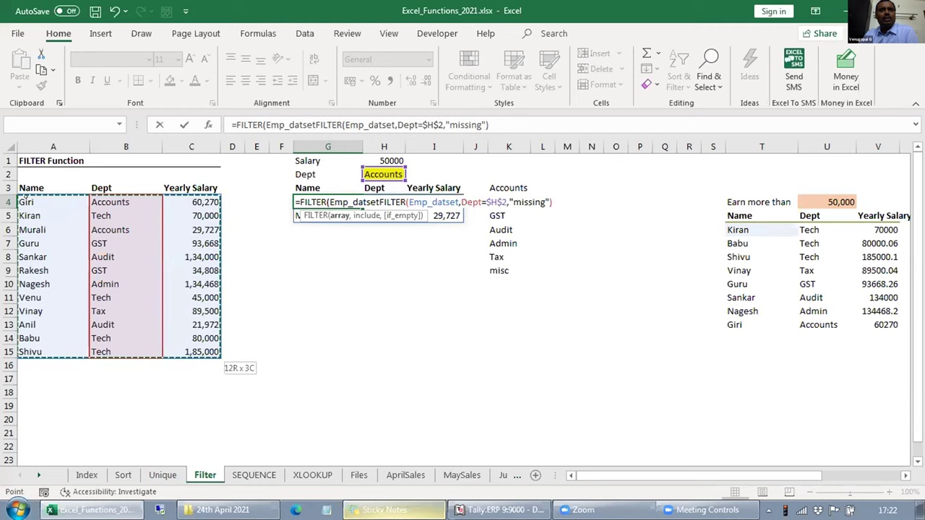
key(BackSpace)
key(BackSpace)
key(BackSpace)
key(BackSpace)
key(BackSpace)
key(BackSpace)
key(BackSpace)
key(BackSpace)
key(BackSpace)
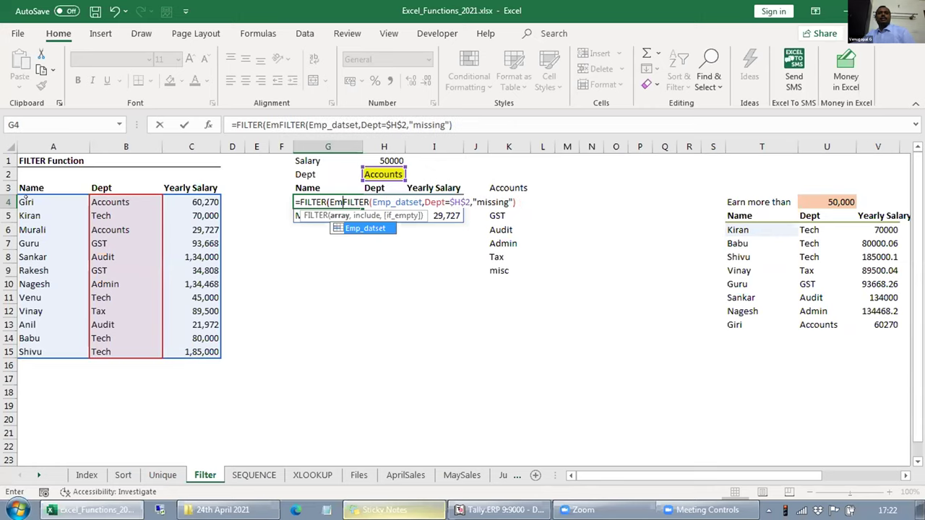
key(BackSpace)
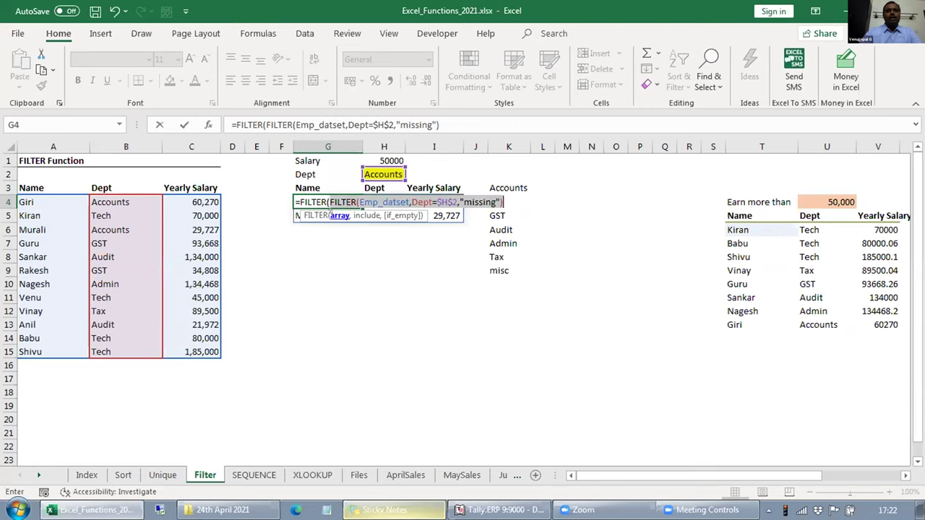
key(ctrl+Return)
Wrap the department formula in G4 in an outer FILTER that uses the existing FILTER as its array.
double_click(331, 209)
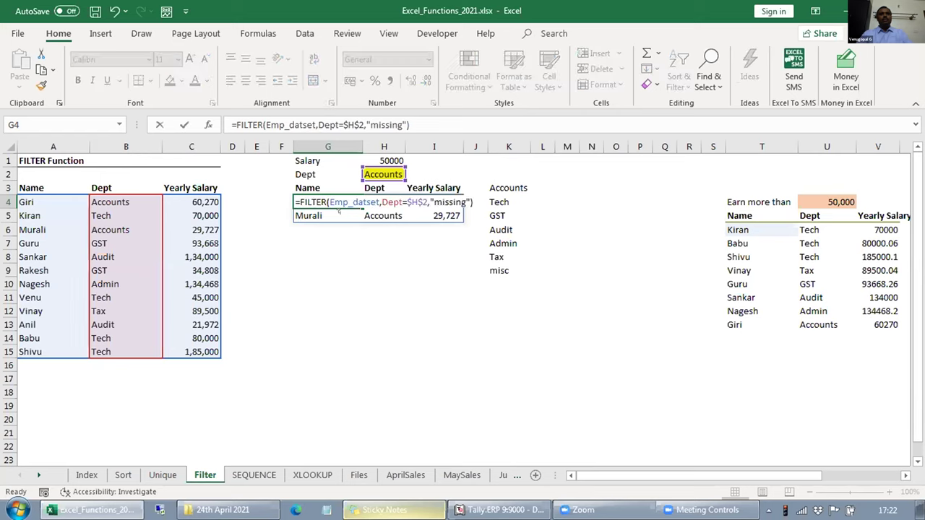
text(fil)
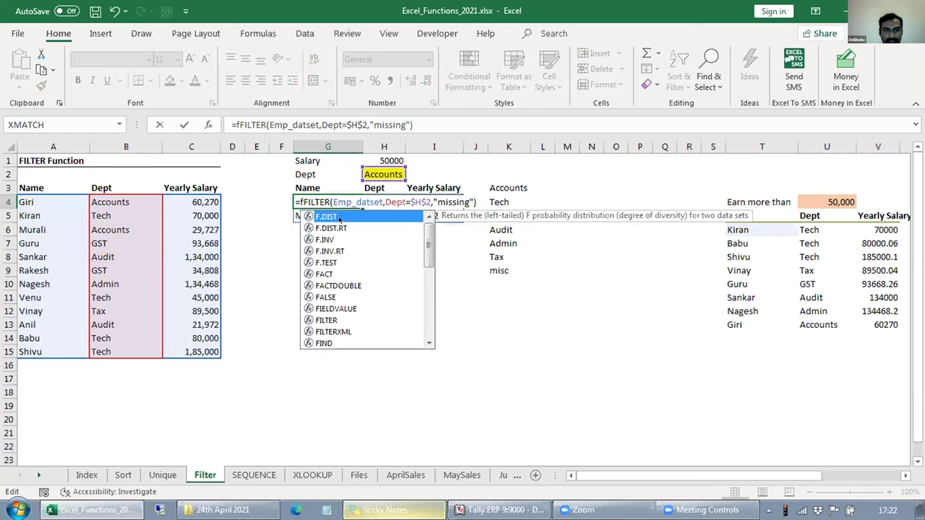
double_click(339, 217)
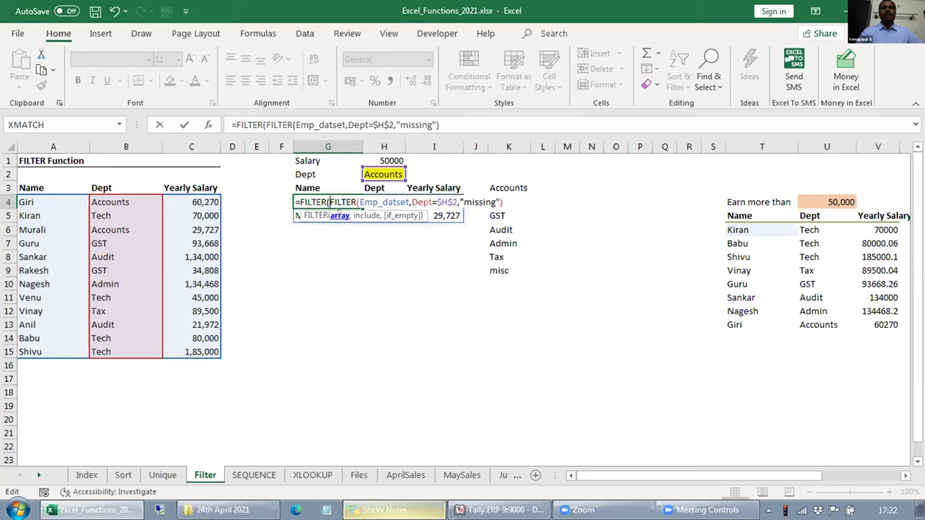
key(shift+End)
key(End)
text(,)
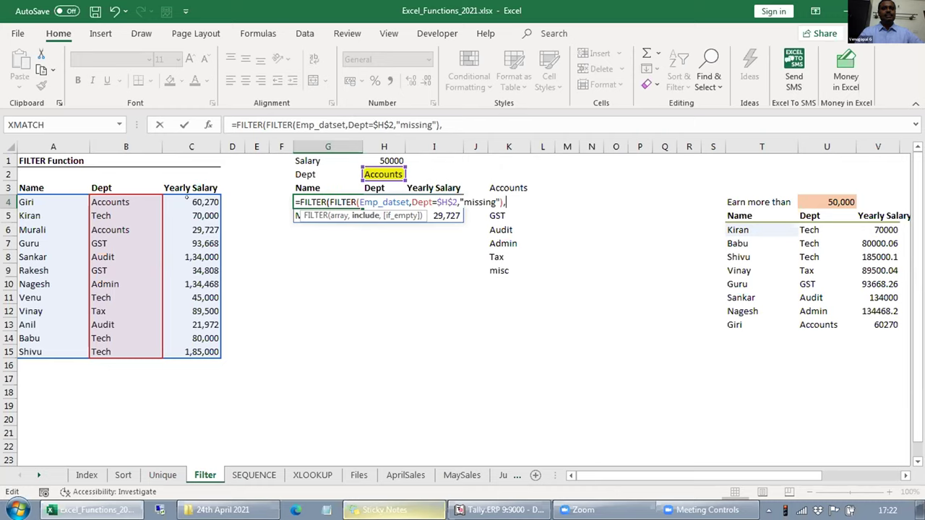
Complete the outer FILTER in G4 with the condition $C$4:$C$15>$H$1 and an empty string for no matches.
drag(187, 199, 217, 355)
key(F4)
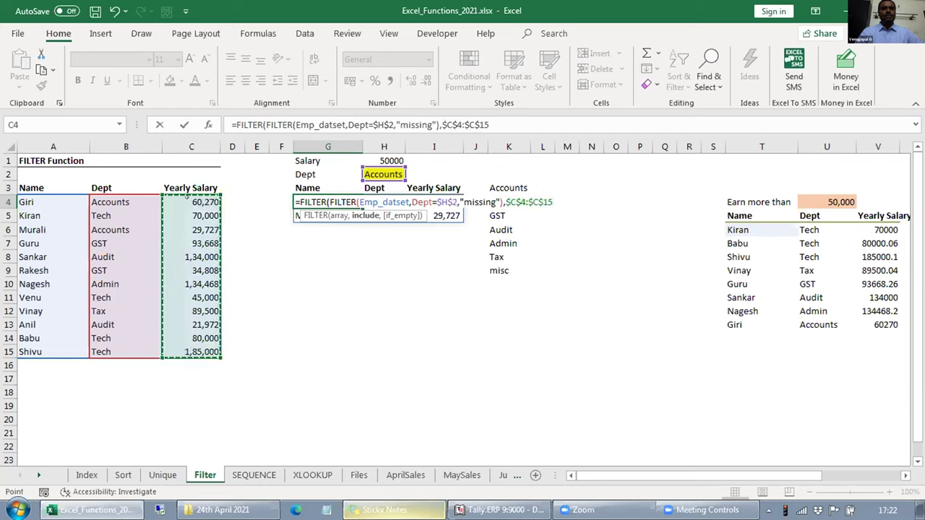
text(=)
click(384, 161)
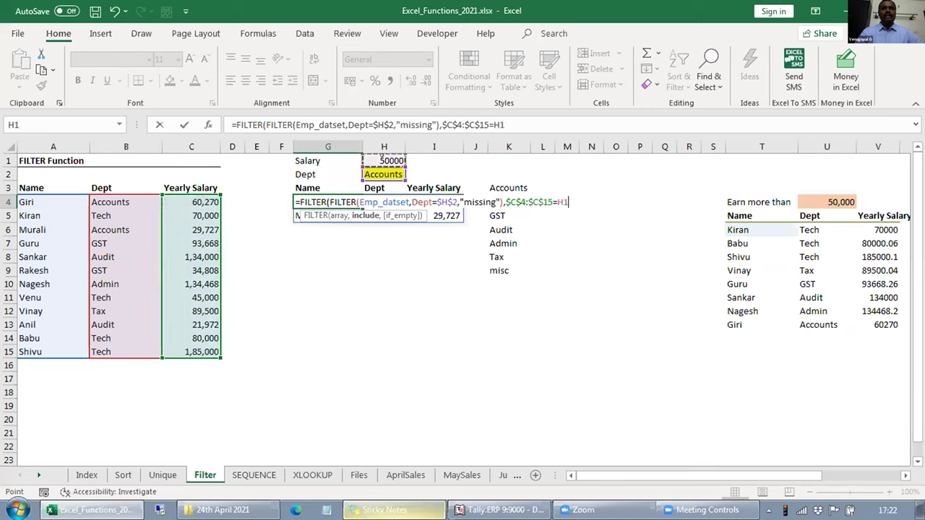
key(BackSpace)
key(BackSpace)
key(BackSpace)
text(>)
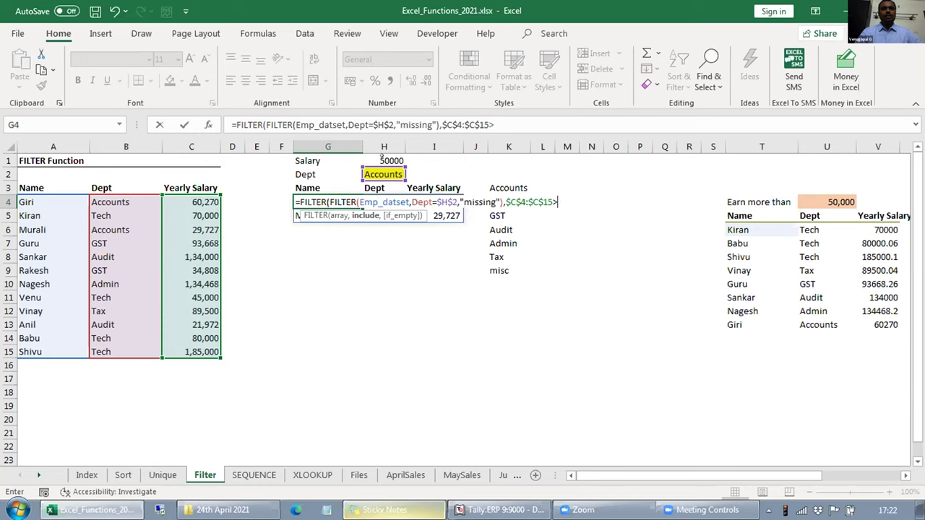
click(384, 161)
key(F4)
text(,""))
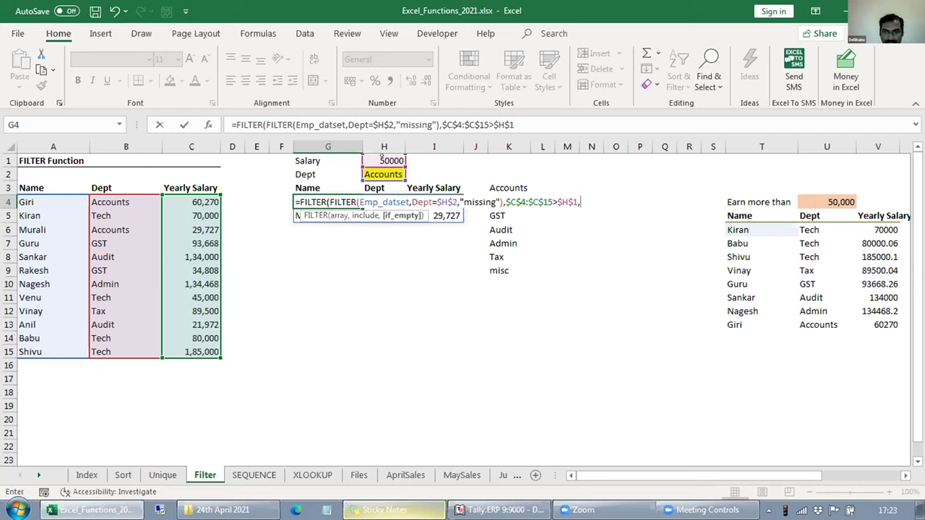
text())
key(Return)
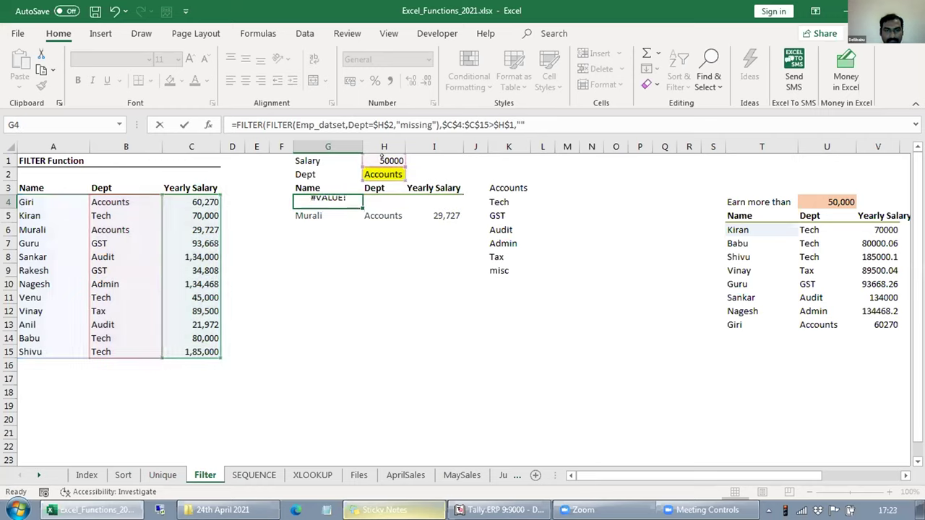
Review the nested FILTER formula in G4 without changing it.
key(Up)
key(F2)
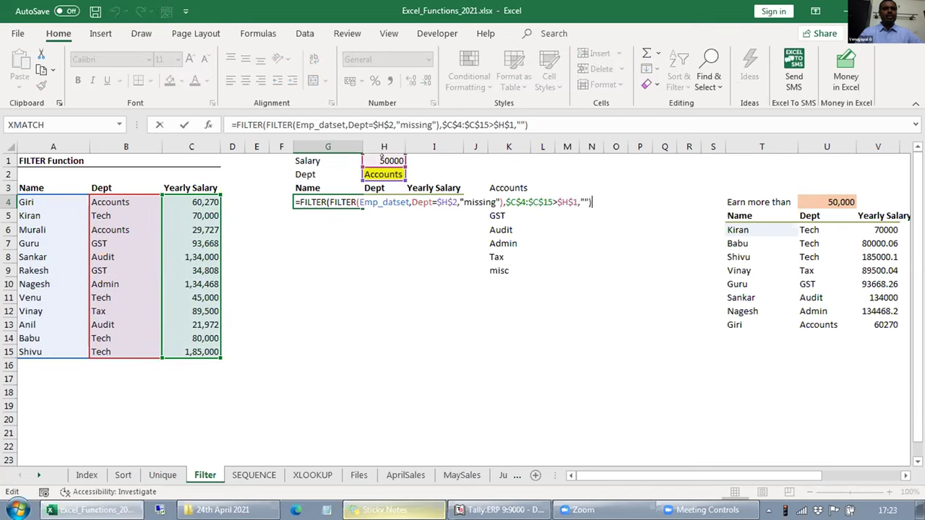
key(Escape)
key(Up)
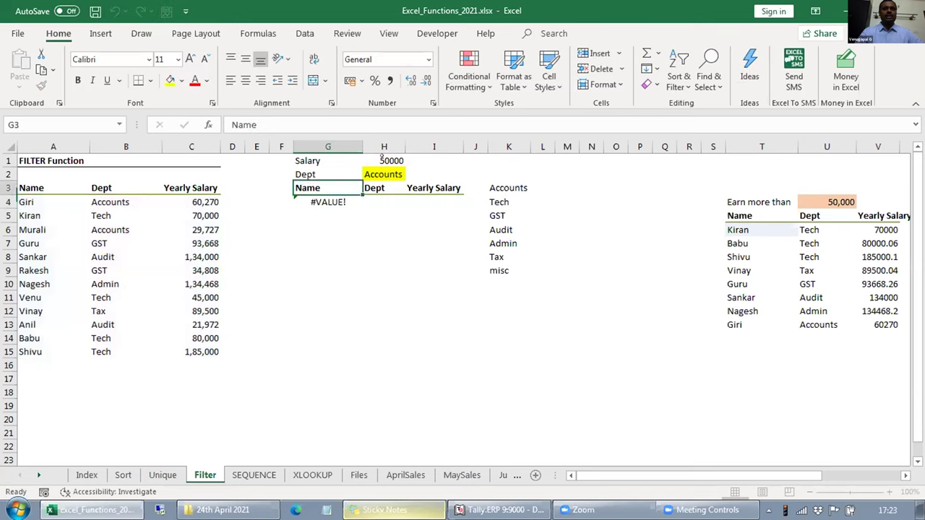
Set the salary criterion in H1 to 5000.
click(381, 159)
text(5000)
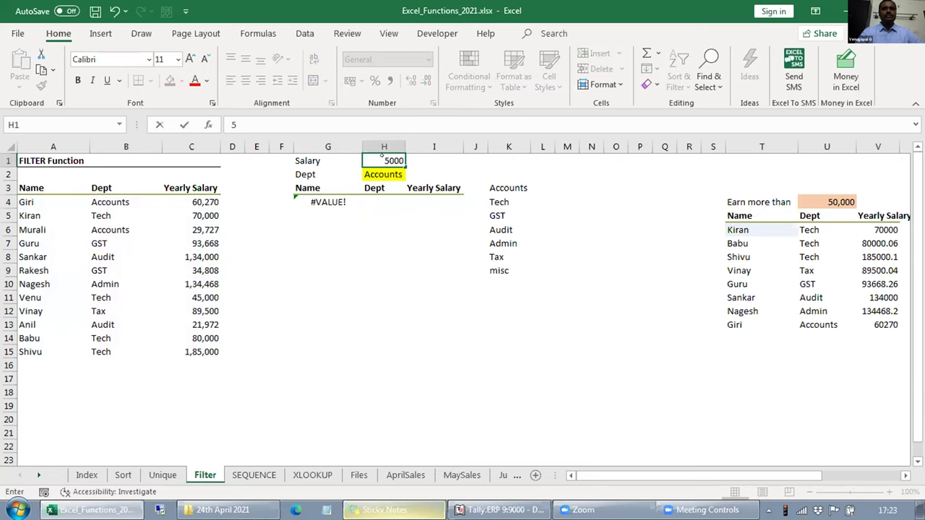
key(Return)
Examine the nested FILTER formula in G4 argument by argument, from its empty-result value back to the inner FILTER.
key(Down)
key(Down)
key(Left)
key(F2)
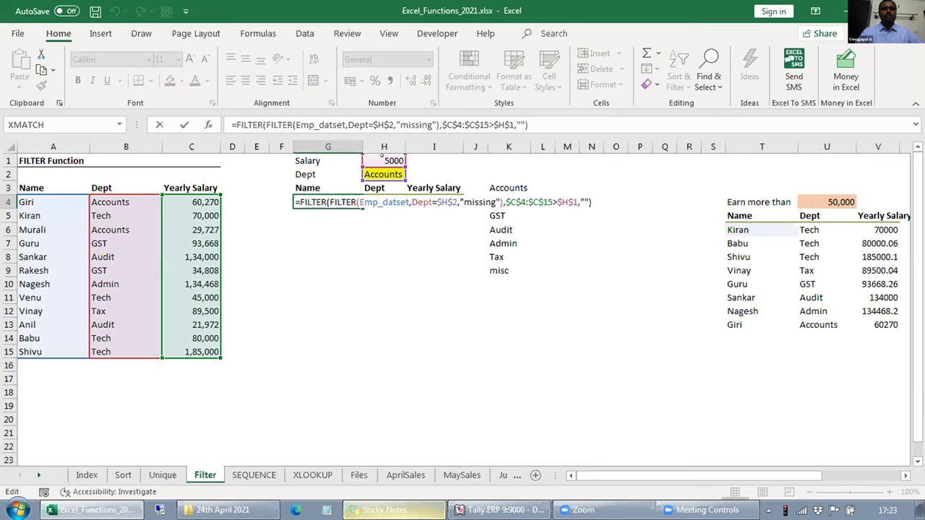
key(Left)
key(Left)
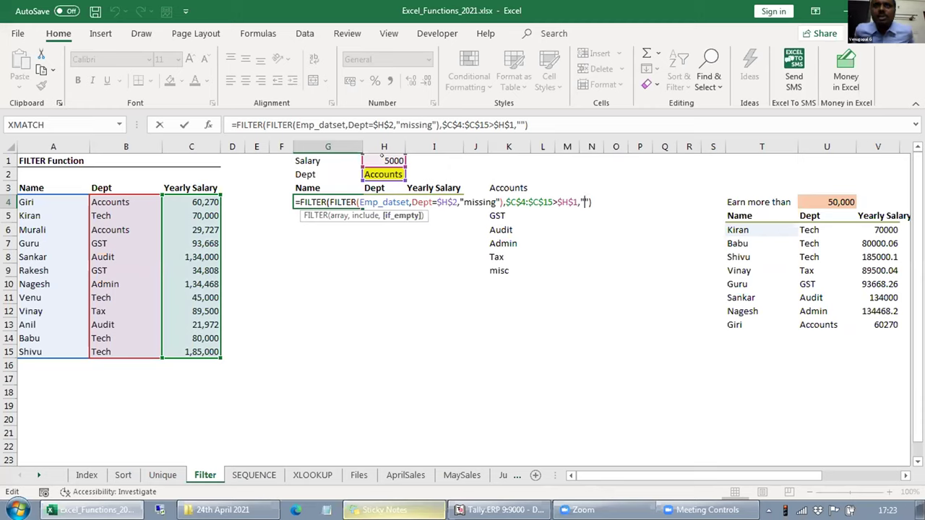
key(Left)
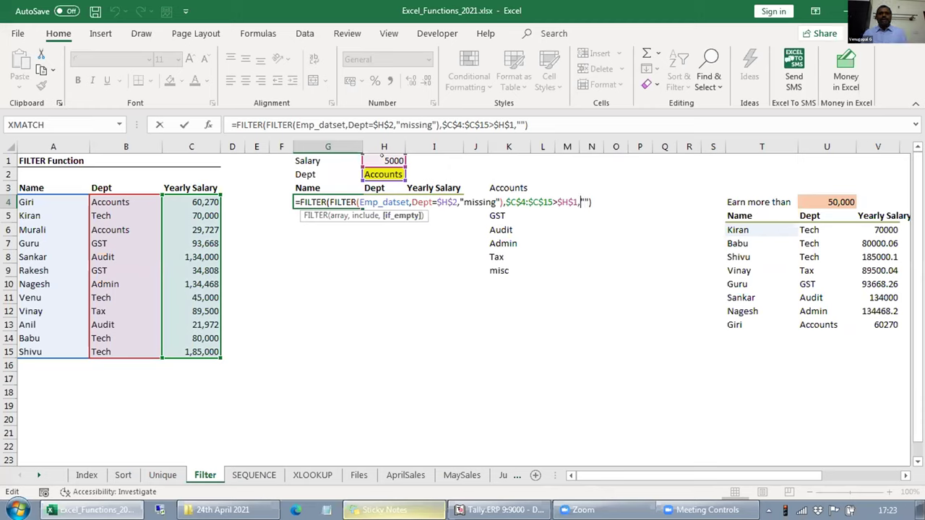
key(Left)
key(Left)
key(Left)
key(Left)
key(Left)
key(Left)
key(Left)
key(Left)
key(Left)
key(Left)
key(Left)
key(Left)
key(Left)
key(Left)
key(Left)
key(Left)
key(Left)
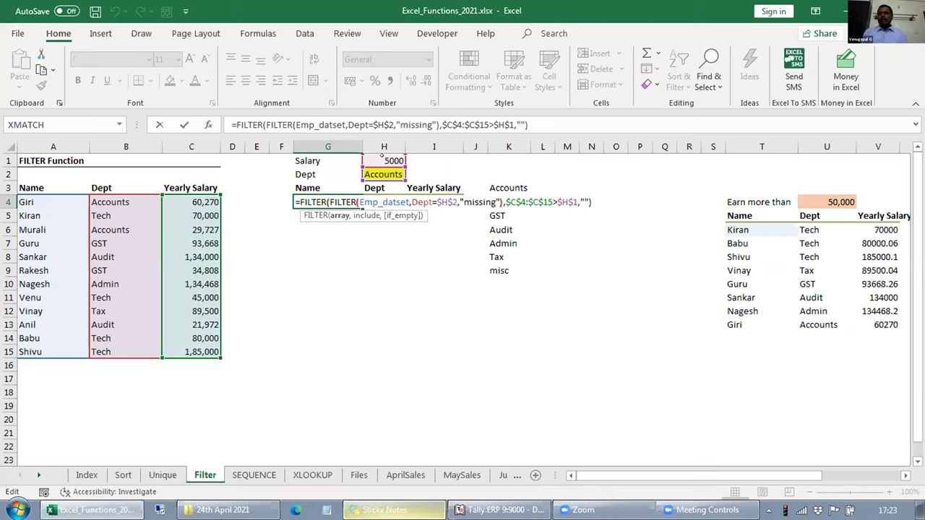
key(Left)
key(Left)
key(Left)
key(Left)
key(Left)
key(Left)
key(Left)
key(Left)
key(Left)
key(ctrl+Return)
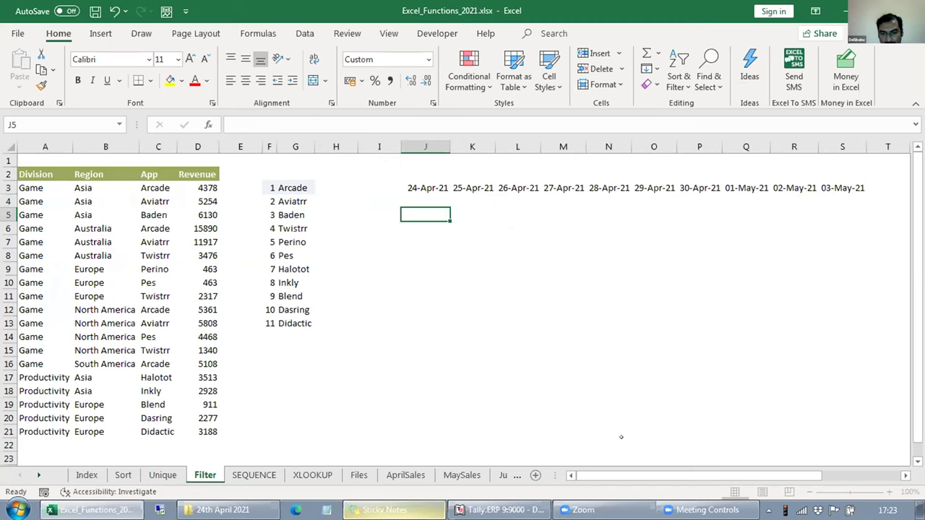
Go to the SEQUENCE sheet and insert six blank columns between the Revenue column and the numbered app list.
click(577, 347)
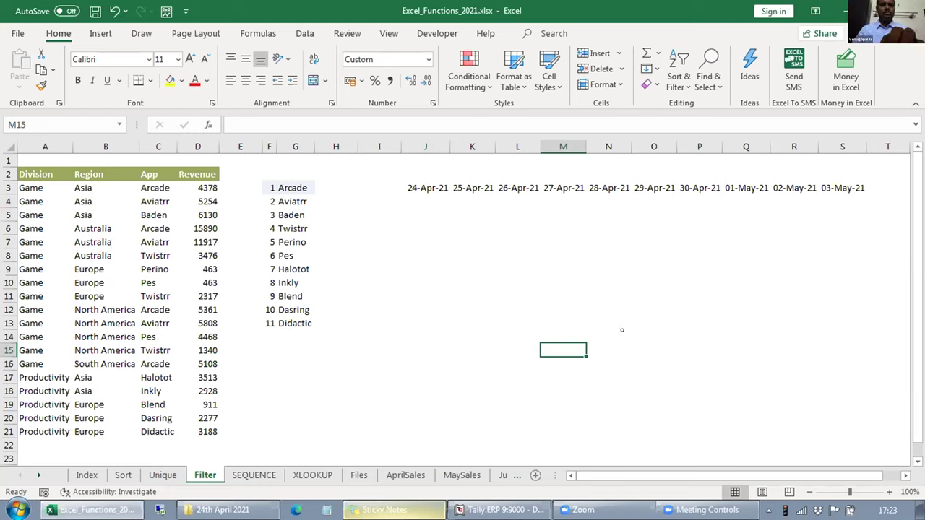
key(ctrl+Page_Down)
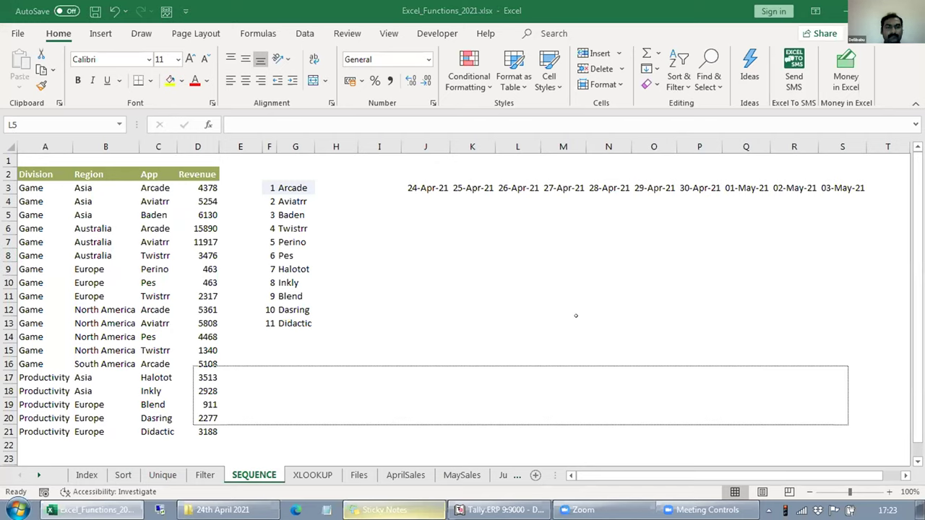
click(335, 188)
click(426, 201)
click(295, 229)
click(269, 228)
key(Left)
key(ctrl+space)
key(ctrl+shift+plus)
key(ctrl+shift+plus)
key(shift+Right)
key(ctrl+shift+plus)
key(ctrl+shift+plus)
key(shift+Right)
key(shift+Right)
key(shift+Right)
key(shift+Right)
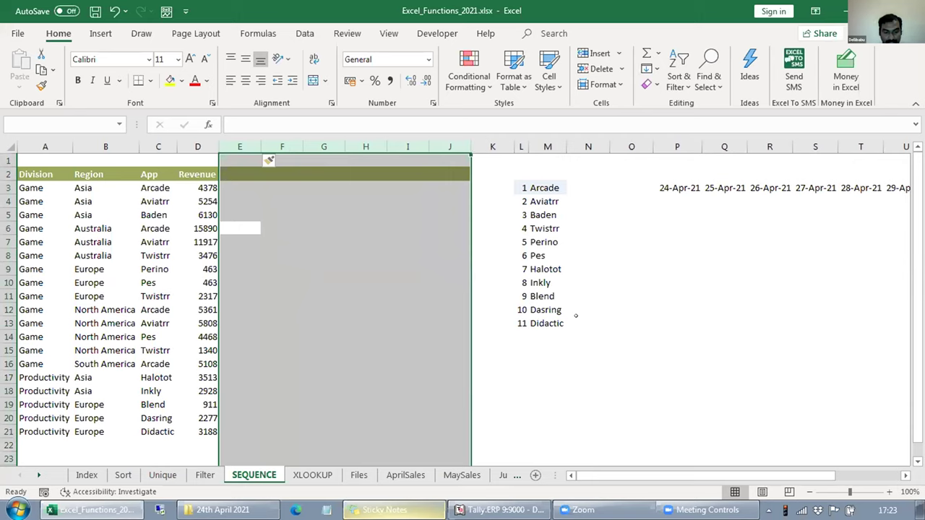
Make G3 the active cell and save the workbook.
key(Down)
key(Right)
key(Up)
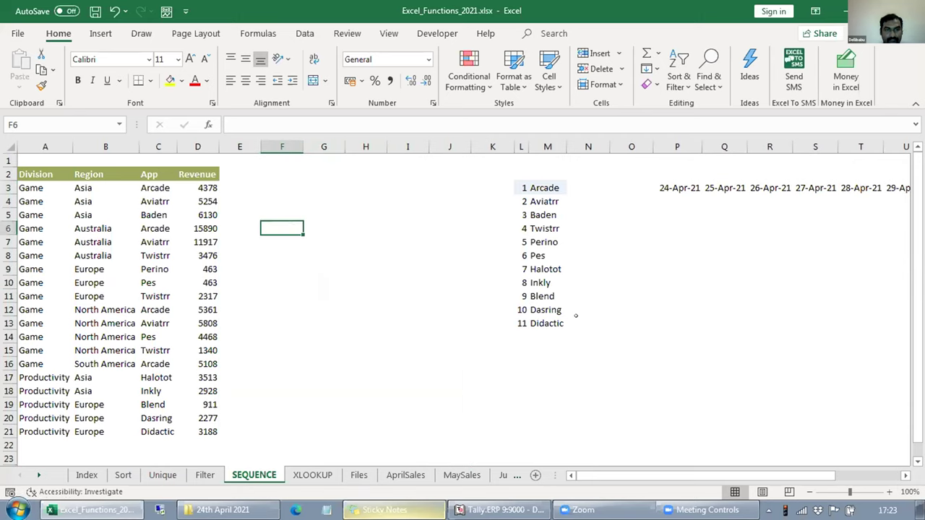
key(Up)
key(Up)
key(Up)
key(Right)
key(ctrl+s)
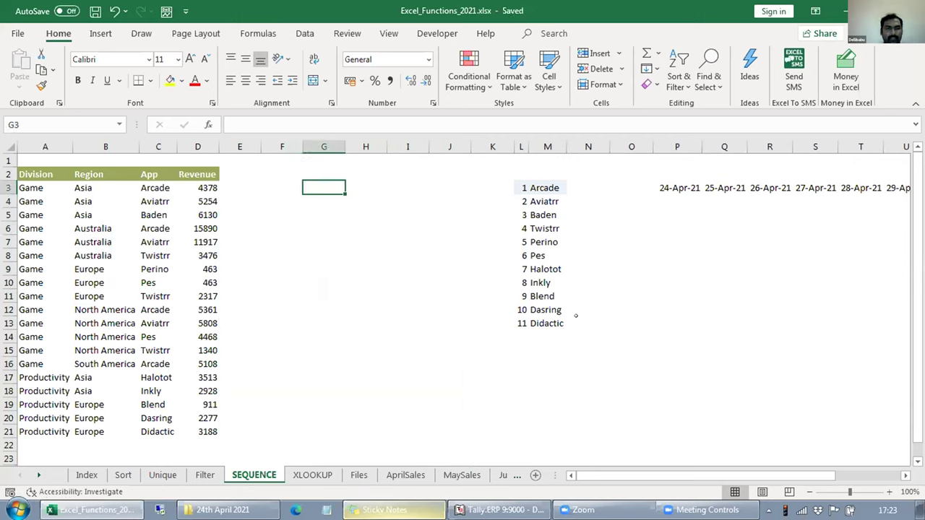
Enter a UNIQUE formula in G3 that lists the distinct apps from C3:C21.
text(=)
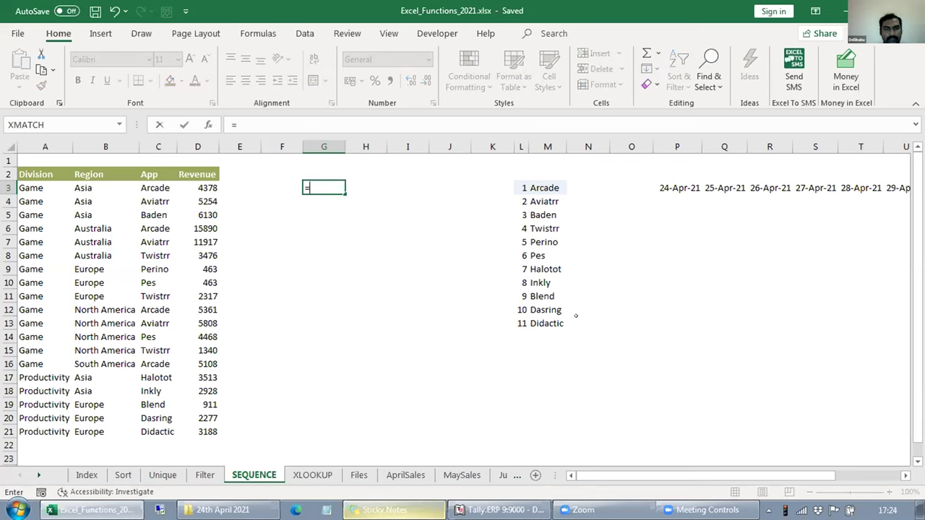
text(u)
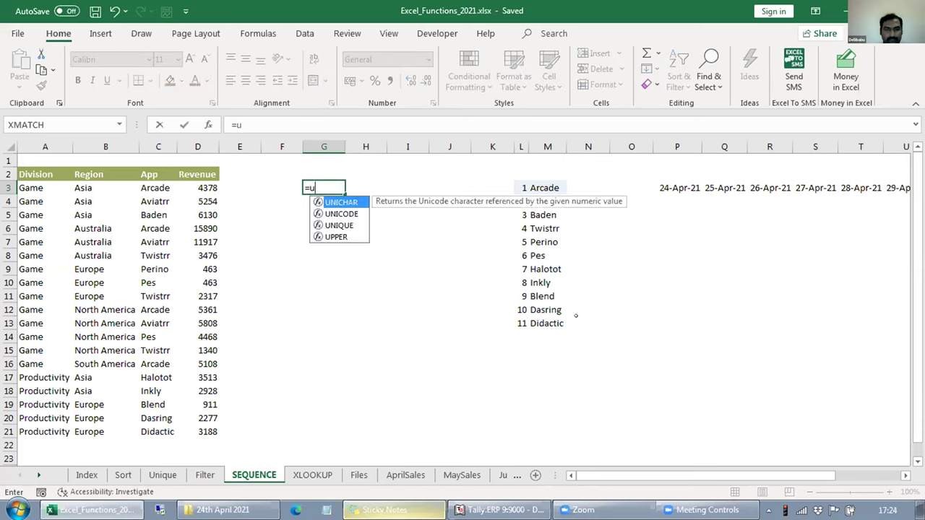
key(Down)
key(Down)
key(Tab)
key(Left)
key(Left)
key(Left)
key(Left)
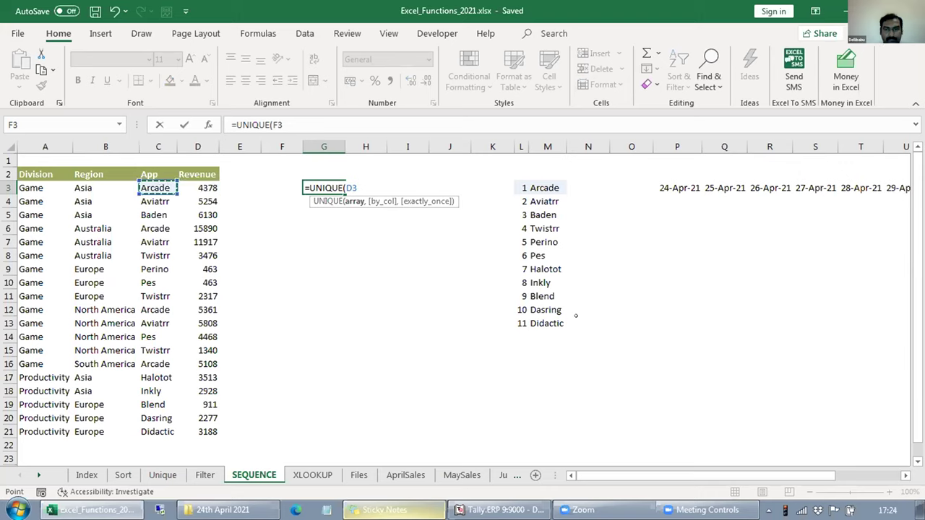
key(ctrl+shift+Down)
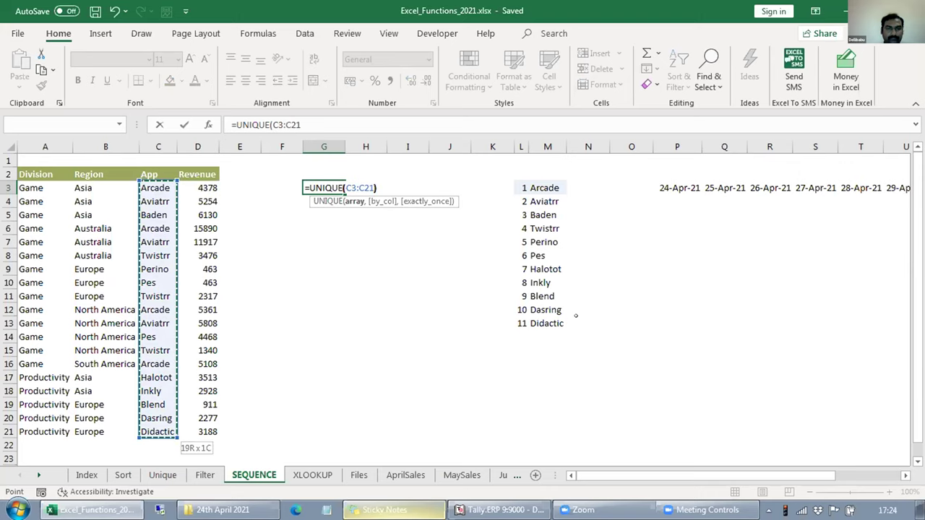
key(Return)
Enter the header App in G2 above the unique app list.
key(Up)
key(Up)
text(Ap)
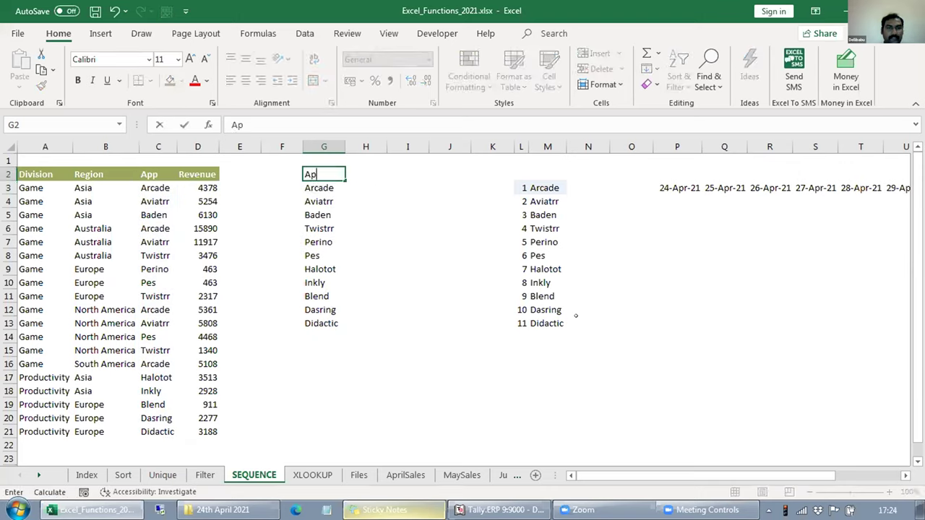
key(ctrl+Return)
key(ctrl+shift+Down)
key(F2)
text(p)
key(Return)
key(Left)
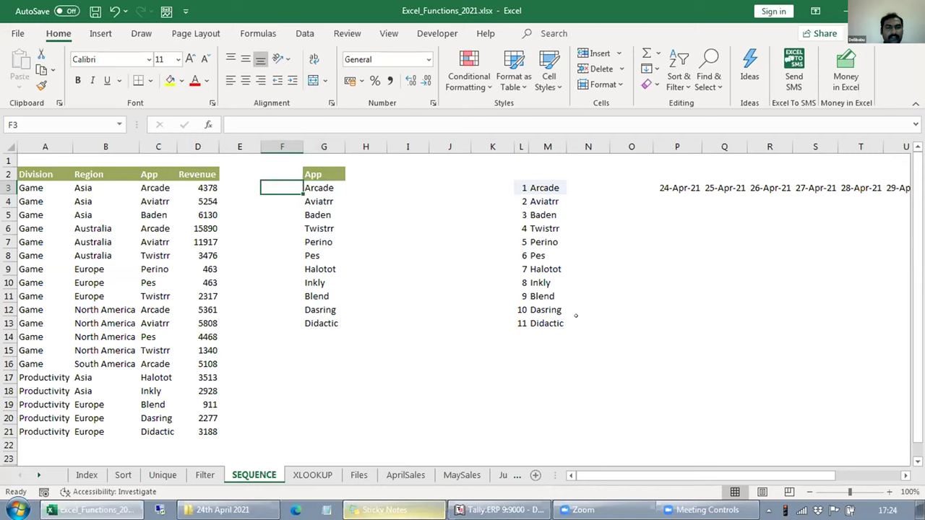
Enter the header Sl.no in F2 beside the App header and make it bold.
key(Up)
text(Sl)
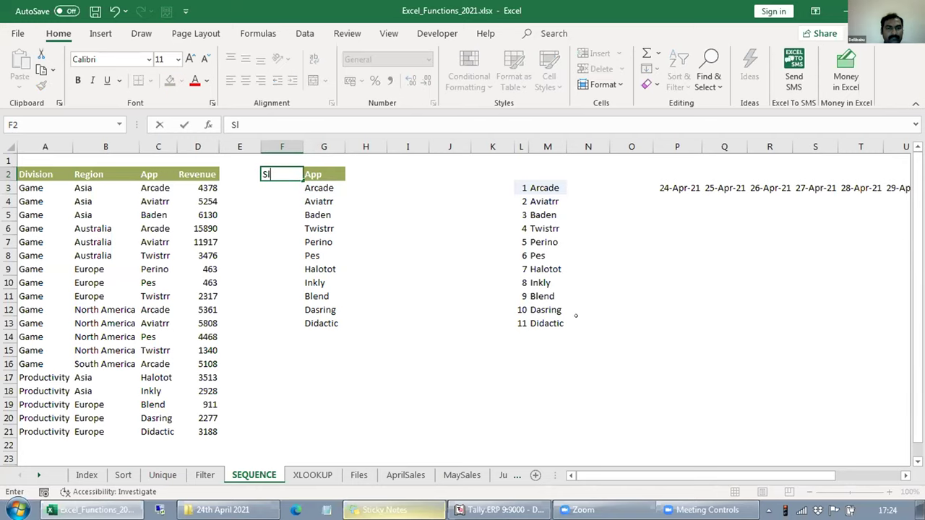
text(.no)
key(Return)
key(Up)
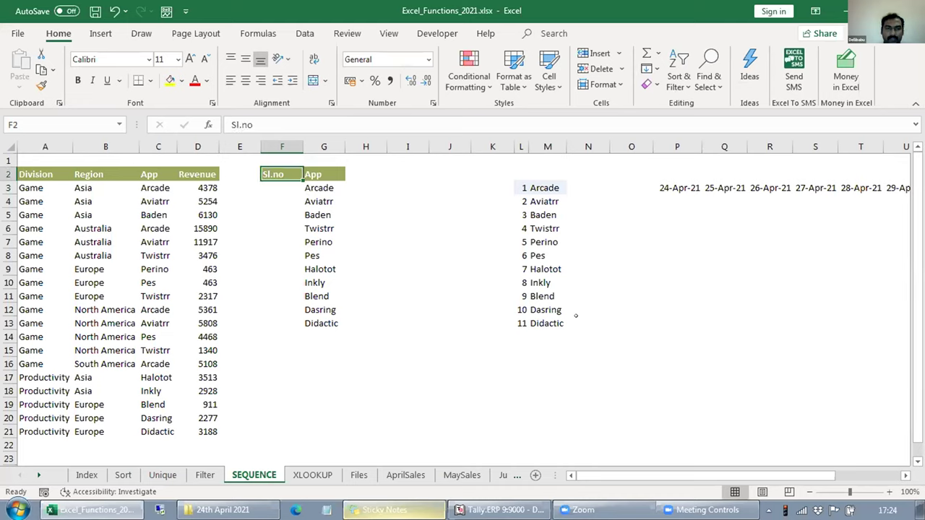
key(ctrl+b)
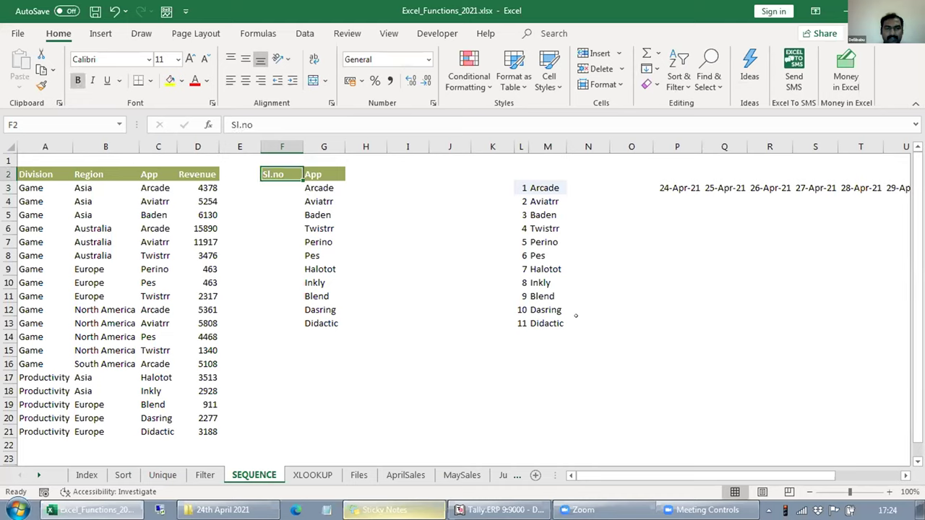
key(Down)
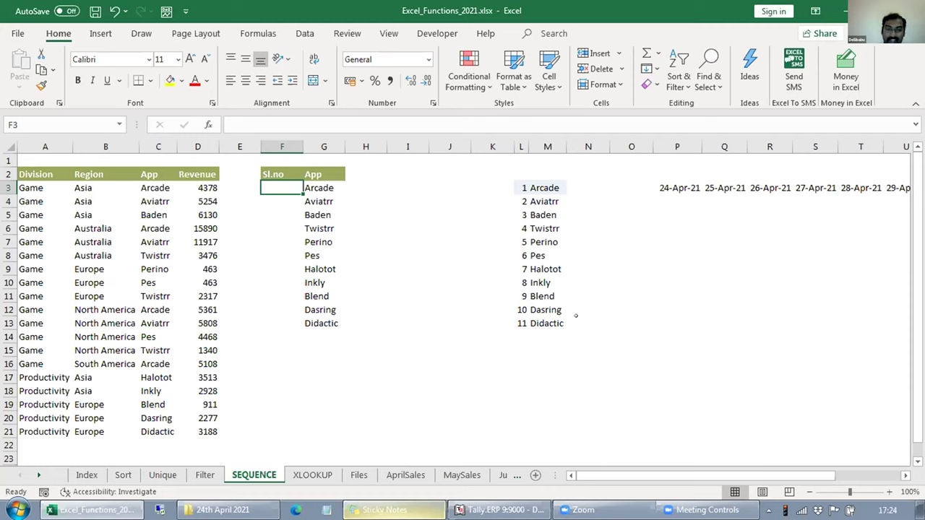
text(=ro)
key(BackSpace)
key(BackSpace)
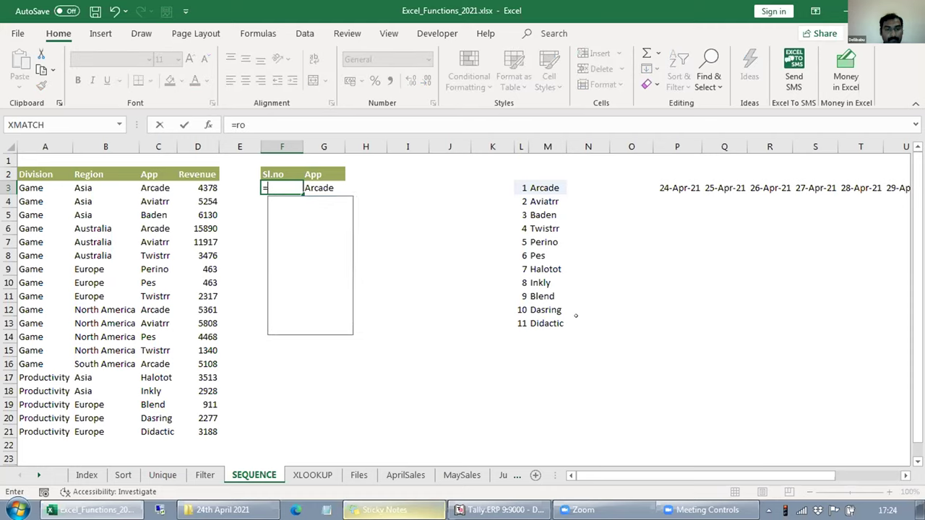
text(seq)
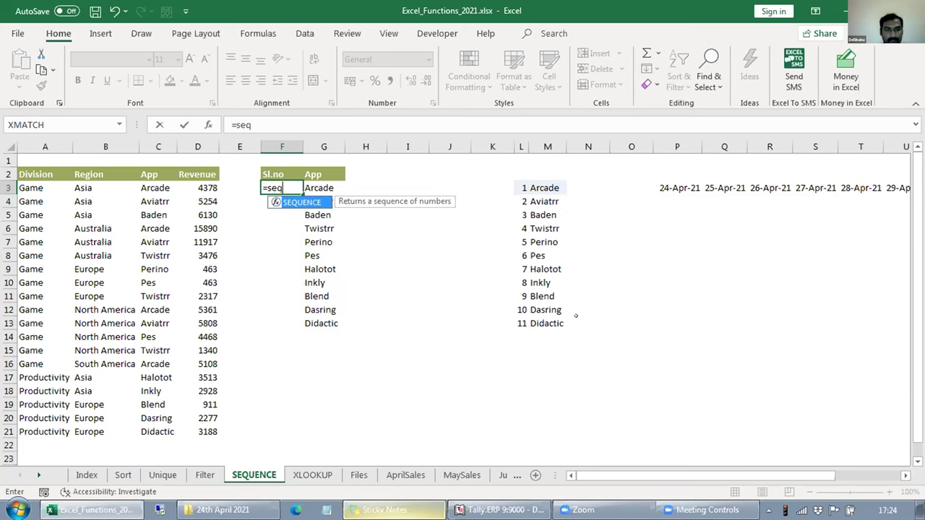
key(Tab)
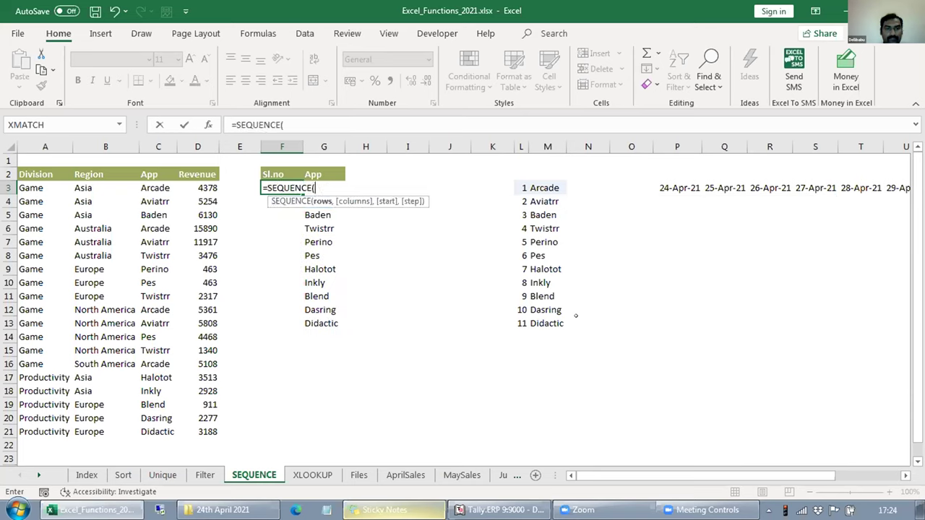
key(Escape)
Insert seven blank columns before the Sl.no column and make F3 the active cell.
key(ctrl+space)
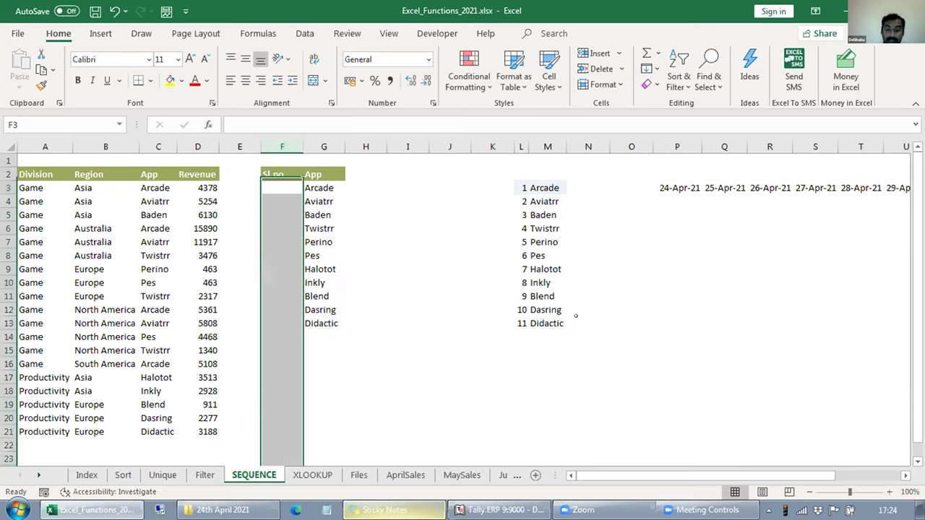
key(ctrl+plus)
key(ctrl+plus)
key(ctrl+plus)
key(ctrl+plus)
key(ctrl+plus)
key(ctrl+plus)
key(ctrl+plus)
key(Down)
key(Up)
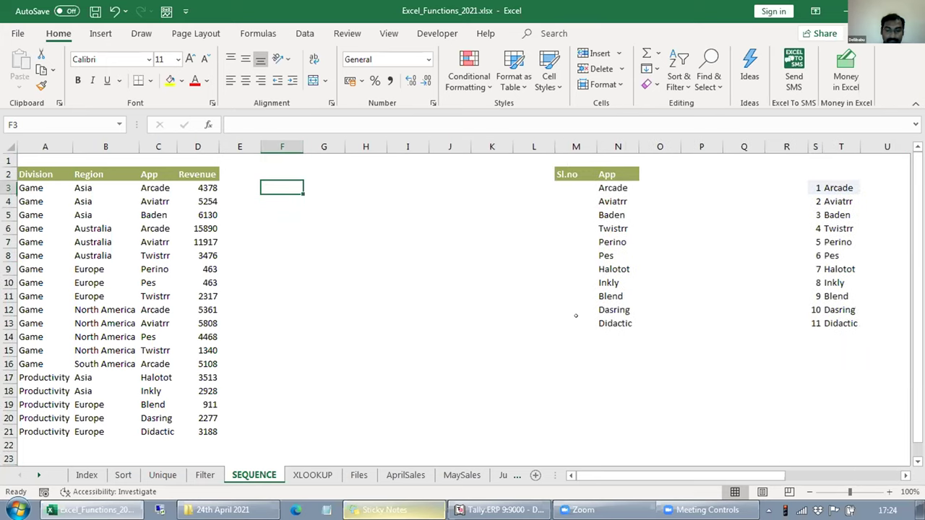
Enter the formula =SEQUENCE(10) in F3 to generate a ten-row number list.
text(=s)
text(w)
key(BackSpace)
text(e)
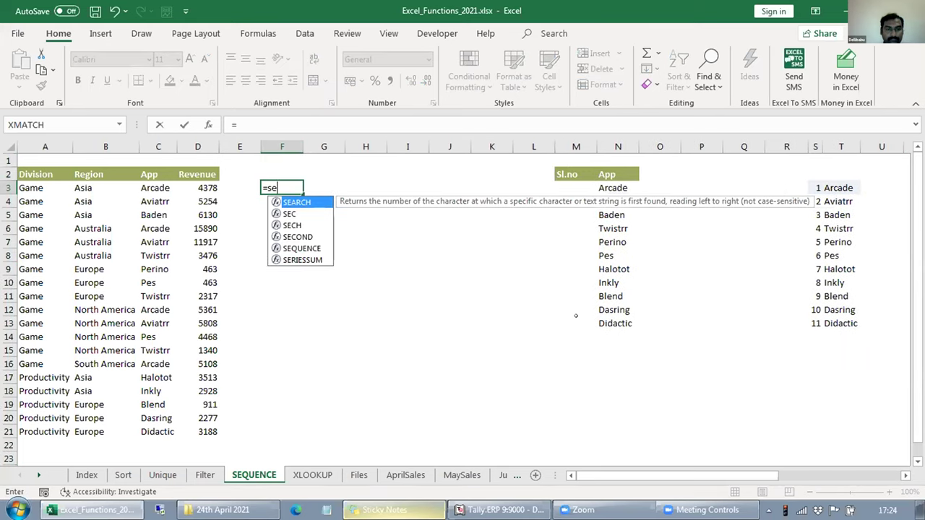
key(Tab)
key(BackSpace)
key(BackSpace)
key(BackSpace)
key(BackSpace)
key(BackSpace)
key(Down)
key(Down)
key(Down)
key(Down)
key(Tab)
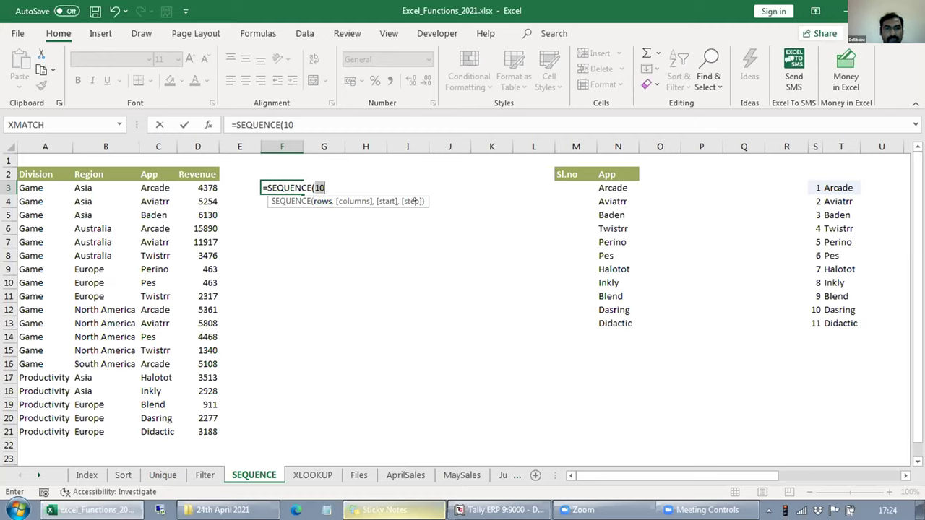
key(Right)
key(BackSpace)
key(BackSpace)
text(10))
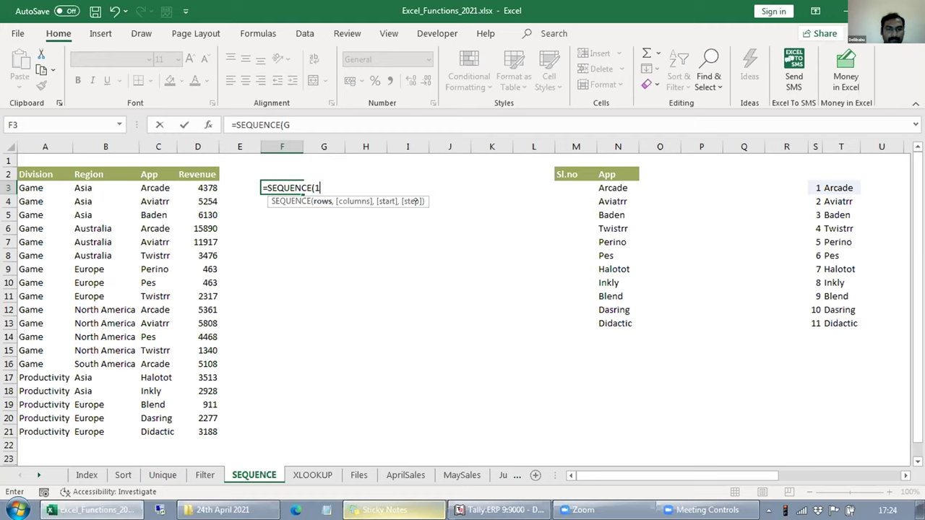
key(Return)
Examine the spilled SEQUENCE numbers down column F and return to F3.
key(Up)
key(Right)
key(Left)
key(Down)
key(Down)
key(Down)
key(Down)
key(Down)
key(Down)
key(Down)
key(Down)
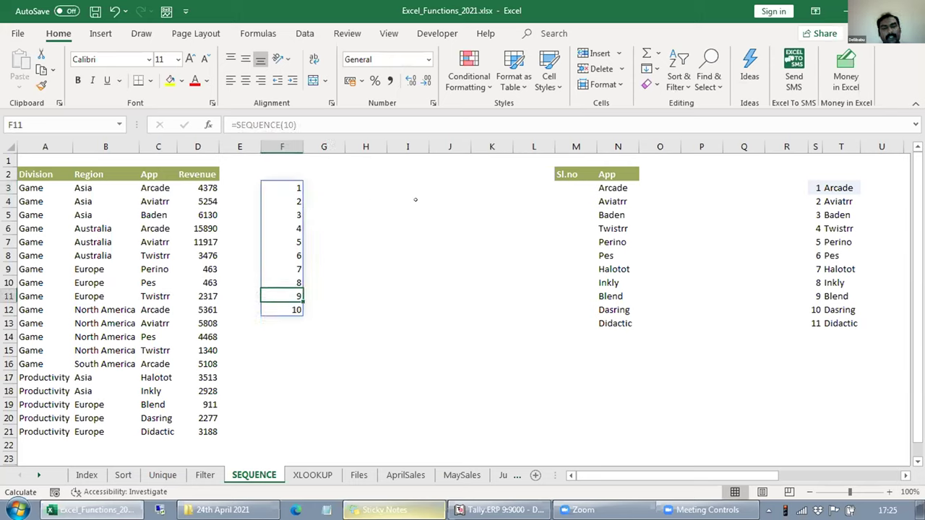
key(Up)
key(Up)
key(Up)
key(Up)
key(Up)
key(Up)
key(Up)
key(Up)
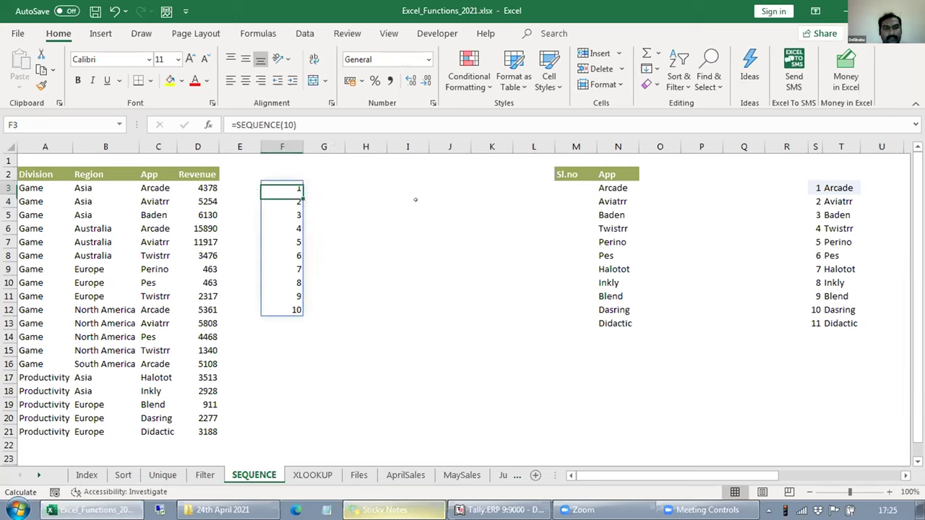
Add a columns argument of 4 to the F3 formula, making it =SEQUENCE(10,4).
key(F2)
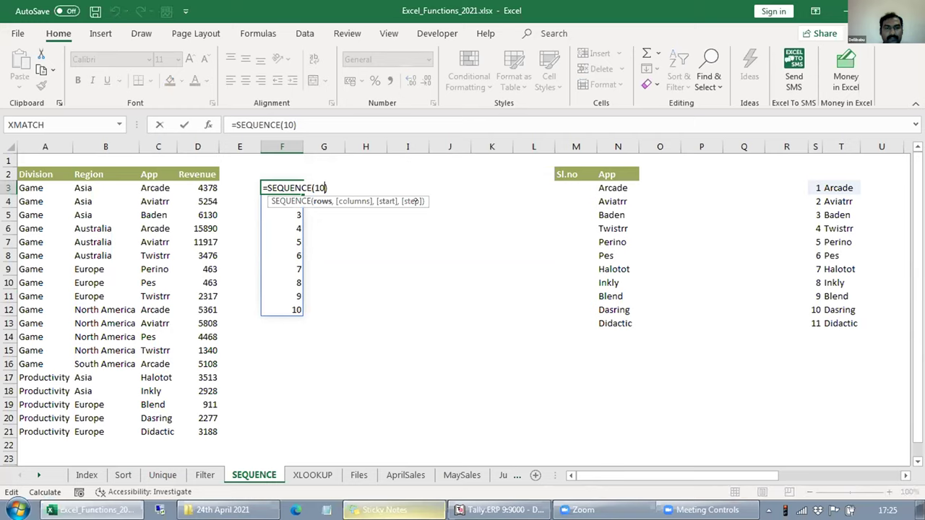
text(,)
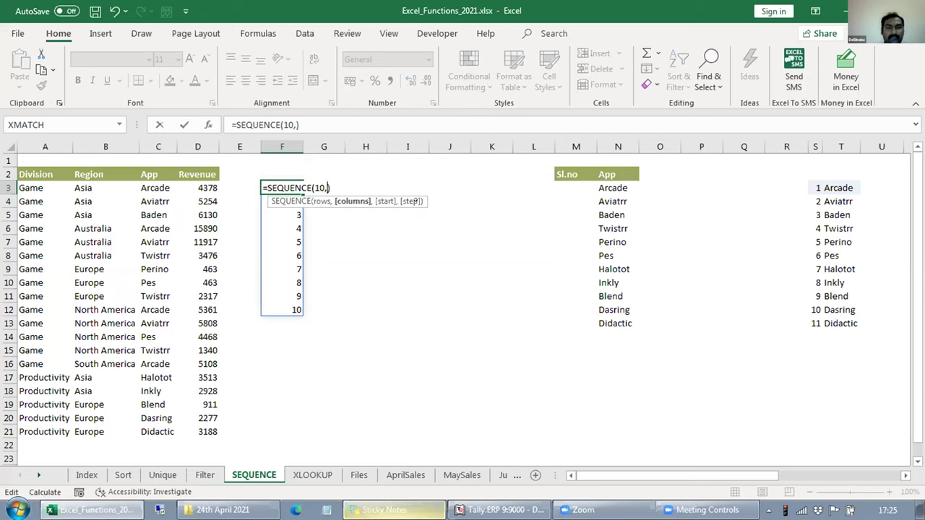
text())
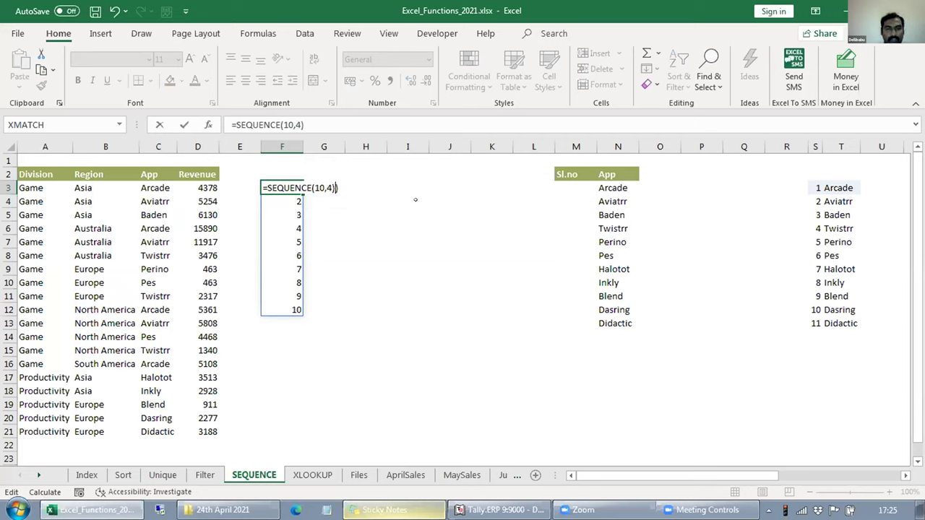
key(BackSpace)
key(ctrl+Return)
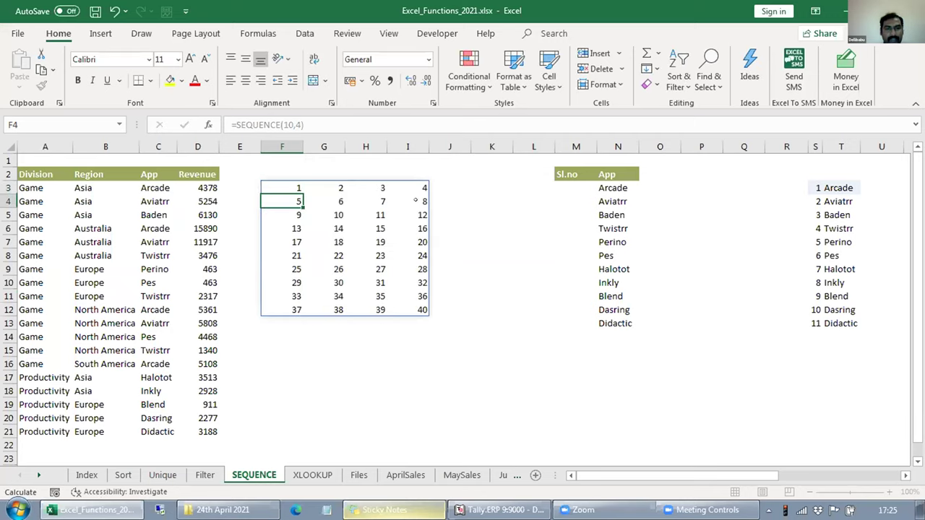
Examine how the spilled numbers run across the four columns from F to I.
key(Right)
key(Right)
key(Right)
key(Left)
key(Left)
key(Left)
key(Right)
key(Right)
key(Right)
key(Left)
key(Left)
key(Left)
Extend the SEQUENCE formula in F3 with a start argument after the columns value.
key(F2)
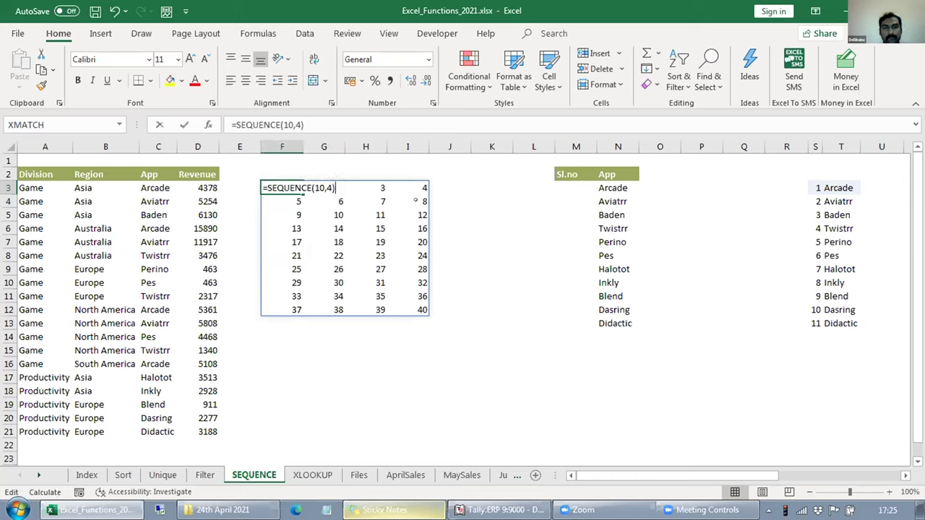
text(,)
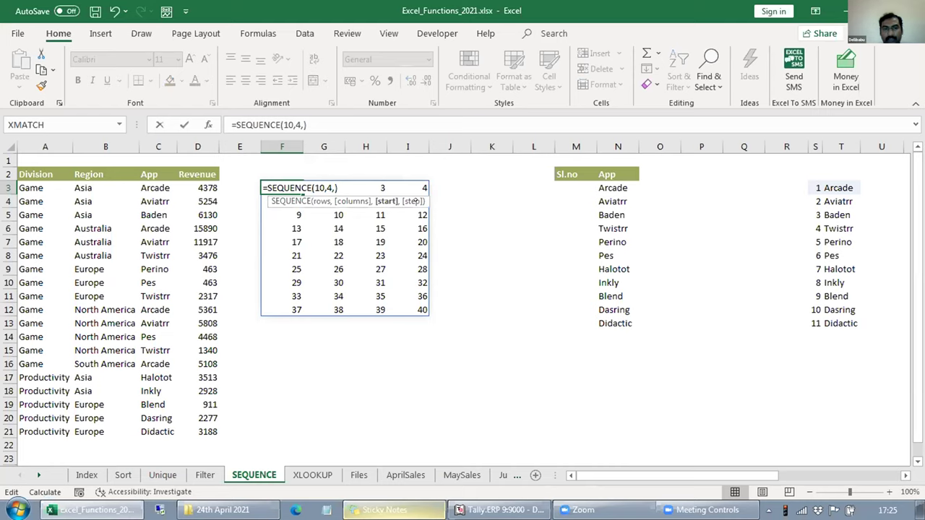
Complete the F3 formula as =SEQUENCE(10,4,1,2), with start 1 and step 2.
text(1,)
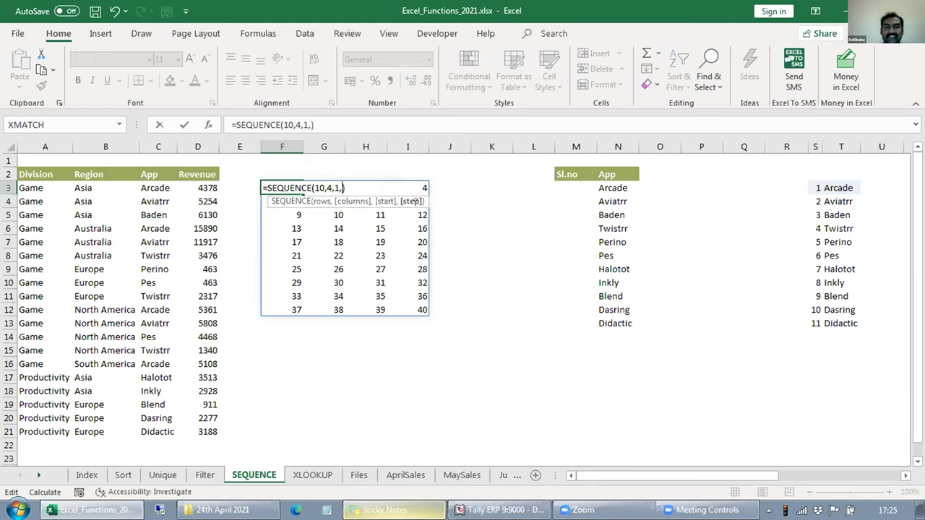
text(2)
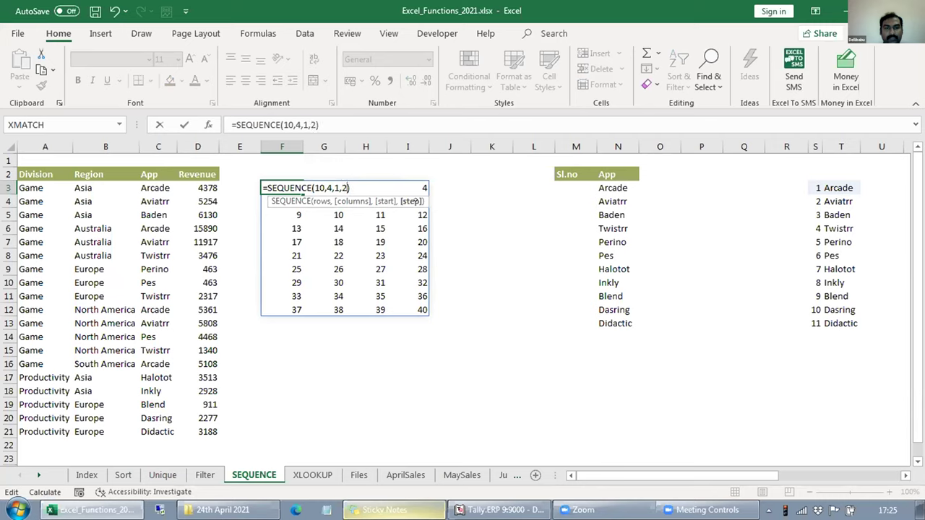
key(ctrl+Return)
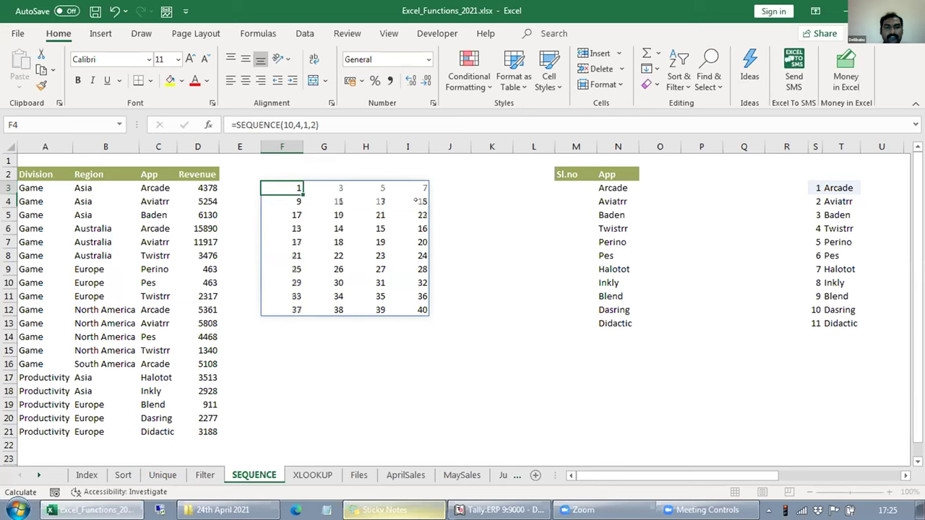
Review the rows, columns, start and step arguments of the SEQUENCE formula in F3.
key(Right)
key(Right)
key(Left)
key(Left)
key(F2)
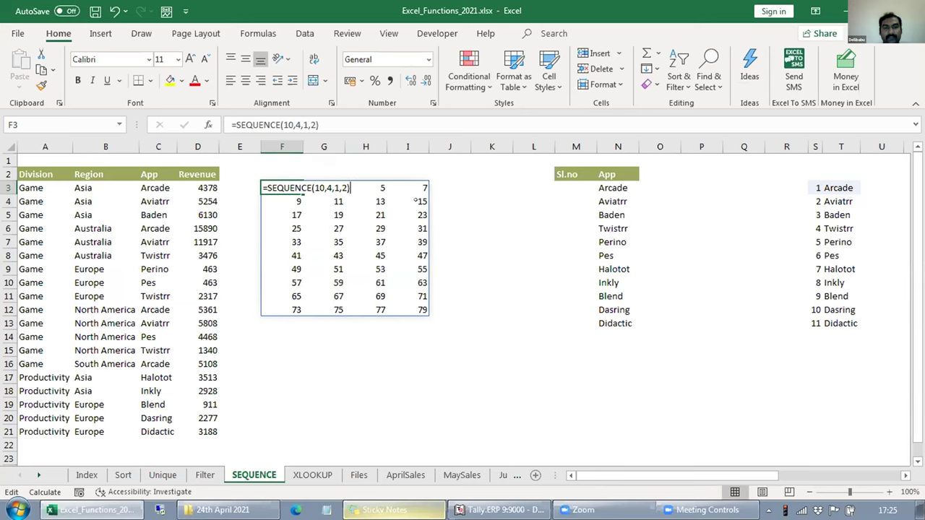
key(Left)
key(Left)
key(Left)
key(Left)
key(Left)
key(Left)
key(Left)
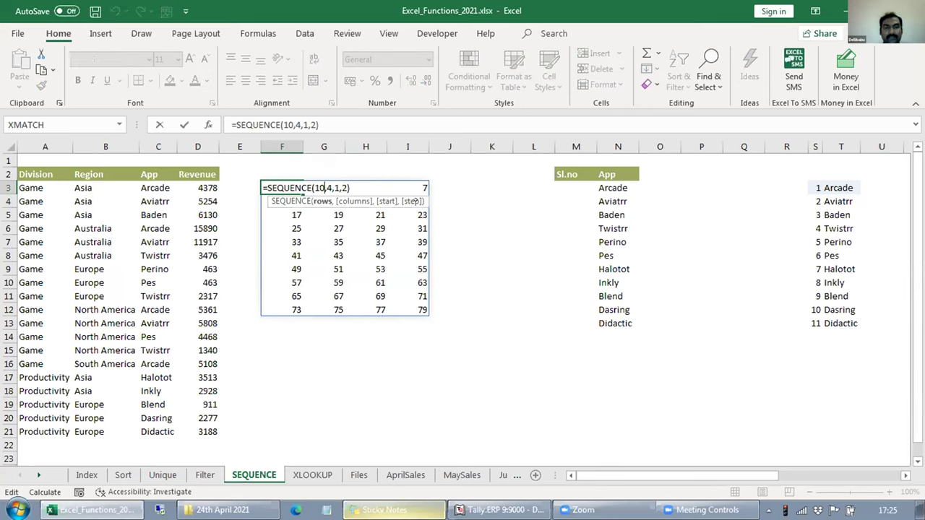
key(Escape)
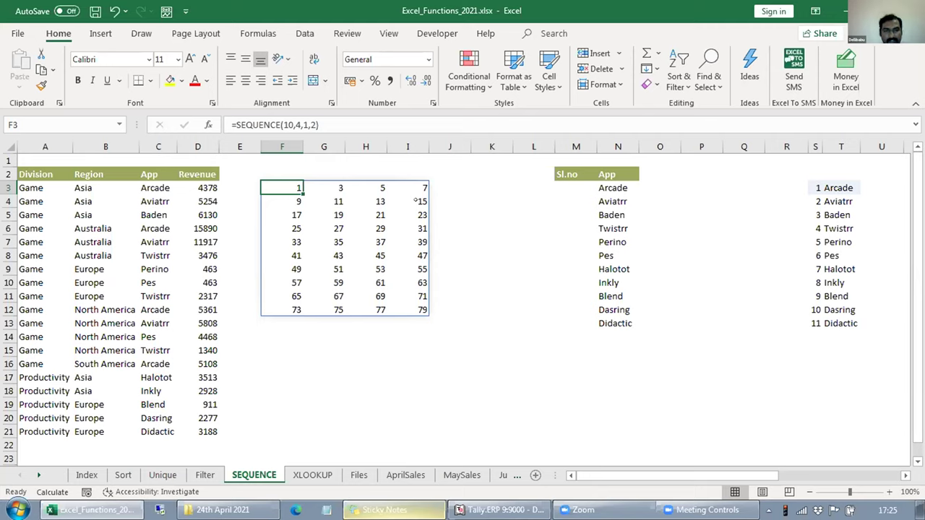
Remove the sequence grid in F3:I12 and delete surplus blank columns so the Sl.no header sits in column G.
key(Up)
key(Down)
key(shift+Down)
key(shift+Down)
key(shift+Down)
key(shift+Down)
key(shift+Down)
key(shift+Down)
key(shift+Down)
key(shift+Down)
key(shift+Down)
key(shift+Right)
key(shift+Right)
key(shift+Right)
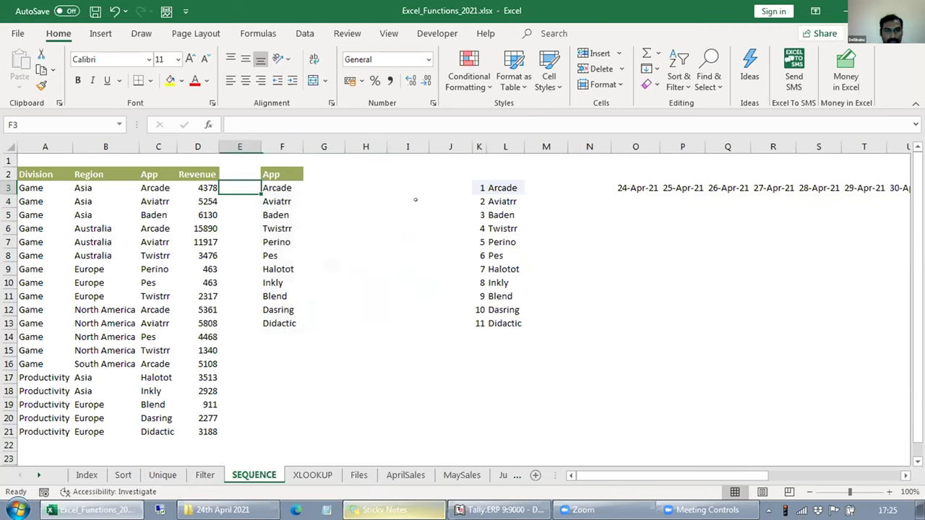
key(Right)
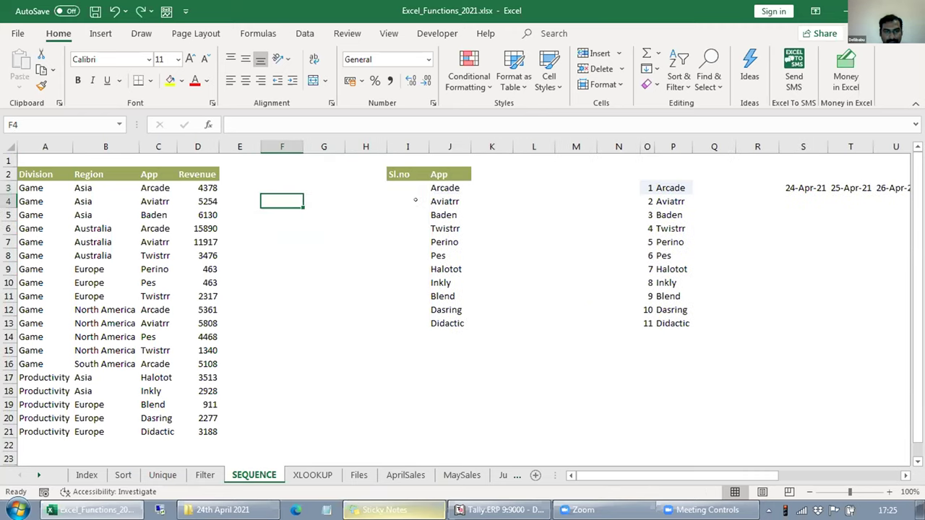
key(ctrl+space)
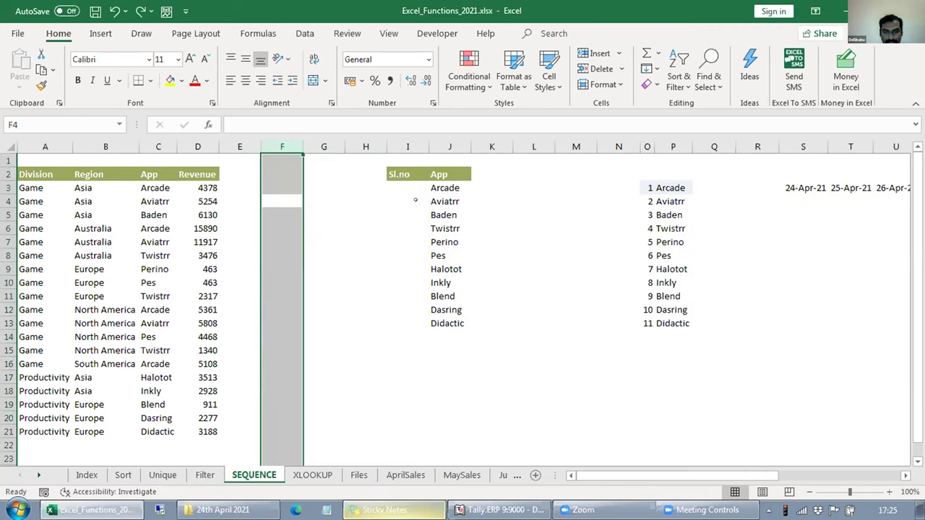
key(ctrl+minus)
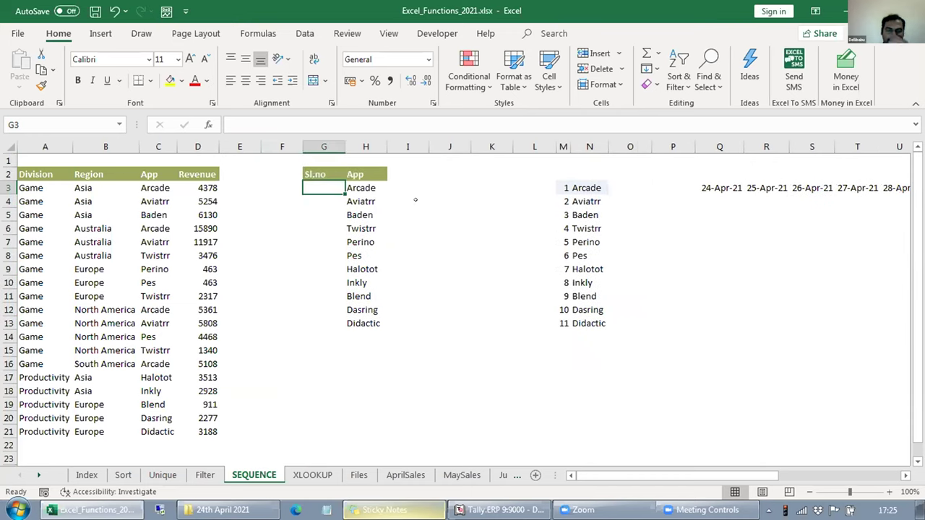
Try to number the app list by entering =SEQUENCE(H3#) in G3.
text(=se)
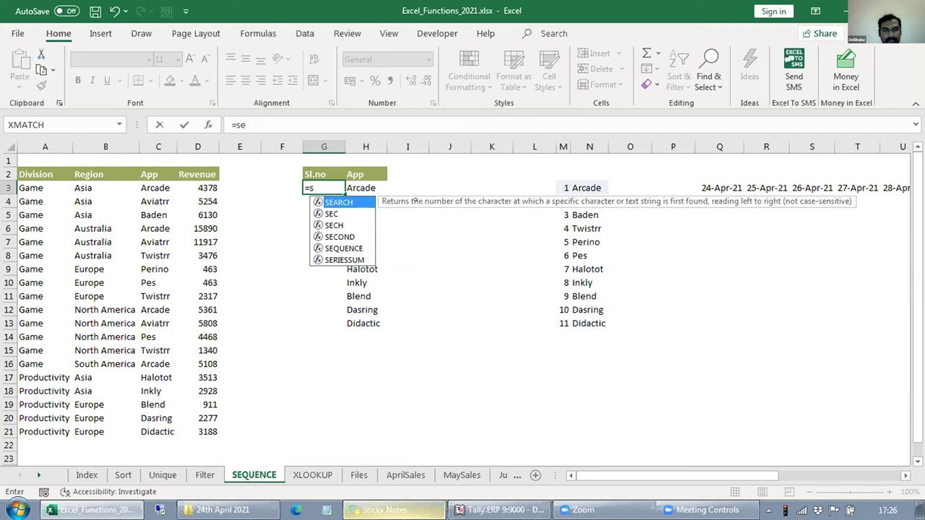
key(Down)
text(eq)
key(Tab)
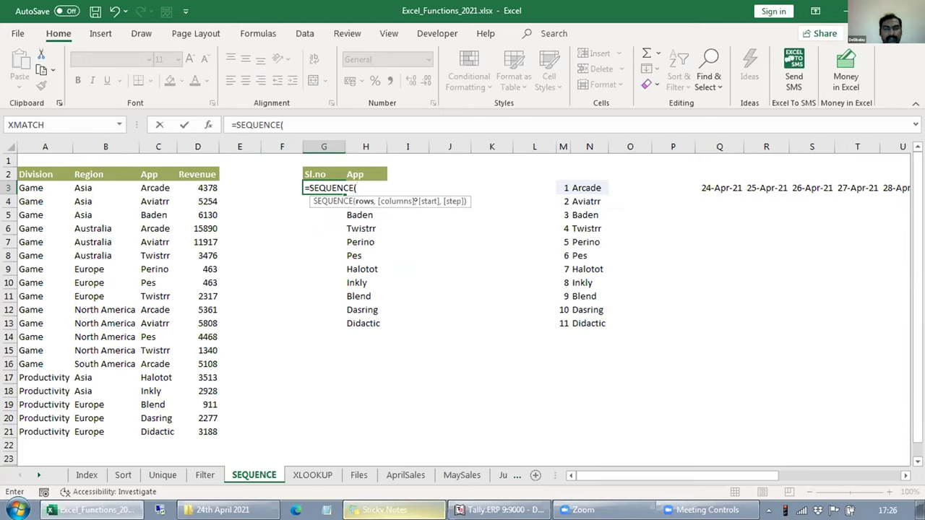
click(366, 188)
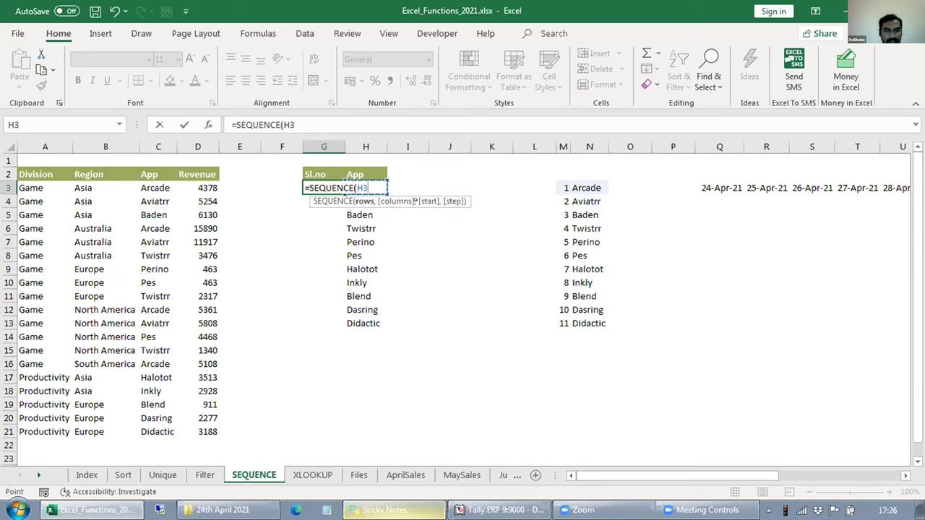
text(#)
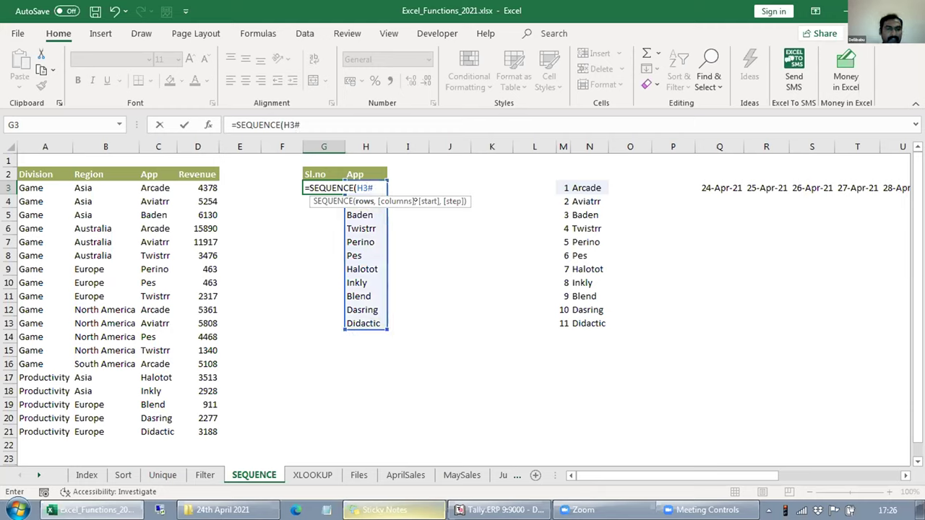
text(,)
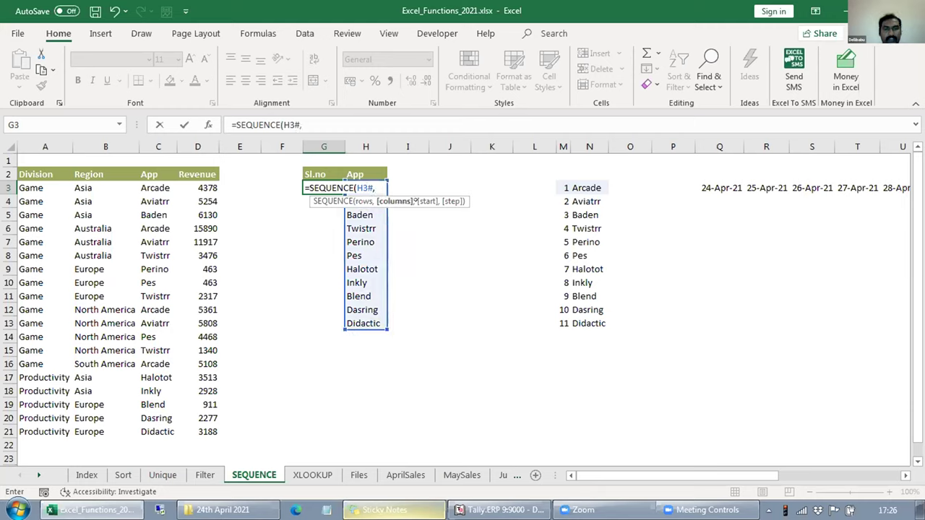
text(,)
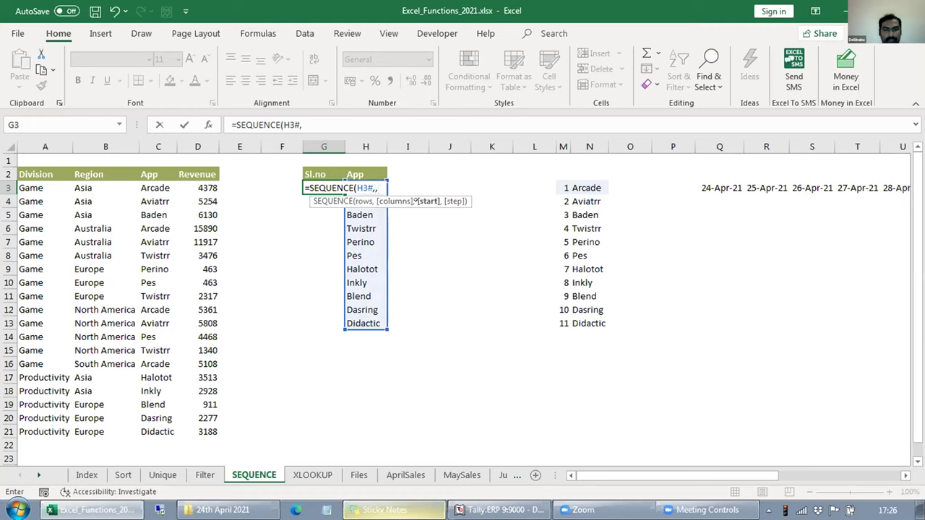
key(BackSpace)
key(BackSpace)
key(Return)
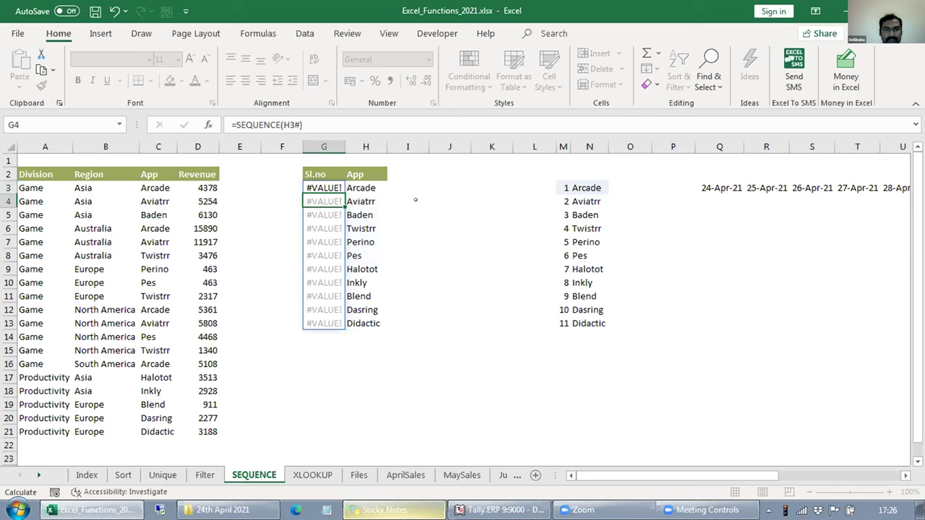
Change the G3 formula to =SEQUENCE(COUNTA(H3#)) so the row count comes from the spilled app list.
key(Up)
key(F2)
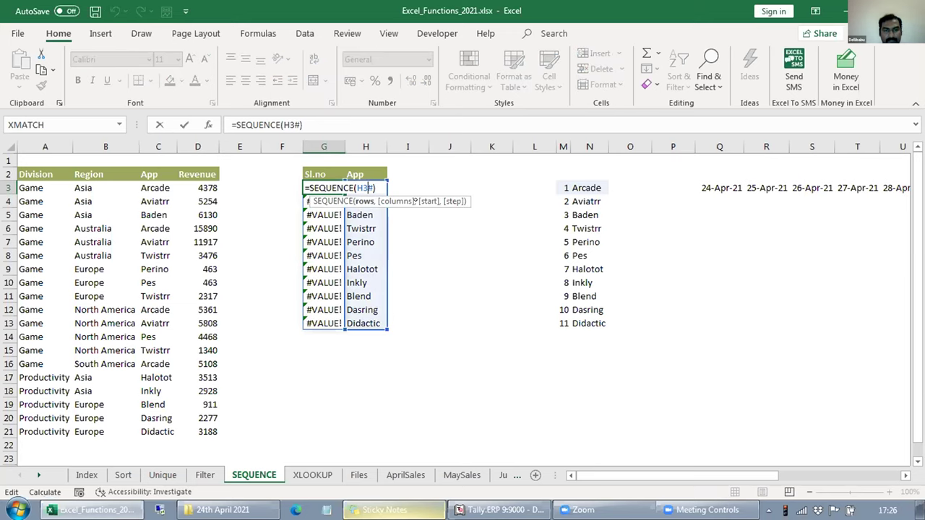
key(BackSpace)
key(BackSpace)
key(BackSpace)
text(cou)
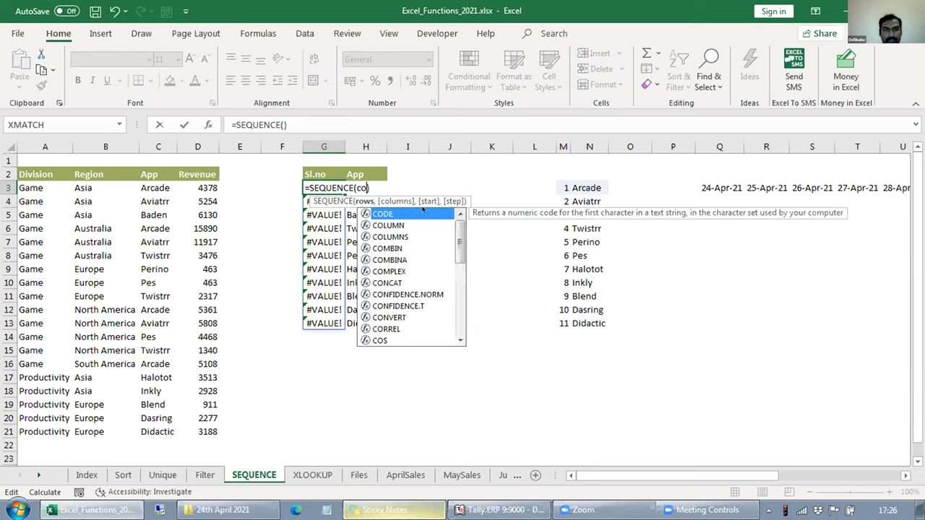
key(Down)
key(Tab)
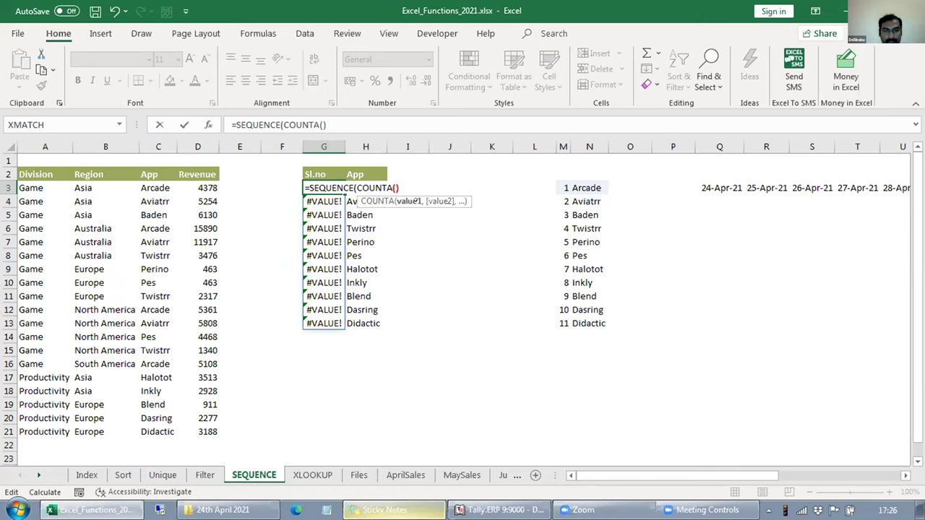
key(Left)
click(405, 252)
key(Left)
key(Up)
key(Up)
key(Up)
key(Up)
key(Up)
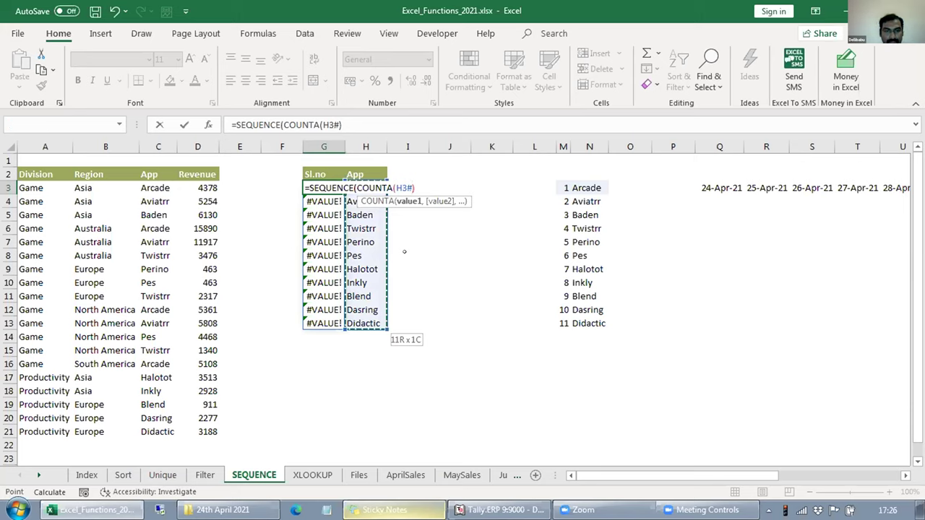
key(F2)
key(Right)
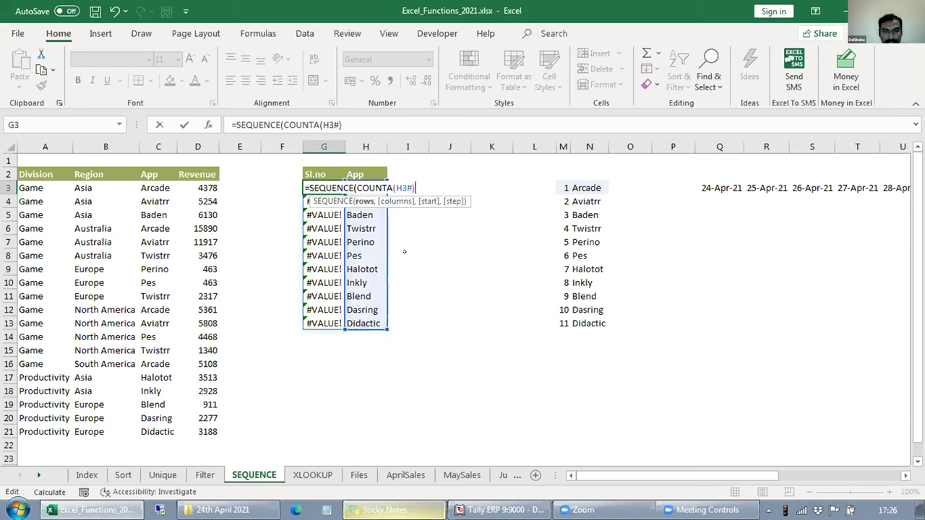
text())
key(Return)
key(Up)
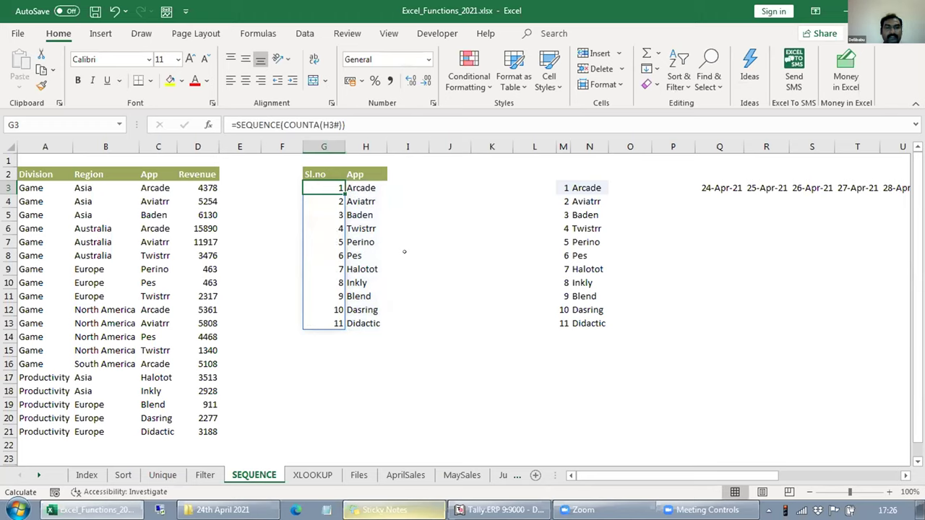
Examine how COUNTA supplies the rows argument of the SEQUENCE formula in G3.
key(F2)
key(Left)
key(Left)
key(Left)
key(Left)
key(Left)
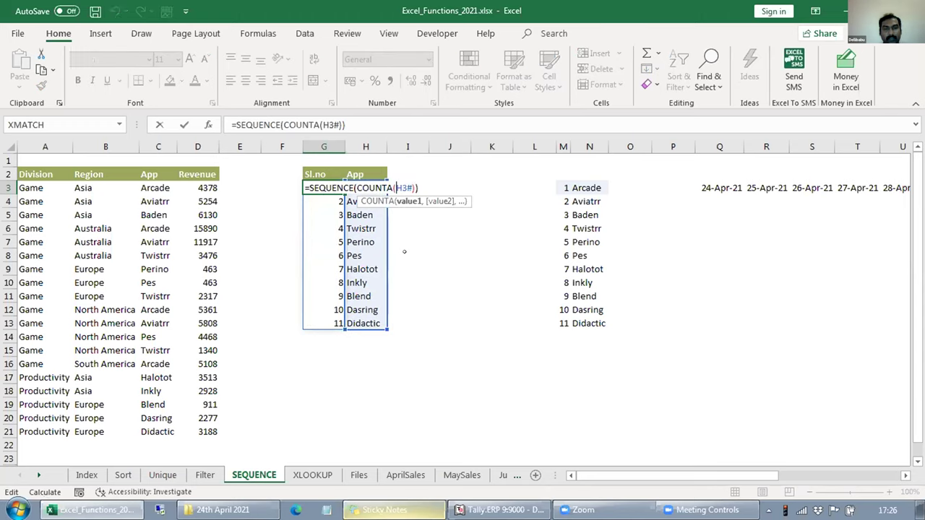
key(Left)
text())
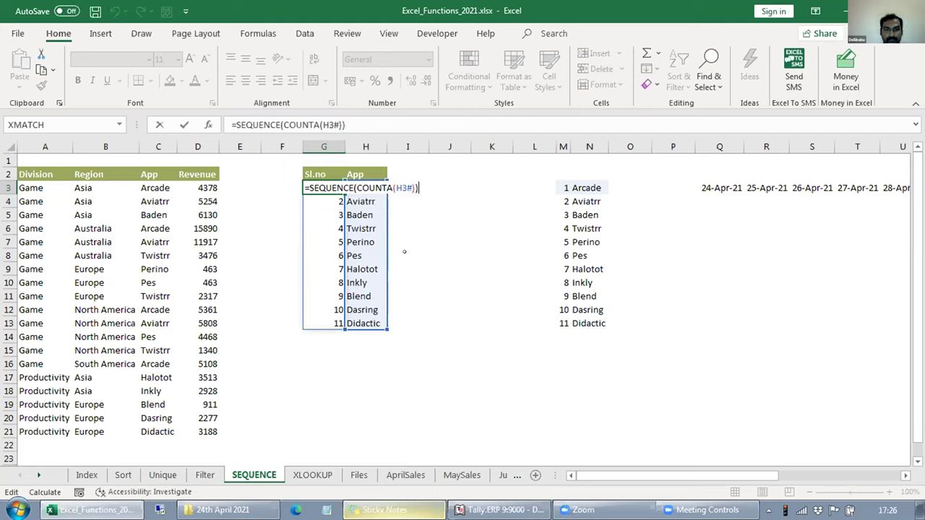
key(Return)
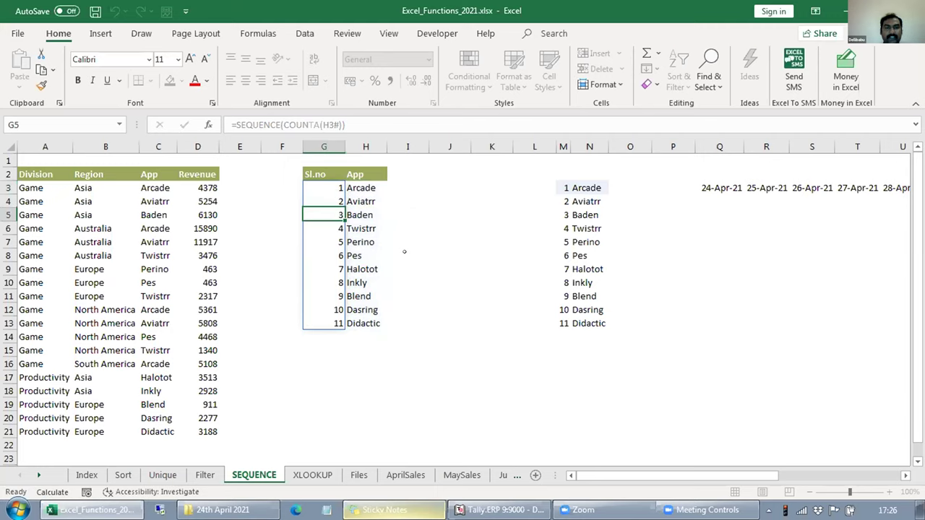
Replace the app name in C12 of the source data with aa.
key(Right)
key(ctrl+Down)
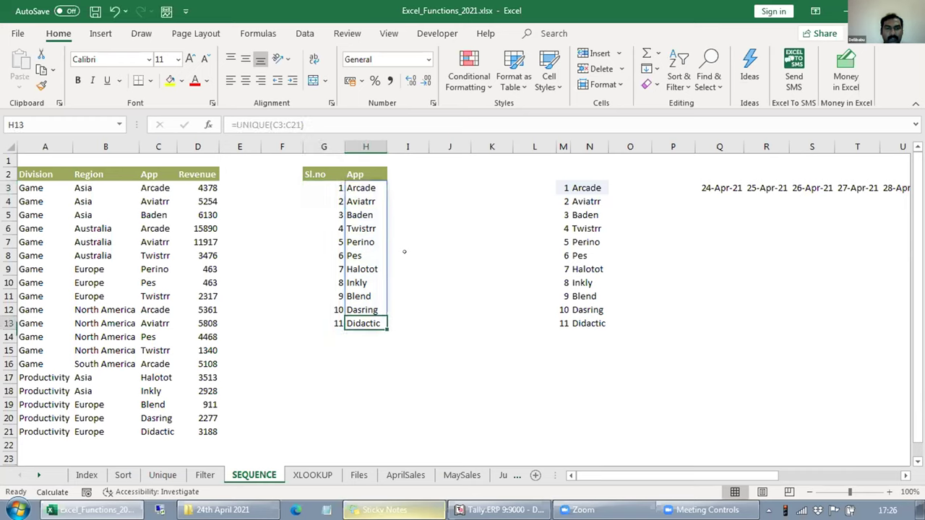
key(Left)
key(Left)
key(Left)
key(Left)
key(Left)
key(Up)
text(aa)
key(Return)
key(Right)
key(Left)
key(Up)
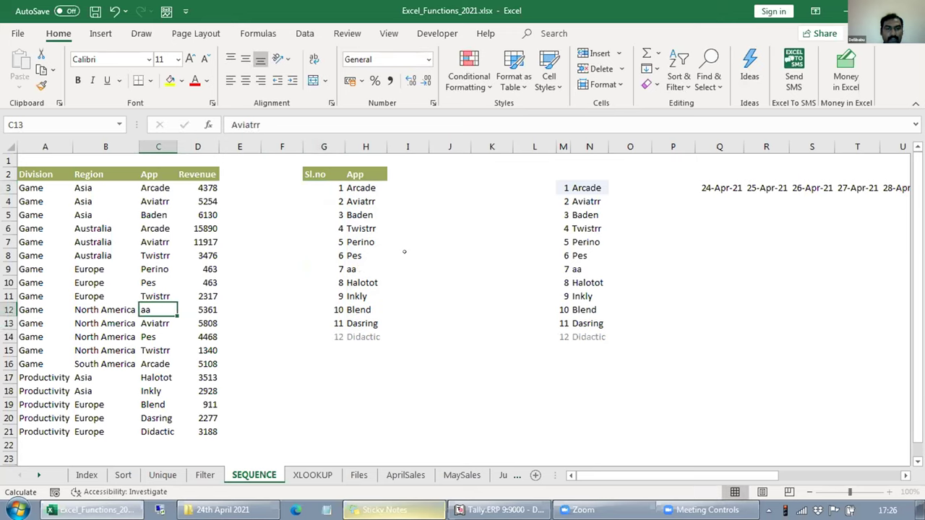
Replace the app names in C7, C8 and C9 with bb, cc and dd.
key(Up)
key(Up)
key(Up)
key(Up)
key(Up)
text(bb)
key(Return)
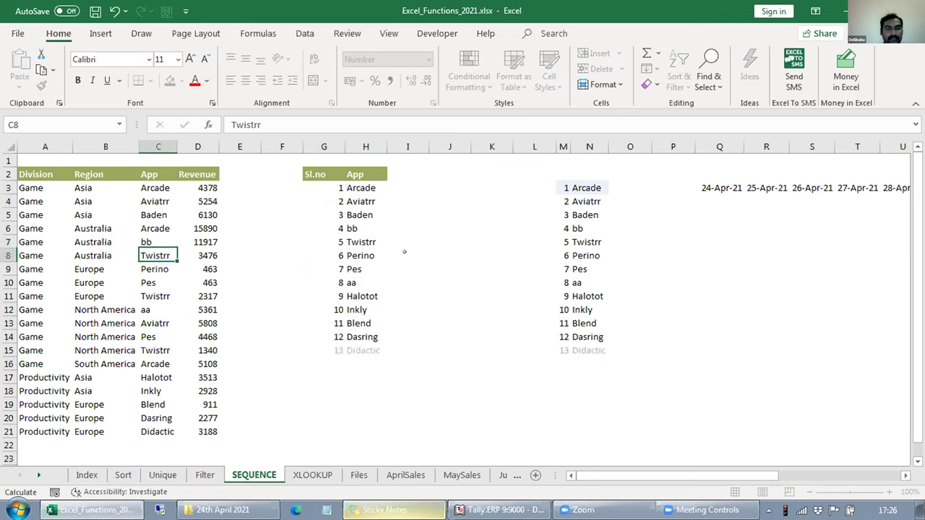
text(cc)
key(Down)
text(dd)
key(Return)
Check the spilled App list in column H and the matching serial numbers in column G down to their last rows.
key(Up)
key(Up)
key(Up)
key(Right)
key(Right)
key(Right)
key(Right)
key(Down)
key(ctrl+Down)
key(Down)
key(Right)
key(Up)
key(Up)
key(Up)
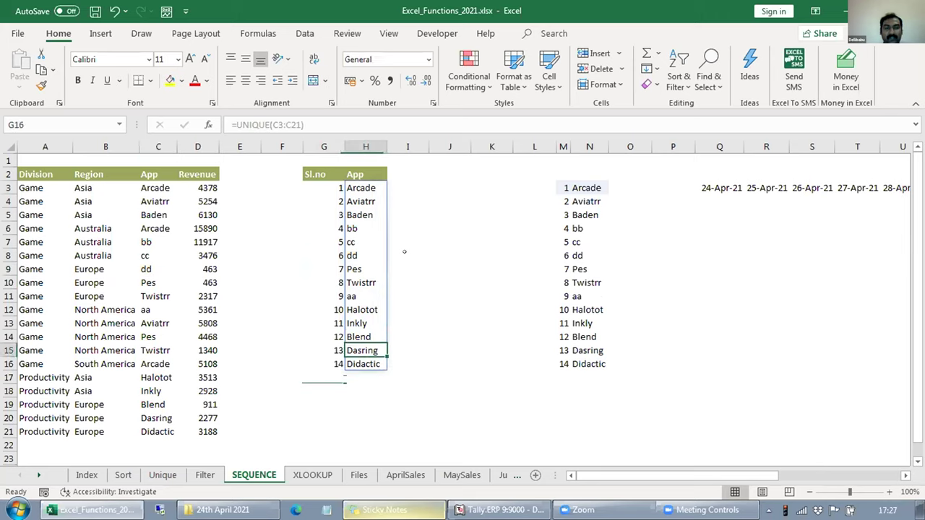
key(Left)
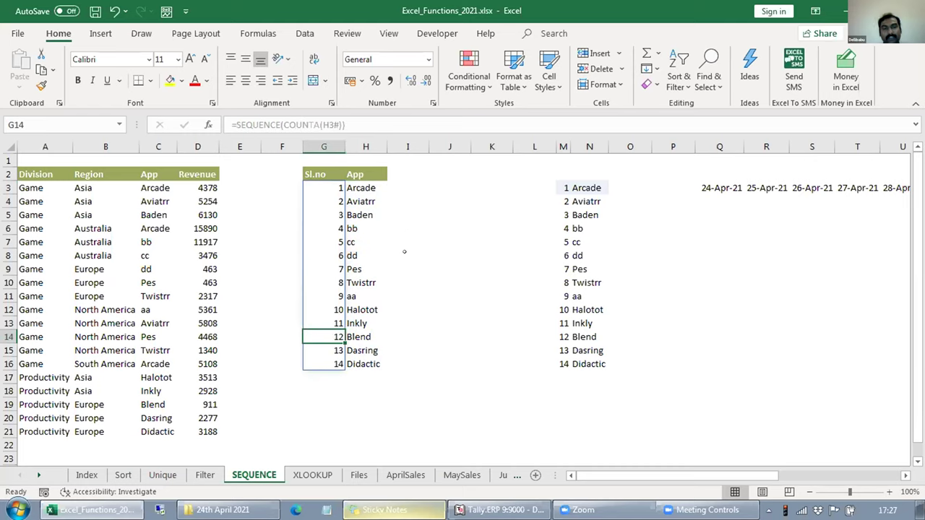
key(ctrl+Up)
key(Down)
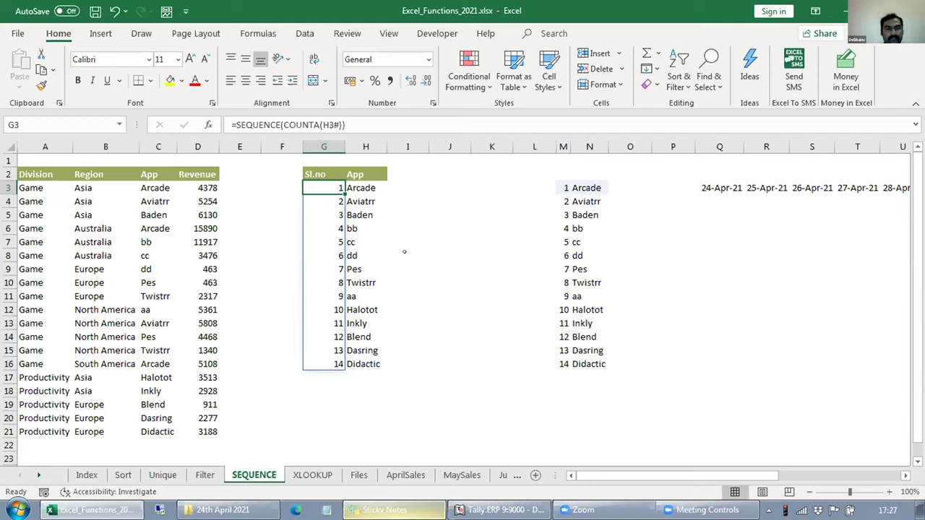
Center-align the contents of the Sl.no column.
key(ctrl+space)
key(Down)
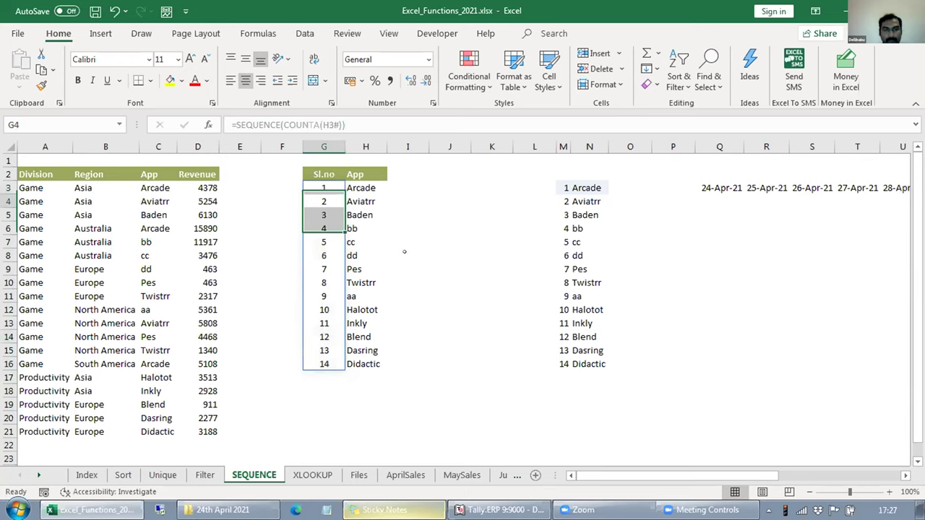
key(Right)
key(Right)
key(Up)
key(Left)
key(Left)
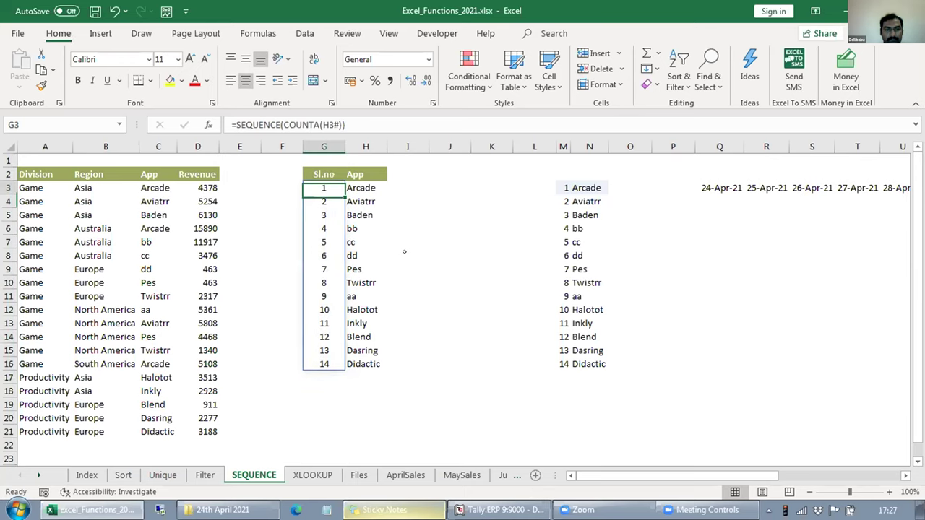
Insert four blank columns before the Sl.no column on the SEQUENCE sheet.
key(ctrl+space)
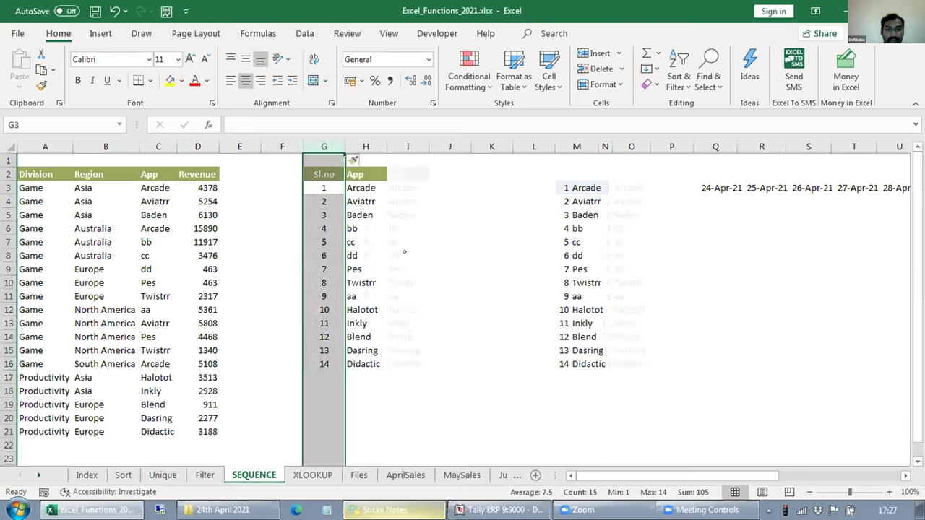
key(ctrl+plus)
key(Right)
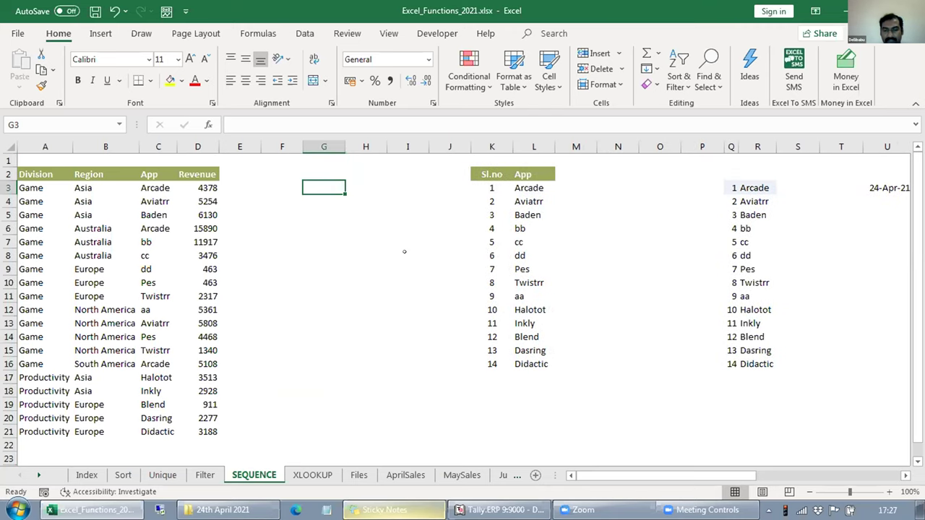
Enter =SEQUENCE(10,,TODAY(),1) in G3 to spill ten consecutive dates starting from today.
text(=se)
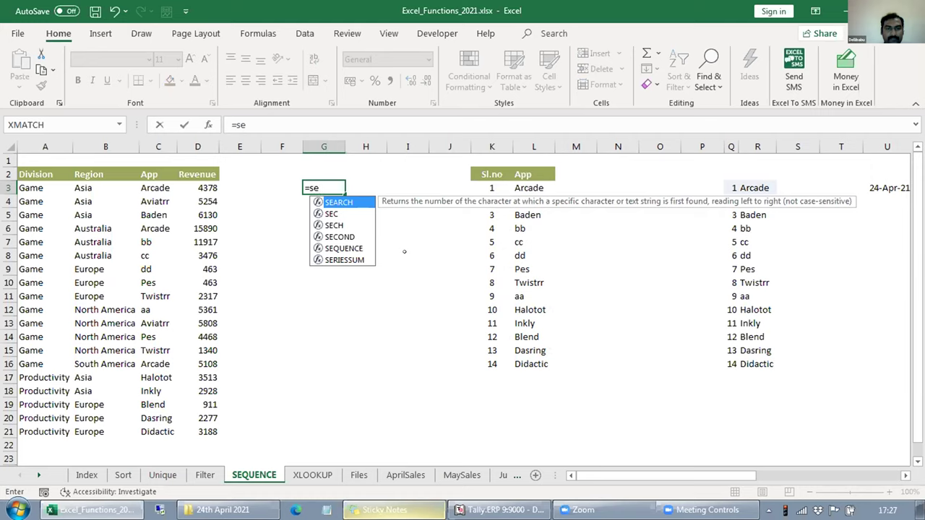
key(Down)
key(Down)
key(Down)
key(Down)
key(Tab)
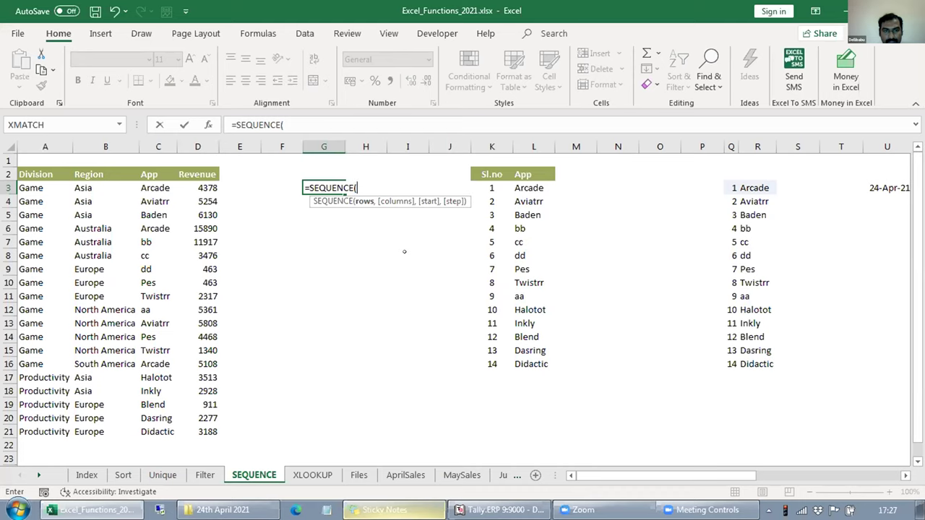
text(10)
key(BackSpace)
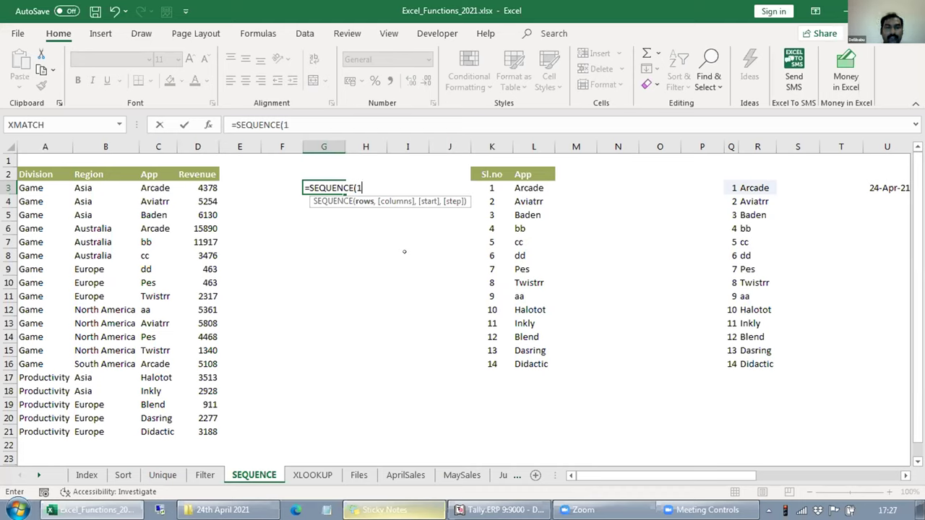
text(0,)
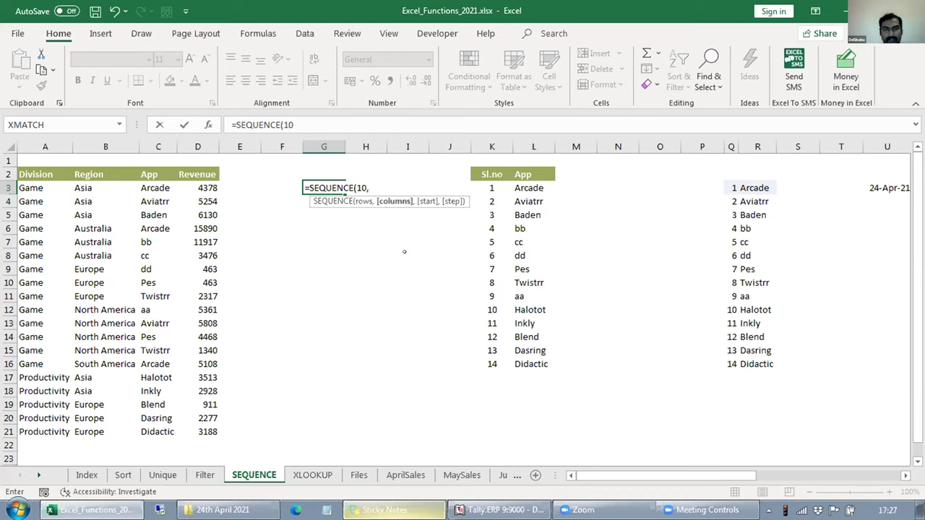
text(,)
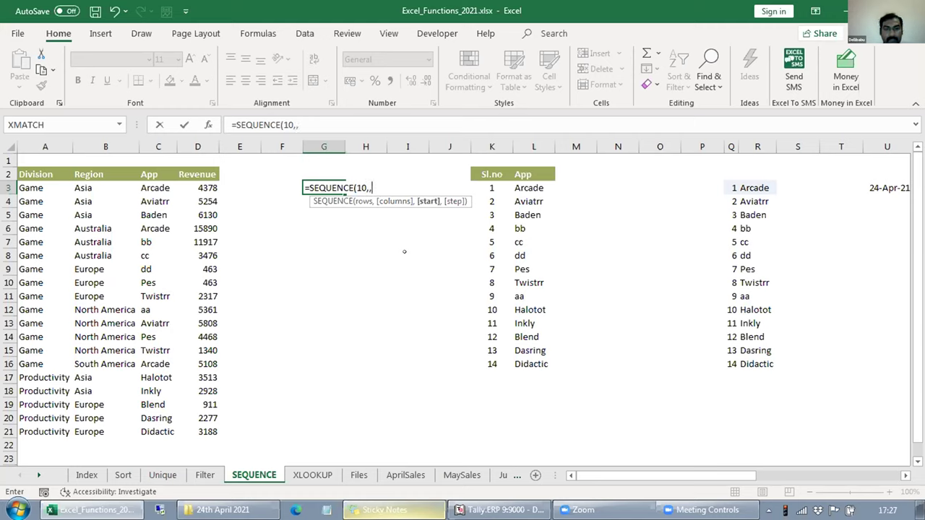
text(TODAY())
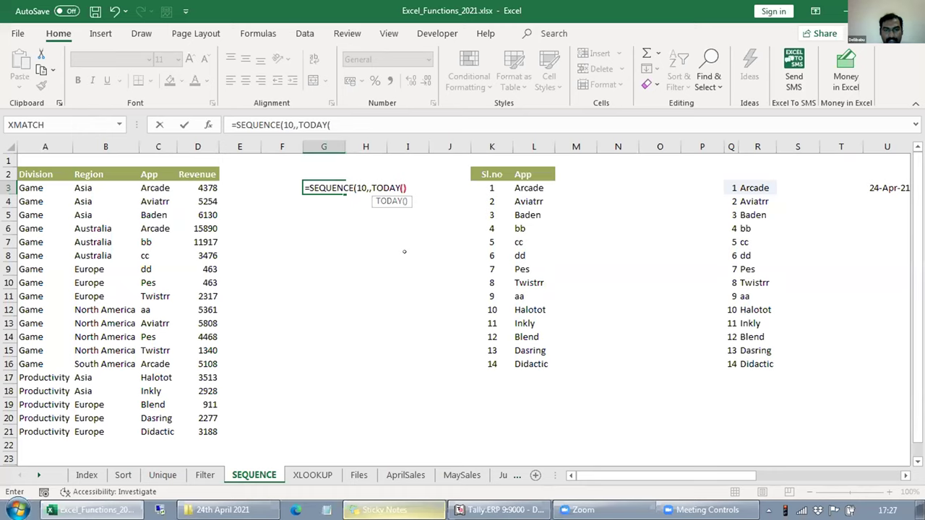
text(,1))
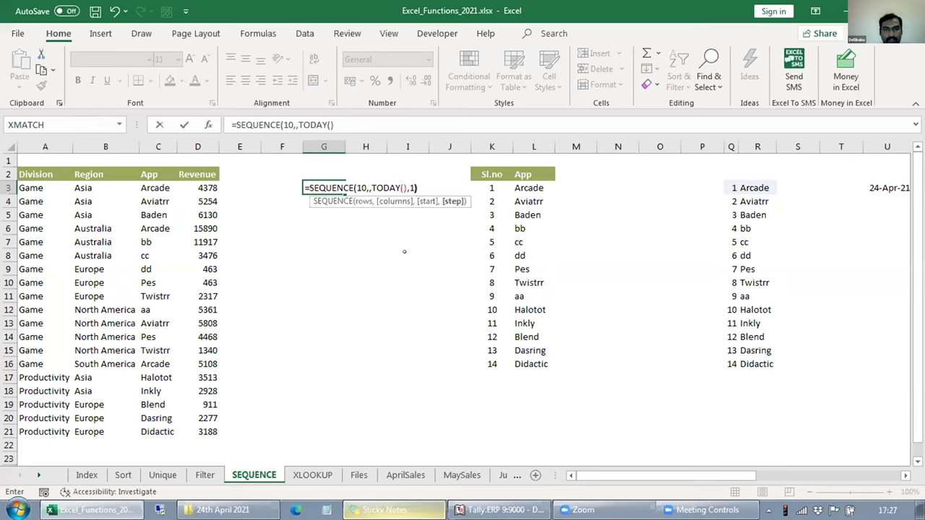
key(Return)
Format column G as day-month-year dates and autofit its width.
key(Up)
key(ctrl+space)
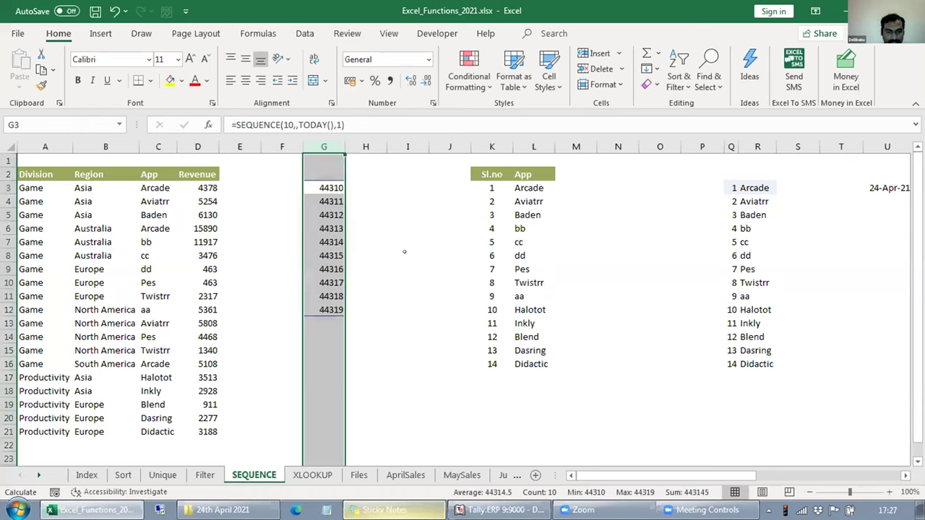
key(ctrl+shift+3)
key(Return)
key(alt+o)
key(c)
key(a)
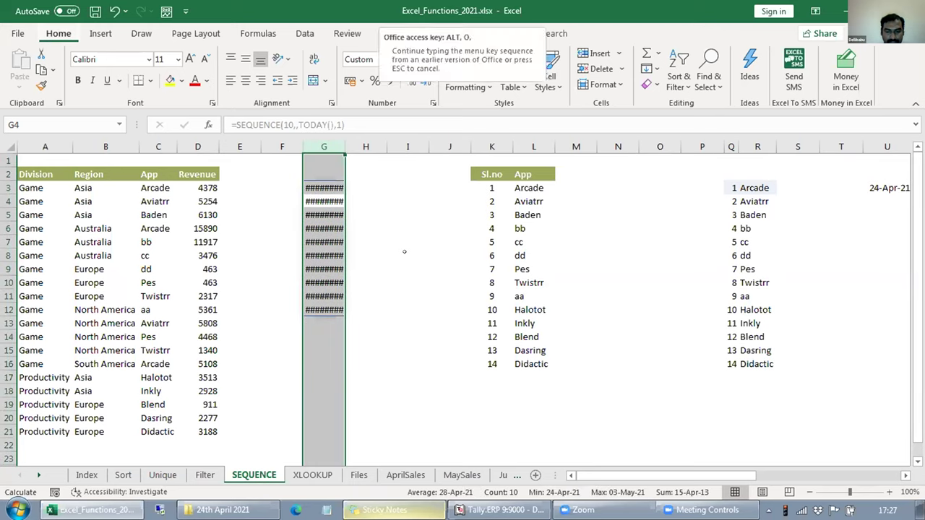
Examine the TODAY() start argument and the step argument of the SEQUENCE formula in G3.
key(Up)
key(F2)
key(Escape)
key(Right)
key(Right)
key(Right)
key(Right)
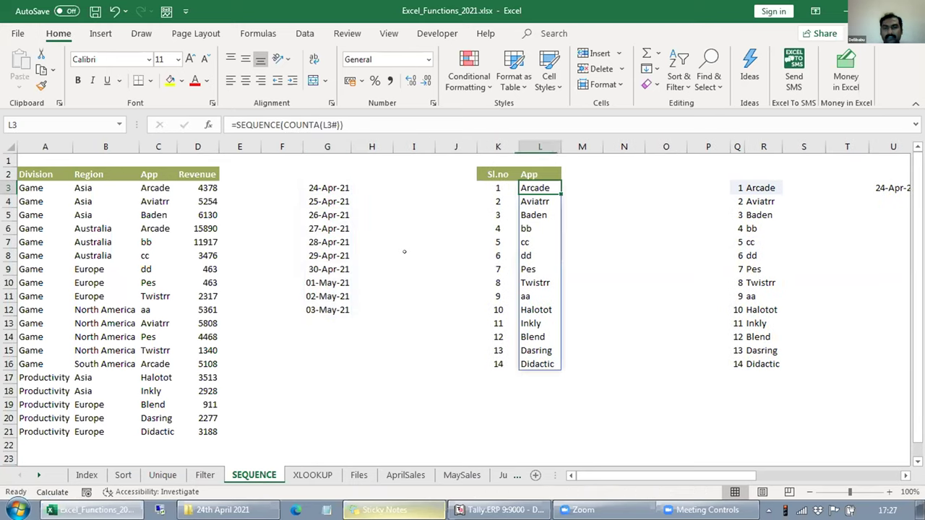
key(Left)
key(Left)
key(Left)
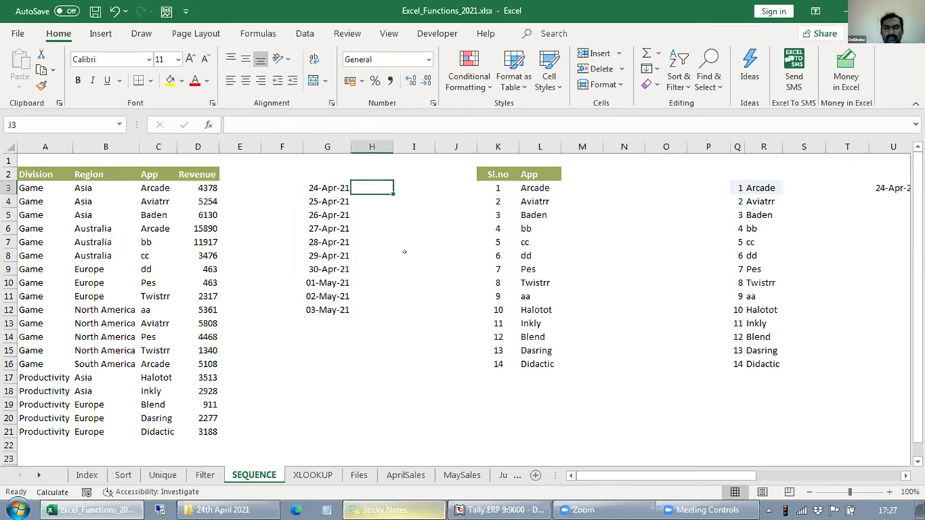
key(Left)
key(F2)
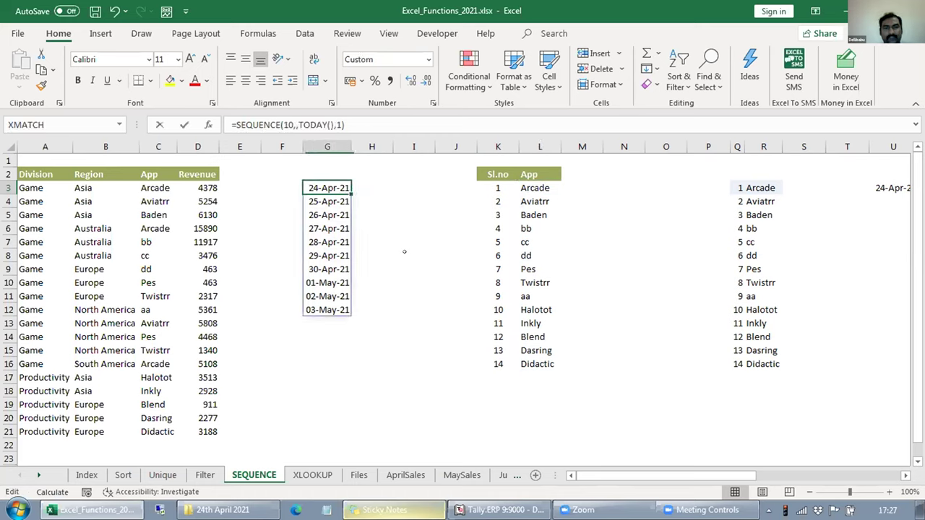
key(Left)
key(Left)
key(Left)
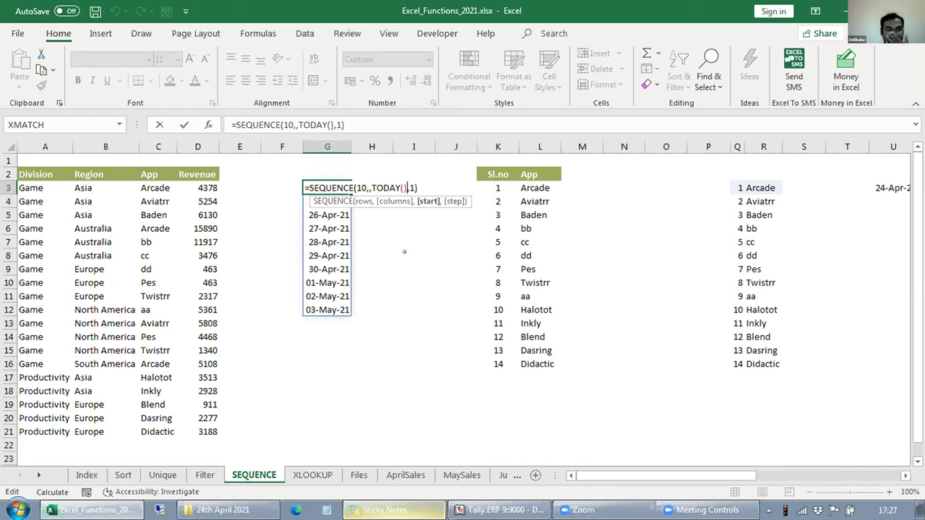
key(Left)
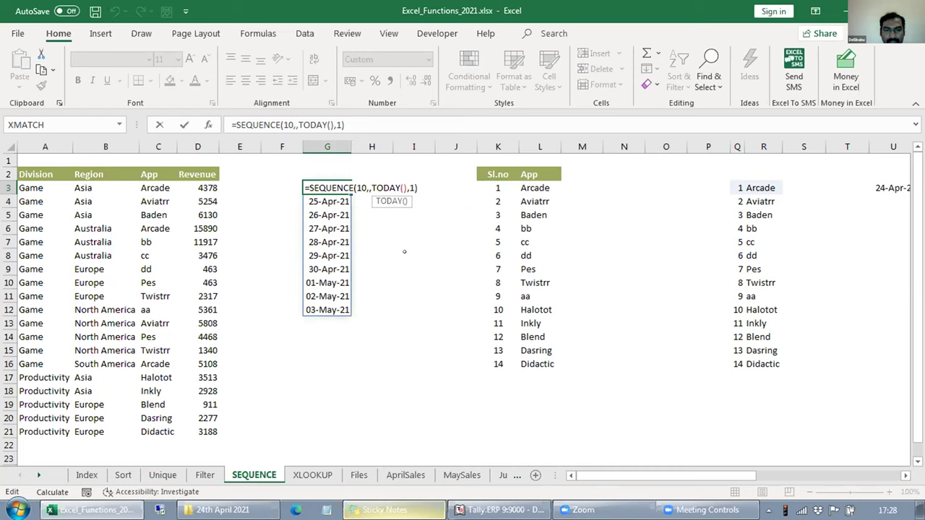
key(Escape)
Insert five blank columns at column H, between the date list and the Sl.no table.
key(Right)
key(ctrl+space)
key(ctrl+shift+equal)
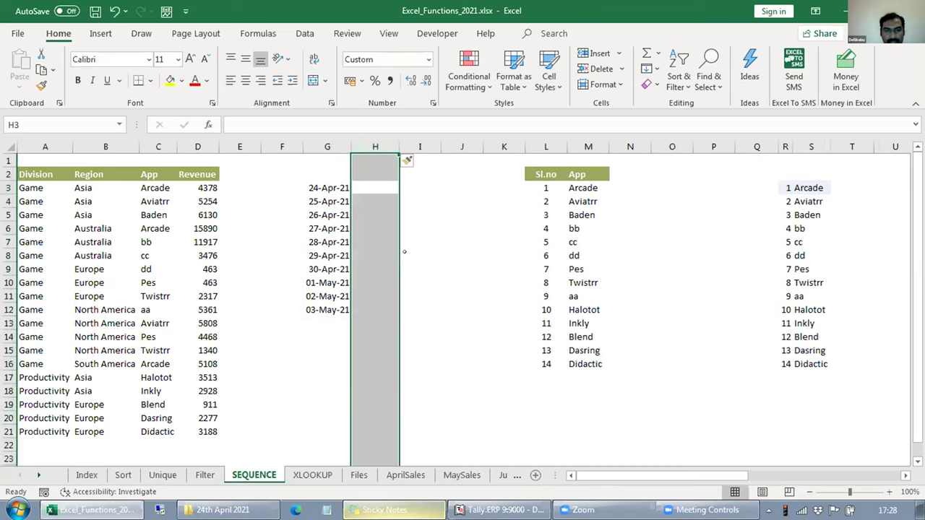
key(ctrl+shift+equal)
key(ctrl+shift+equal)
key(ctrl+shift+equal)
key(ctrl+shift+equal)
Wrap the G3 formula in TRANSPOSE so it reads =TRANSPOSE(SEQUENCE(10,,TODAY(),1)).
key(Left)
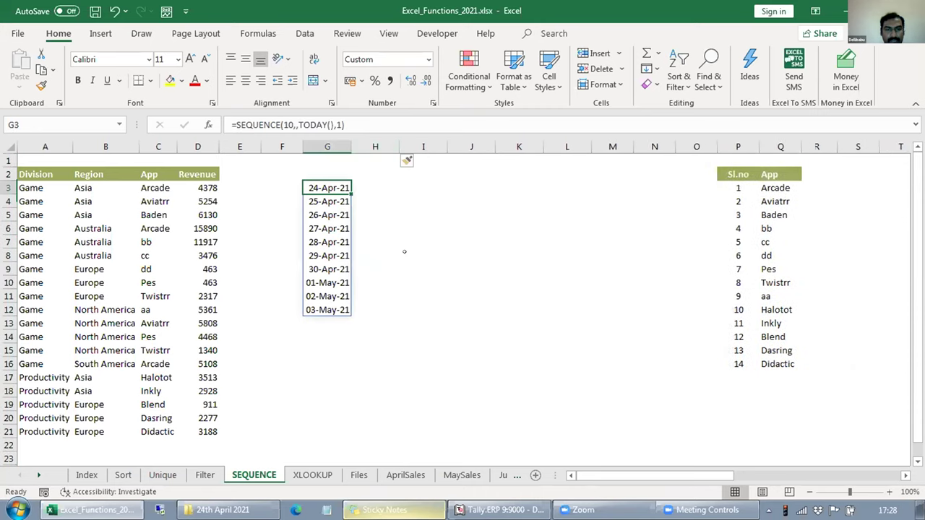
key(F2)
key(Home)
key(Right)
text(tr)
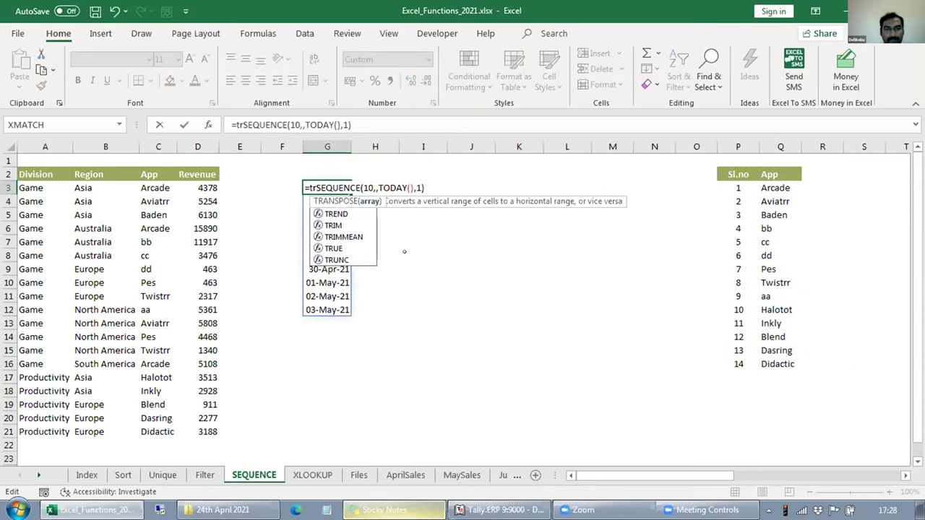
key(Tab)
text())
key(Return)
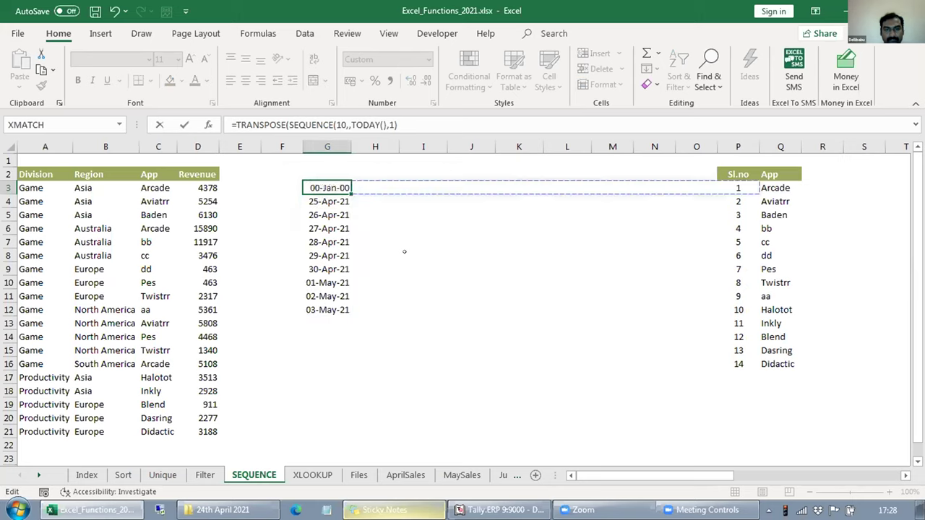
key(Escape)
Insert one more blank column at J to give the transposed dates room to spill across row 3.
key(Right)
key(Right)
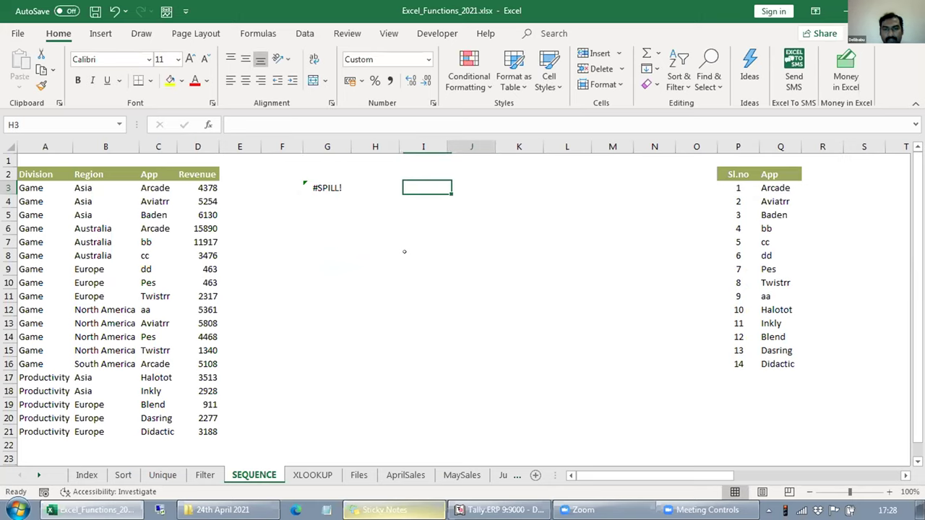
key(Right)
key(Up)
key(ctrl+shift+Down)
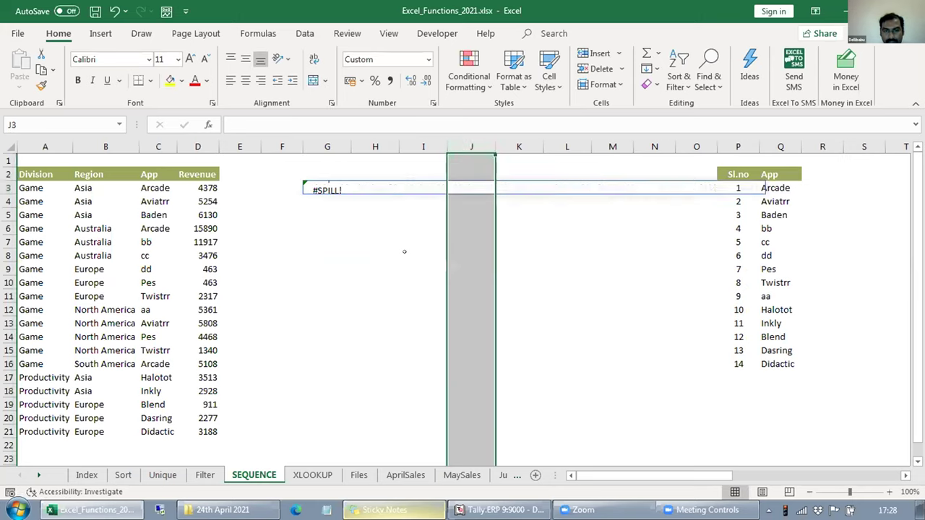
key(ctrl+shift+plus)
Format the last three spilled values, N3:P3, as day-month-year dates and autofit columns N to P.
key(Up)
key(Right)
key(Right)
key(Right)
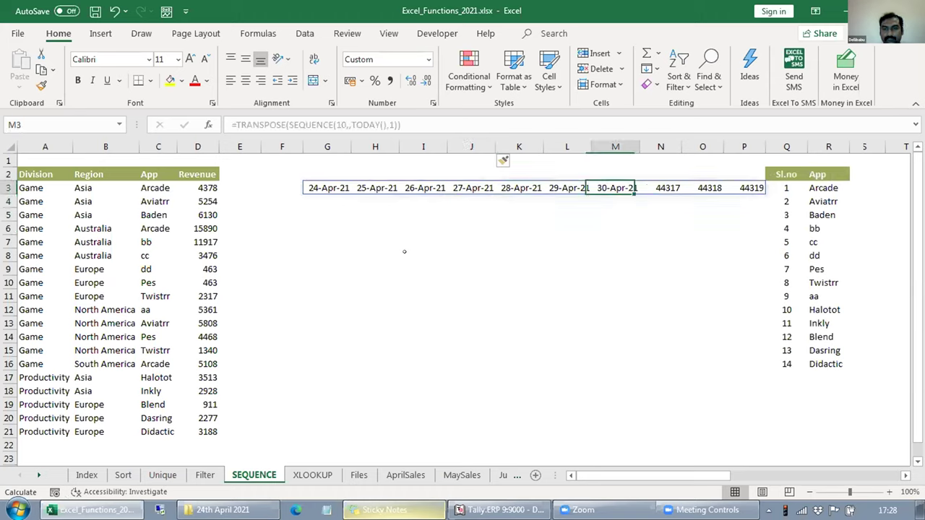
key(Right)
key(shift+Right)
key(shift+Right)
drag(660, 188, 744, 188)
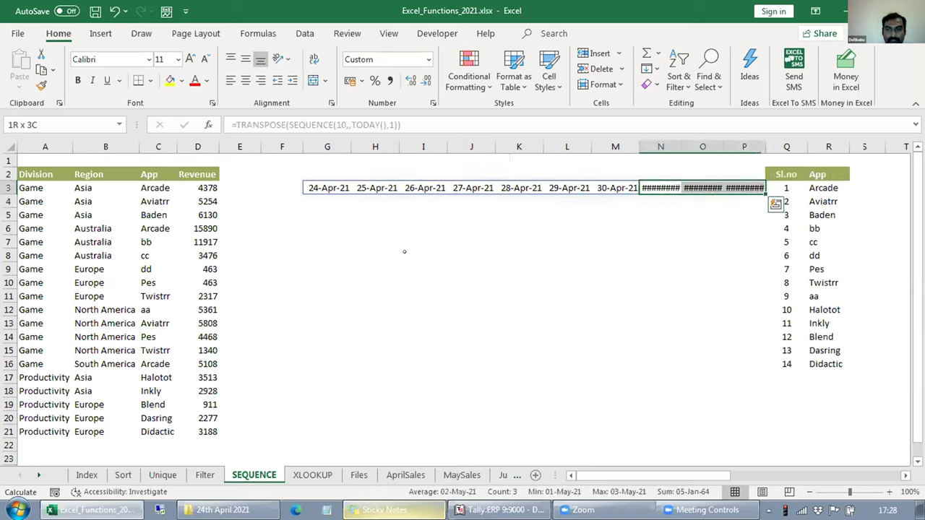
key(ctrl+space)
key(alt+h)
key(o)
key(i)
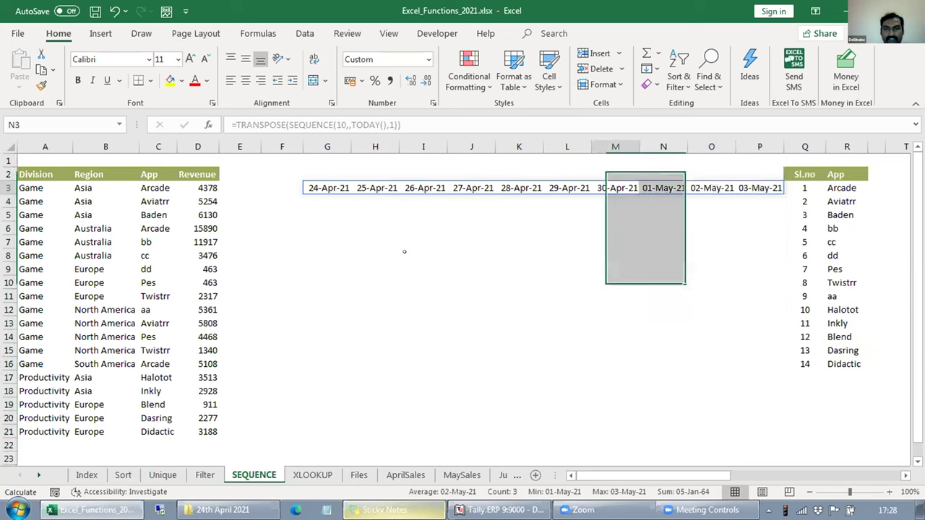
Review the TRANSPOSE formula in G3 and save the workbook.
key(Left)
key(Left)
key(Left)
key(Left)
key(Left)
key(Left)
key(Left)
key(Down)
key(Up)
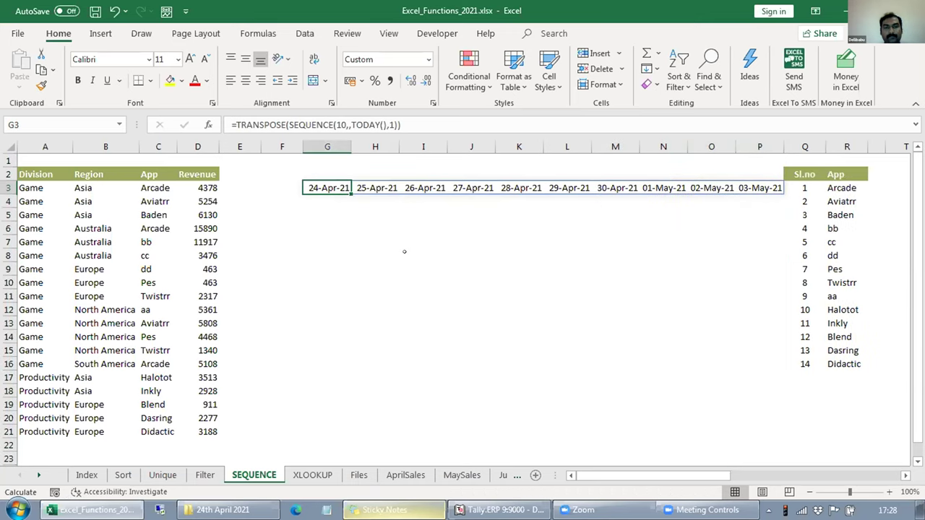
key(F2)
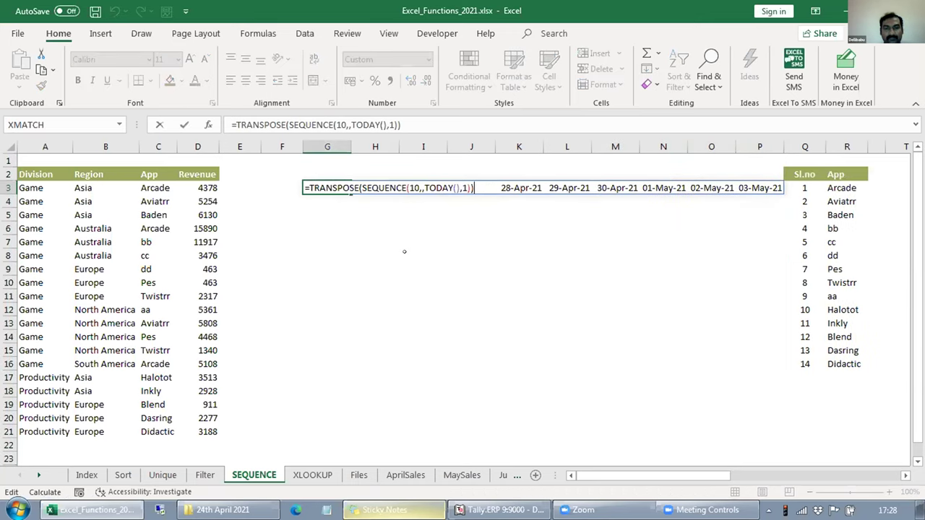
key(Escape)
key(Down)
key(Down)
key(ctrl+s)
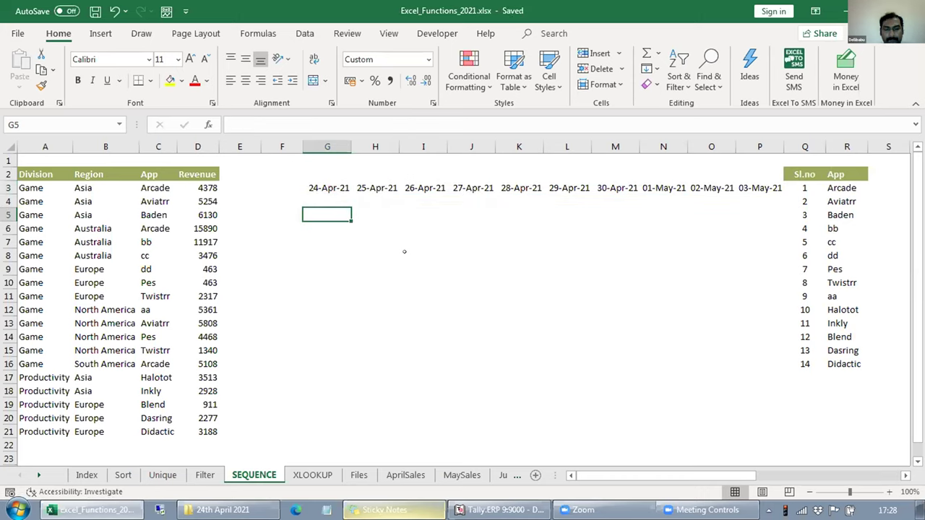
key(Up)
key(Up)
key(F2)
key(Escape)
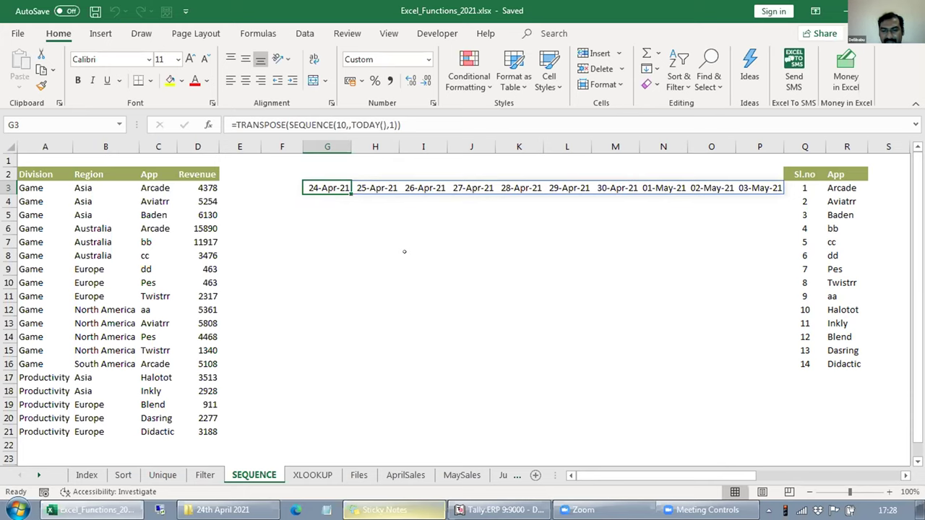
Look over the lookup tables and the Select App section on the XLOOKUP sheet.
key(ctrl+Page_Down)
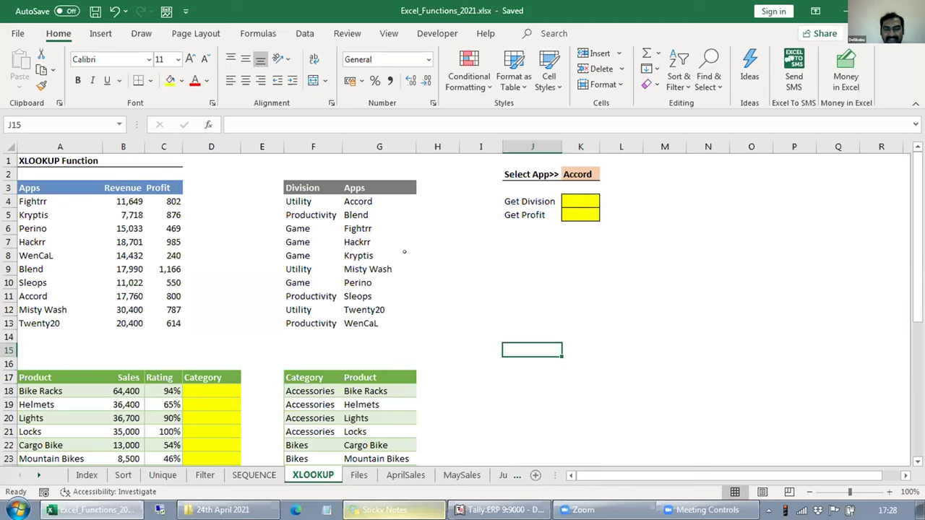
click(481, 186)
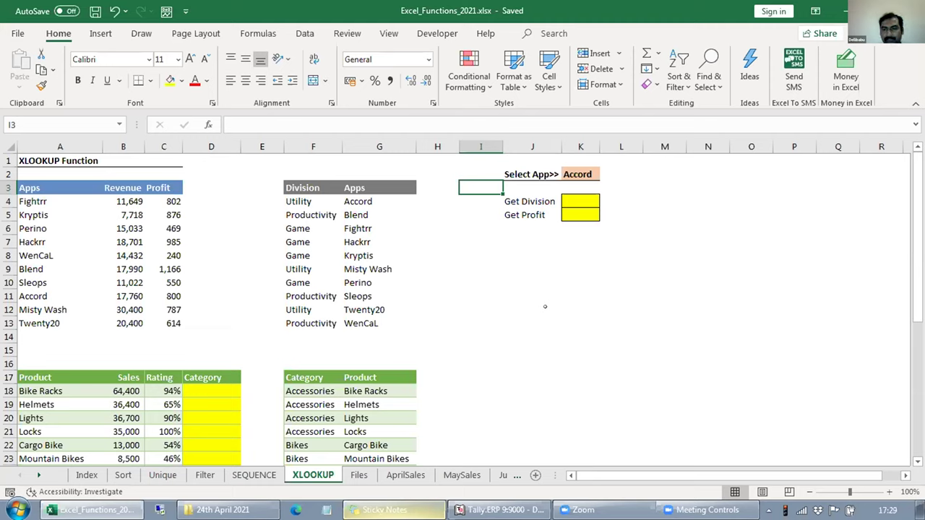
click(533, 315)
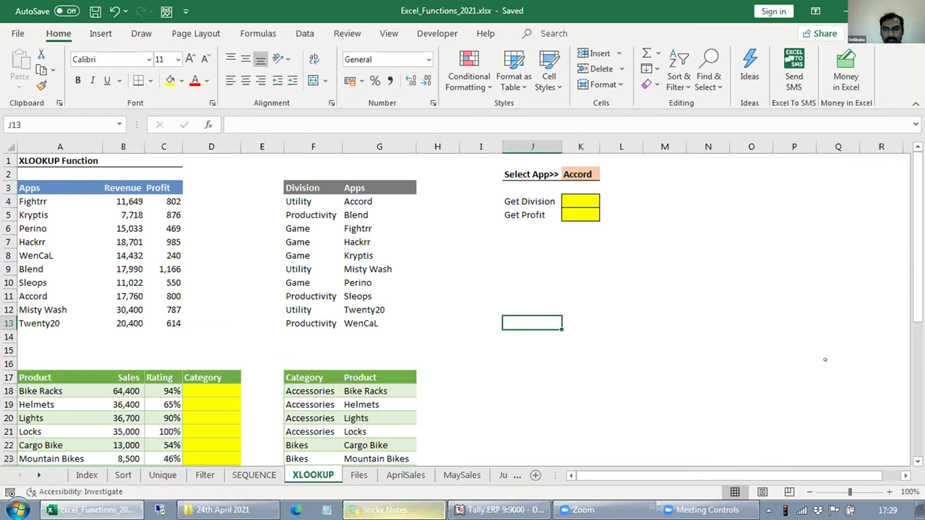
click(481, 237)
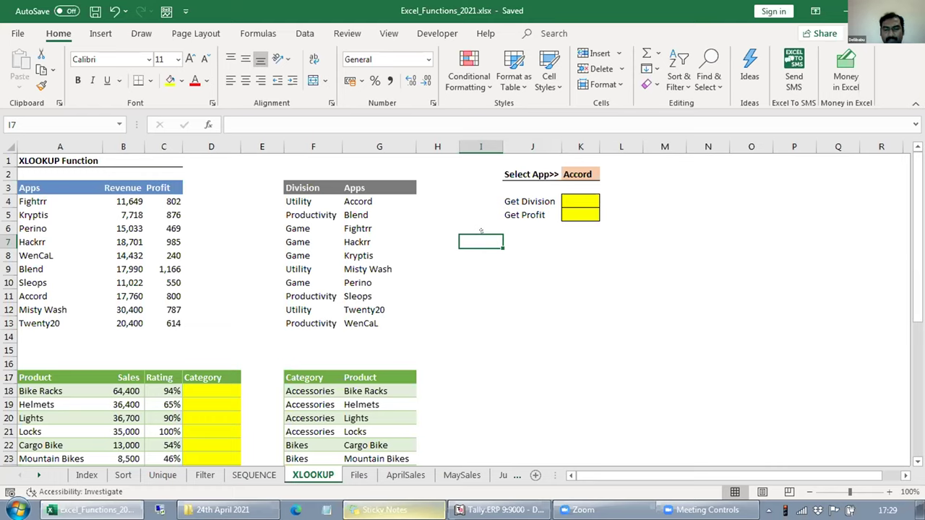
Go back to the SEQUENCE sheet and review the TRANSPOSE formula in G3.
key(ctrl+Page_Up)
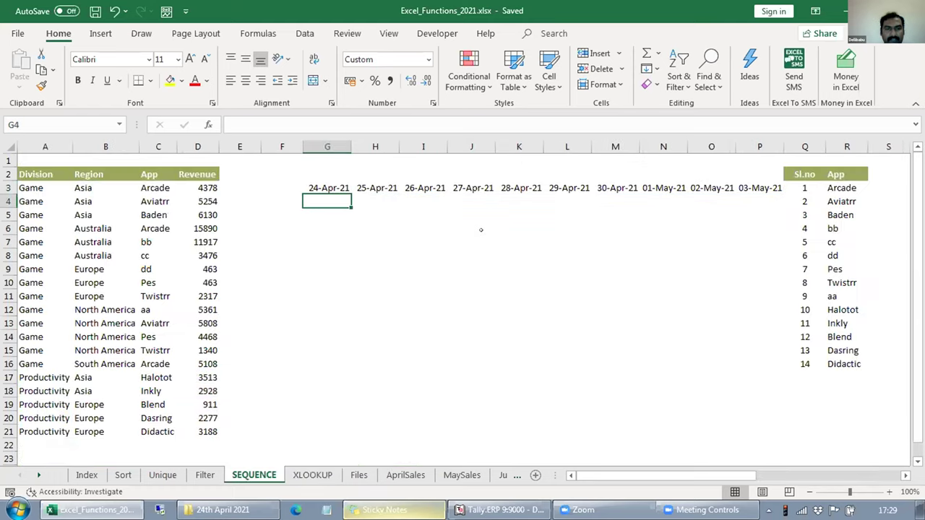
key(Up)
key(F2)
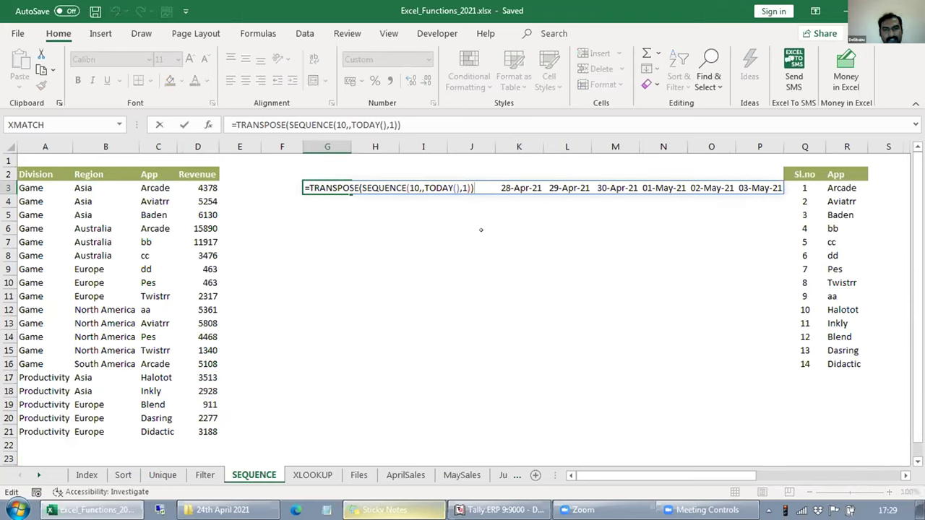
key(ctrl+Return)
Enter the current date as a fixed value in G5 and fill it down as a daily series to G10.
key(Down)
key(Down)
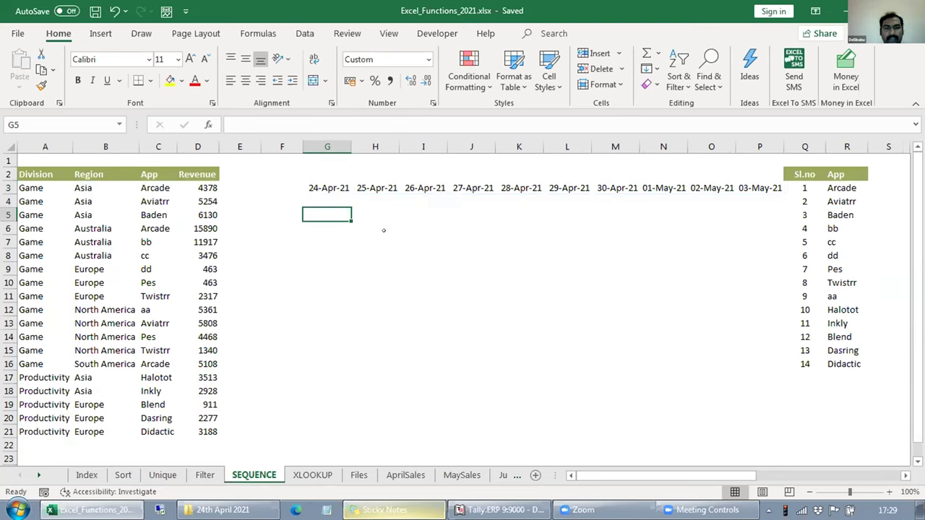
key(ctrl+semicolon)
key(Return)
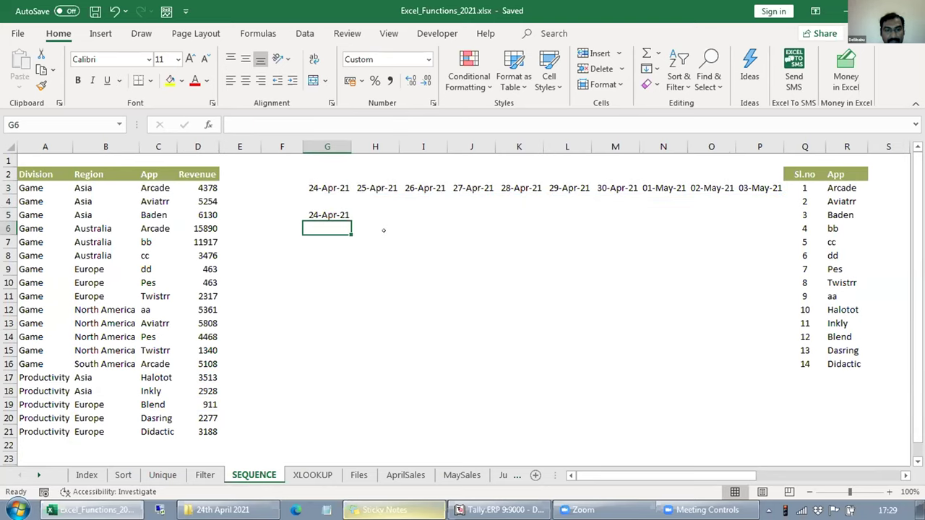
key(Up)
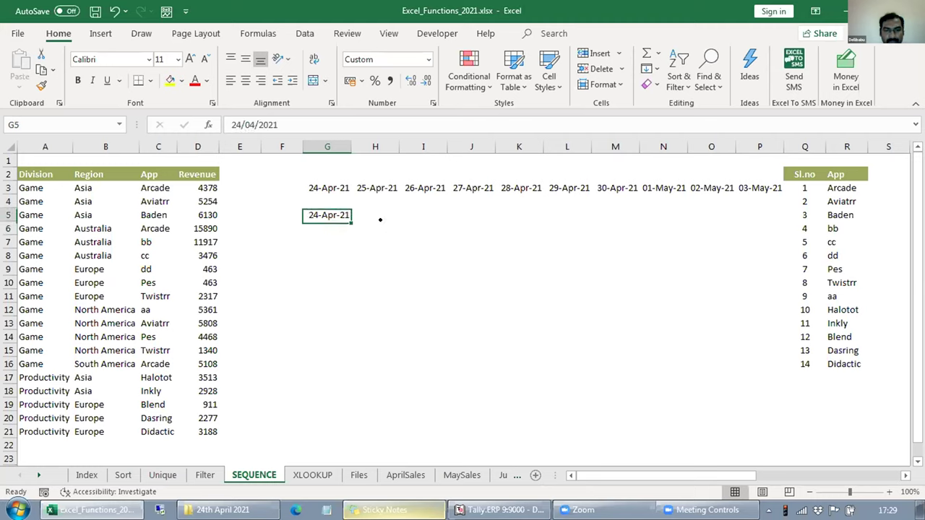
drag(351, 218, 349, 285)
key(shift+Up)
key(shift+Up)
key(shift+Up)
key(shift+Up)
key(shift+Up)
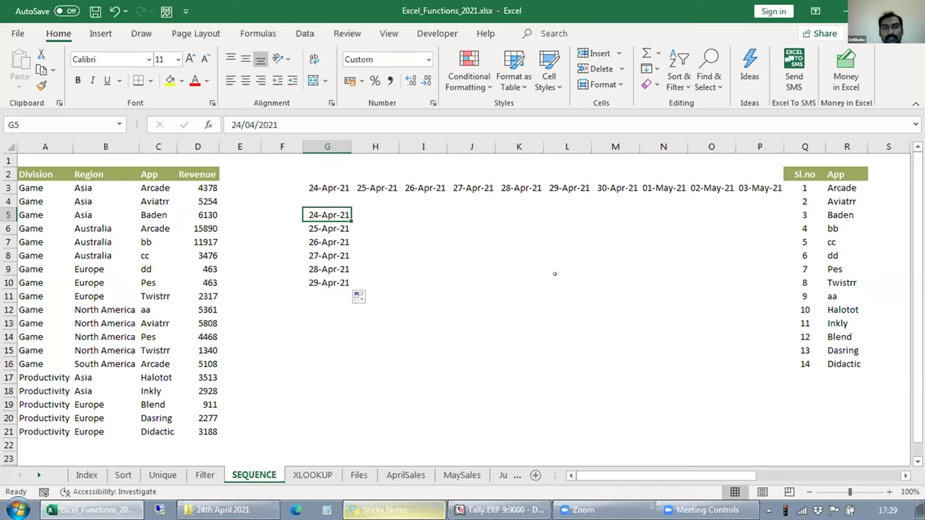
Inspect the individual fixed dates in G5:G10.
key(Down)
key(Up)
key(F2)
key(Escape)
key(ctrl+shift+Down)
key(Return)
key(Down)
key(Down)
key(Down)
key(Down)
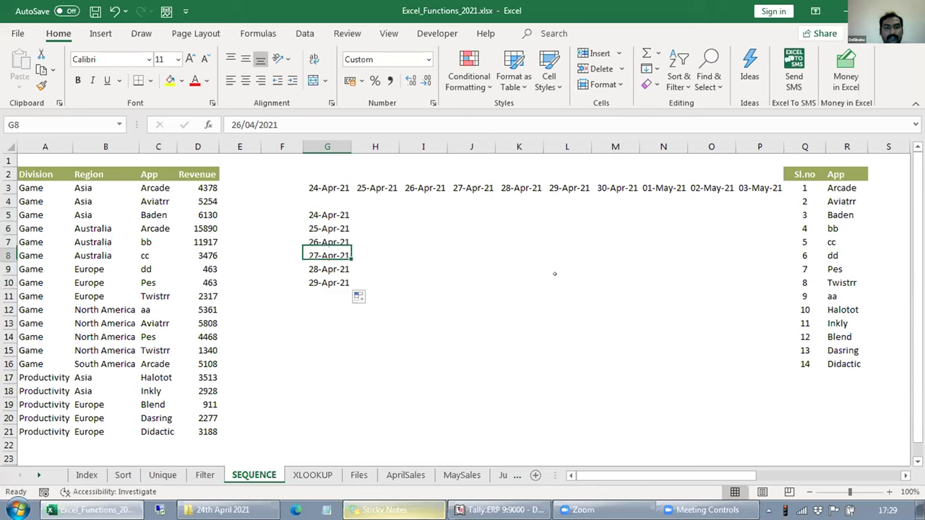
key(Up)
key(Up)
key(Up)
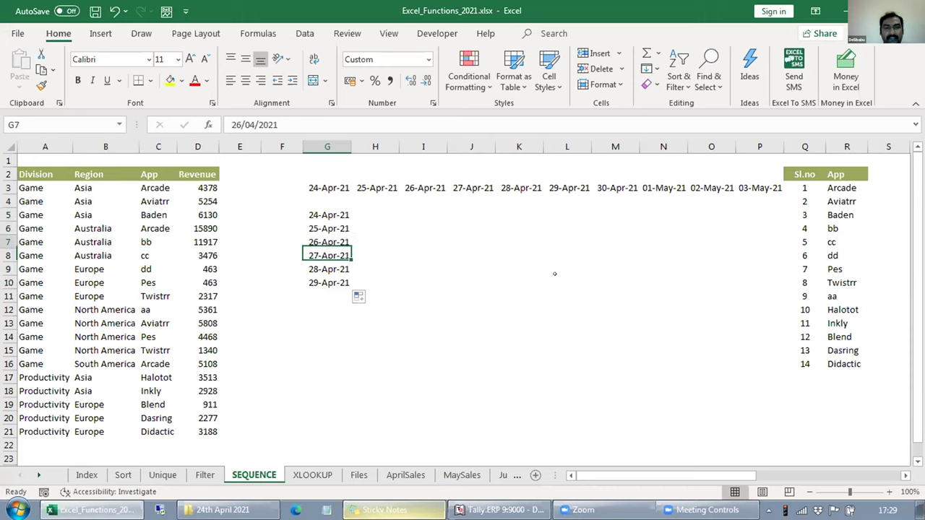
key(Down)
key(Down)
key(Down)
key(Down)
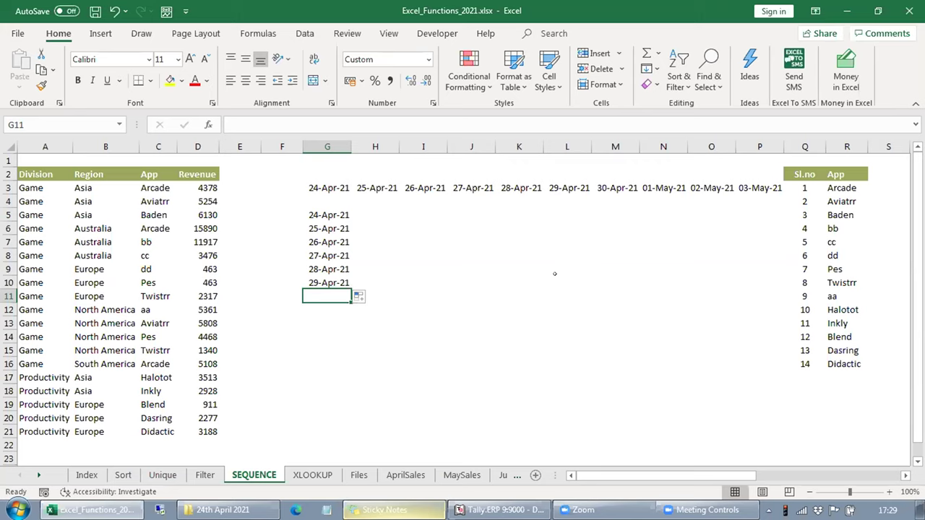
Review the dynamic TRANSPOSE formula in G3 for comparison with the fixed dates below it.
key(Up)
key(Up)
key(Up)
key(Up)
key(Up)
key(Up)
key(Up)
key(Up)
key(F2)
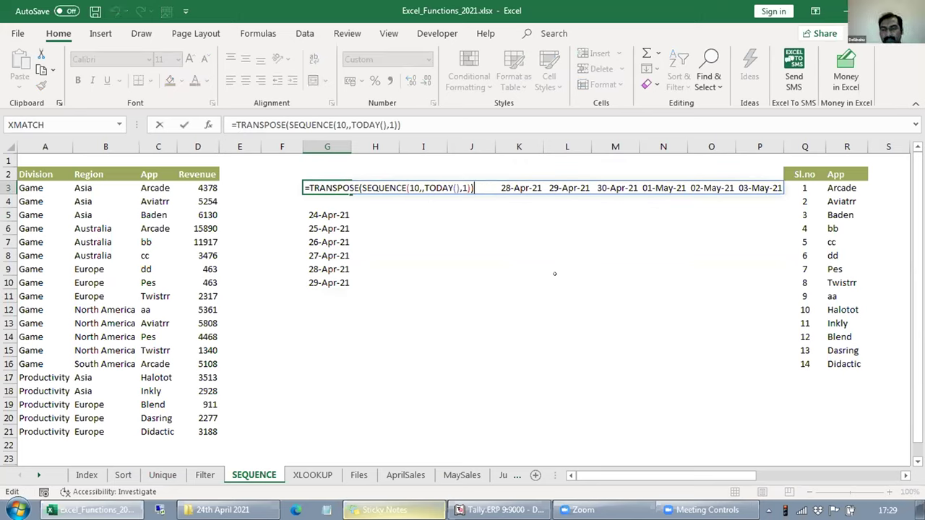
key(Return)
key(Return)
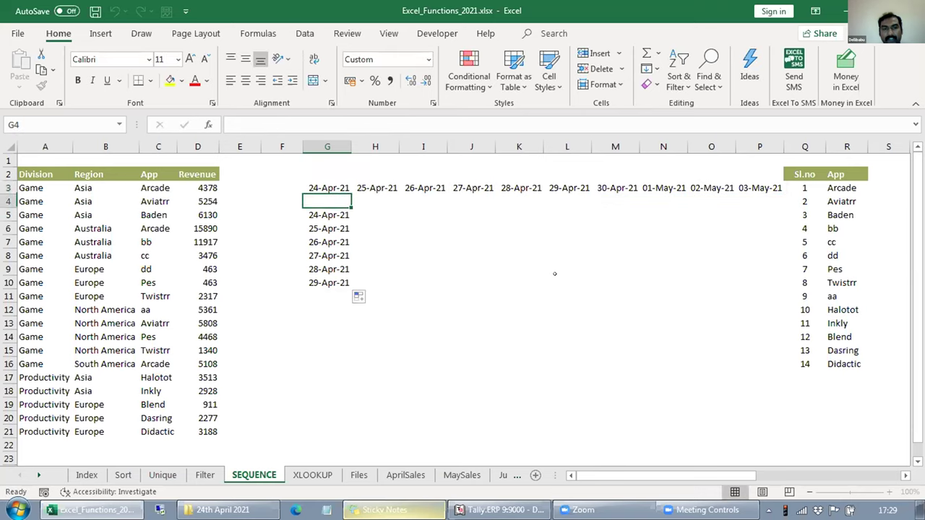
Delete the fixed dates in G5:G10.
key(shift+Down)
key(shift+Down)
key(shift+Down)
key(shift+Down)
key(Delete)
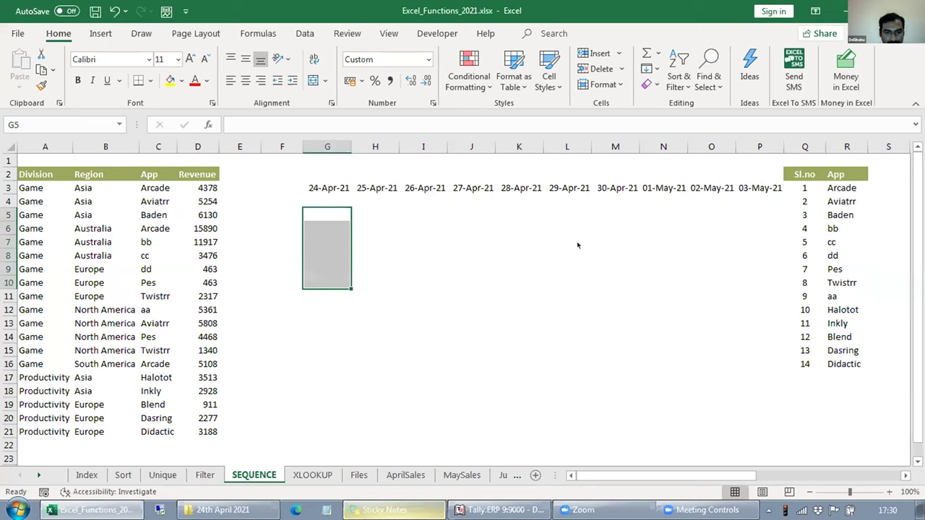
Save the workbook and look over the Select App section on the XLOOKUP sheet.
key(ctrl+Page_Down)
key(ctrl+s)
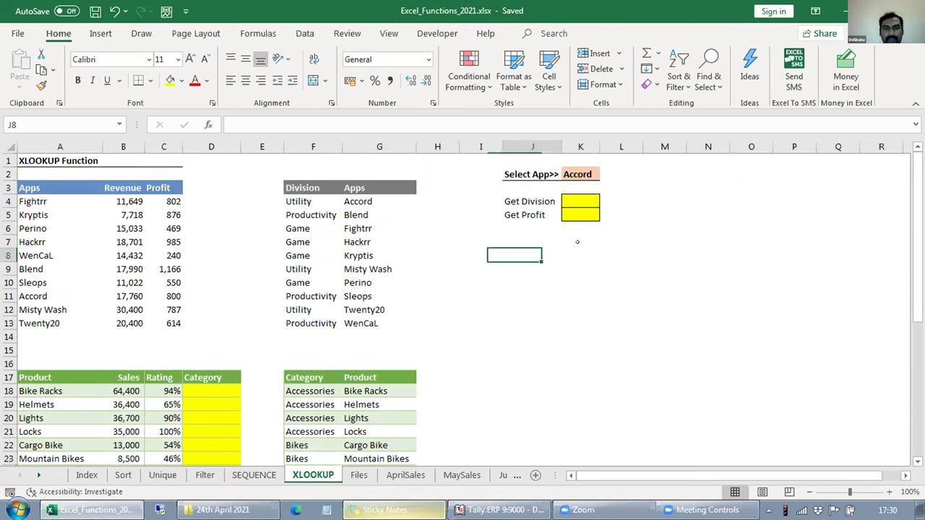
key(Up)
key(Up)
key(Up)
key(Up)
key(Up)
key(Down)
key(Down)
key(Down)
key(Down)
key(Down)
key(Up)
key(Right)
key(Down)
Copy the app name Hackrr from G7 into J8 as the lookup value.
key(Left)
key(Left)
key(Left)
key(Left)
key(Left)
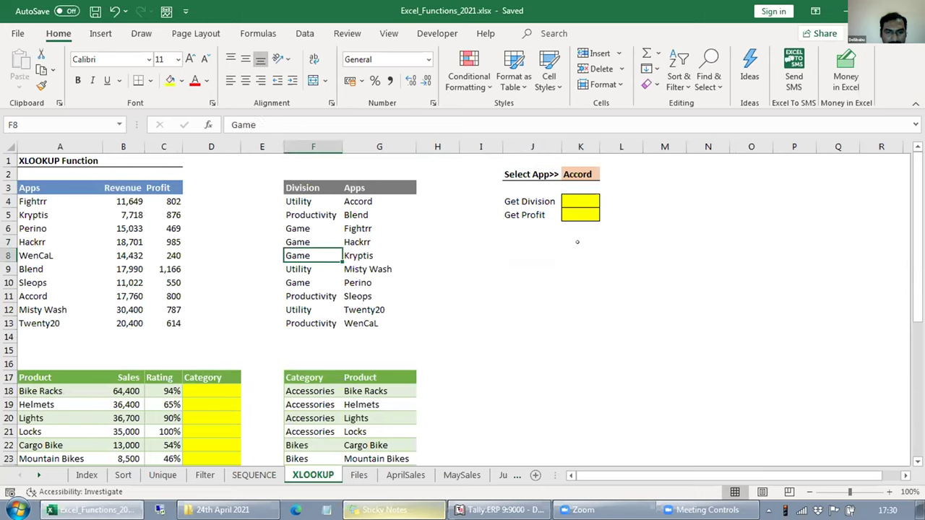
key(Right)
key(Up)
key(ctrl+c)
key(Right)
key(Right)
key(Right)
key(Down)
key(Up)
key(Down)
key(Return)
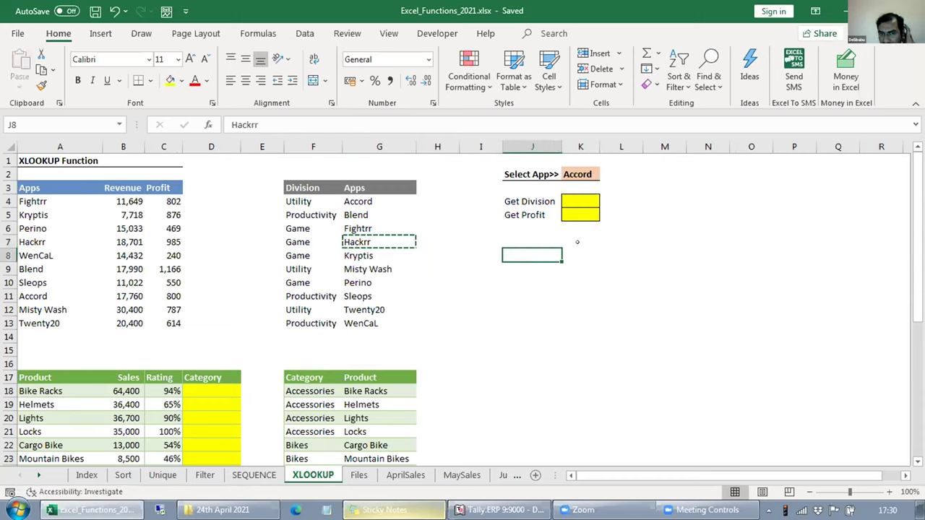
key(Left)
key(Right)
key(Up)
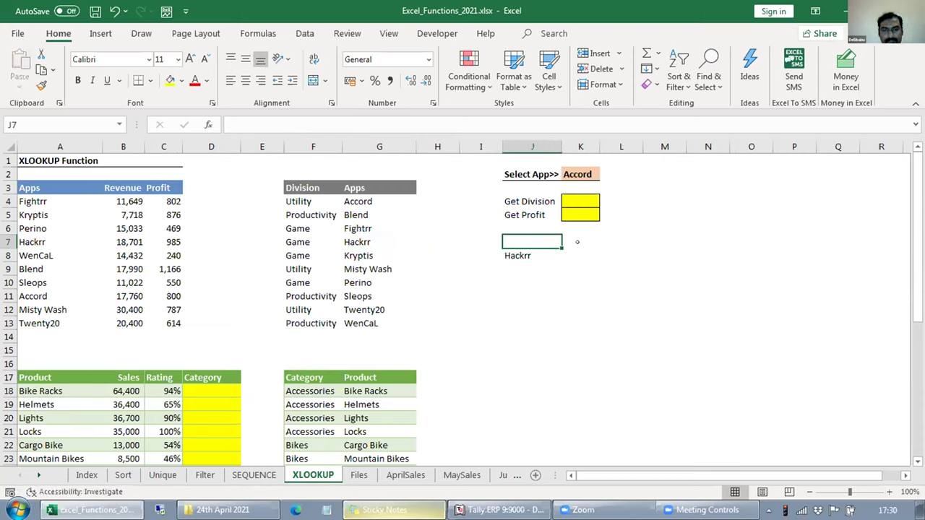
Copy the Apps header from G3 into J7 above the lookup value.
key(Left)
key(Left)
key(Left)
key(Up)
key(Up)
key(Up)
key(Up)
key(ctrl+c)
key(Down)
key(Down)
key(Down)
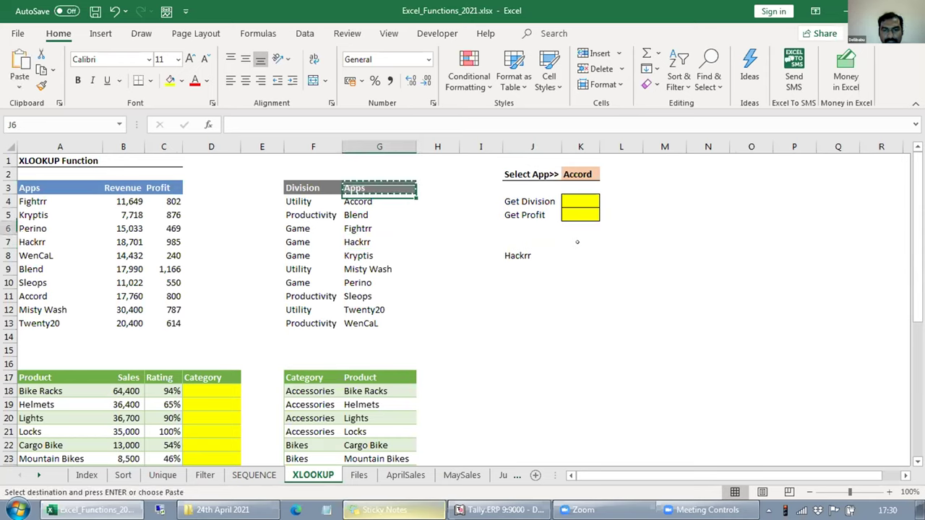
key(Down)
key(Return)
Copy the Division header from F3 into K7 and save the workbook.
key(Right)
key(Down)
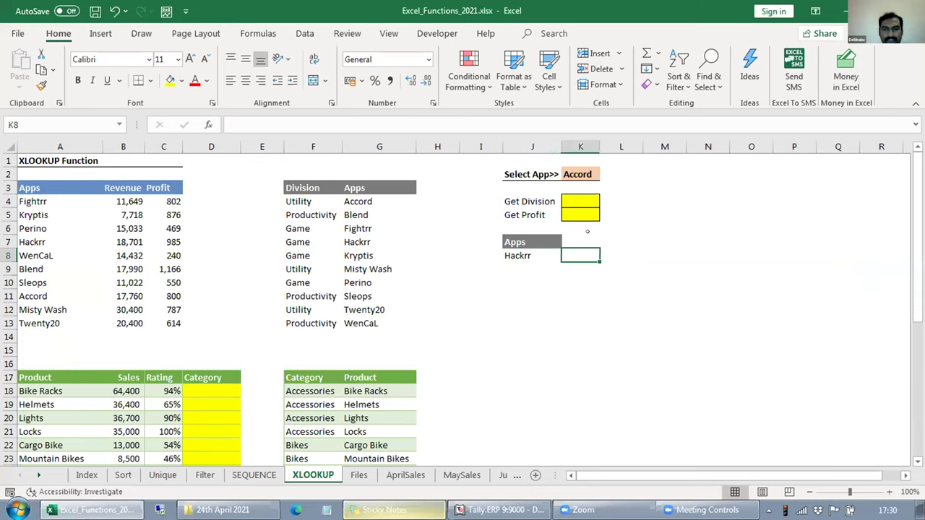
key(Left)
key(Left)
key(Left)
key(Left)
key(Left)
key(Up)
key(Up)
key(Up)
key(Up)
key(Up)
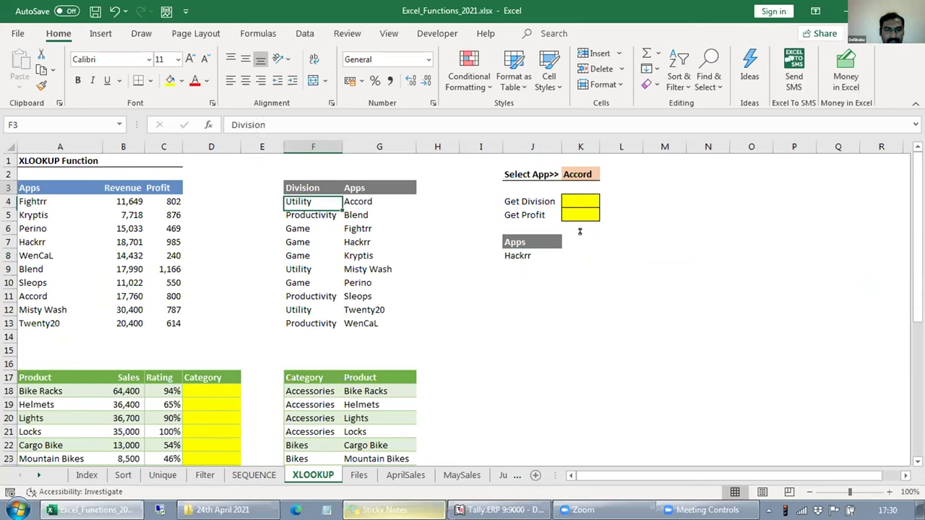
key(ctrl+c)
key(Down)
key(Down)
key(Down)
key(Right)
key(Right)
key(Right)
key(Right)
key(Right)
key(Down)
key(Return)
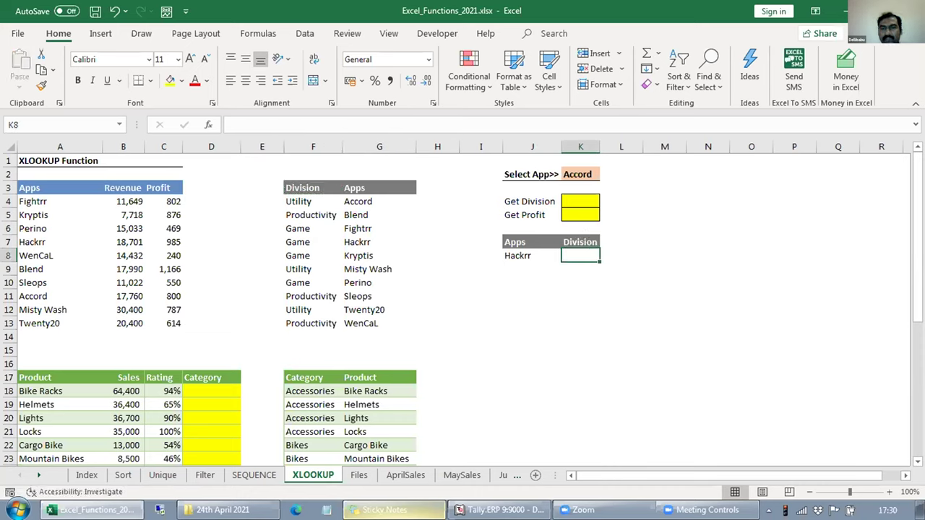
key(ctrl+s)
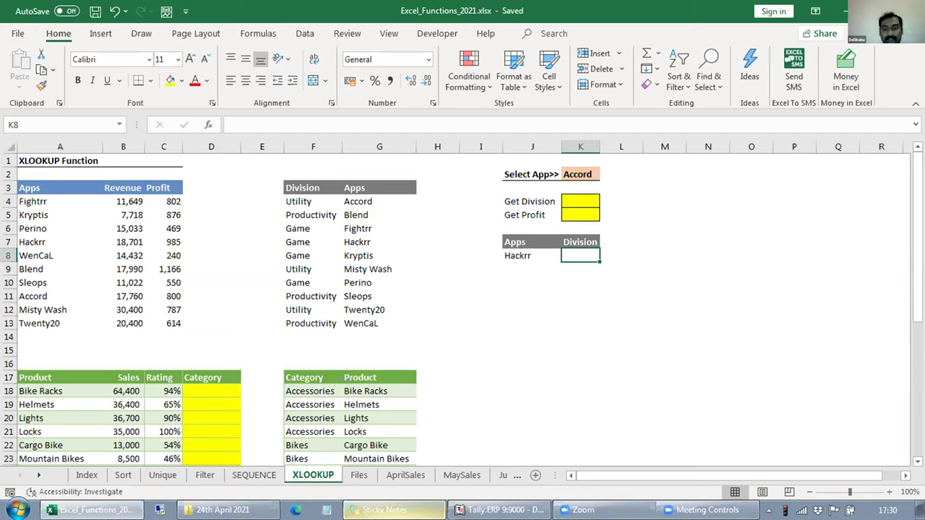
text(=xl)
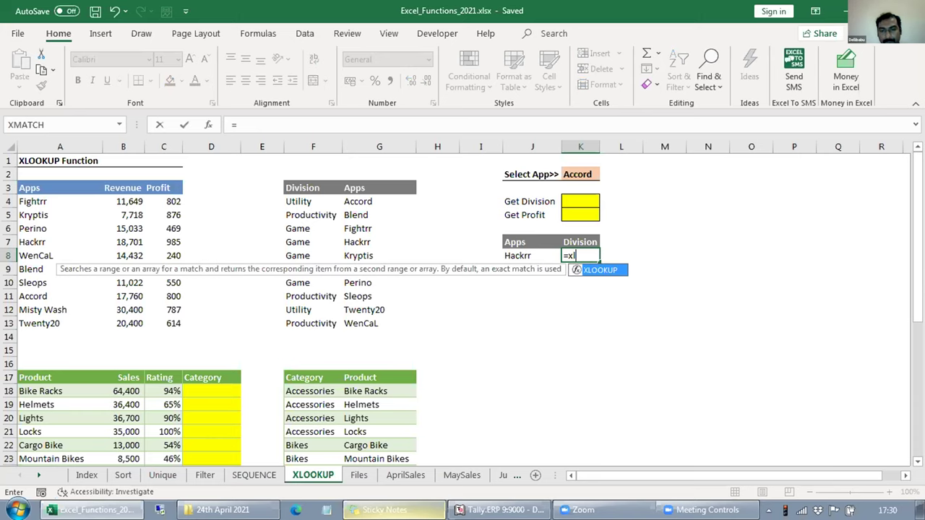
key(Tab)
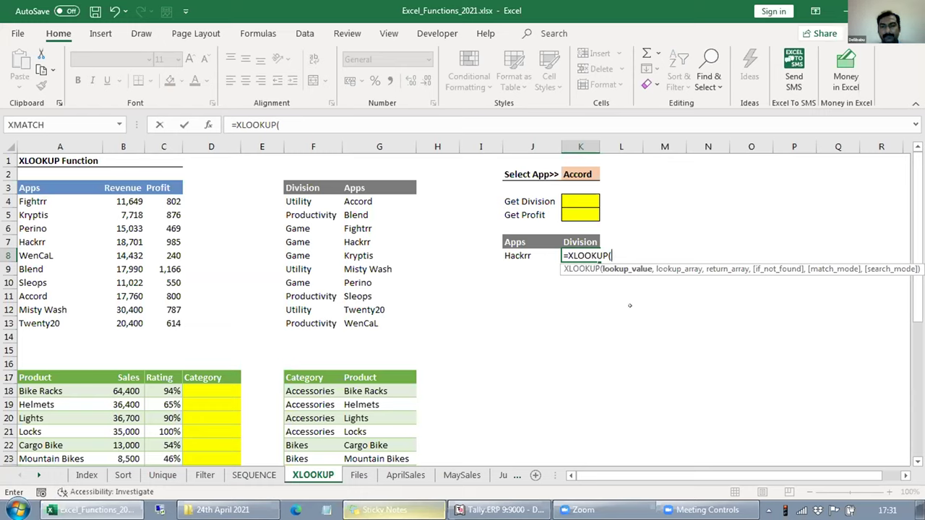
click(509, 255)
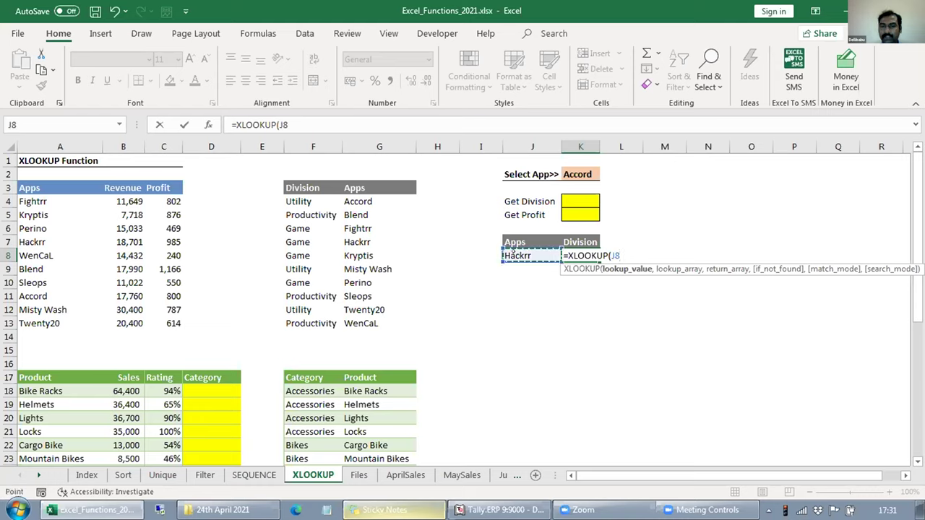
text(,)
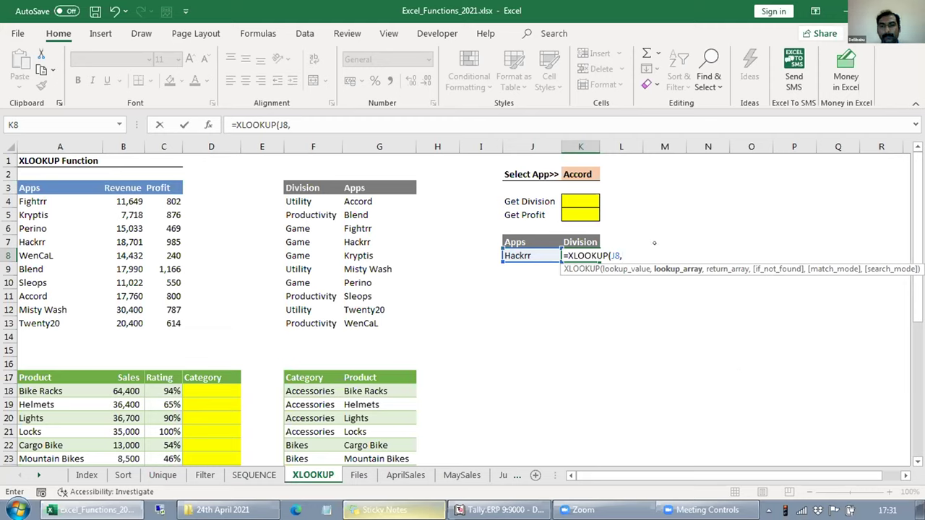
key(Right)
key(Right)
key(Right)
key(Up)
key(Up)
Enter =XLOOKUP(J8,G4:G13,F4:F13) in K8 to return the division for the app in J8.
text(=xl)
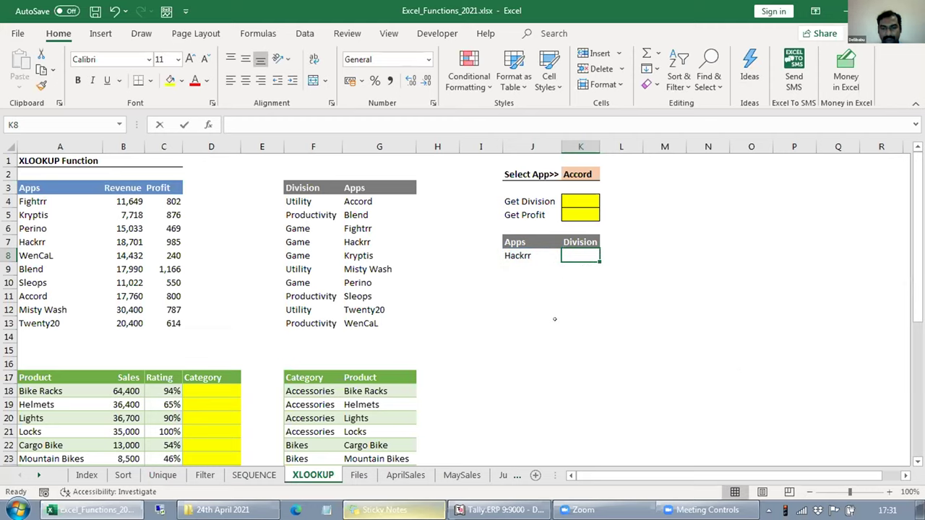
key(Tab)
key(Left)
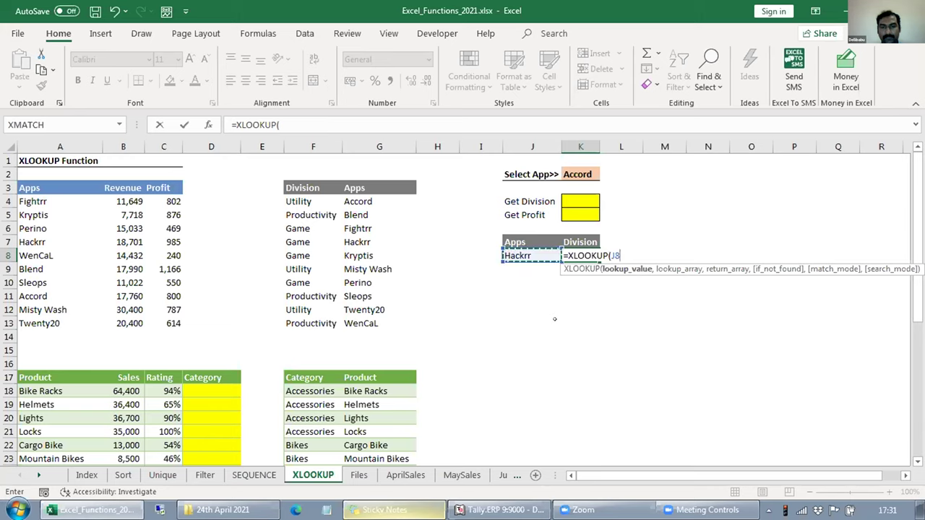
text(,)
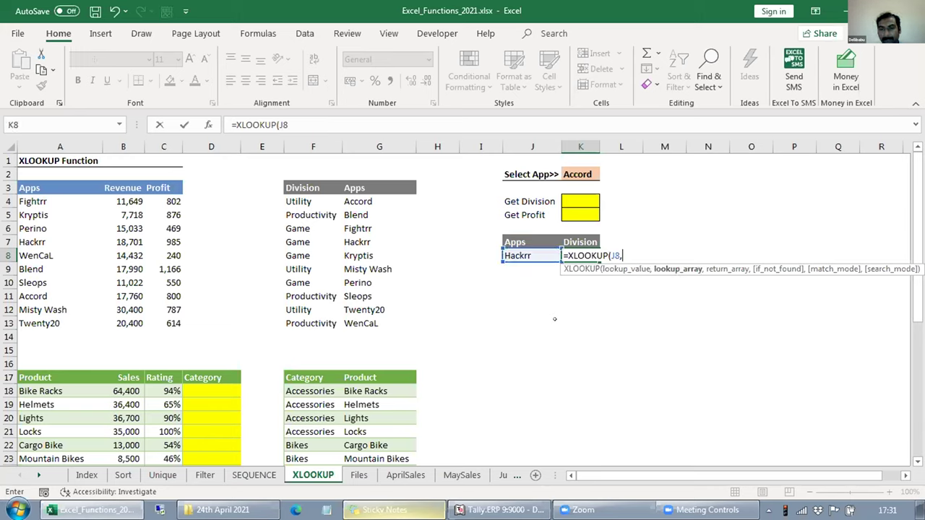
click(348, 200)
drag(343, 202, 363, 325)
text(,)
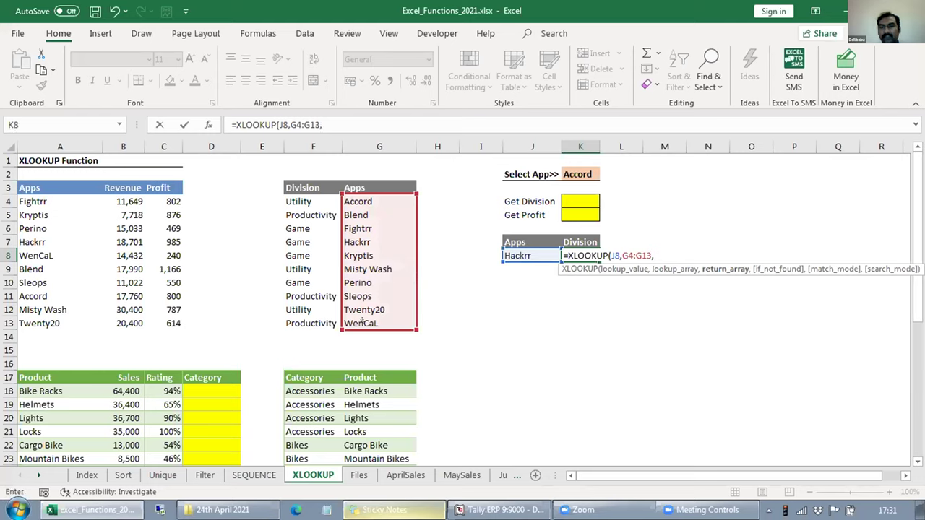
drag(296, 202, 311, 323)
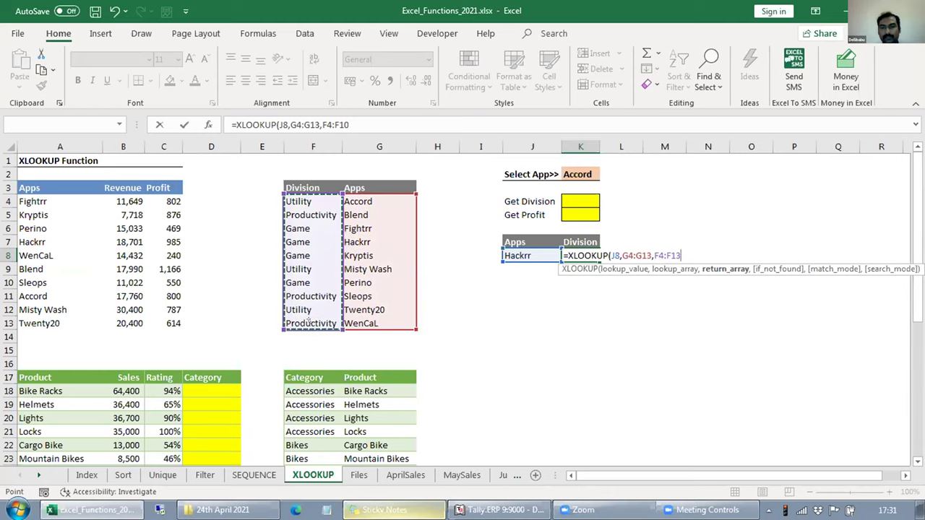
text())
key(Return)
Compare the K8 lookup with the Division and Apps source table.
key(Up)
key(Left)
key(Left)
key(Left)
key(Left)
key(Left)
key(Right)
key(Up)
key(Left)
key(Right)
key(Left)
key(Right)
key(Right)
key(Right)
key(Right)
key(Right)
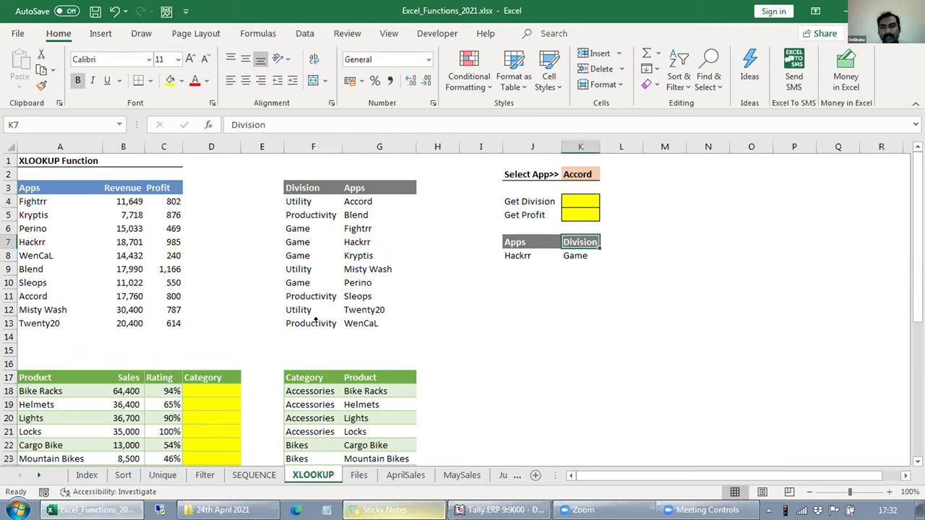
Examine the XLOOKUP formula in K8, including its lookup value, lookup array and return array references.
key(Down)
key(Left)
key(Right)
key(F2)
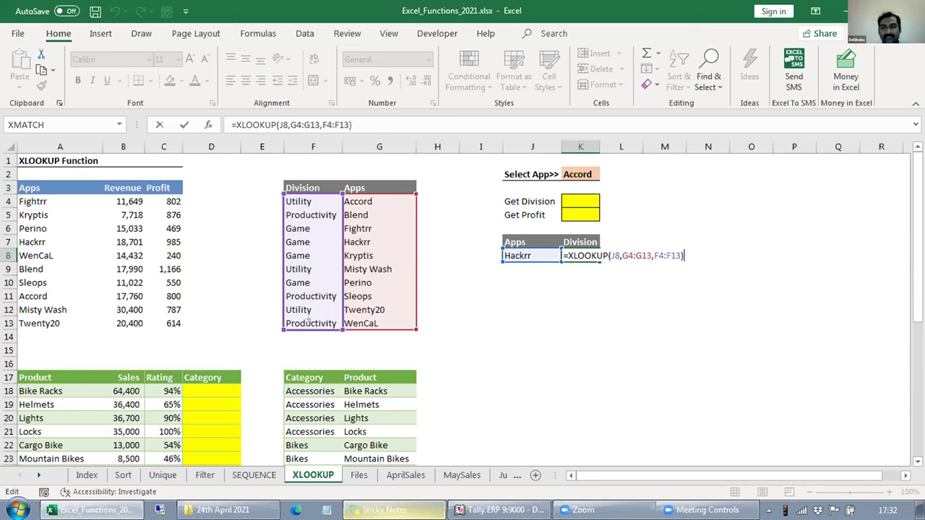
key(ctrl+Return)
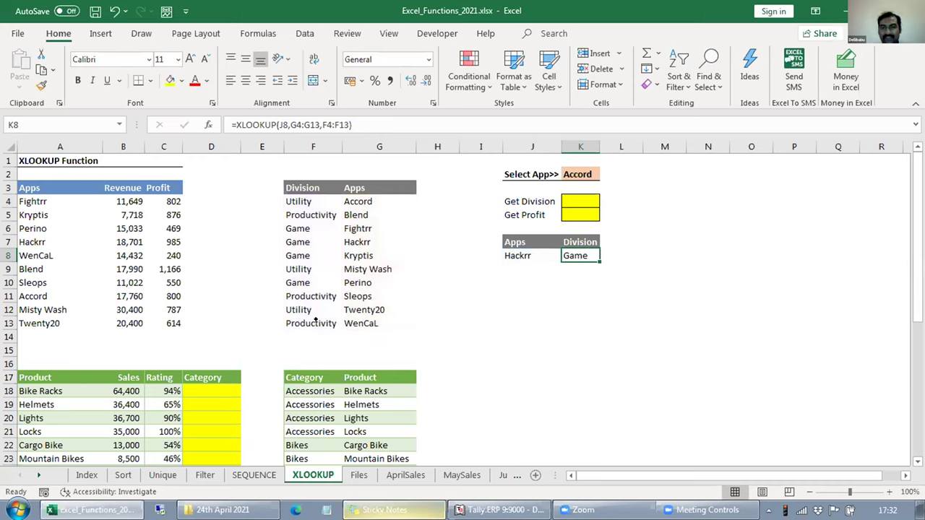
key(F2)
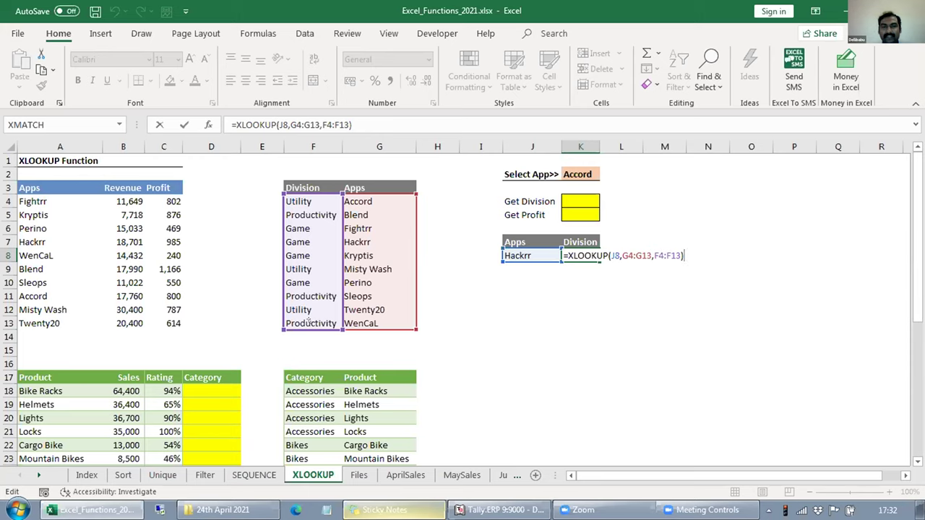
key(ctrl+Return)
key(F2)
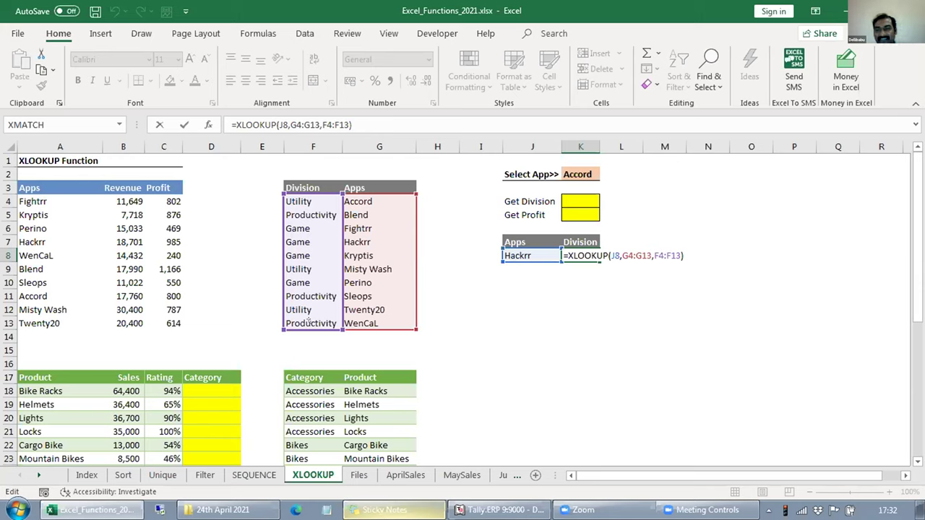
key(ctrl+Return)
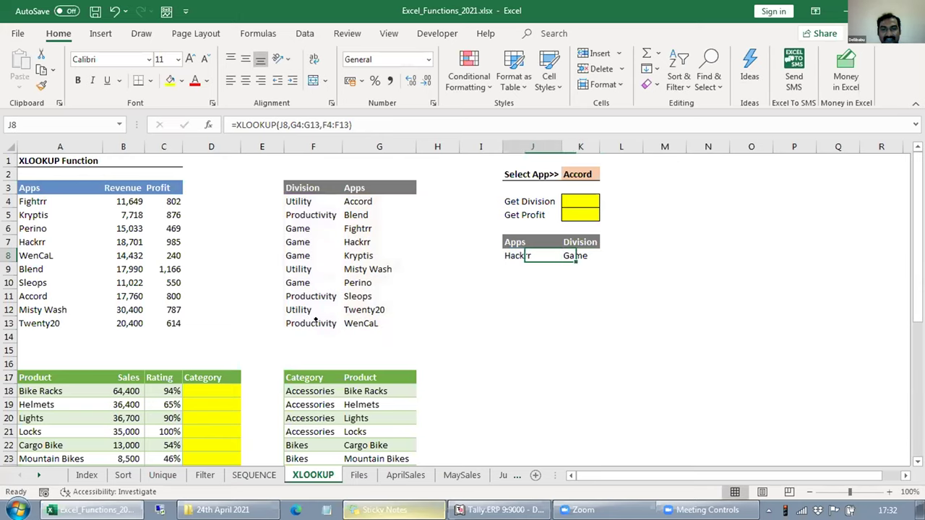
key(F2)
key(Left)
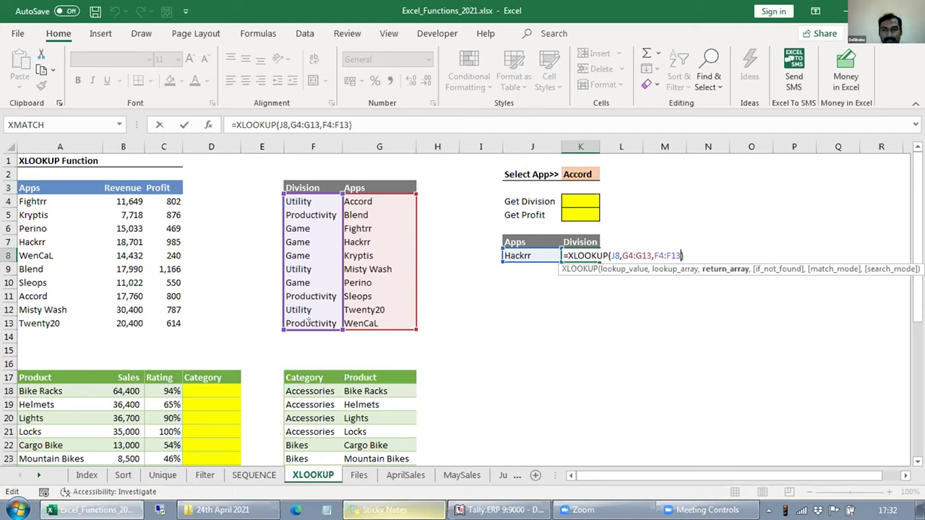
key(Return)
Review the app choices in the K2 selection list and keep Accord selected.
key(Left)
key(Up)
key(Up)
key(Up)
key(Up)
key(Up)
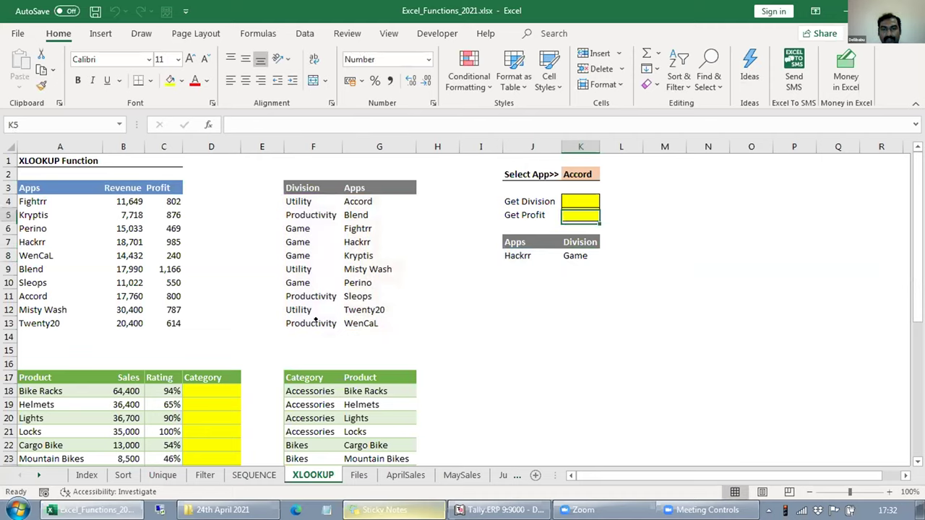
key(Right)
key(Up)
key(Up)
key(Left)
key(Right)
key(alt+Down)
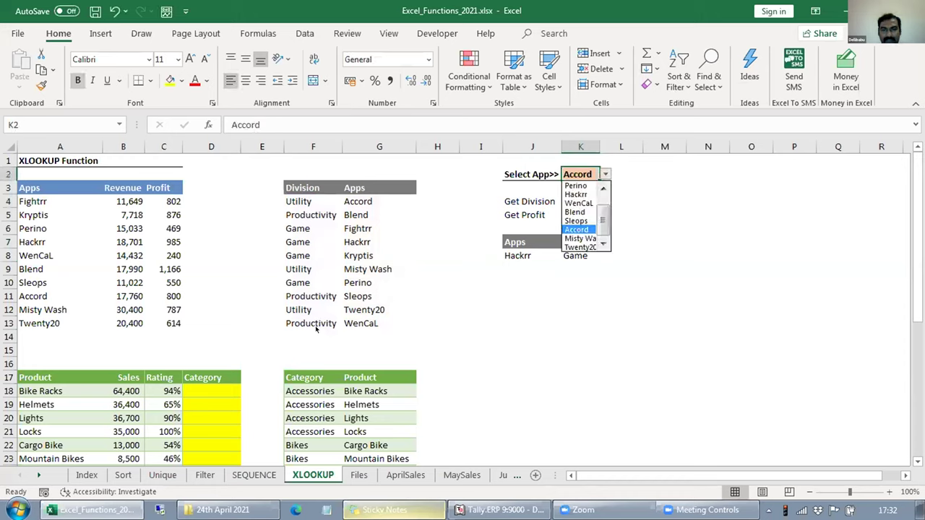
key(Return)
Start an XLOOKUP formula in the Get Division cell K4 with K2 as the lookup value.
key(Down)
key(Down)
key(Down)
key(Up)
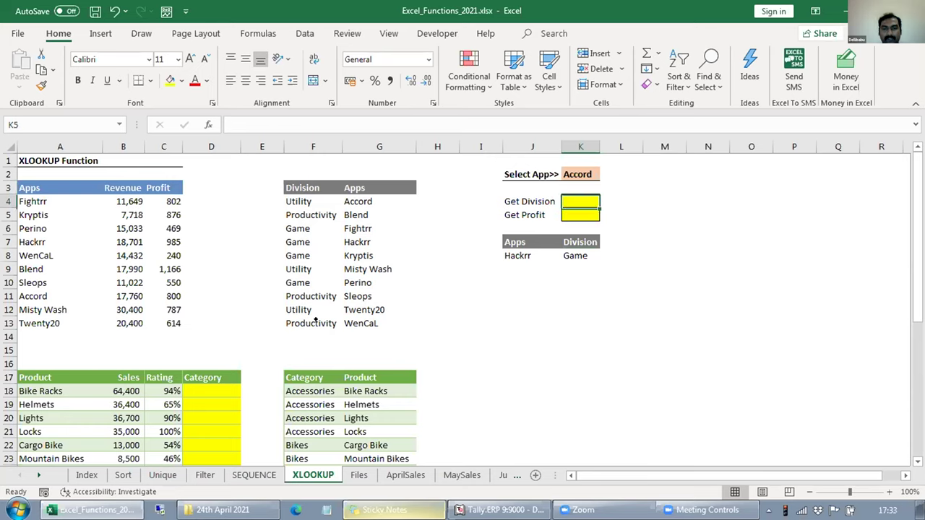
text(=xl)
key(Tab)
key(Left)
key(Up)
key(Up)
key(Right)
text(,)
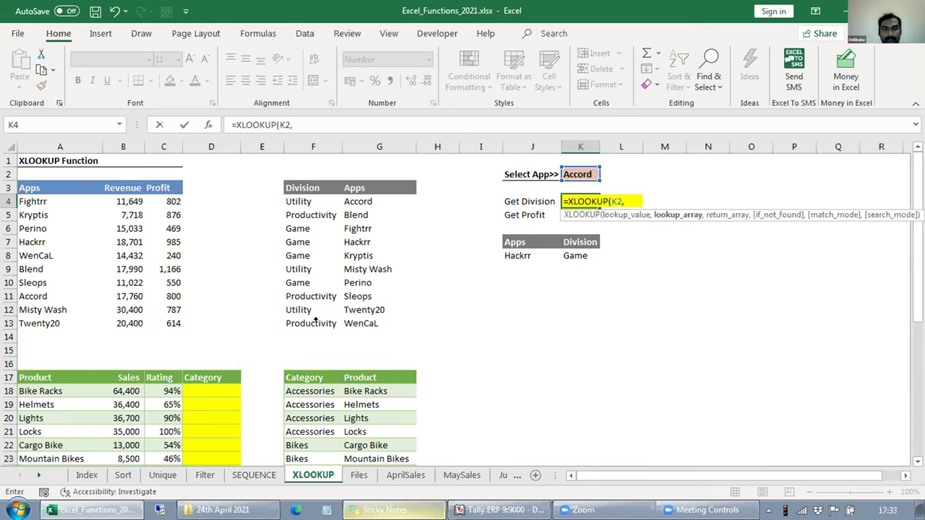
Complete the K4 formula with G4:G13 as the lookup array and F4:F13 as the return array.
click(361, 201)
key(ctrl+shift+Down)
text(,)
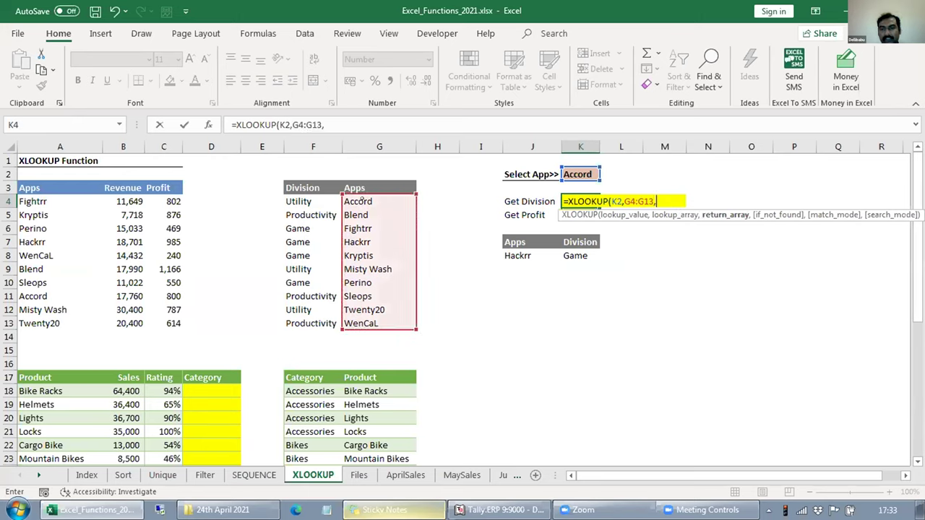
click(306, 201)
key(ctrl+shift+Down)
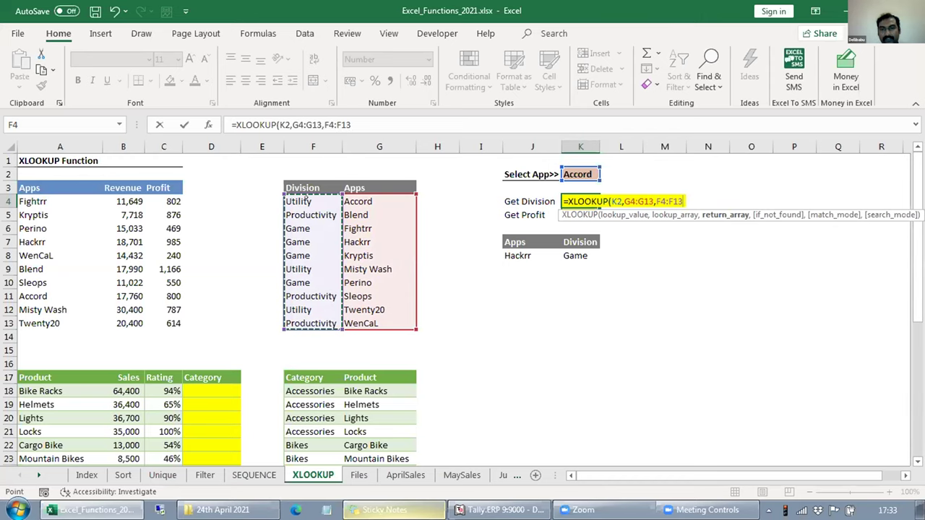
text(,)
key(BackSpace)
text())
key(Return)
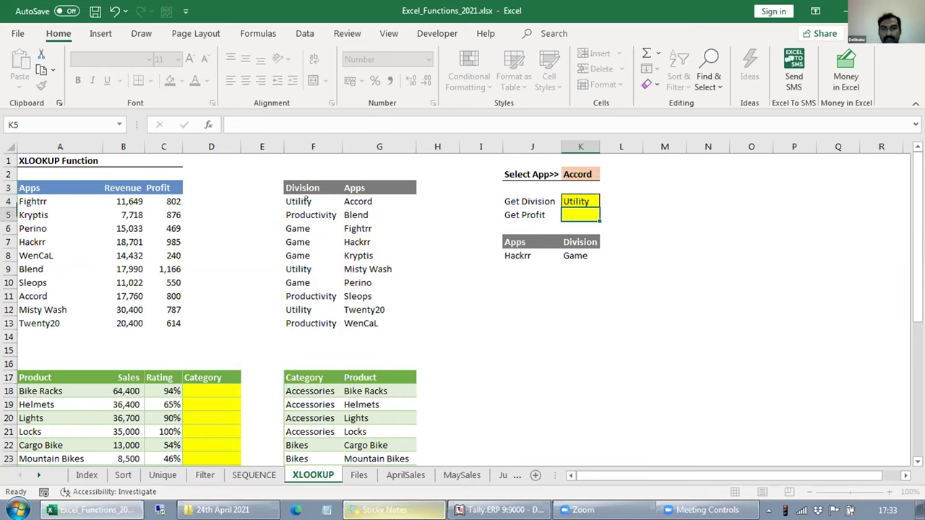
Compare the division returned in K4 with Accord's row in the Division and Apps table.
key(Up)
key(F2)
key(Escape)
key(Left)
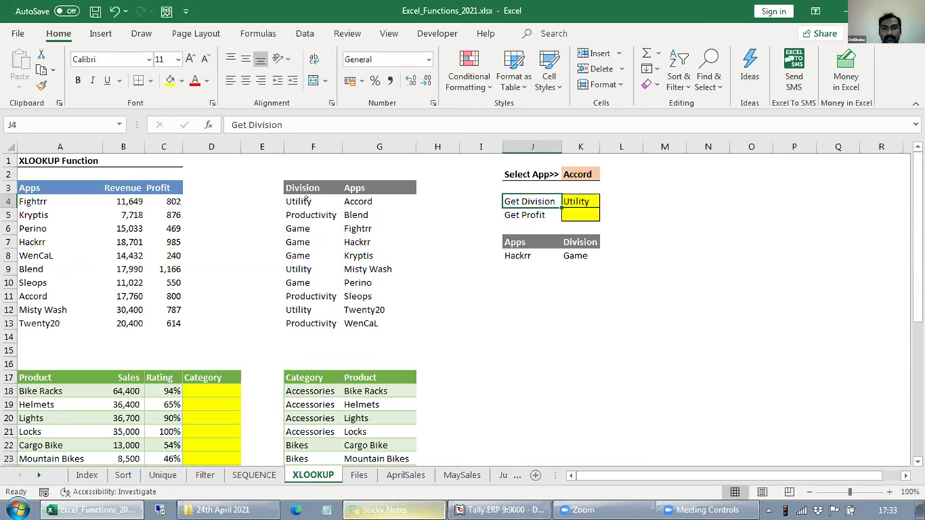
key(Right)
key(Up)
key(Down)
key(Left)
key(Left)
key(Left)
key(Left)
key(Left)
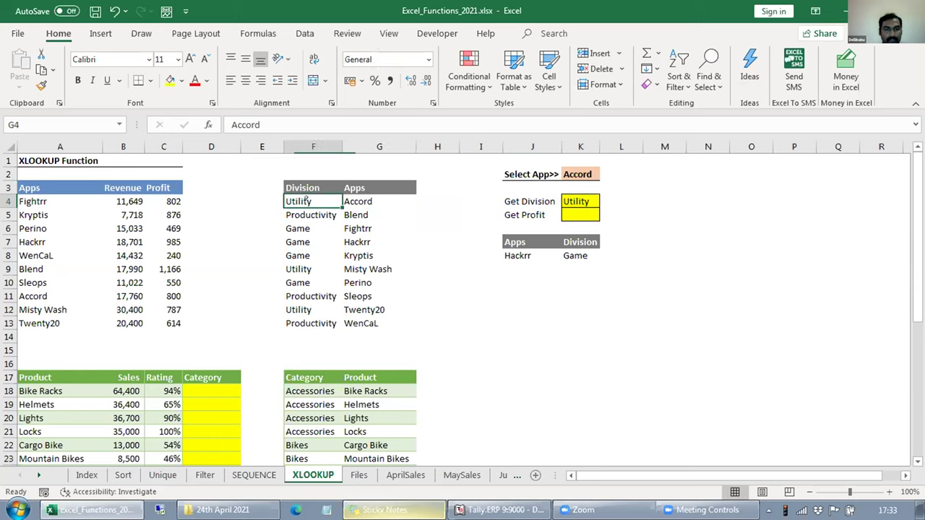
key(Right)
key(Right)
key(Right)
key(Right)
key(Right)
Enter =XLOOKUP(K2,A4:A13,C4:C13) in K5 to return the selected app's profit.
key(Down)
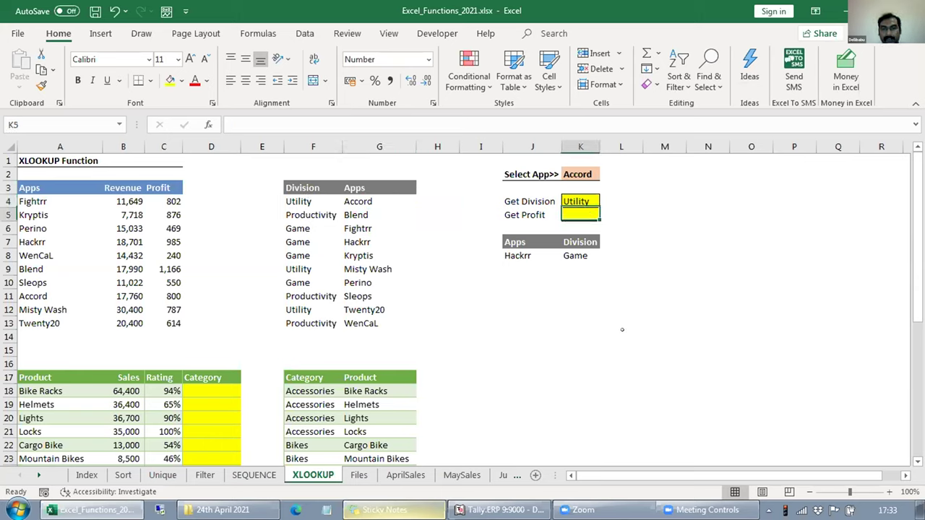
text(=xl)
key(Tab)
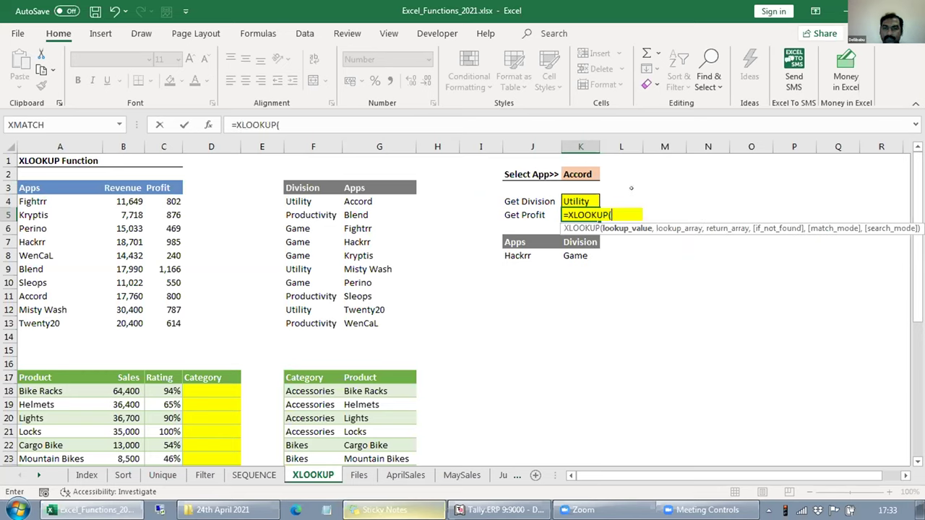
click(579, 168)
text(,)
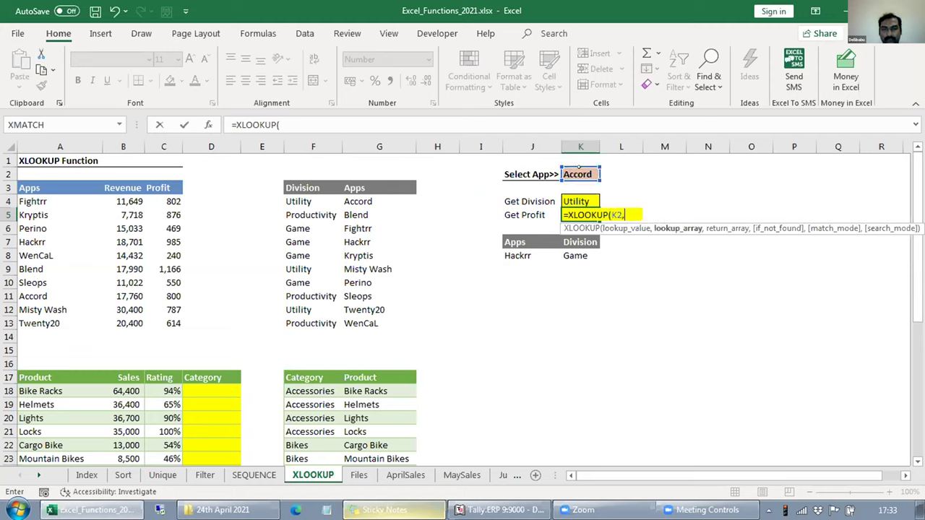
click(33, 197)
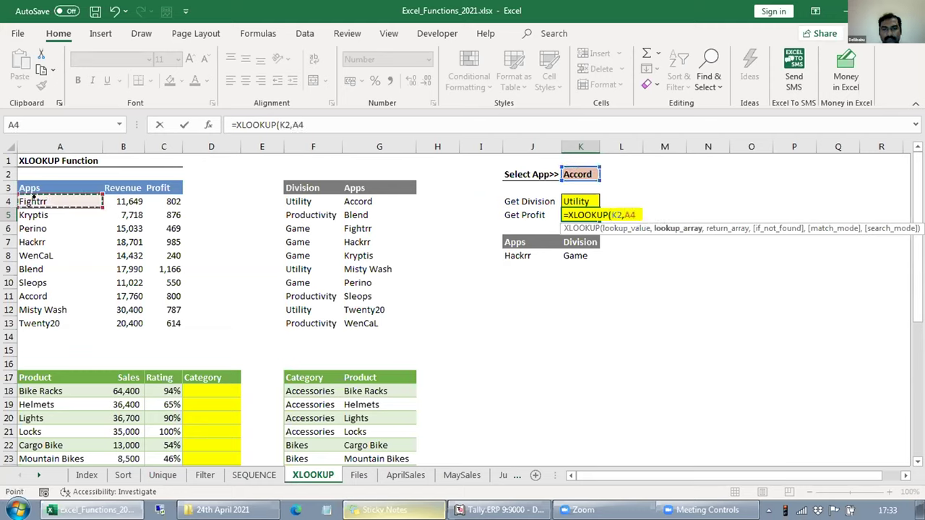
key(ctrl+shift+Down)
text(,)
click(165, 202)
key(ctrl+shift+Down)
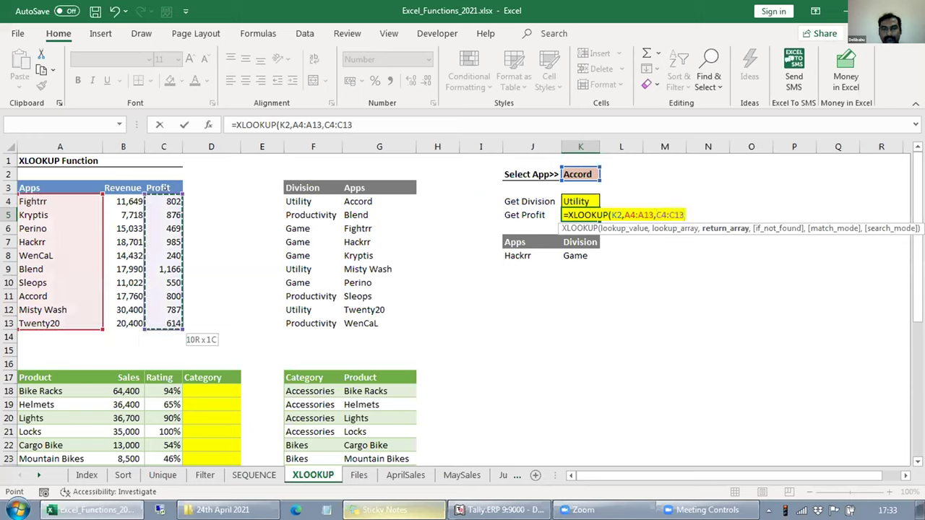
text())
key(ctrl+Return)
key(F2)
key(Escape)
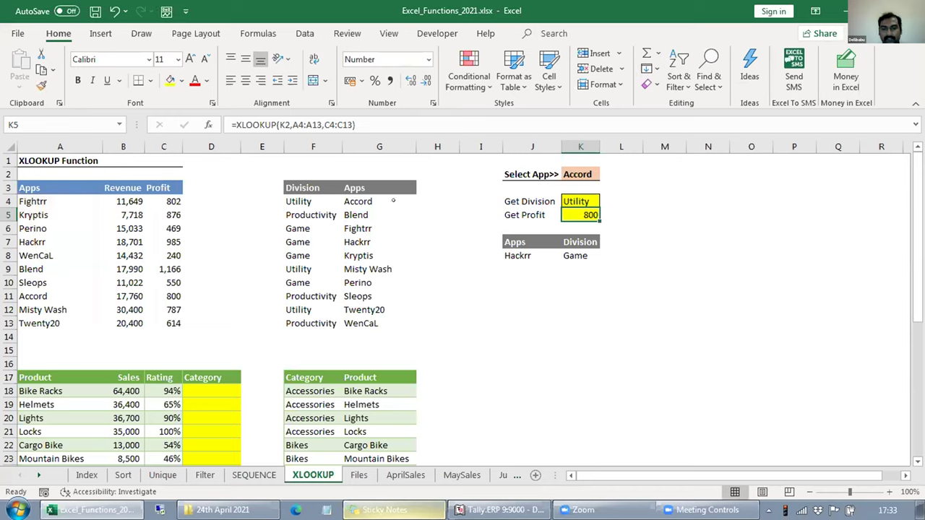
Collapse the ribbon and go to the first empty Category cell, D18, in the product table.
click(566, 339)
key(ctrl+Down)
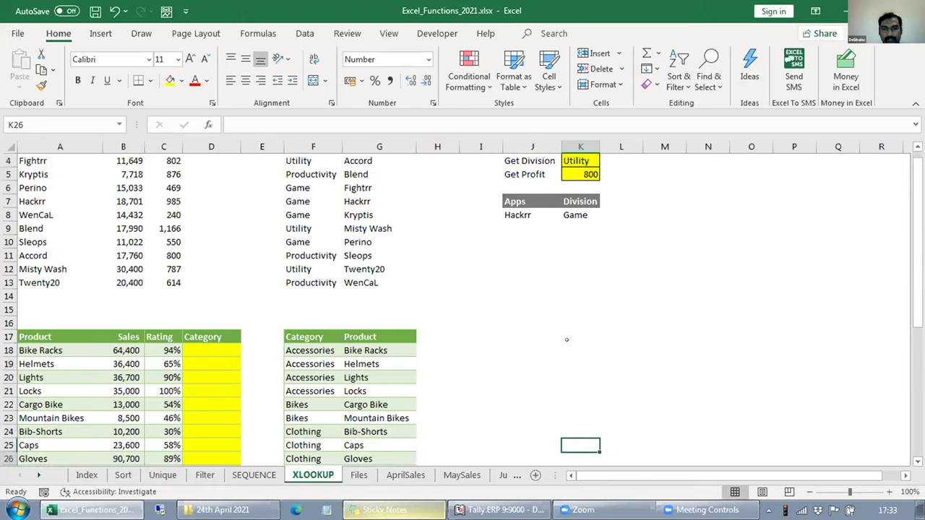
key(Left)
key(Left)
scroll(566, 339, down, 1)
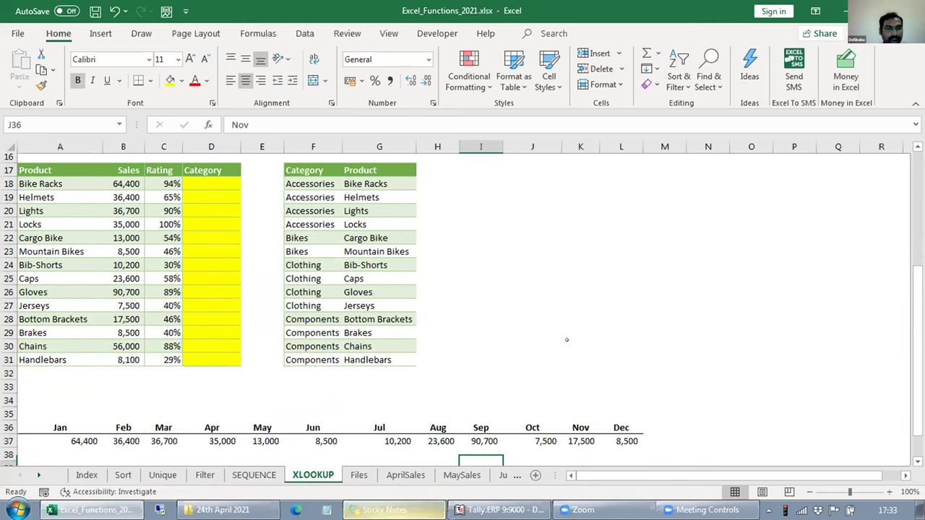
key(ctrl+F1)
key(Up)
key(Up)
key(Up)
key(Up)
key(Up)
key(Left)
key(Left)
key(Left)
key(Up)
key(Up)
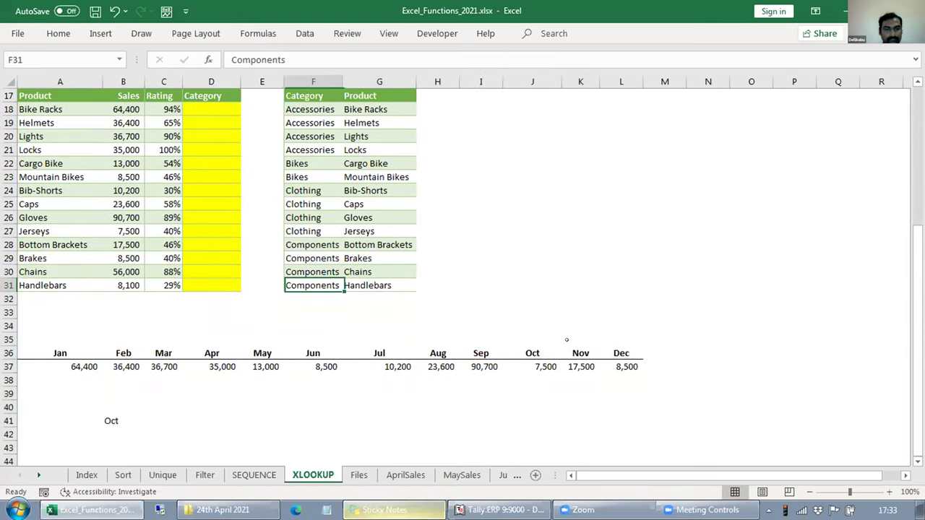
key(Left)
key(Left)
key(Left)
key(ctrl+Up)
scroll(567, 339, up, 1)
key(Up)
key(Up)
key(Down)
key(Down)
key(Down)
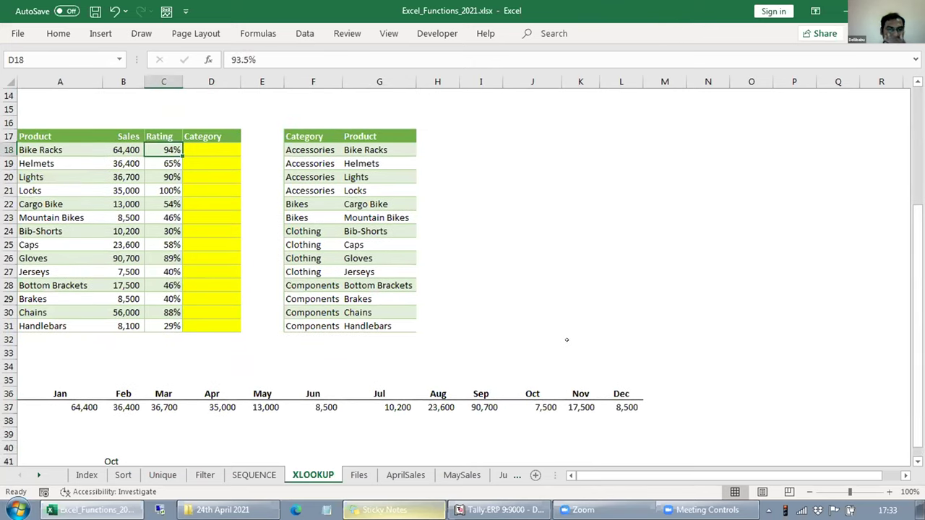
key(Right)
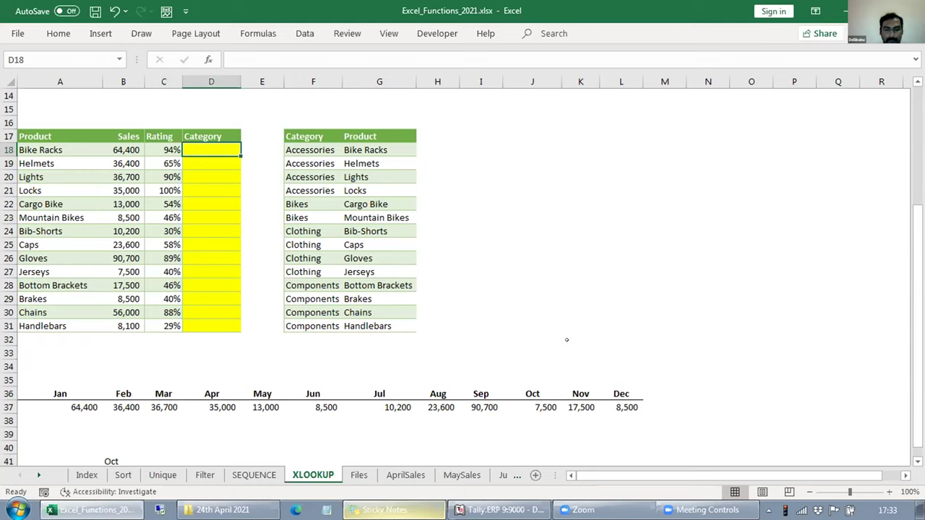
text(=)
key(Escape)
key(Left)
key(Right)
key(Right)
key(Right)
key(Left)
key(Left)
Start an XLOOKUP formula in D18 with A18 as the lookup value and G18:G31 as the lookup array.
text(=xl)
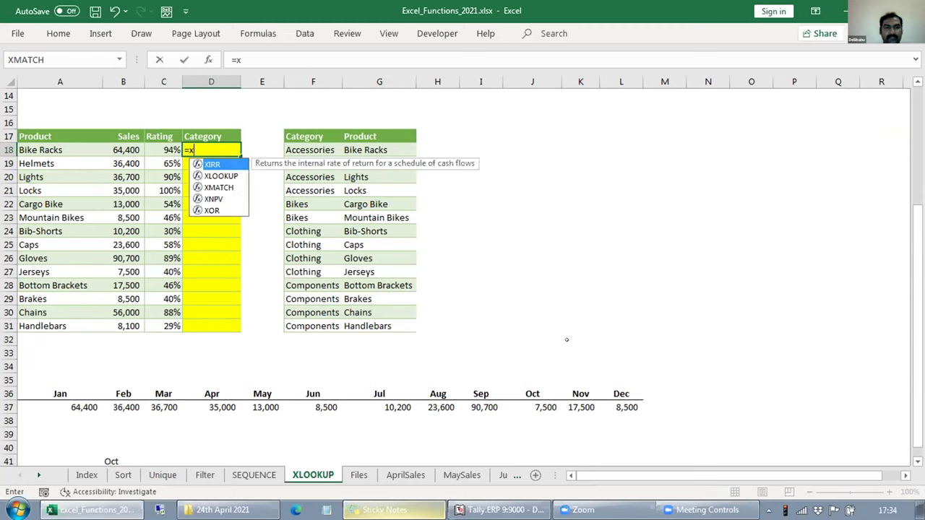
key(Tab)
key(Left)
key(Left)
key(Left)
text(,)
key(Right)
key(Right)
key(Right)
key(shift+Down)
key(shift+Down)
key(shift+Down)
key(shift+Down)
key(shift+Down)
key(shift+Down)
key(shift+Down)
key(shift+Down)
key(shift+Down)
key(shift+Down)
key(shift+Down)
key(shift+Down)
key(shift+Down)
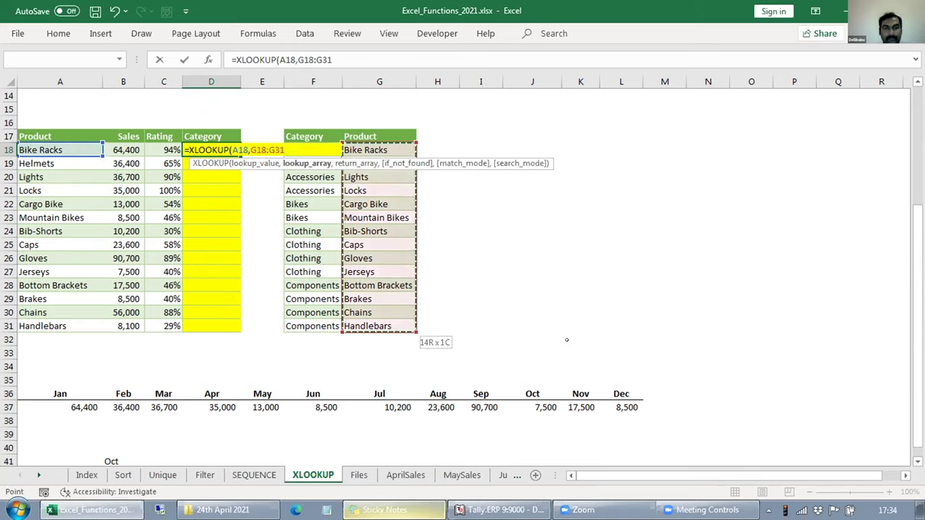
Complete the D18 formula with the absolute range $F$18:$F$31 as the return array.
text(,)
key(Right)
key(Right)
key(ctrl+shift+Down)
key(F4)
key(ctrl+Return)
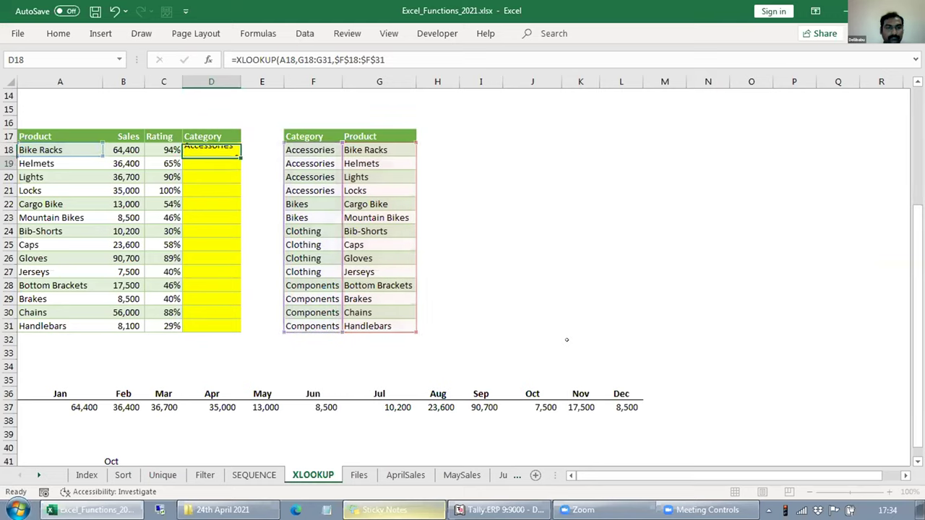
Fill the D18 XLOOKUP formula down the Category column through D31.
key(Left)
key(Right)
key(ctrl+shift+Down)
key(ctrl+d)
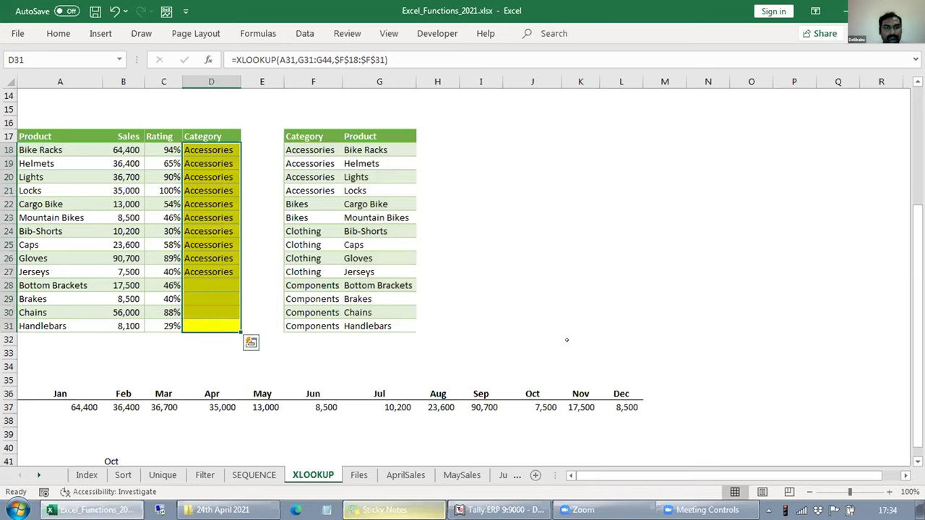
Check the D18 formula and the filled Category column against the product table.
key(ctrl+Up)
key(Down)
key(F2)
key(Escape)
key(Left)
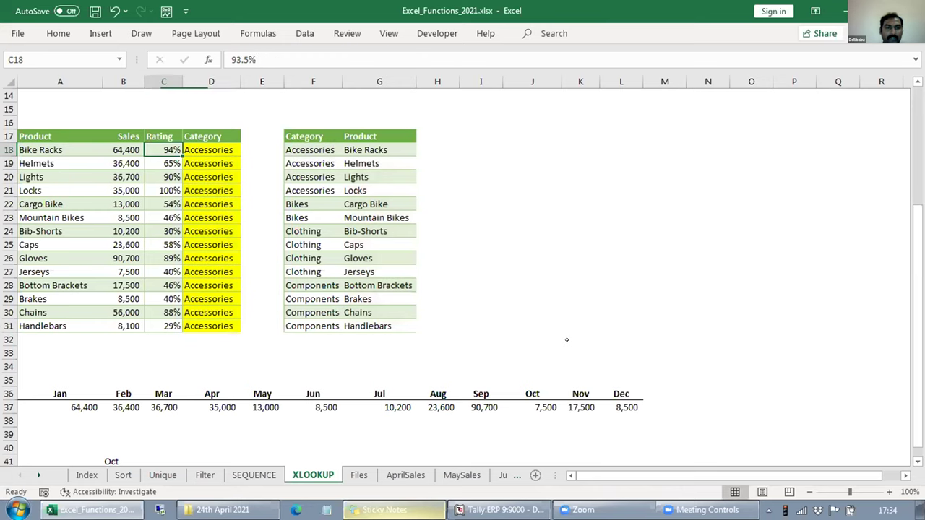
key(ctrl+Down)
key(Down)
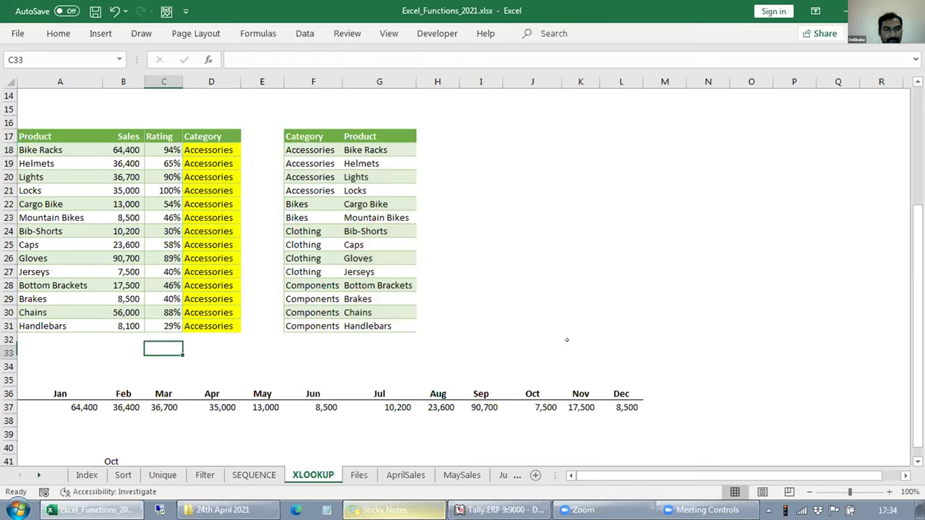
Make the lookup array in the D18 XLOOKUP formula absolute as $G$18:$G$31.
key(ctrl+Up)
key(ctrl+Up)
key(Right)
key(Down)
key(F2)
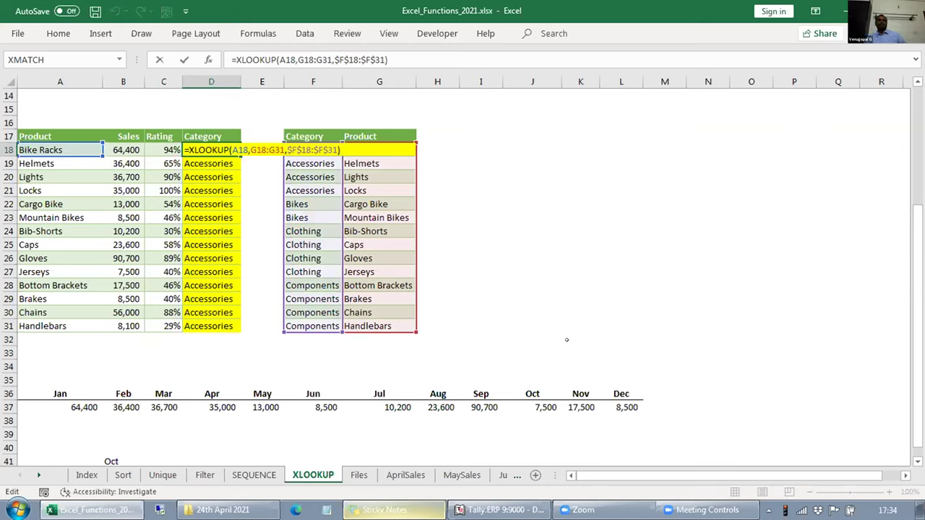
key(Left)
key(Left)
key(Left)
key(Left)
key(Left)
key(Left)
key(Left)
key(Left)
key(Left)
key(Left)
key(Left)
key(Left)
key(Left)
key(shift+Left)
key(shift+Left)
key(shift+Left)
key(shift+Left)
key(shift+Left)
key(shift+Left)
key(shift+Left)
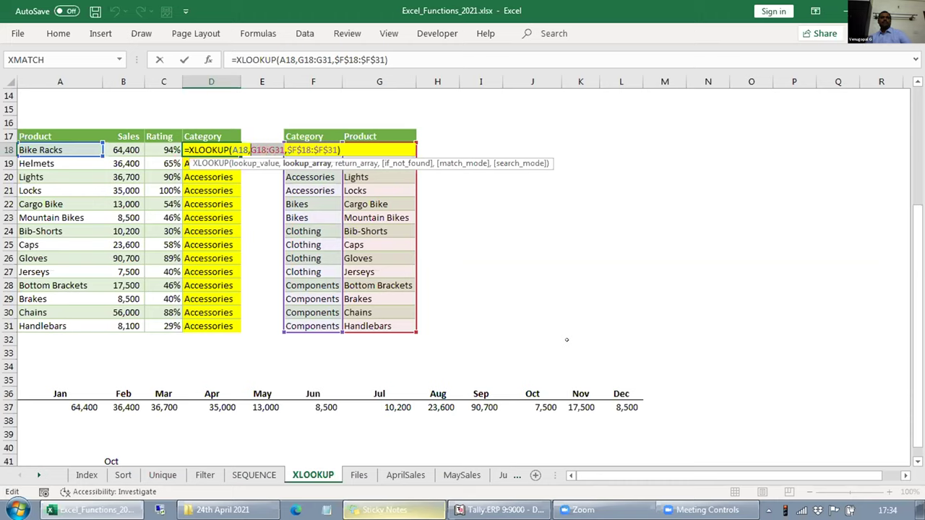
key(F4)
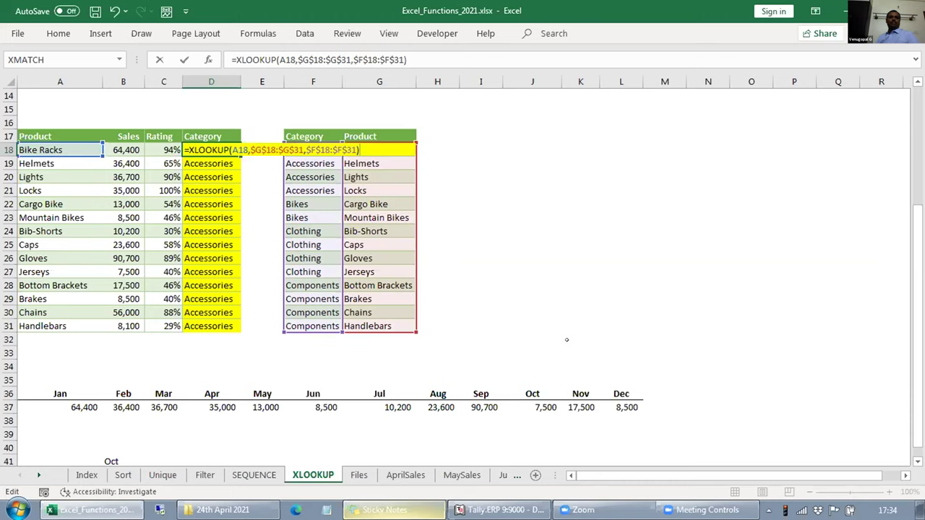
key(End)
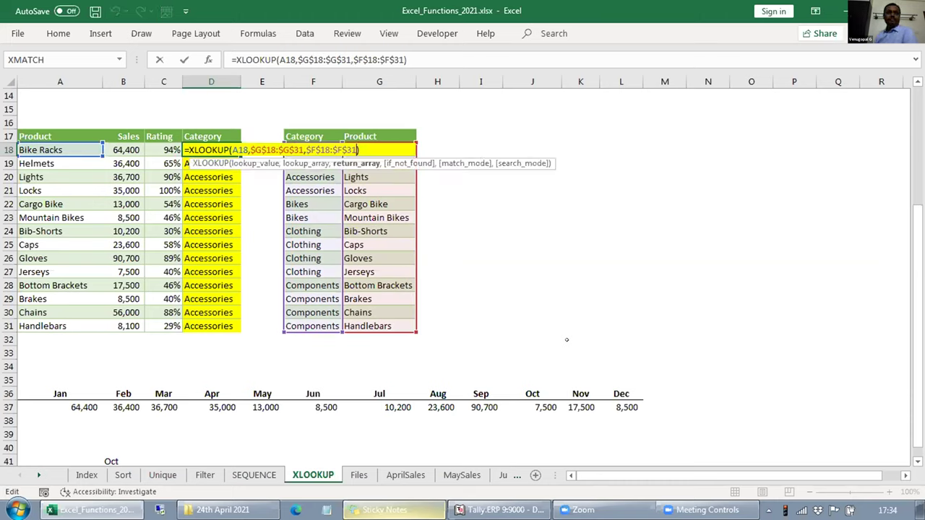
Fill the corrected D18 formula down the Category column through D31 and save the workbook.
key(Return)
key(Up)
key(ctrl+shift+Down)
key(ctrl+d)
key(Down)
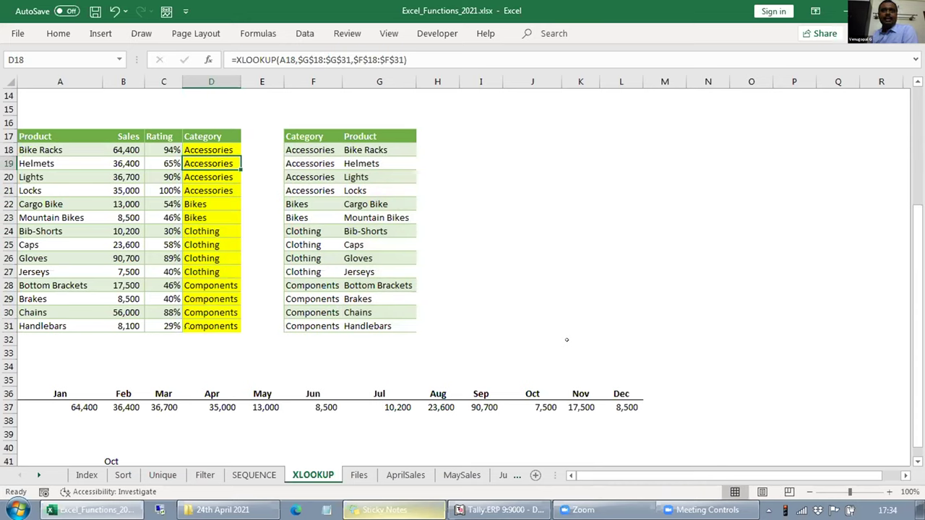
key(ctrl+s)
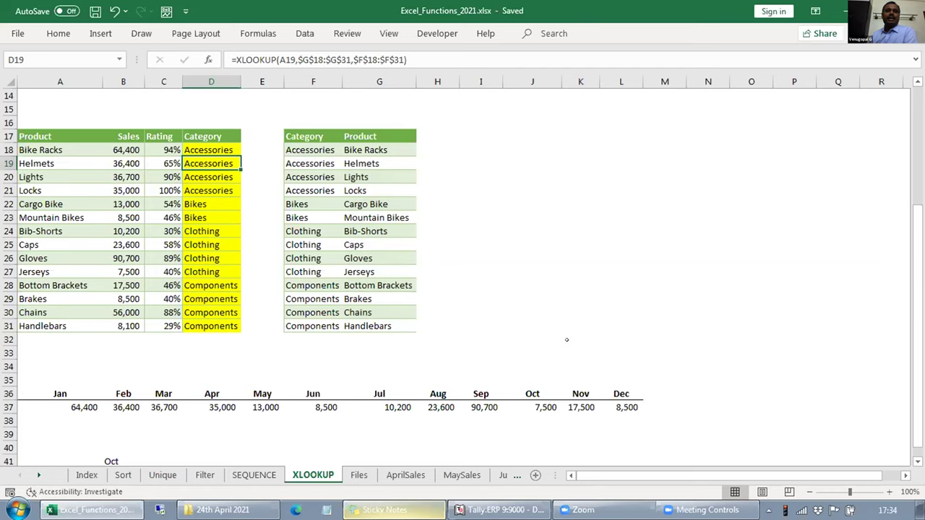
Look over the product table, the monthly figures in rows 36 and 37, and the month cell B41.
key(ctrl+Left)
key(ctrl+Down)
key(ctrl+Down)
key(Down)
key(Down)
key(Down)
key(Down)
key(Down)
key(Down)
key(Down)
key(Down)
key(Down)
key(Down)
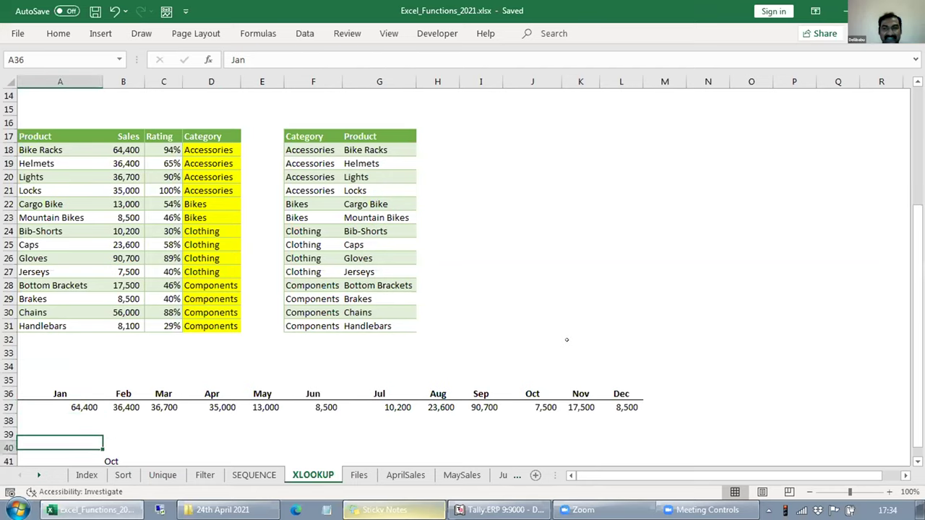
key(Right)
key(ctrl+Up)
key(ctrl+Up)
key(Down)
key(Down)
key(Down)
key(Down)
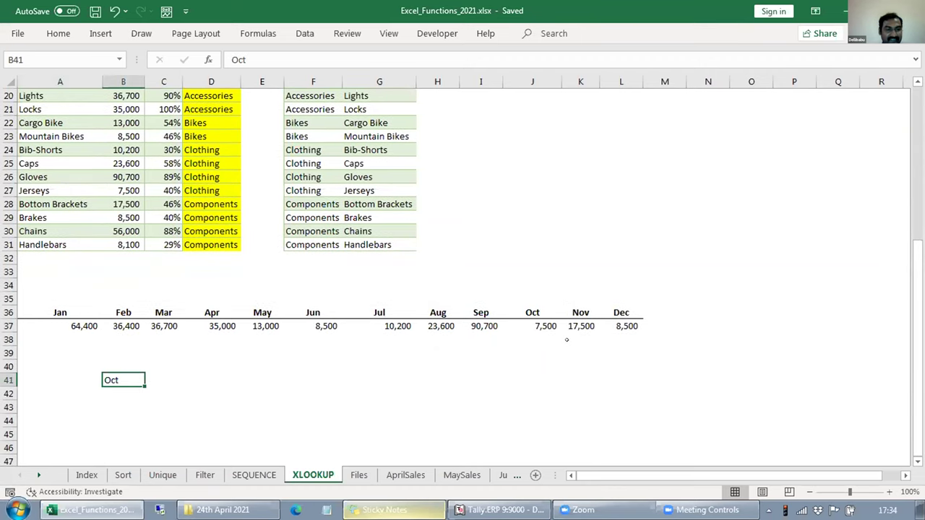
key(ctrl+Up)
key(ctrl+Up)
key(ctrl+Up)
key(ctrl+Up)
key(ctrl+Up)
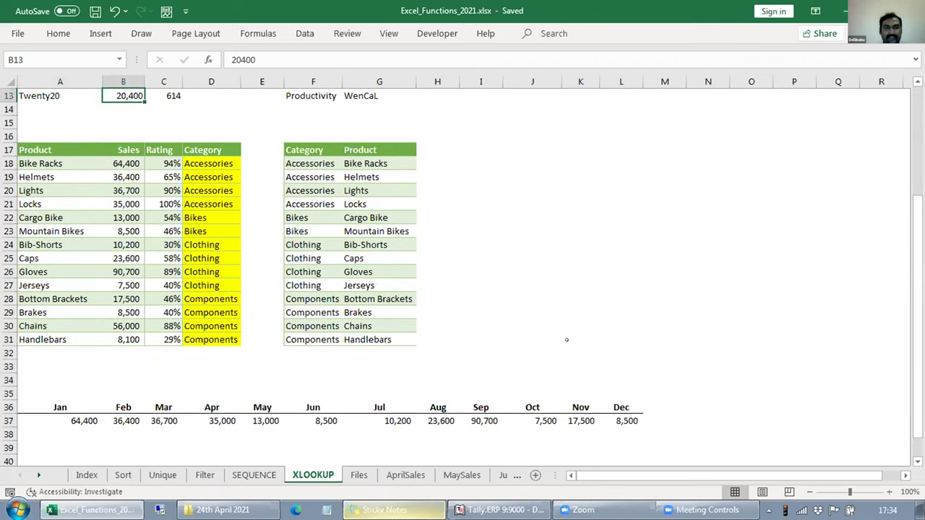
key(Down)
key(Down)
key(Down)
key(Down)
key(Down)
key(Down)
key(Down)
key(Down)
key(Down)
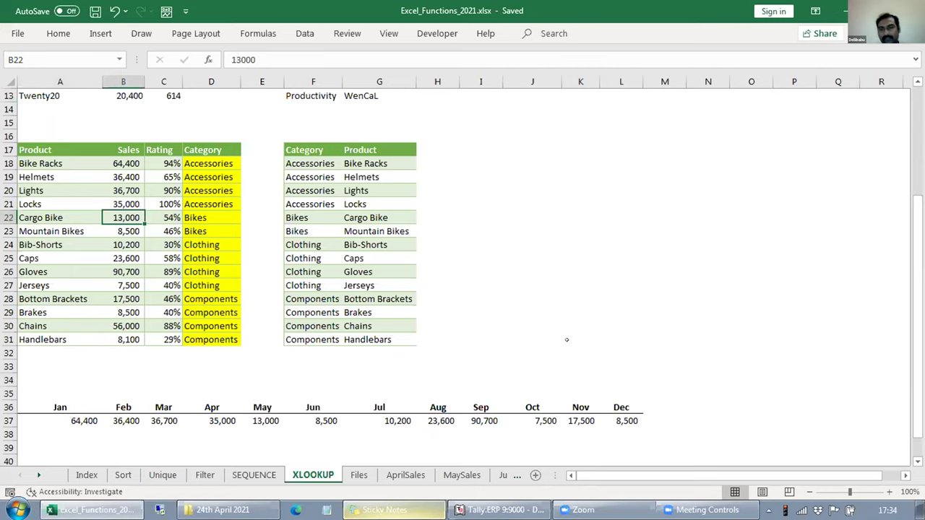
key(Down)
key(Down)
key(Down)
key(Down)
key(Down)
key(Down)
key(Down)
key(Down)
key(Down)
key(Down)
key(Down)
key(Down)
key(Down)
key(Down)
key(Down)
key(Down)
key(Down)
key(Down)
key(Down)
key(Down)
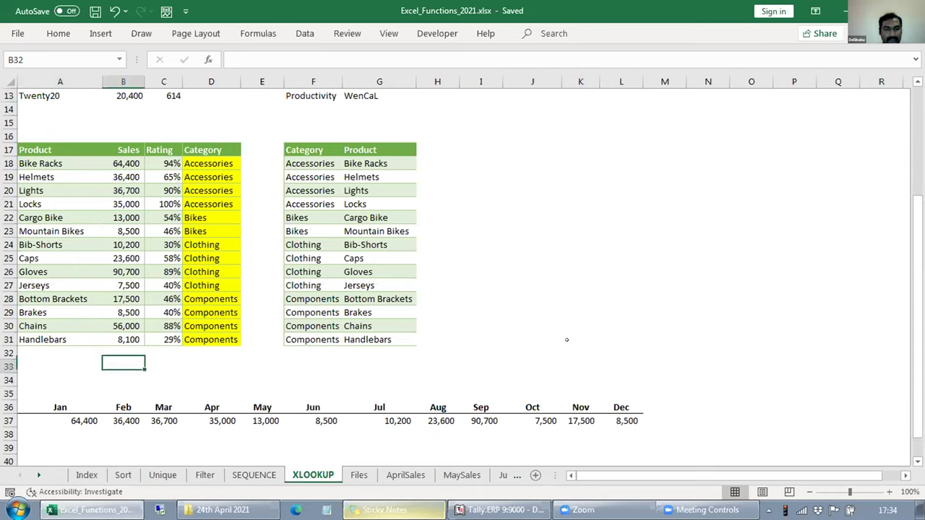
key(ctrl+Up)
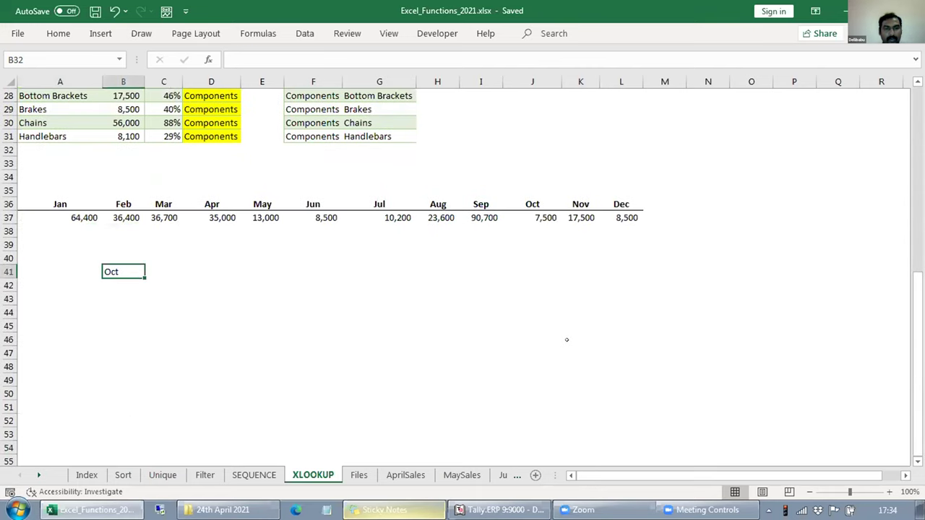
Change the month in B41 to Sep.
key(Right)
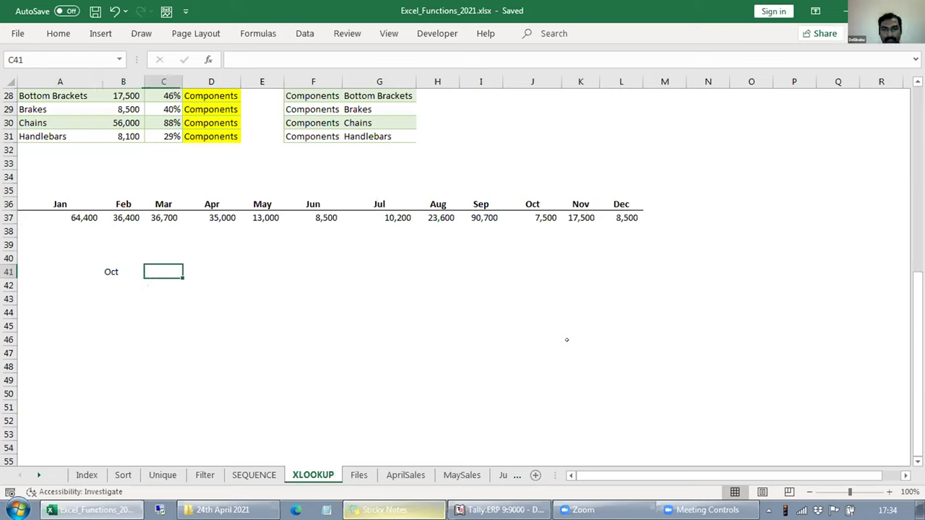
key(Left)
text(Sep)
key(Return)
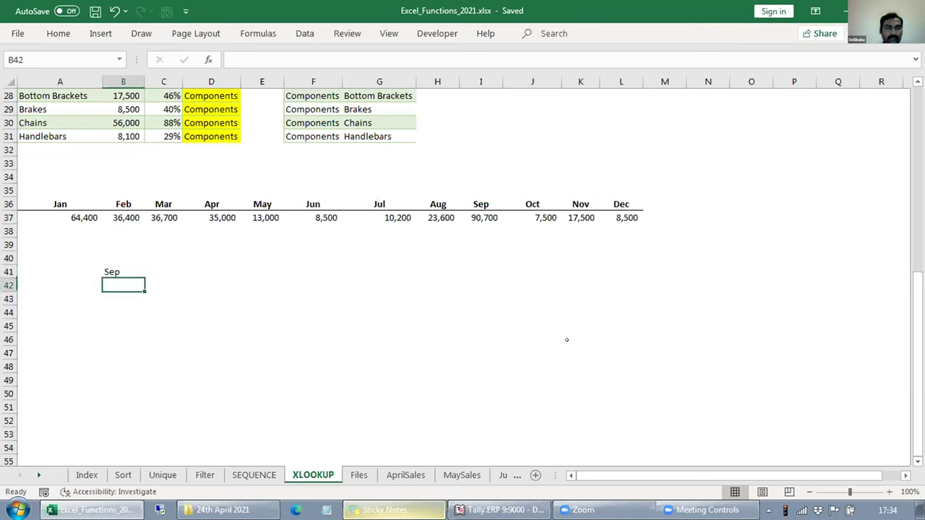
Start an XLOOKUP formula in C41 with B41 as the lookup value and A36:L36 as the lookup array.
key(Up)
key(Right)
text(=xl)
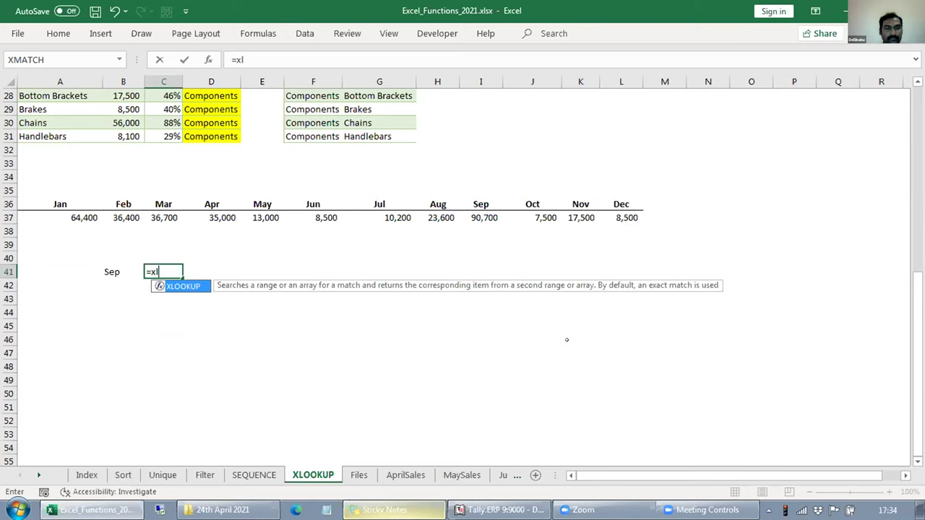
key(Tab)
key(Left)
text(,)
key(Left)
key(Left)
key(Up)
key(Up)
key(Up)
key(Up)
key(Up)
key(ctrl+shift+Right)
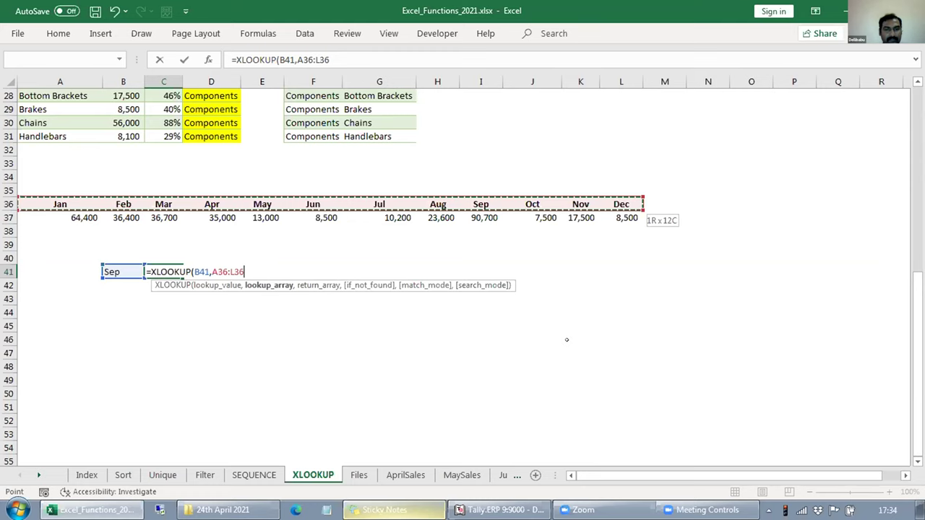
Complete the C41 XLOOKUP formula with A37:L37 as the return array.
text(,)
key(Left)
key(Up)
key(Up)
key(Up)
key(Up)
key(ctrl+shift+Right)
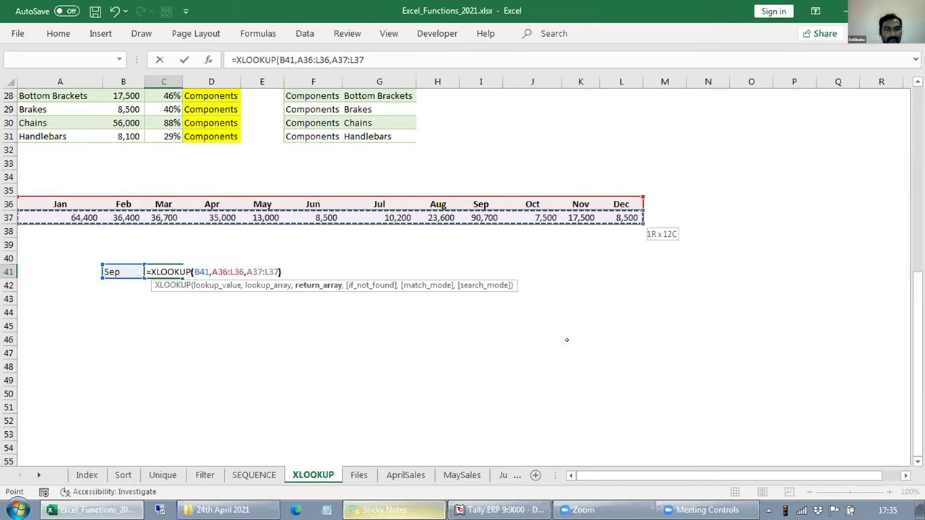
text())
key(ctrl+Return)
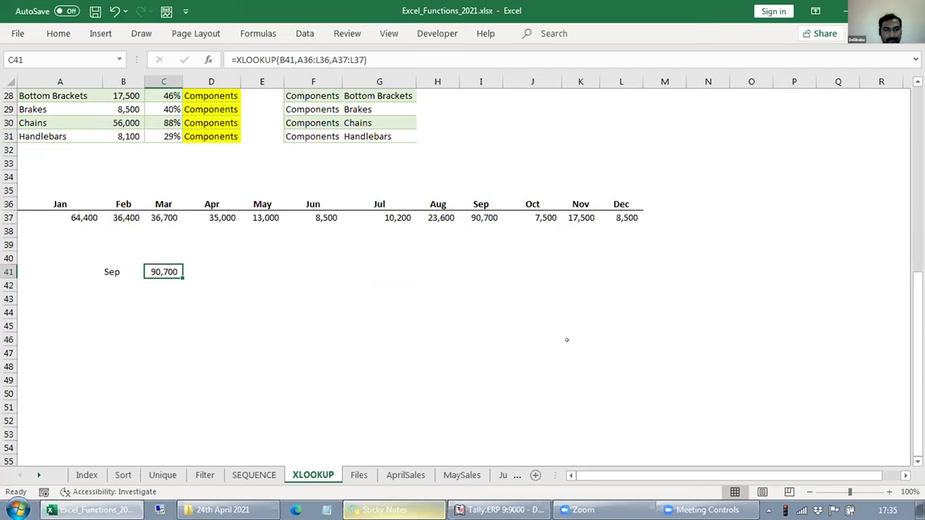
Check the C41 XLOOKUP formula against the monthly figures above it.
key(Up)
key(Up)
key(Up)
key(Up)
key(Up)
key(Up)
key(Up)
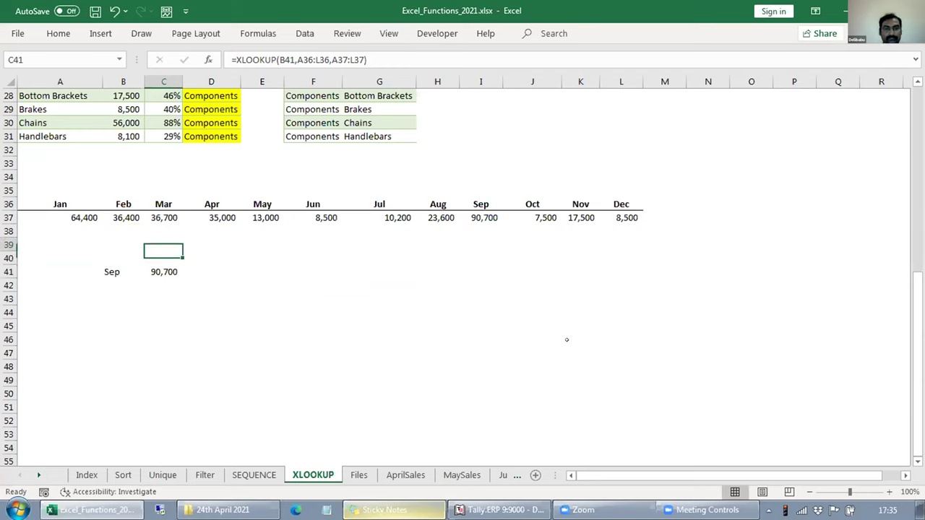
key(Down)
key(Down)
key(Down)
key(Down)
key(Down)
key(Down)
key(Down)
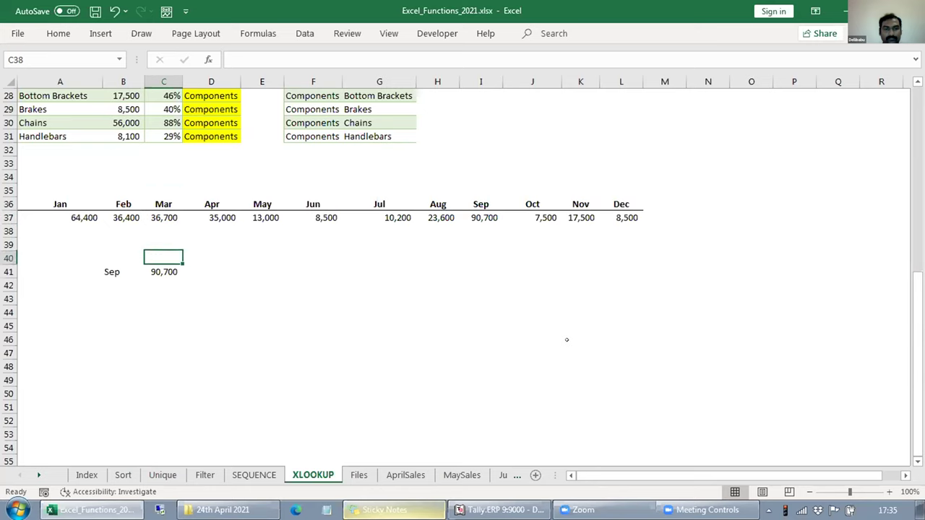
key(F2)
key(Escape)
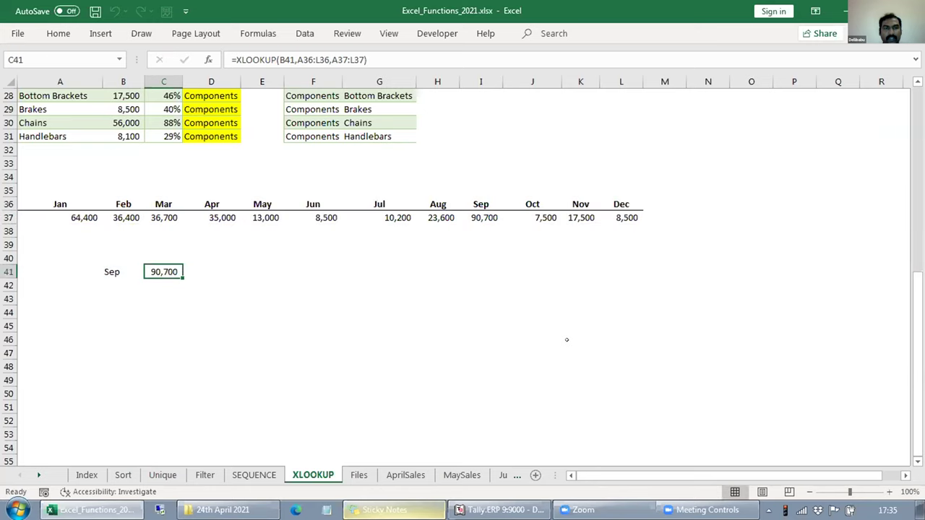
Review the completed XLOOKUP examples from the product table up to the apps tables.
key(ctrl+Up)
key(ctrl+Up)
key(ctrl+Up)
key(ctrl+Up)
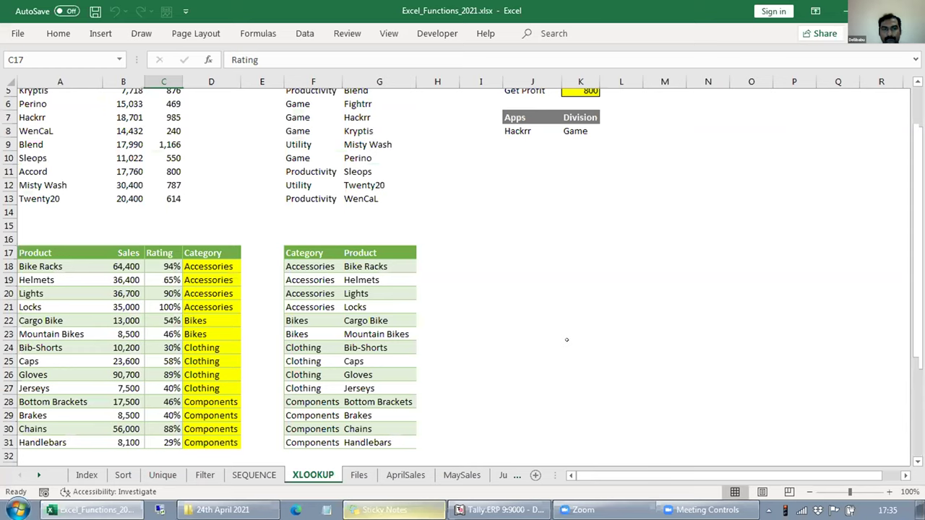
key(ctrl+Up)
key(ctrl+Up)
key(ctrl+Up)
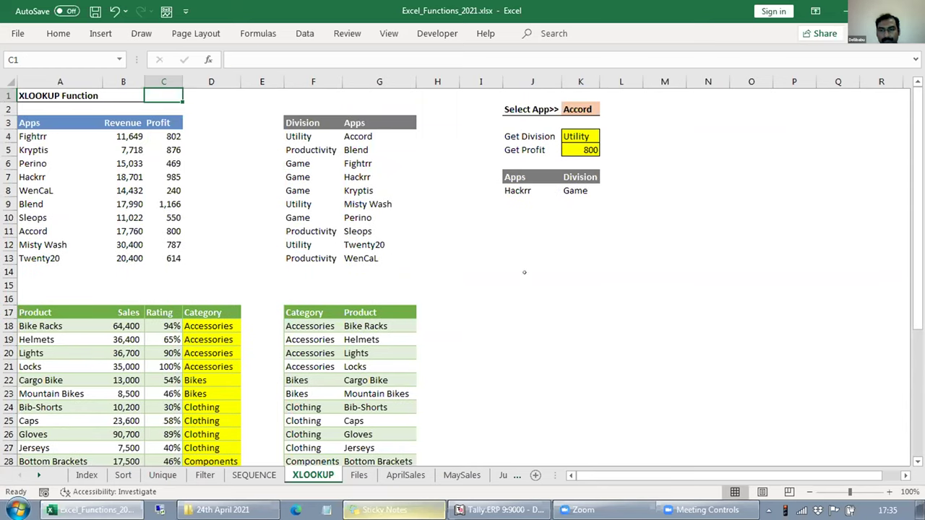
click(524, 272)
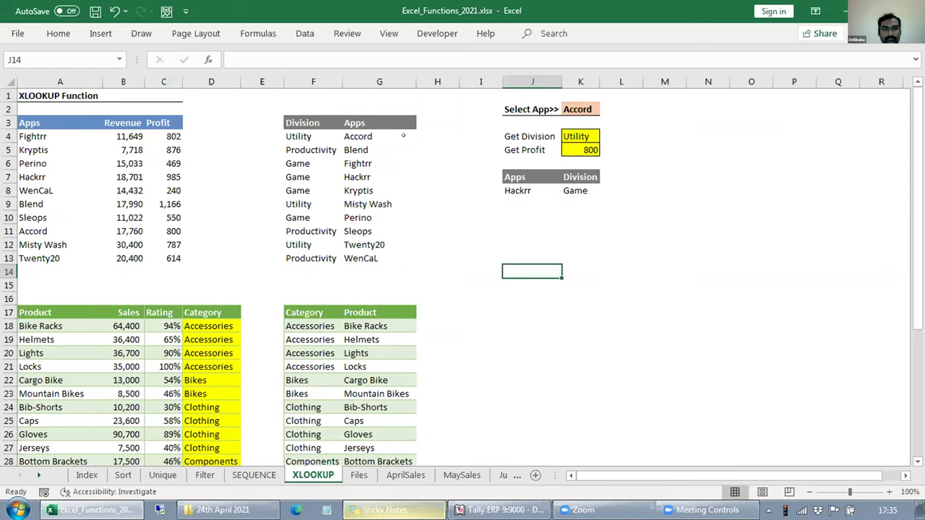
Switch to the Filter sheet and inspect the nested FILTER formula in G4.
click(490, 226)
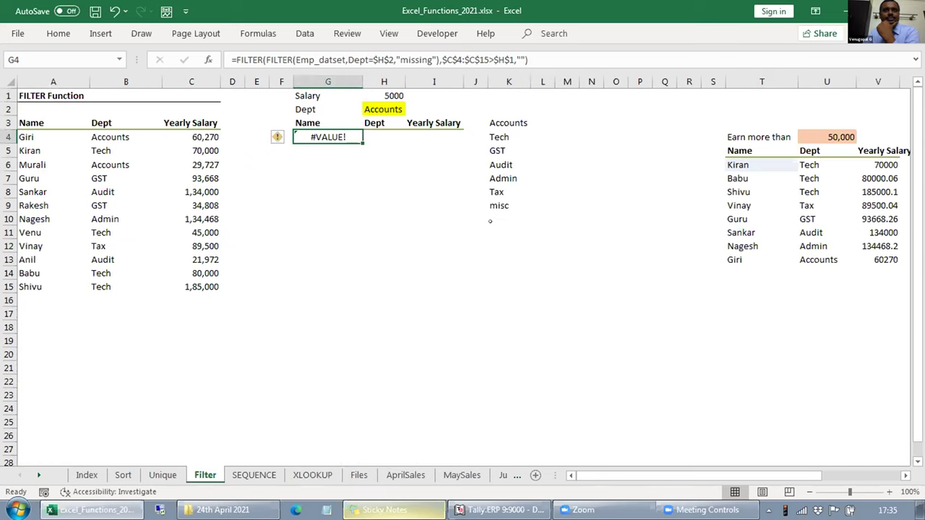
key(F2)
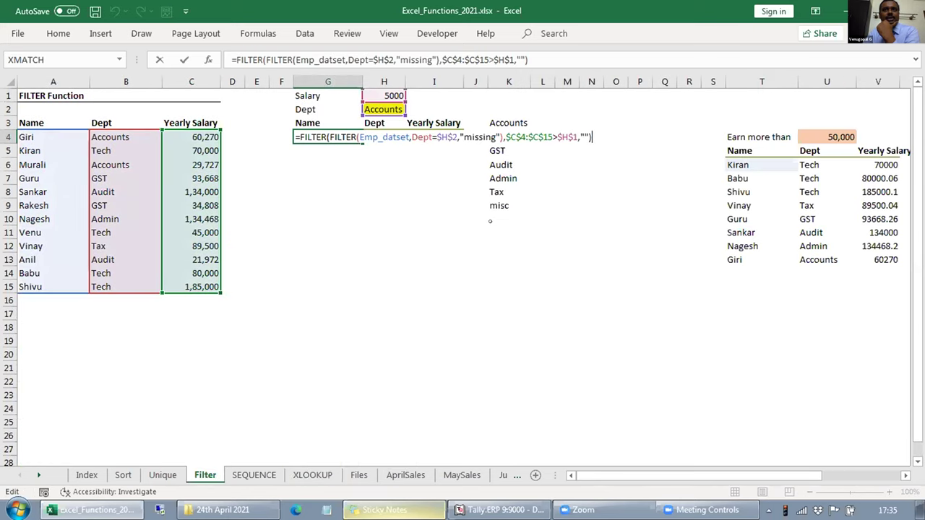
key(ctrl+Return)
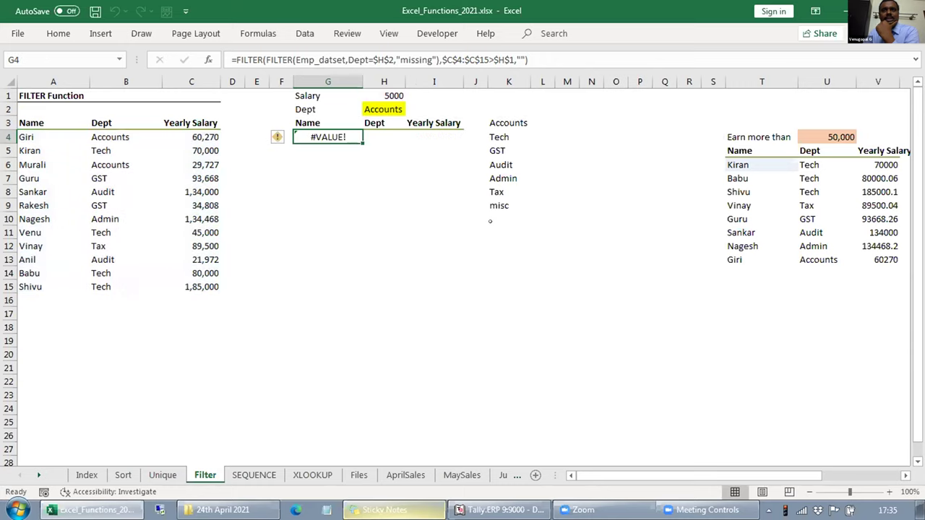
Replace the G4 formula with a new FILTER using Emp_datset as the array, and open a parenthesis for the include condition.
text(=fil)
key(Tab)
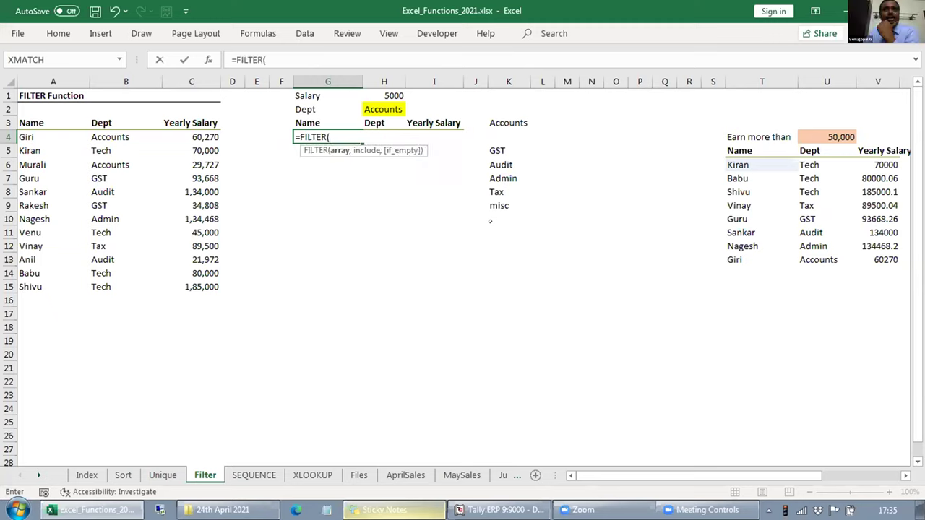
drag(33, 132, 203, 287)
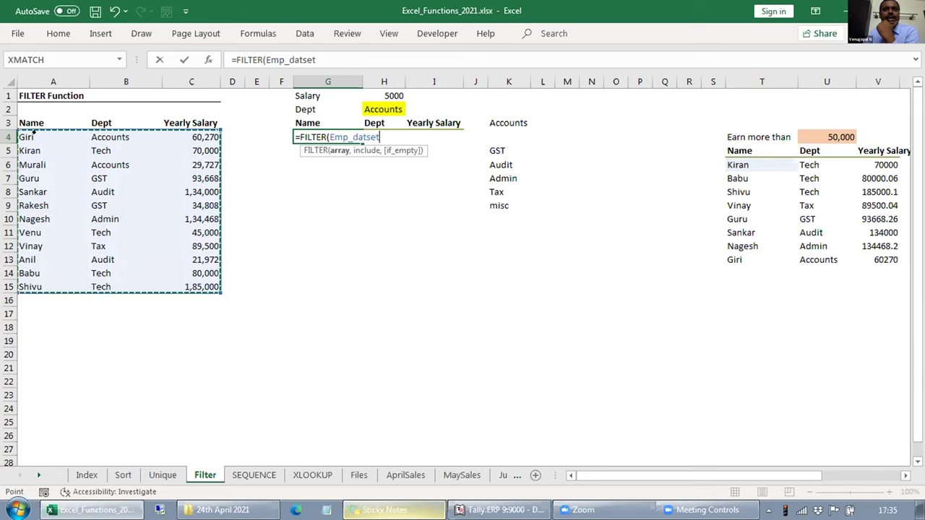
text(,)
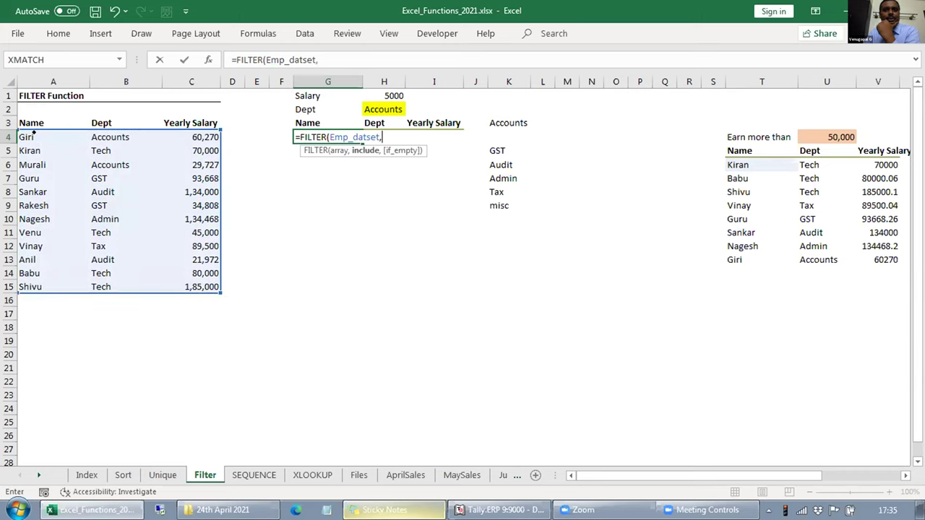
text(d)
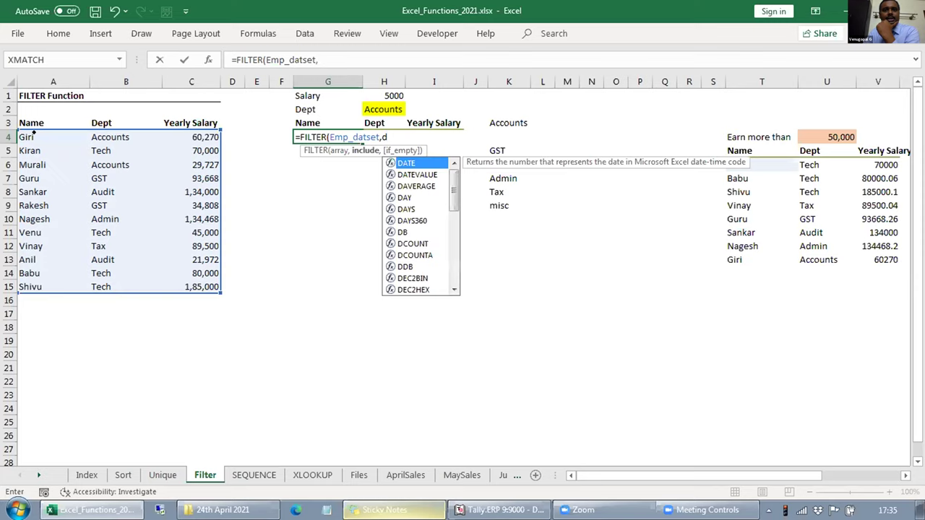
key(BackSpace)
text(()
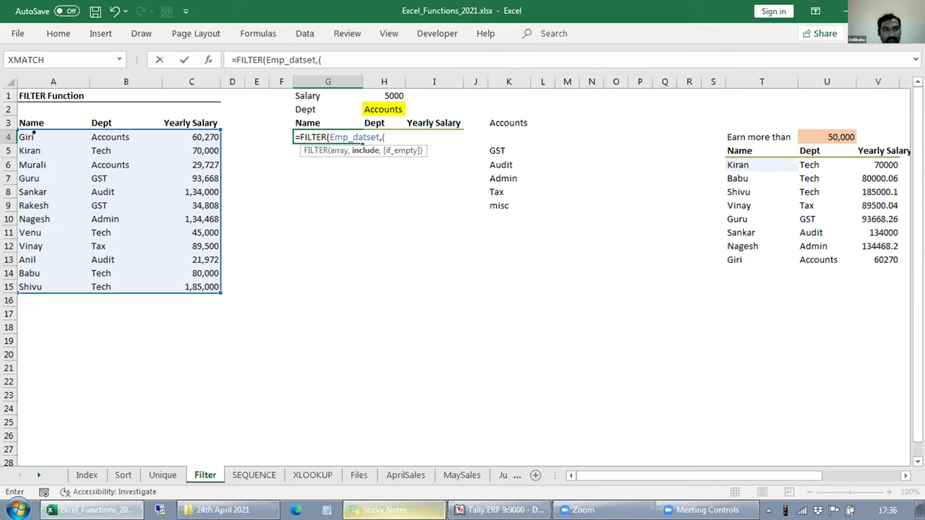
Add the first include condition to the G4 FILTER formula inside an extra outer parenthesis, as (Dept=H2).
text(dep)
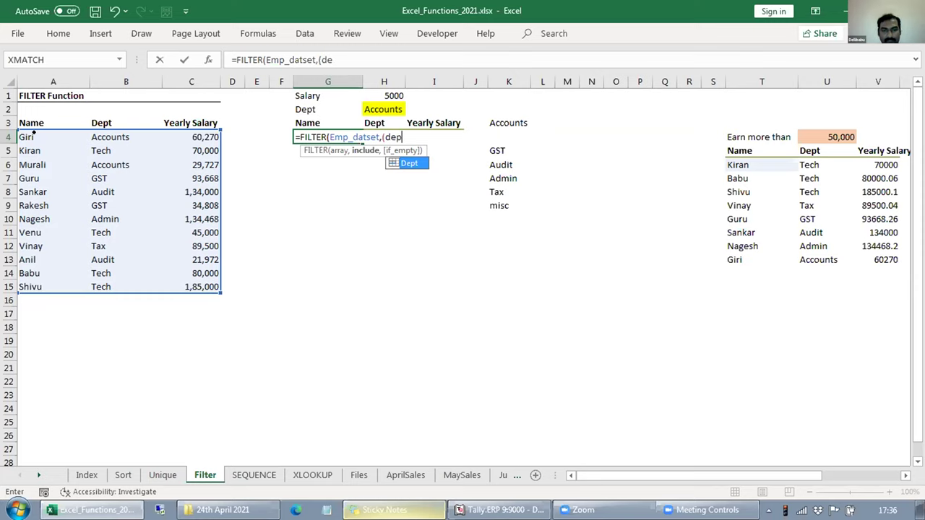
key(Tab)
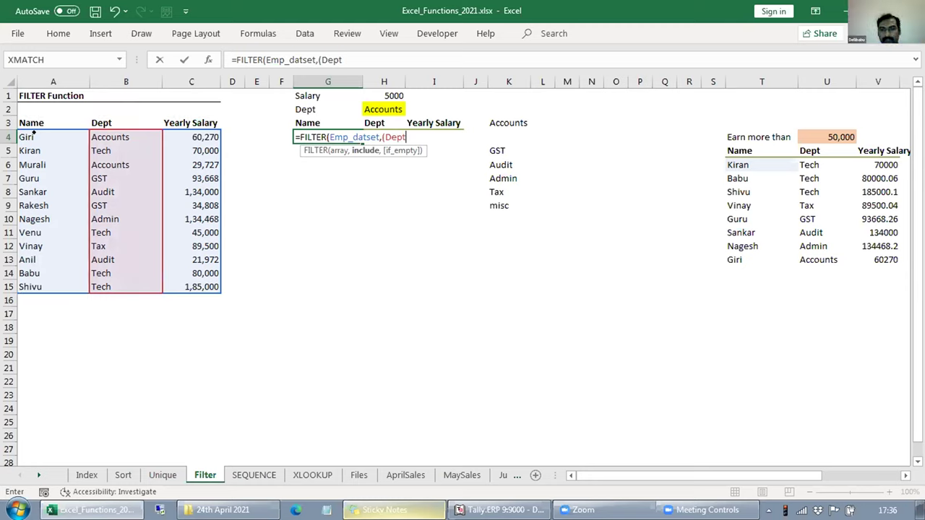
key(BackSpace)
key(BackSpace)
key(BackSpace)
key(BackSpace)
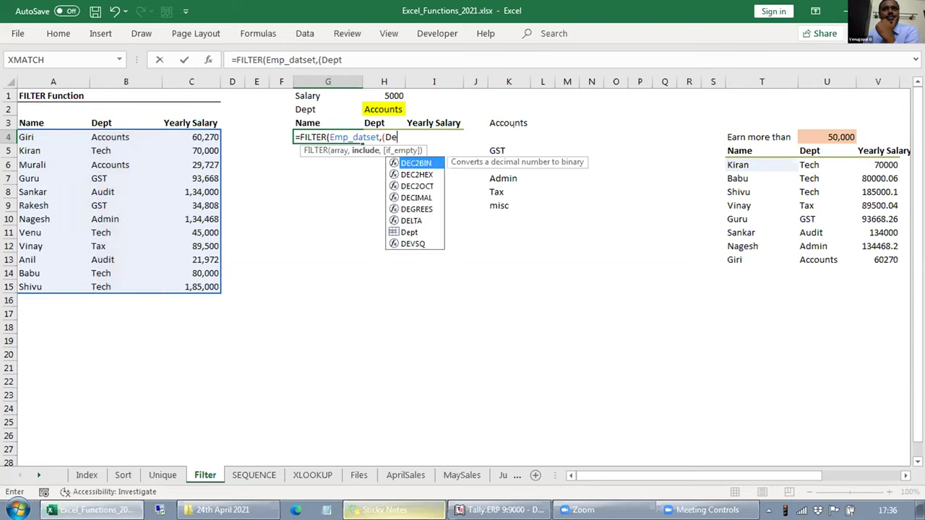
text((Dept=)
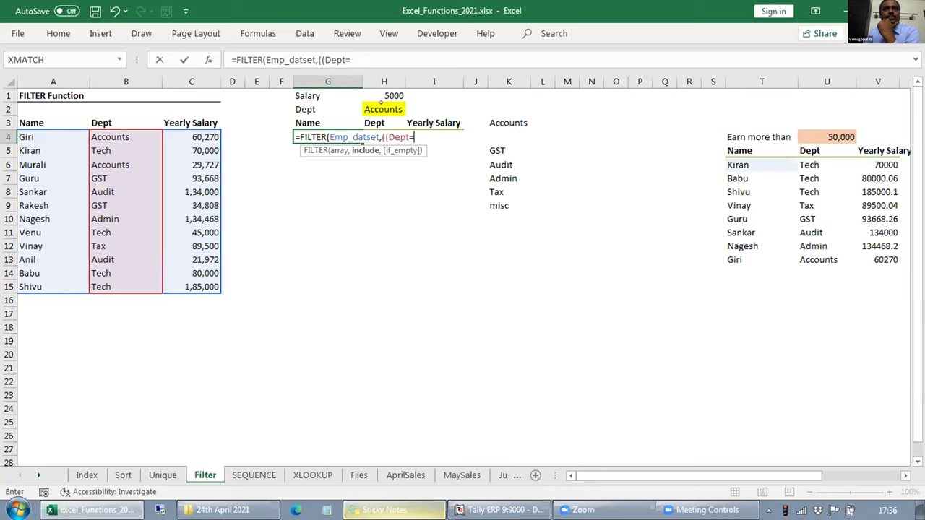
click(382, 106)
text())
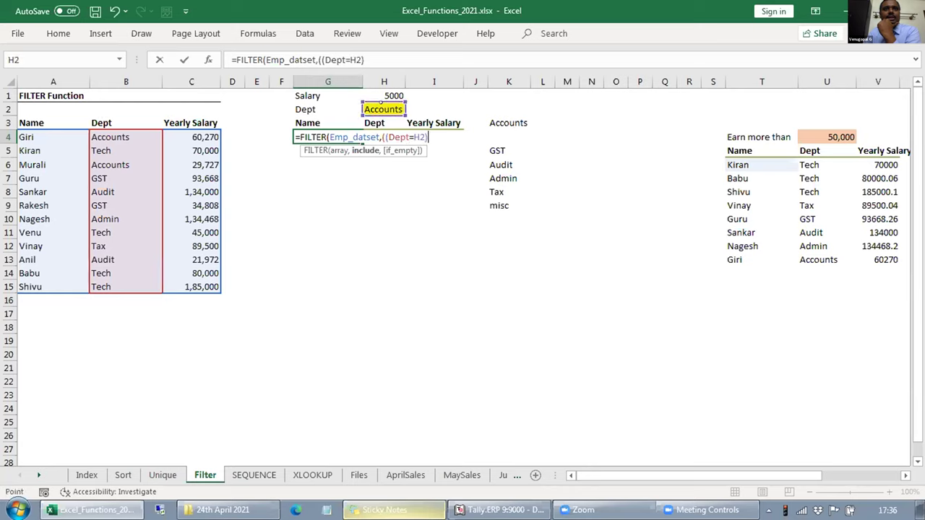
Multiply the department condition by ($C$4:$C$15>H1) to add the salary criterion, and close the include argument.
text(*()
click(194, 132)
key(ctrl+shift+Down)
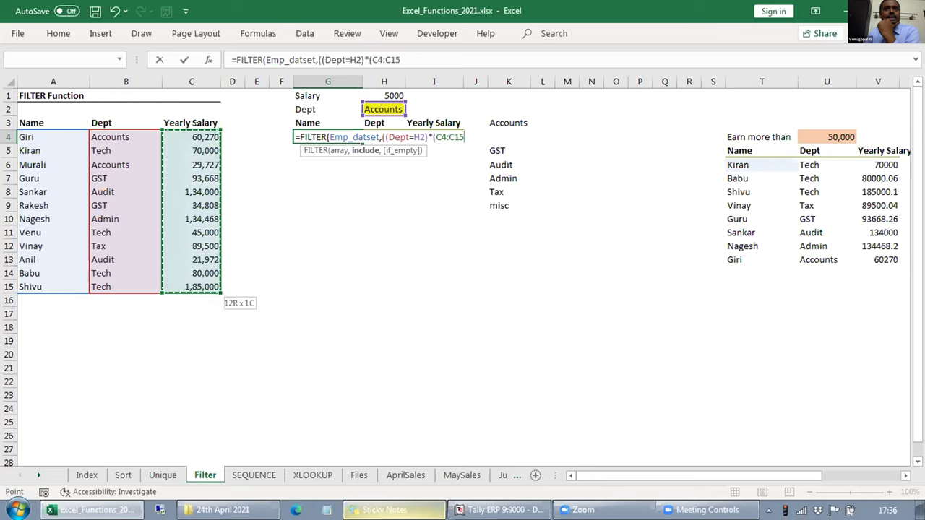
key(F4)
text())
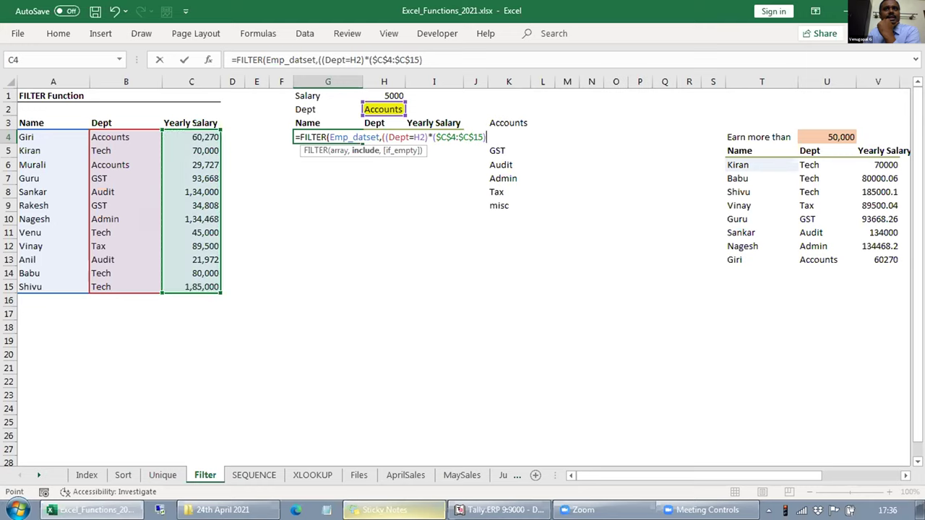
text(=)
key(BackSpace)
text(>)
click(373, 94)
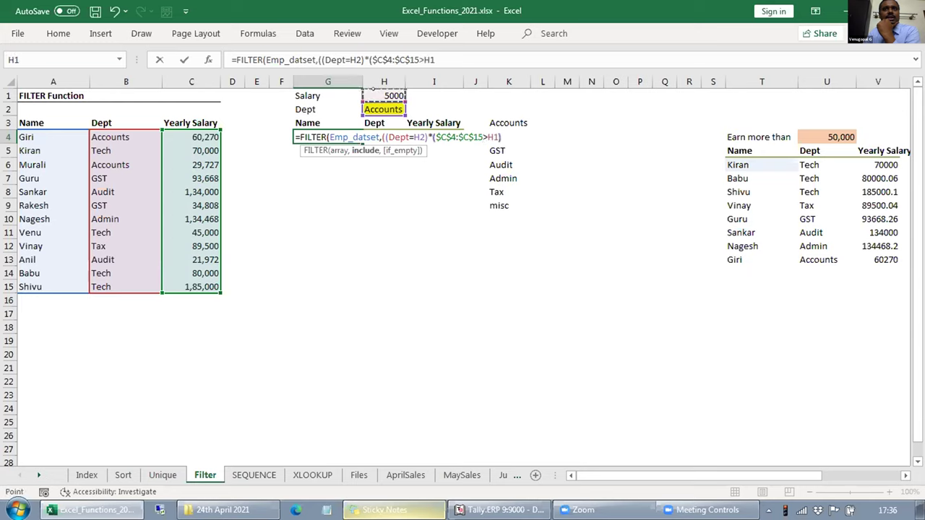
text()))
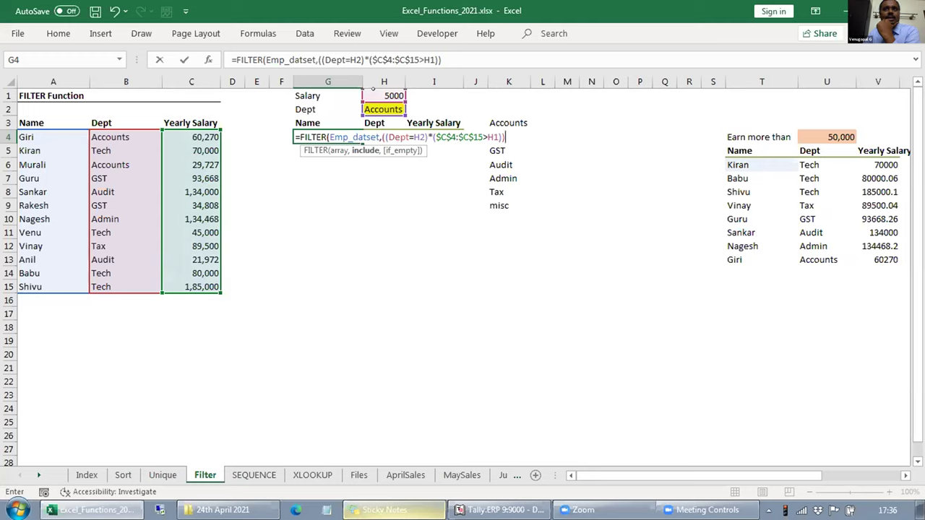
Complete the G4 FILTER formula with an empty string as the if_empty argument and enter it.
text(,)
key(BackSpace)
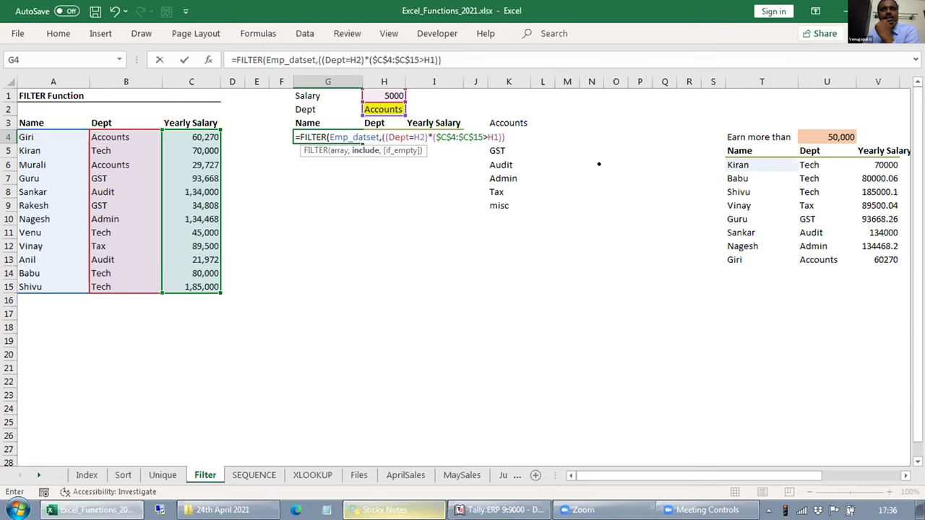
text(,""))
key(Return)
key(Down)
key(Down)
key(Down)
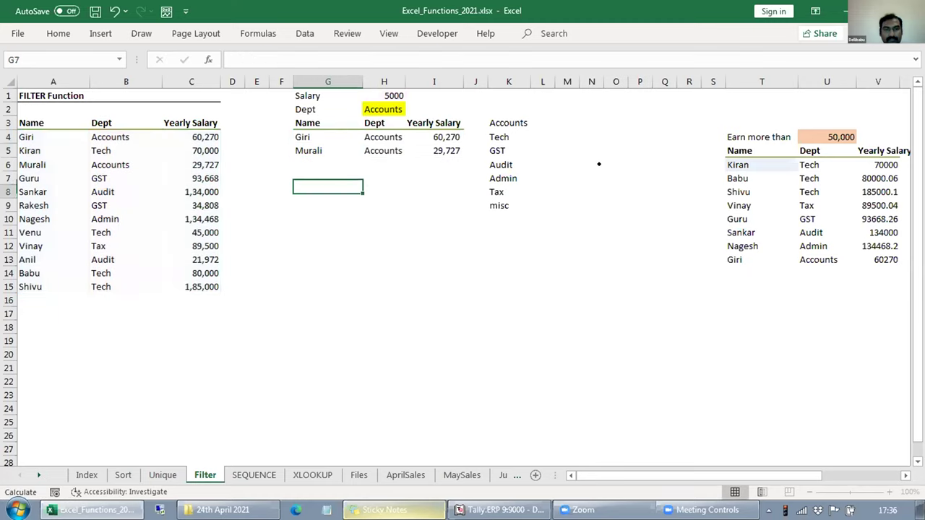
Edit the G4 FILTER formula so that its if_empty argument reads "missing".
key(Up)
key(Up)
key(Up)
key(Up)
key(F2)
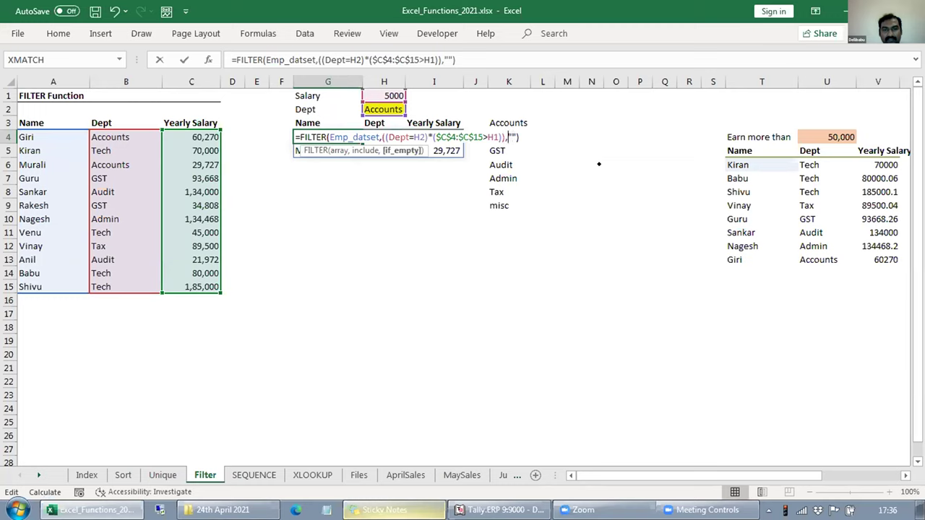
text(missing)
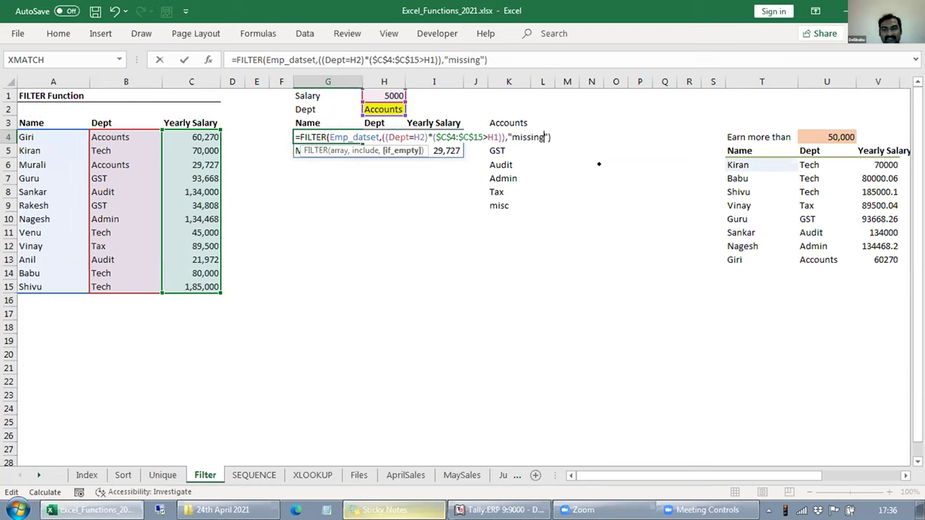
key(Return)
key(Down)
key(Down)
key(Up)
key(Up)
key(Up)
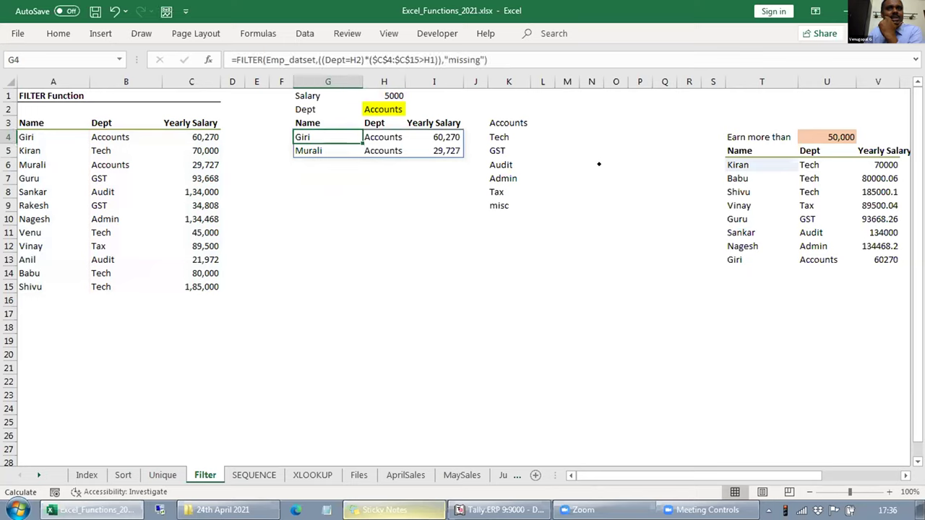
Choose Tech as the department in H2 to test the FILTER formula.
key(Up)
key(Up)
key(Right)
key(alt+Down)
key(Down)
key(Return)
key(Down)
key(Down)
key(Down)
key(Down)
key(Down)
key(Down)
key(Down)
key(Down)
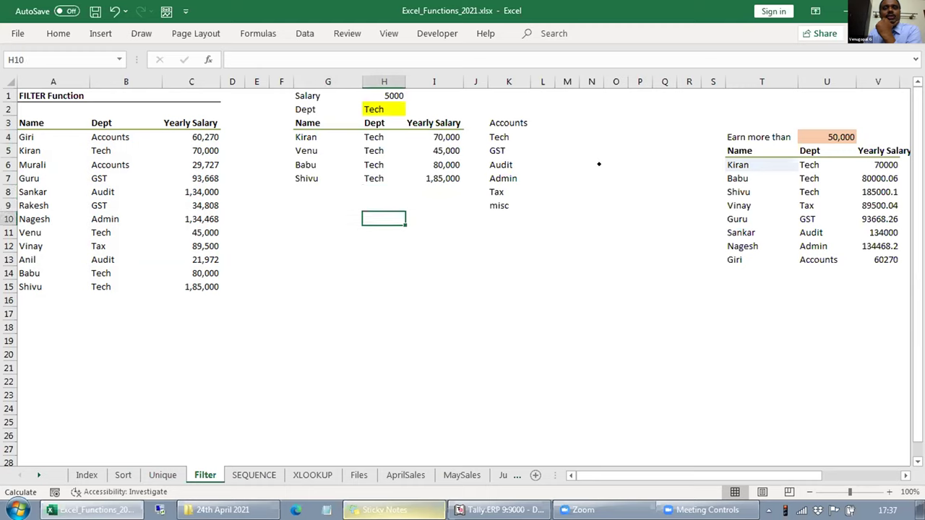
Set the salary criterion in H1 to 50000.
key(ctrl+Up)
key(ctrl+Up)
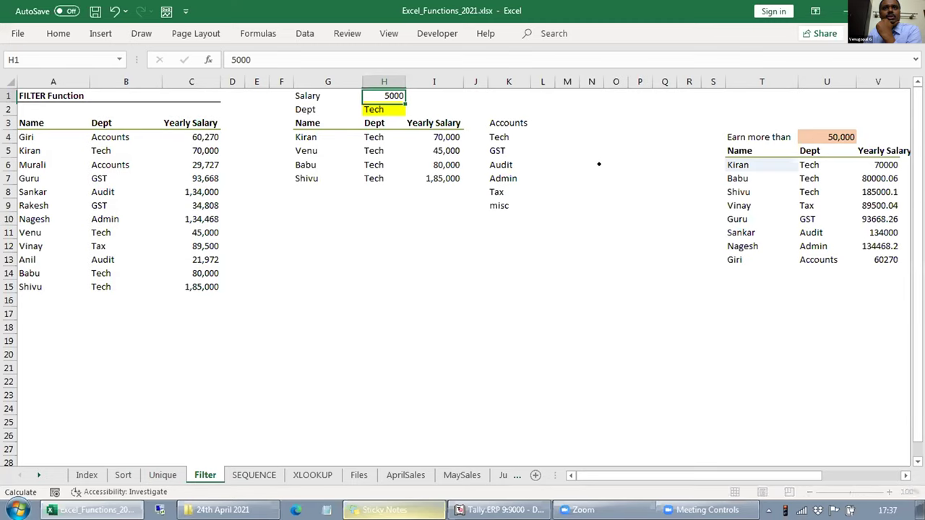
text(0)
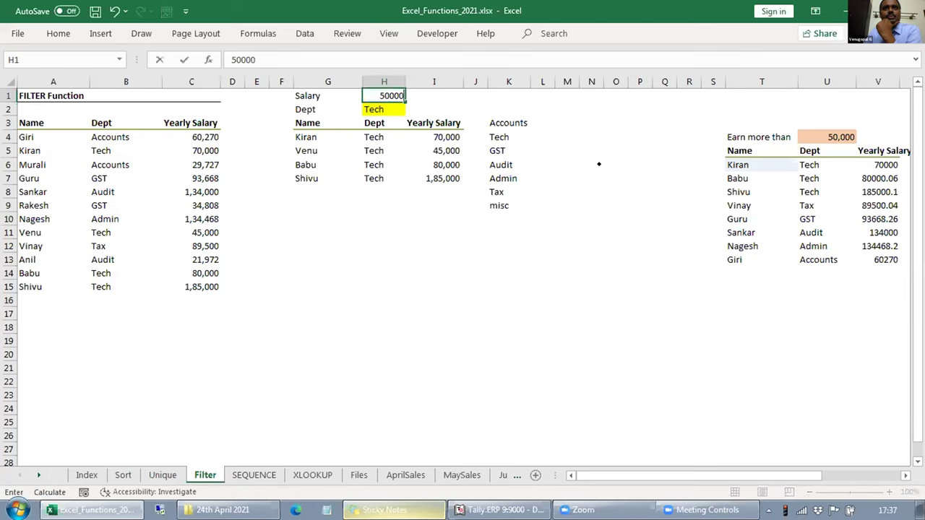
key(Return)
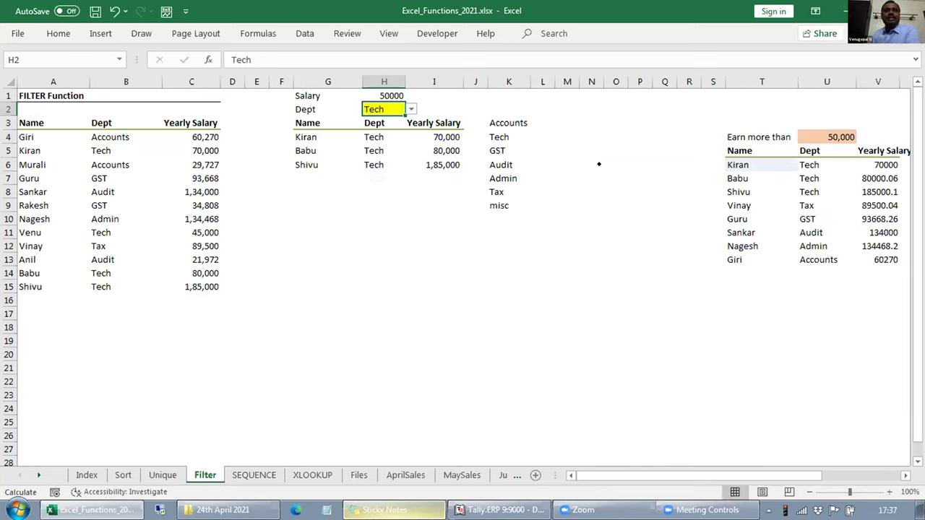
Check the G4 formula and its filtered rows, and save the workbook.
key(Down)
key(Down)
key(Left)
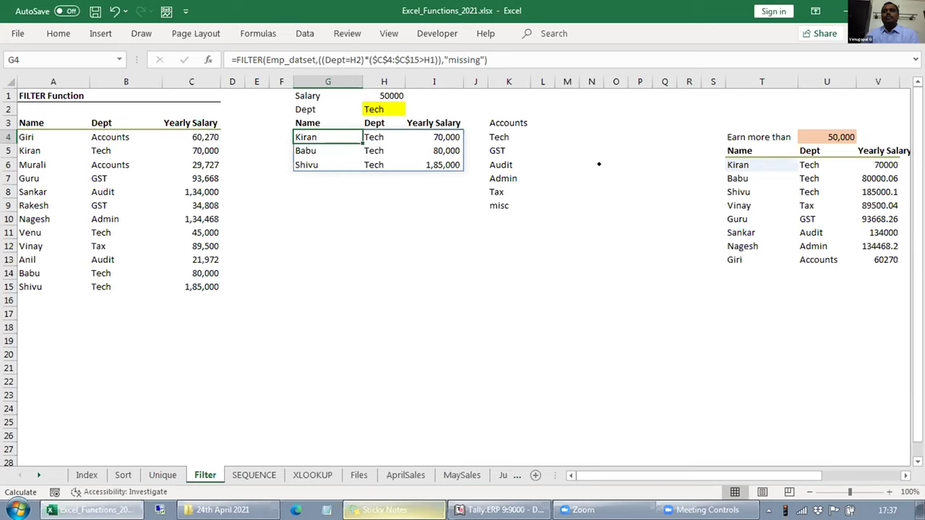
key(Down)
key(Down)
key(Down)
key(Up)
key(Up)
key(Up)
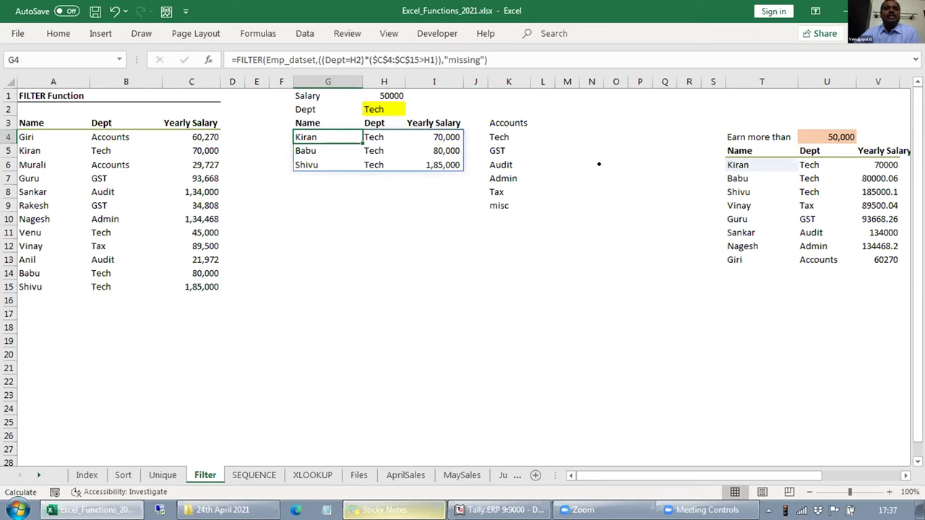
key(ctrl+s)
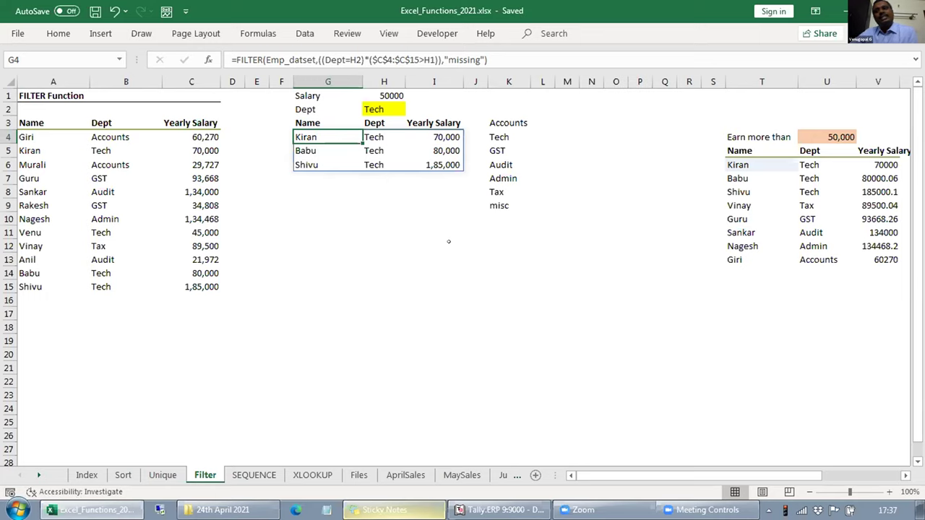
click(334, 214)
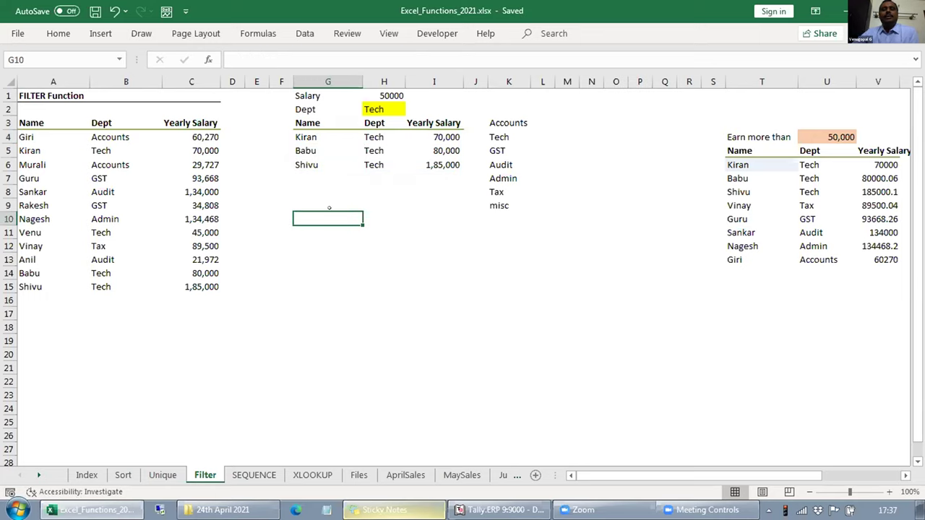
Switch to the XLOOKUP sheet and select the empty cell J13 below the Apps and Division lookup.
key(ctrl+Page_Down)
key(ctrl+Page_Down)
key(Down)
key(Down)
key(Down)
key(Down)
key(Down)
key(Down)
key(Down)
key(Down)
key(Right)
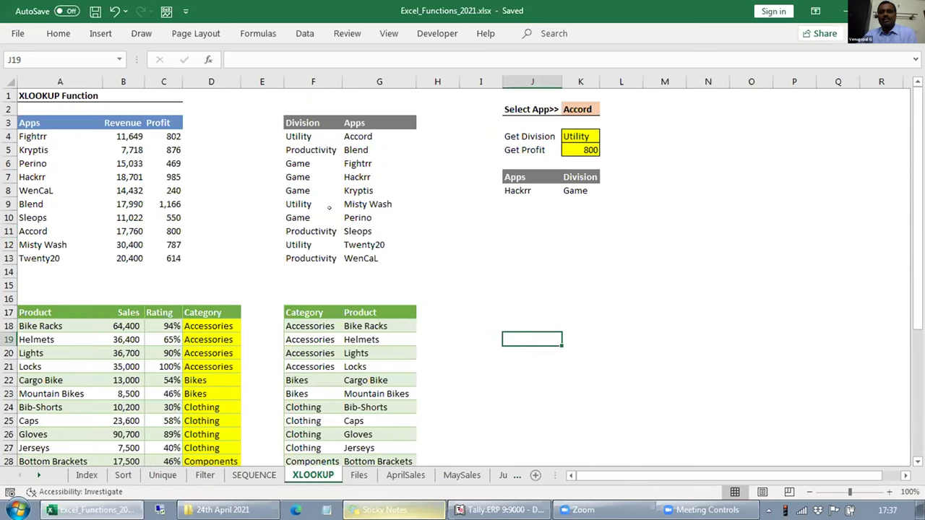
key(Right)
key(Right)
key(Right)
key(Right)
key(Left)
key(Up)
key(Up)
key(Up)
key(Left)
key(Left)
key(Left)
key(Up)
key(Up)
key(Up)
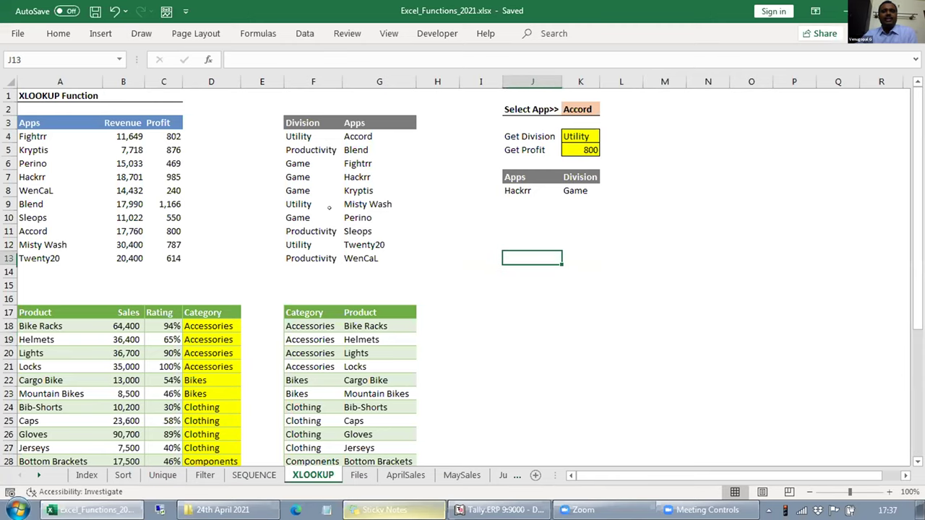
Start an XLOOKUP formula in J13 with J8 as the lookup value.
text(=xl)
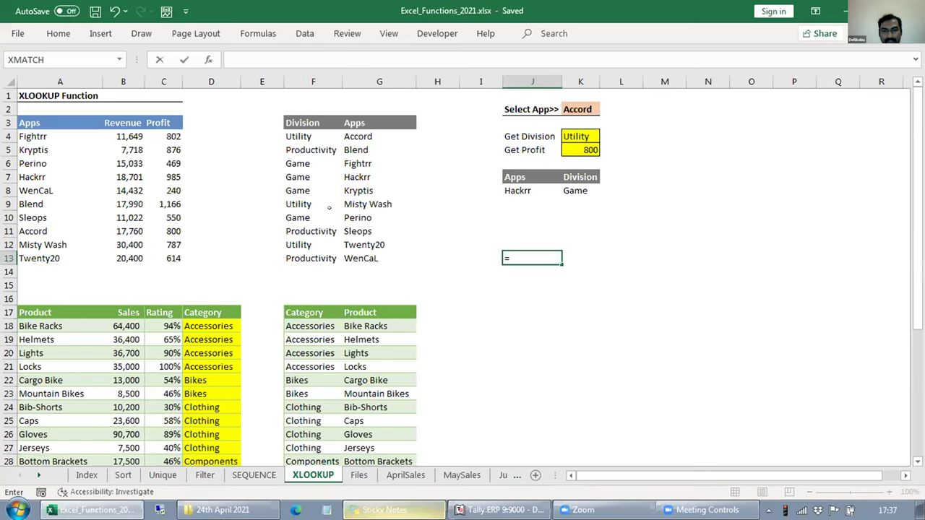
key(Tab)
key(Up)
key(Up)
key(Up)
key(Up)
key(Up)
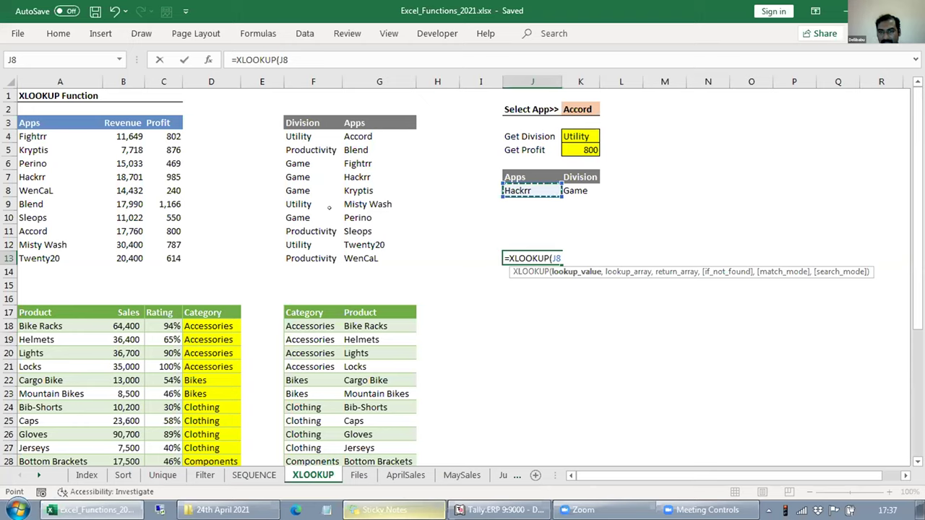
text(,)
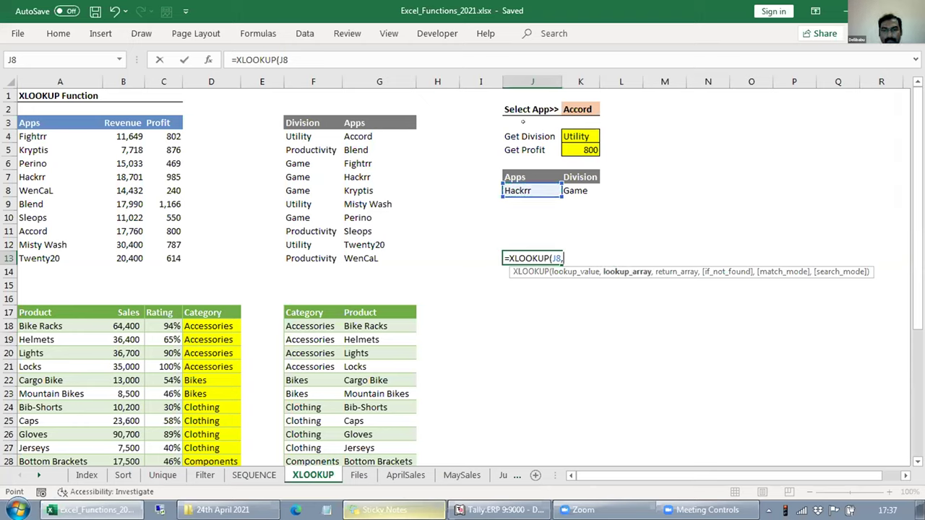
Complete the J13 XLOOKUP with A4:A13 as lookup array, C4:C13 as return array and an empty string for if_not_found.
click(34, 132)
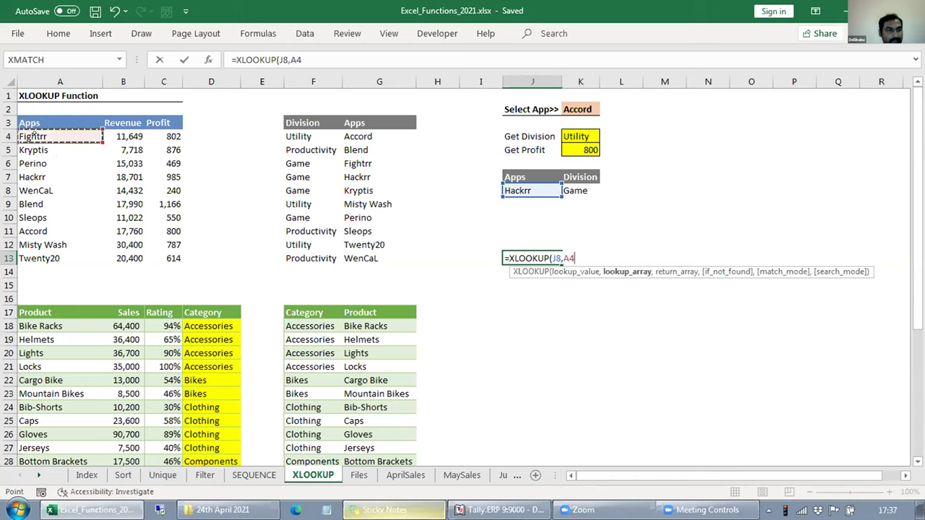
key(ctrl+shift+Down)
text(,)
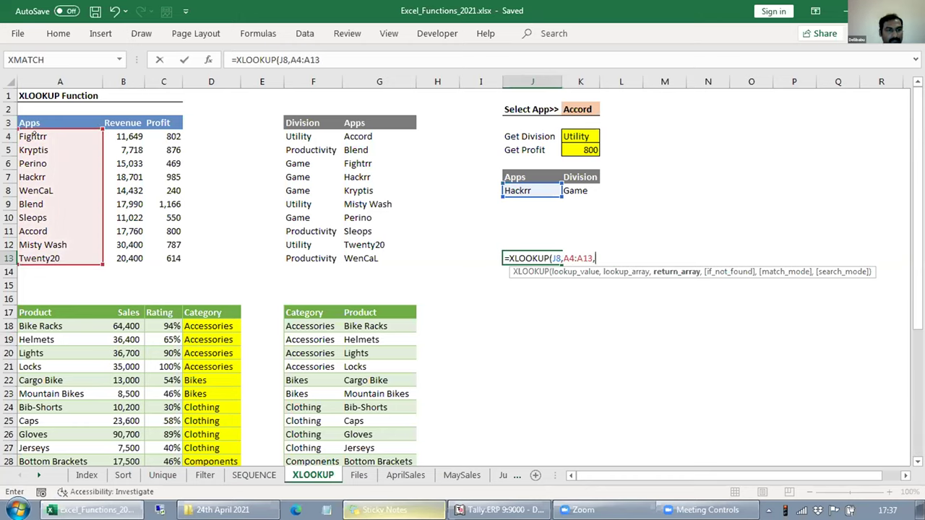
click(165, 134)
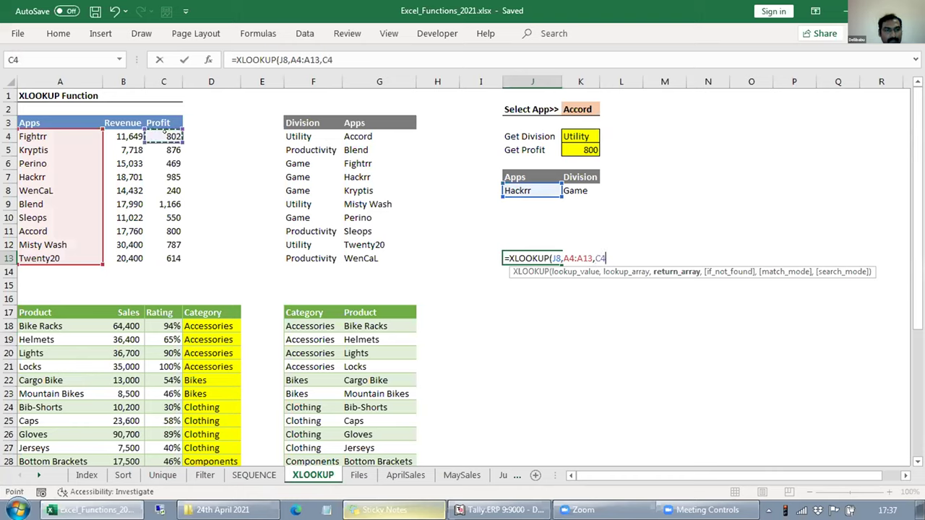
key(ctrl+shift+Down)
text(,)
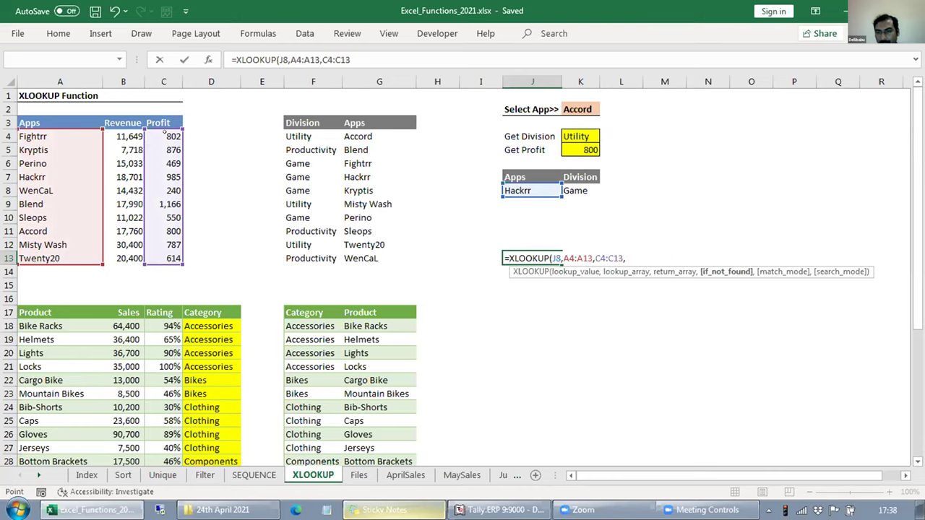
text("")
key(Return)
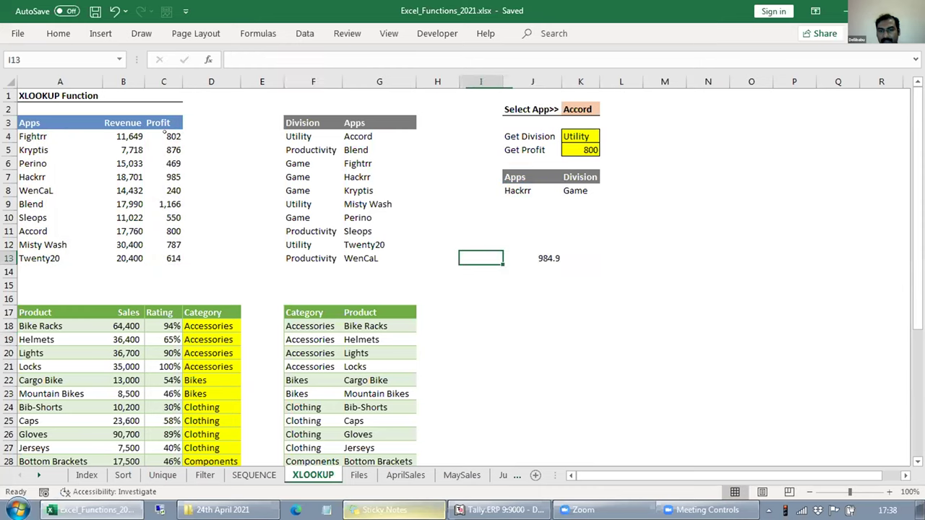
Set the if_not_found argument of the J13 XLOOKUP formula to "Missing" and begin its match_mode argument.
key(Up)
key(F2)
text(Missi)
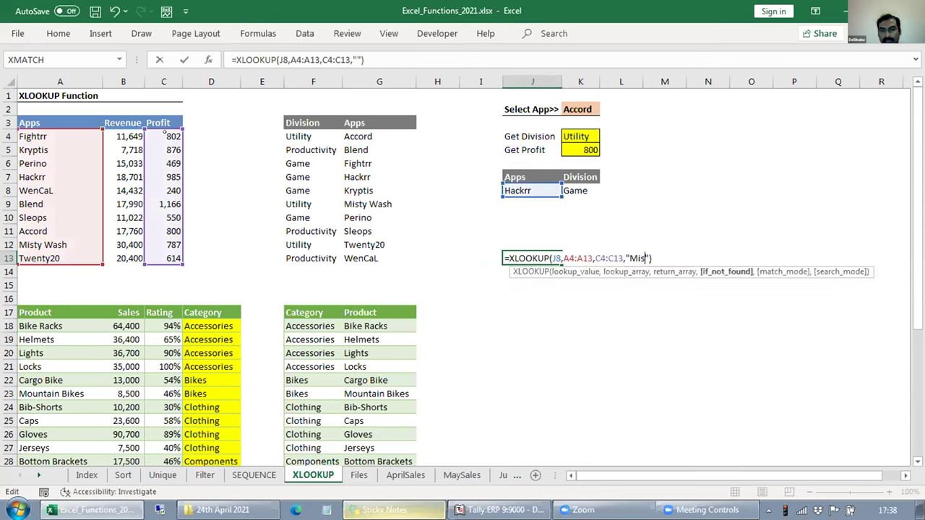
text(ng)
key(Right)
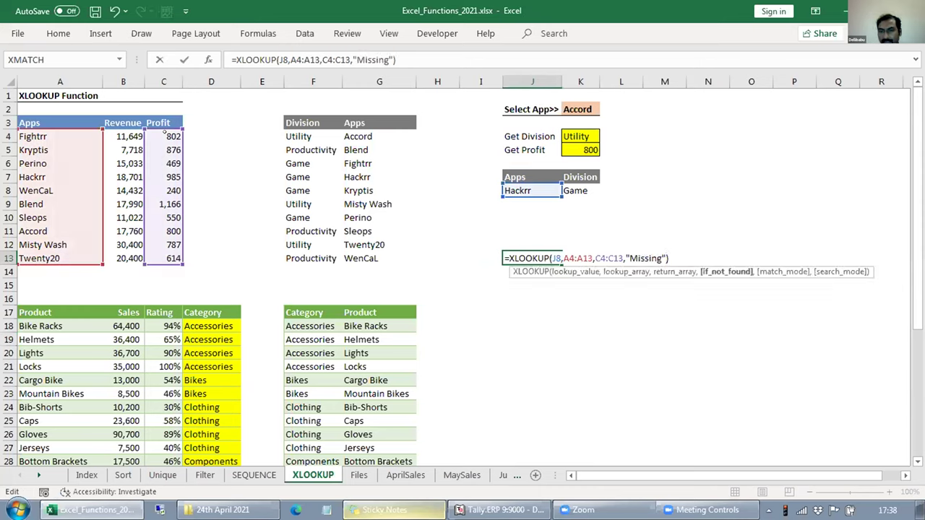
text(,)
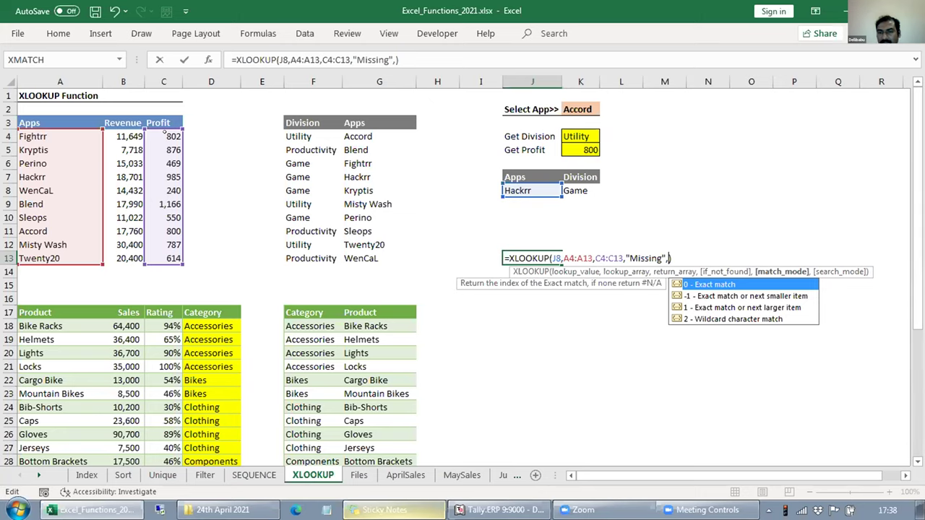
Examine the match_mode options, briefly trying 2 - Wildcard character match and removing it again.
key(Down)
key(Down)
key(Down)
key(Up)
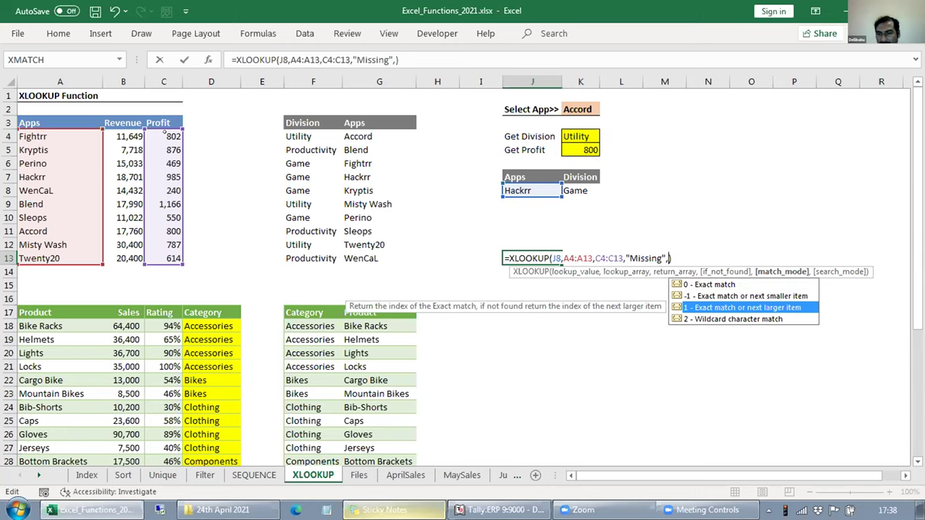
key(Down)
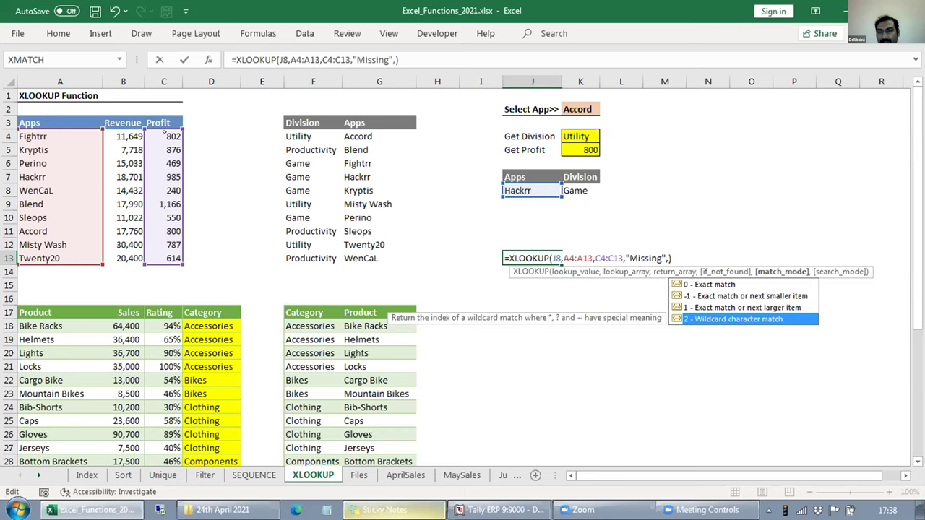
key(Tab)
key(BackSpace)
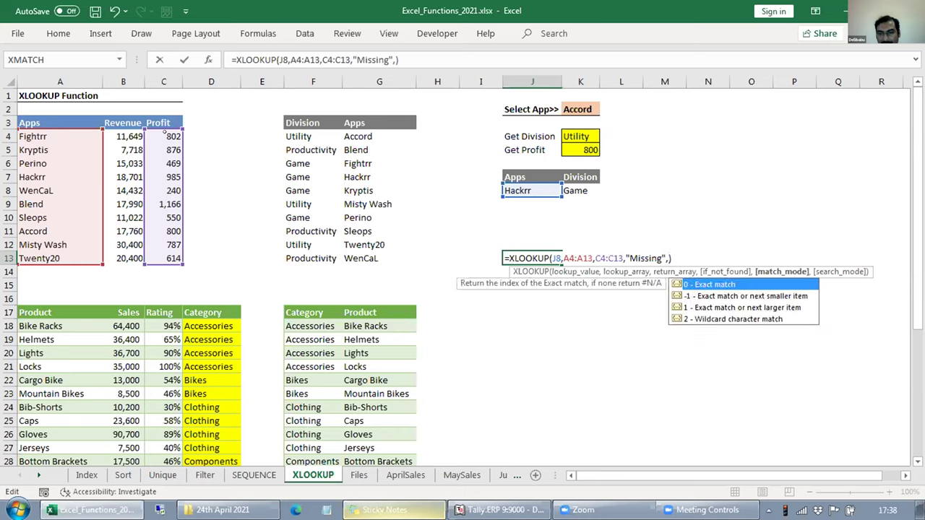
Leave match_mode empty, set search_mode to -1 - Search last-to-first, and enter the J13 formula with a single closing parenthesis.
text(,)
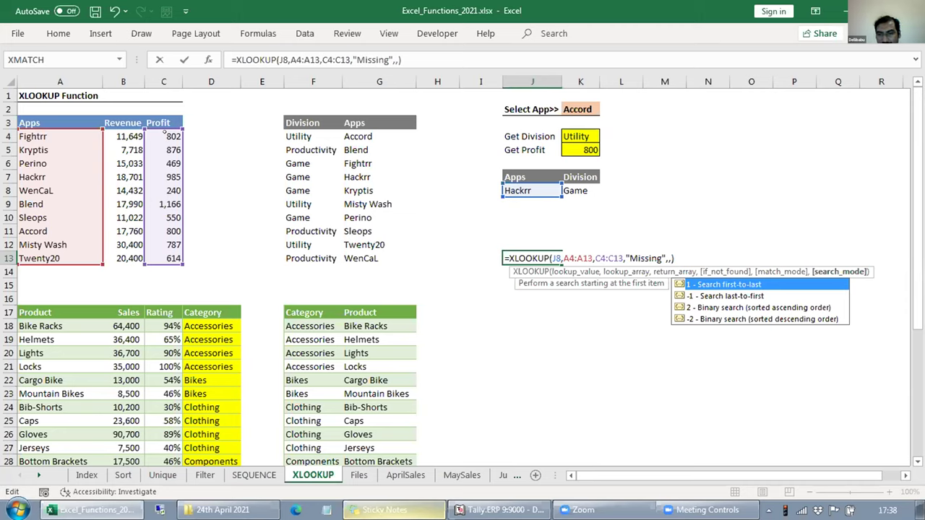
key(BackSpace)
text(,)
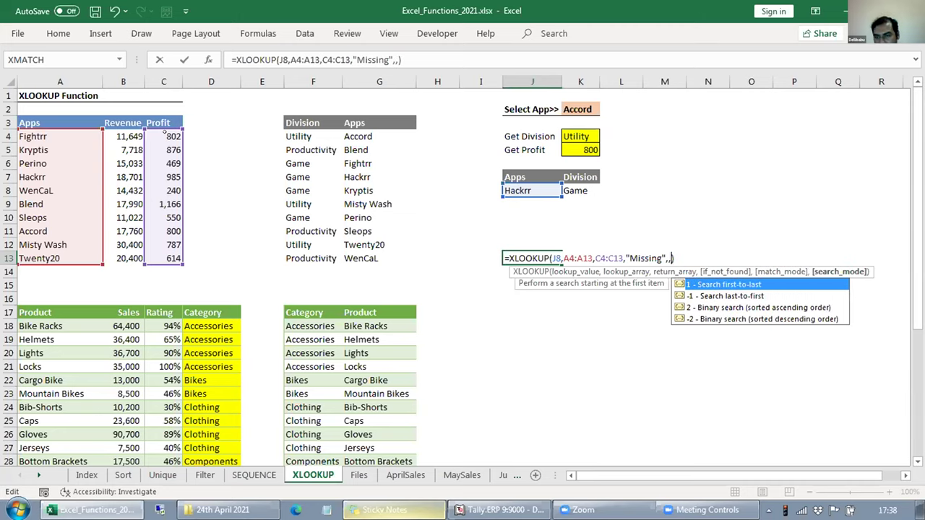
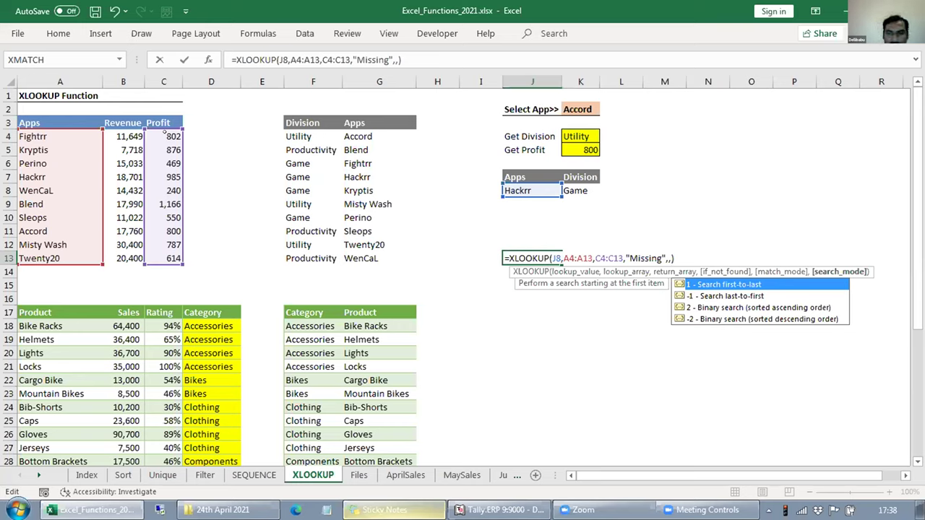
key(Down)
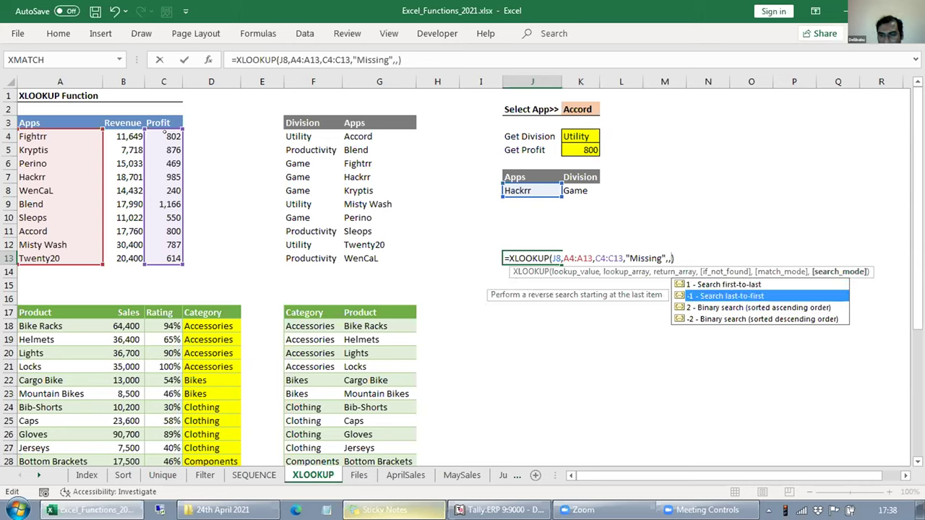
key(Tab)
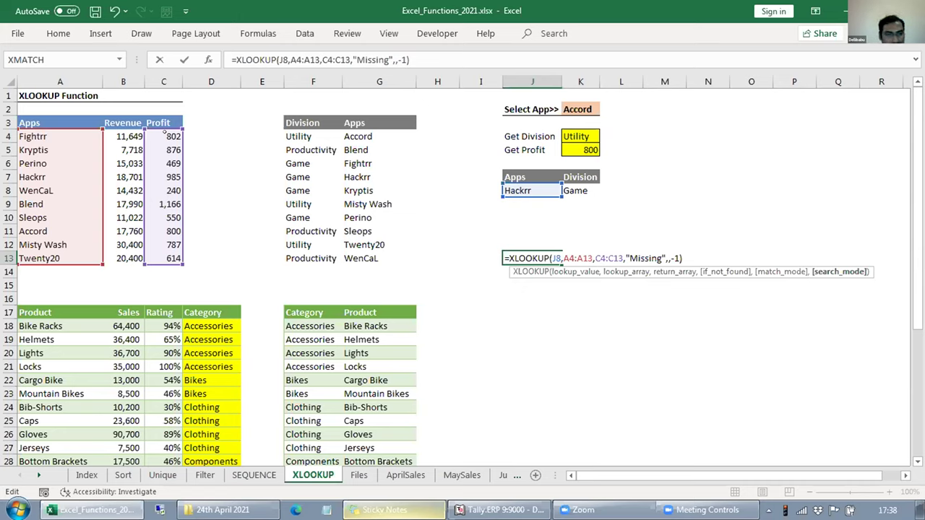
text())
key(Return)
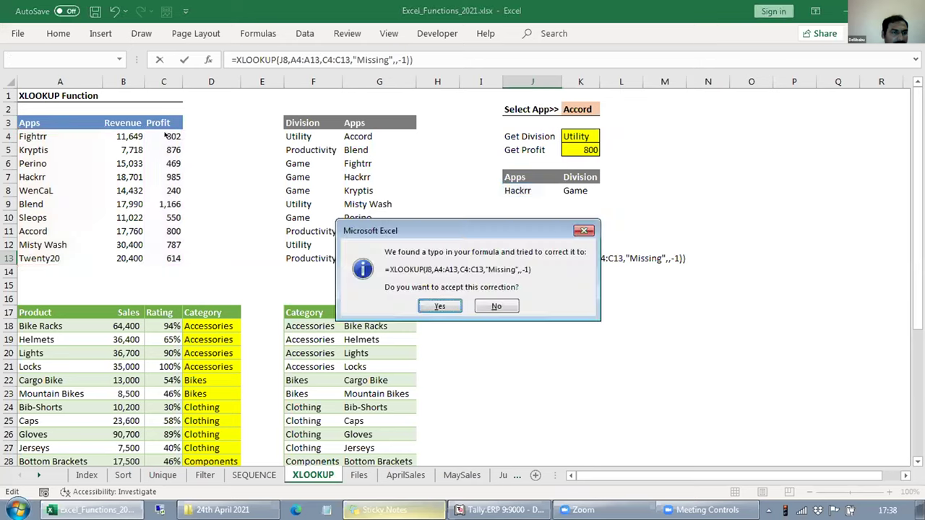
key(Return)
Copy the app name Hackrr from A7 into A13 to create a duplicate entry in the Apps list.
key(Home)
key(Up)
key(Up)
key(Up)
key(Up)
key(Up)
key(Up)
key(Up)
key(ctrl+c)
key(ctrl+Down)
key(Up)
key(Down)
key(Return)
Set the profit of the last app row in C13 to 5000.
key(Right)
key(Right)
key(Up)
key(Down)
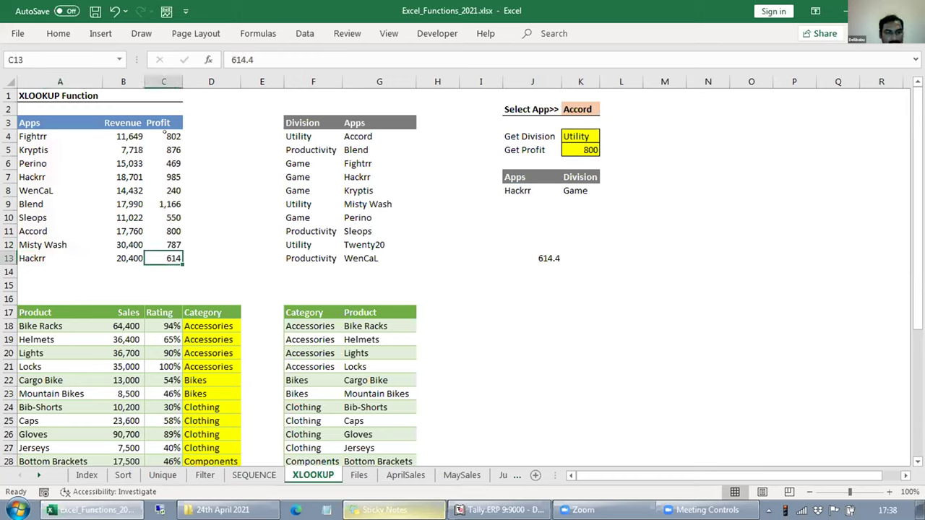
text(5000)
key(Return)
key(Up)
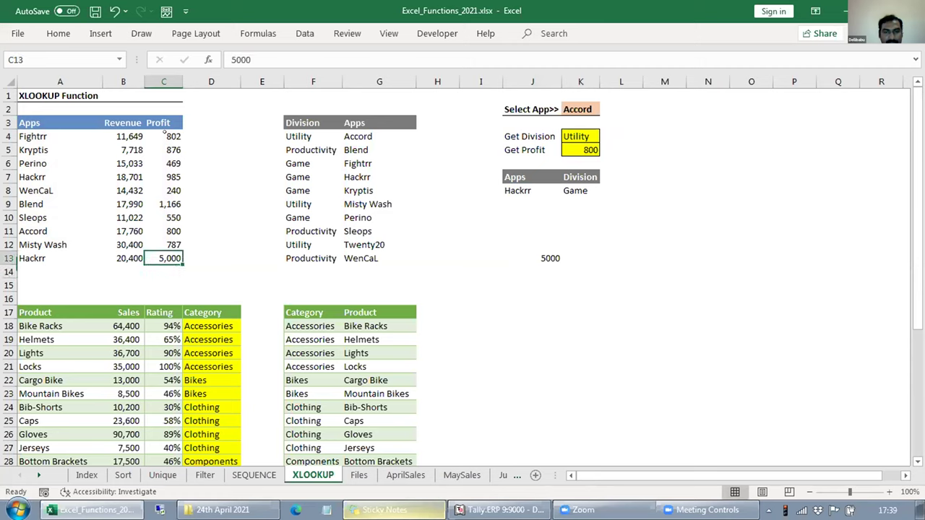
Highlight the Hackrr cell A7 with a light orange fill.
key(Right)
key(Right)
key(Left)
key(Left)
key(Left)
key(Left)
key(Up)
key(Up)
key(Up)
key(Up)
key(Up)
key(Up)
key(alt+h)
key(h)
key(Down)
key(Right)
key(Right)
key(Right)
key(Right)
key(Right)
key(Return)
Apply the same light orange fill to the duplicate Hackrr cell A13.
key(Down)
key(Down)
key(Down)
key(Down)
key(Down)
key(Down)
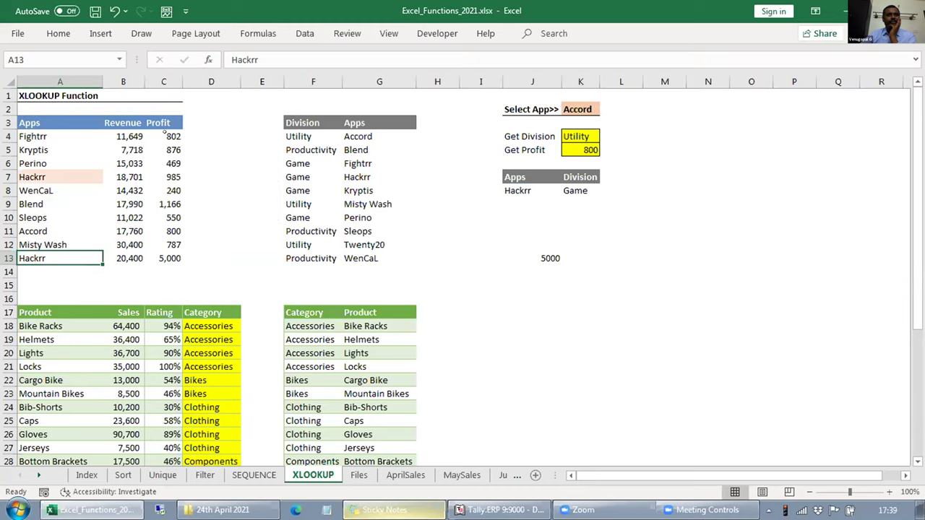
key(F4)
key(Right)
key(Right)
key(Right)
key(Right)
key(Right)
key(Right)
key(Right)
key(Right)
key(Right)
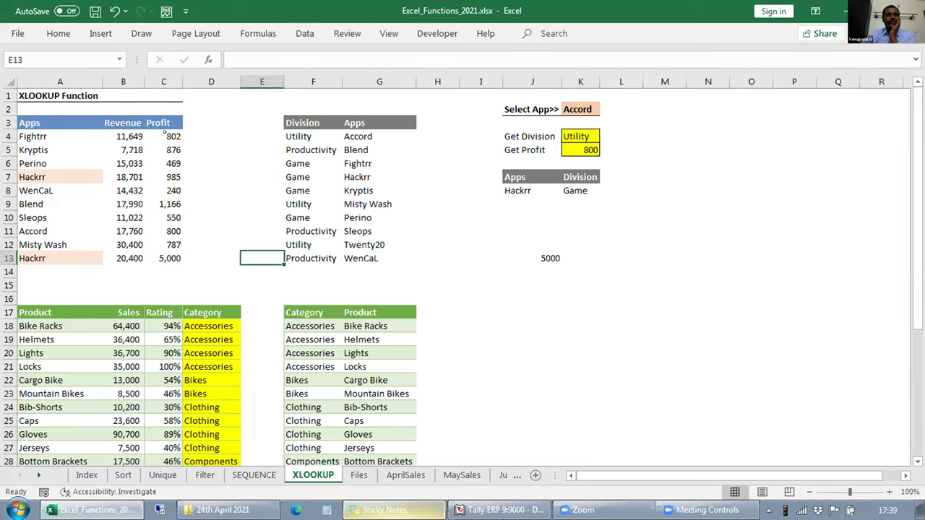
key(Left)
key(Left)
key(Left)
key(Left)
key(Up)
key(Up)
key(Left)
key(Left)
key(Left)
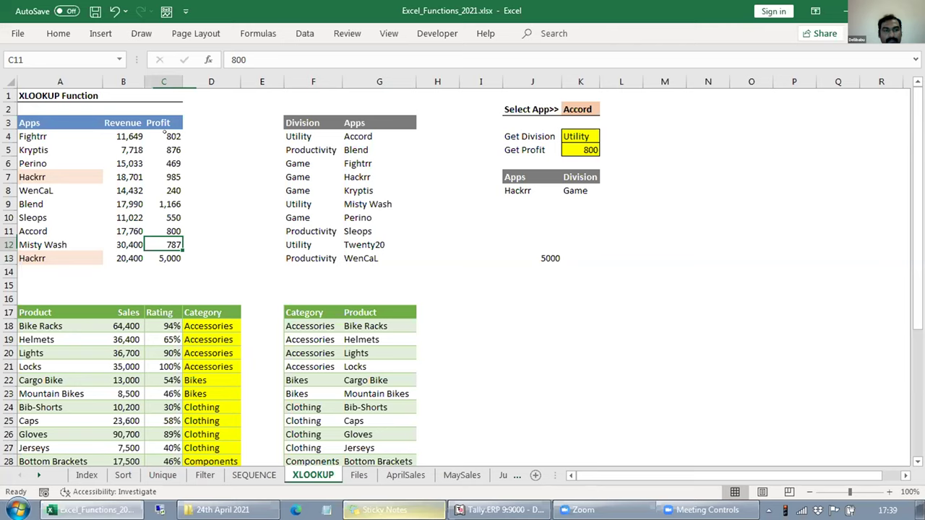
Copy the highlighted Hackrr cell A13 into A10, replacing the Sleops entry.
key(Down)
key(Down)
key(Left)
key(Left)
key(ctrl+c)
key(Up)
key(Up)
key(Up)
key(Return)
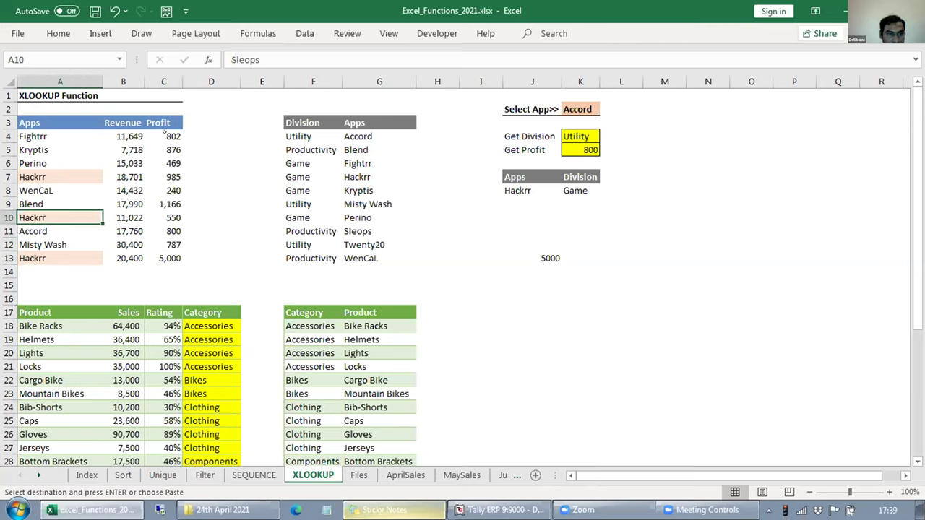
Change the search_mode argument of the J13 XLOOKUP to 1 (search first-to-last) and check the entered formula.
key(Right)
key(Right)
key(Right)
key(Right)
key(Right)
key(Right)
key(Right)
key(Right)
key(Down)
key(Right)
key(Down)
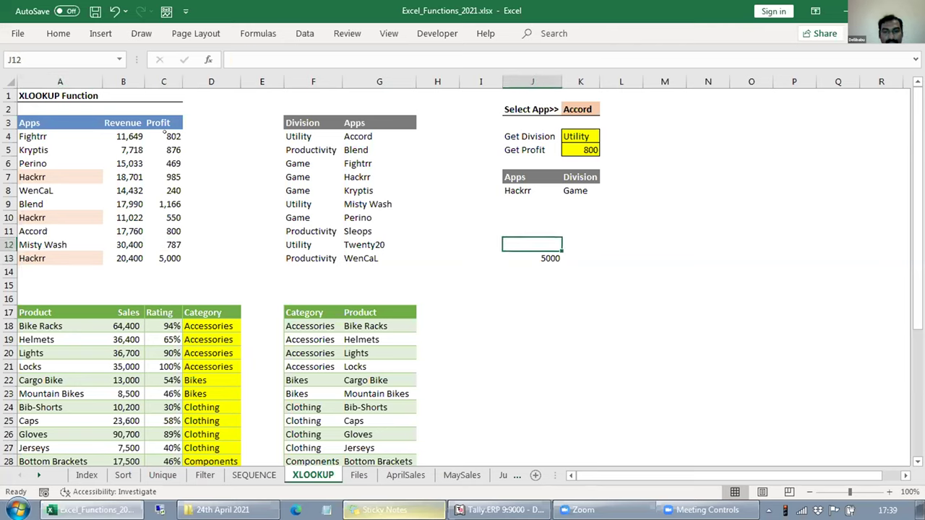
key(Down)
key(F2)
key(Left)
key(BackSpace)
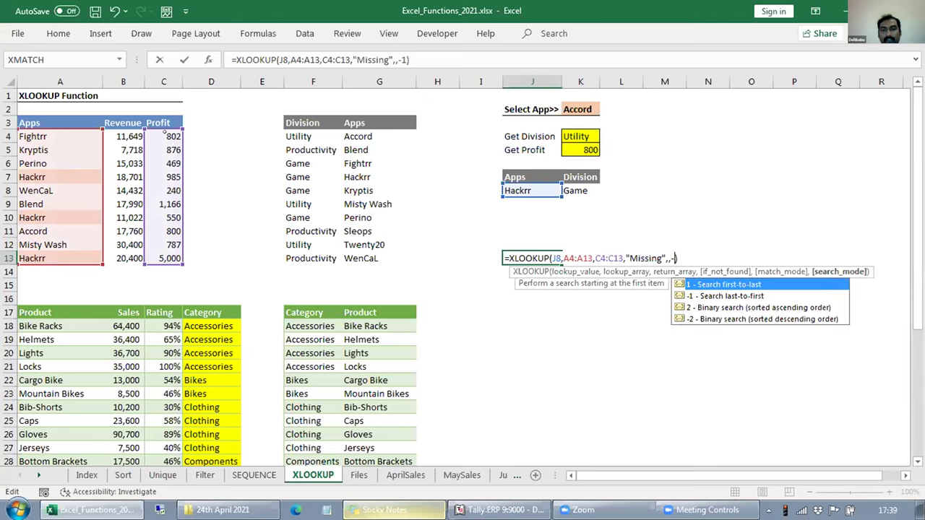
key(BackSpace)
text(1)
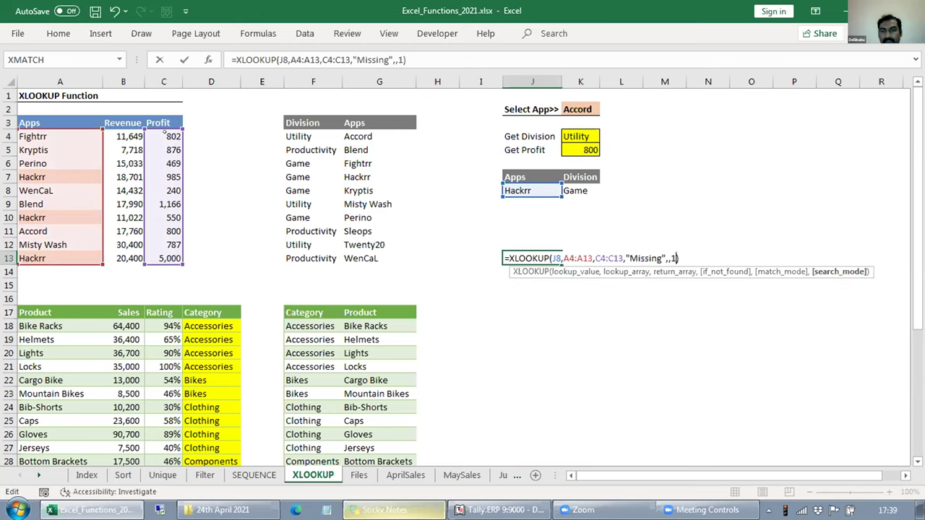
key(Return)
key(Up)
key(F2)
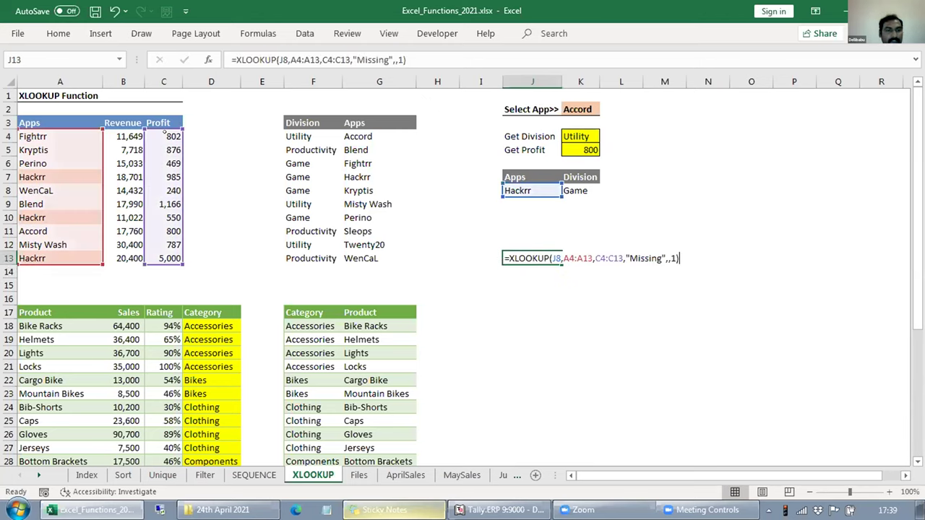
key(Escape)
Remove the decimal part from the first Hackrr profit in C7, setting it to 984.
key(Left)
key(Left)
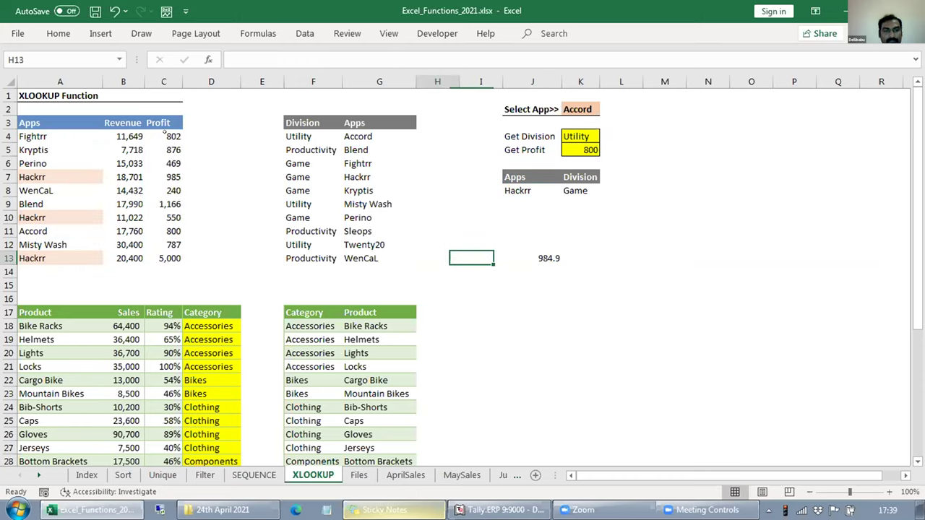
key(Left)
key(Left)
key(Left)
key(Left)
key(Up)
key(Up)
key(Up)
key(Up)
key(Up)
key(Left)
key(Up)
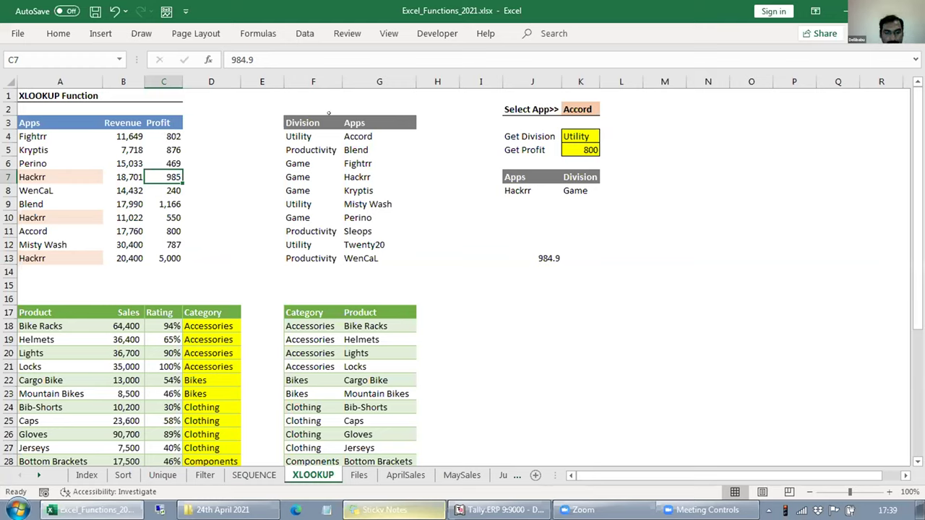
key(F2)
key(BackSpace)
key(BackSpace)
key(Return)
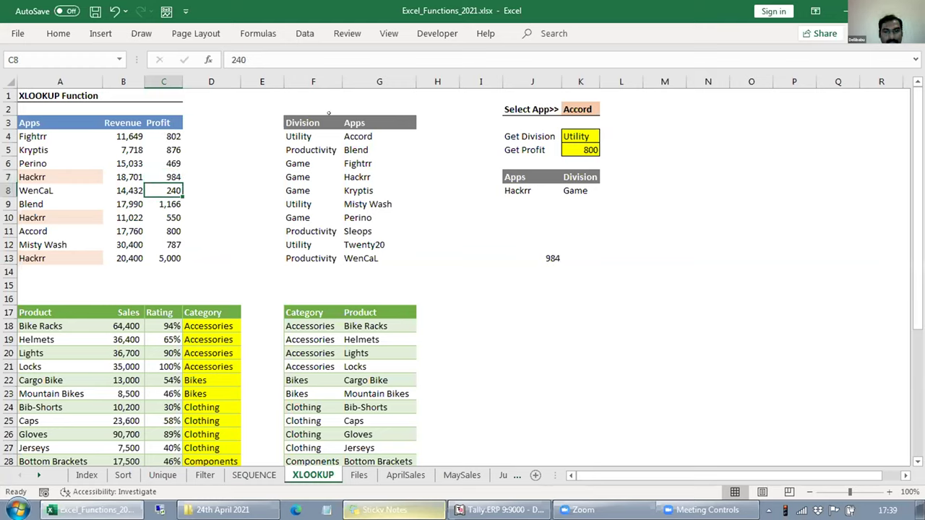
Highlight the XLOOKUP result cell J13 with the light orange fill.
click(545, 261)
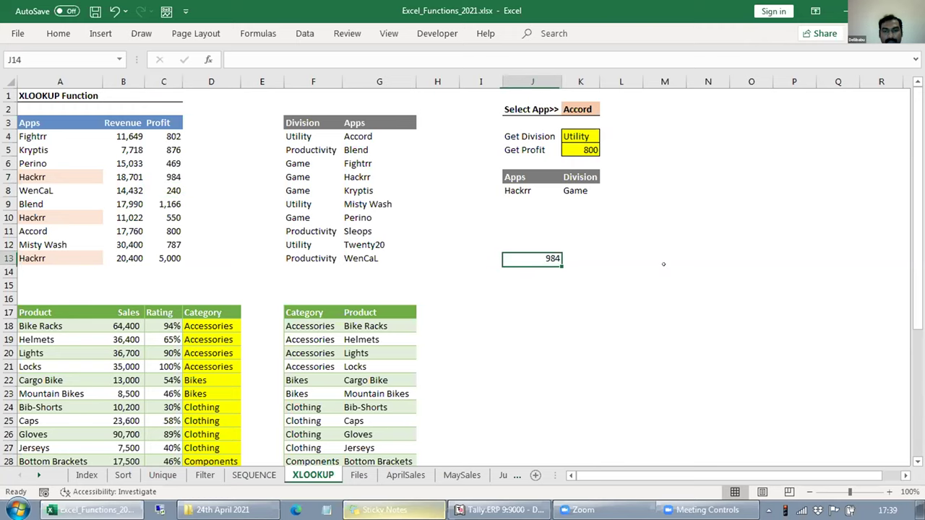
key(alt+h)
key(h)
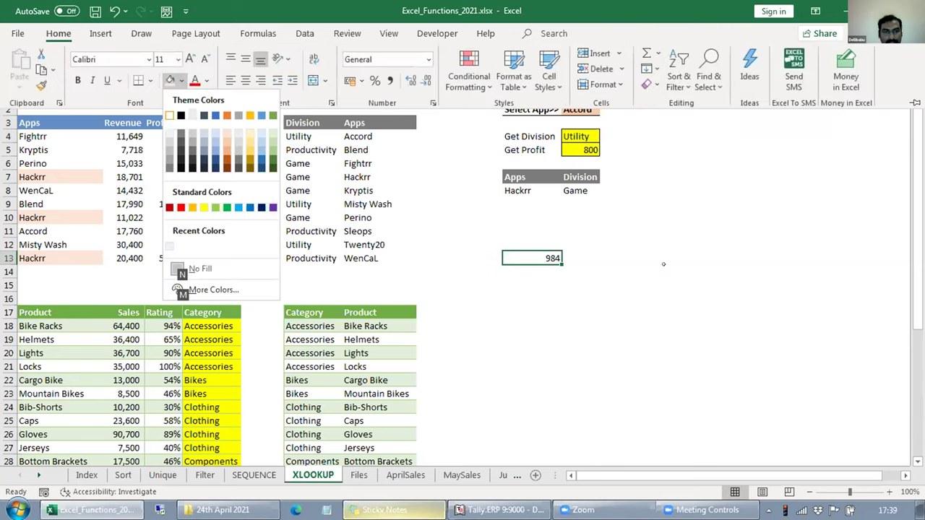
key(Escape)
key(Escape)
Review the search_mode argument in the J13 XLOOKUP formula and keep the formula as entered.
key(F2)
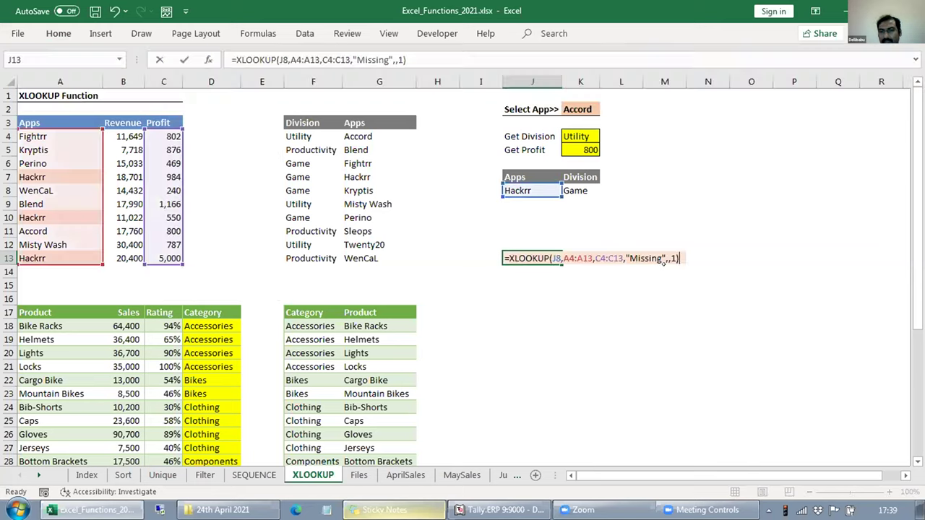
key(Left)
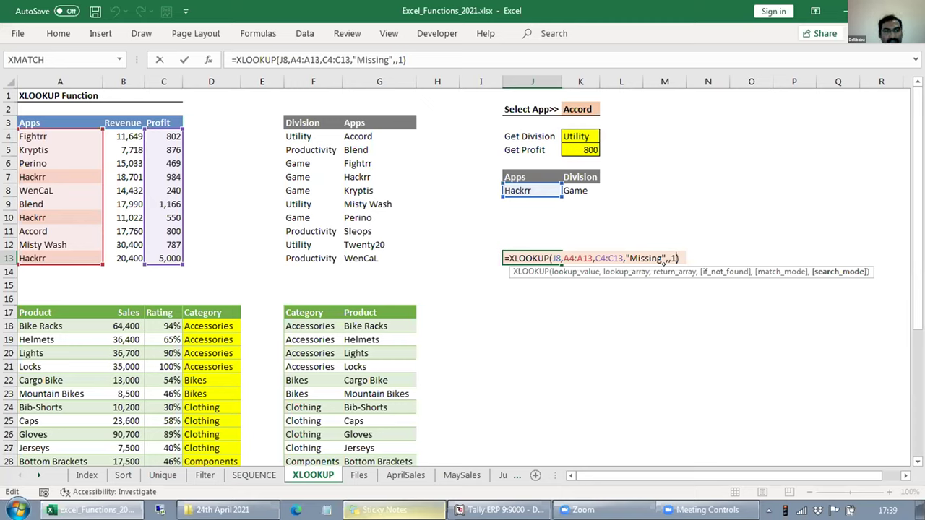
key(ctrl+Return)
key(F2)
key(Left)
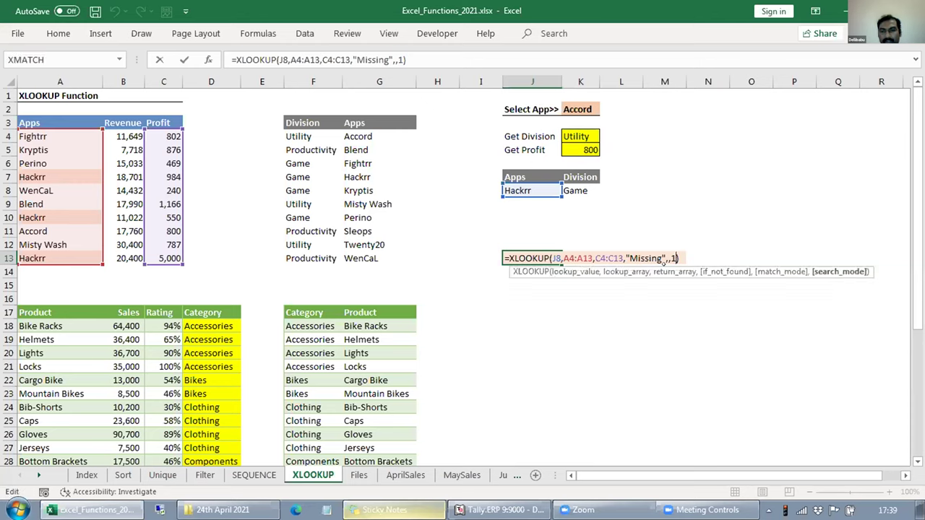
key(Return)
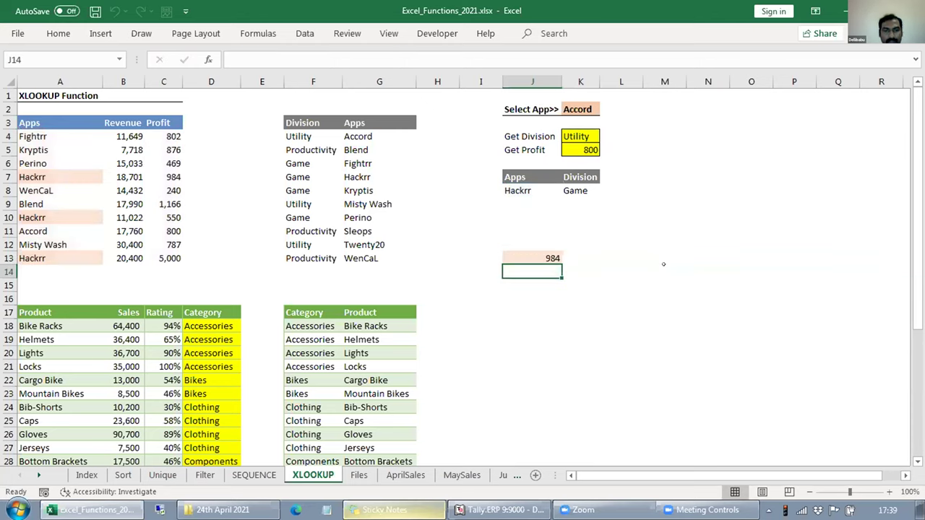
key(Up)
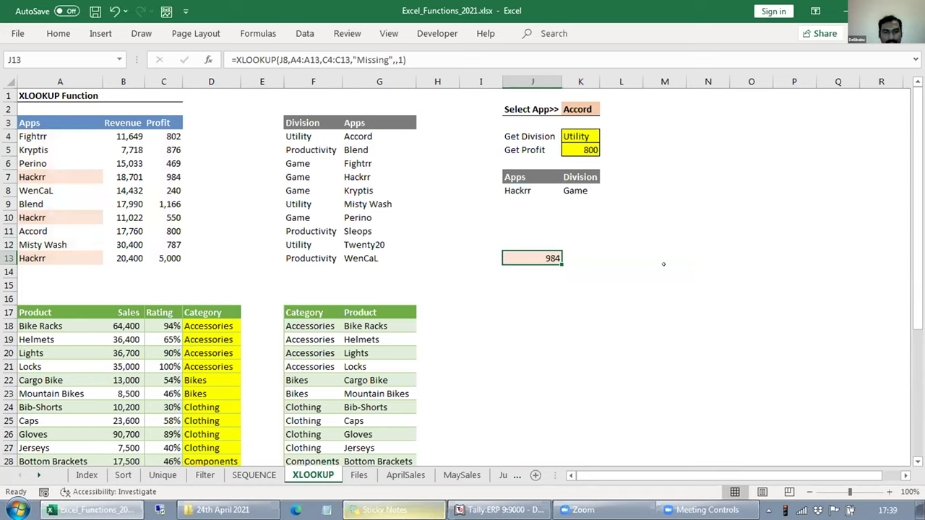
Save the workbook from the Files sheet and switch to the AprilSales sheet.
key(ctrl+Page_Down)
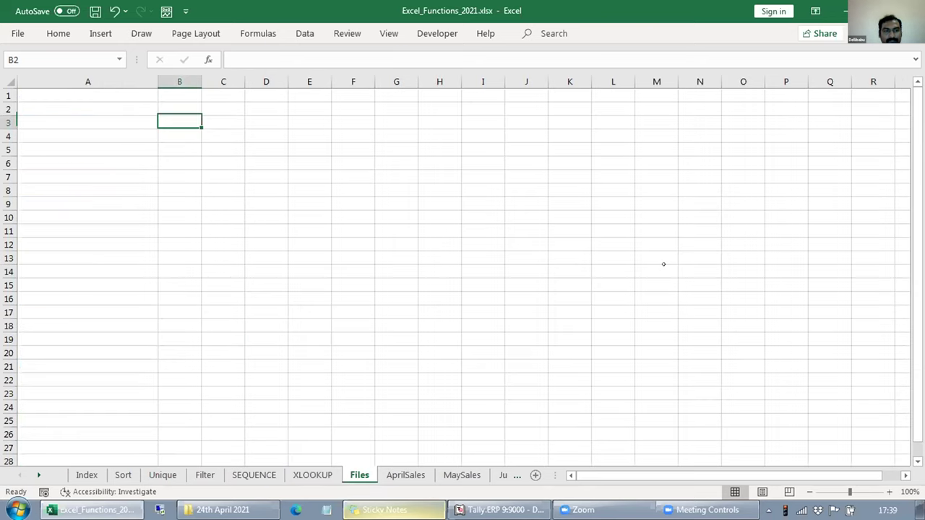
key(Left)
key(ctrl+s)
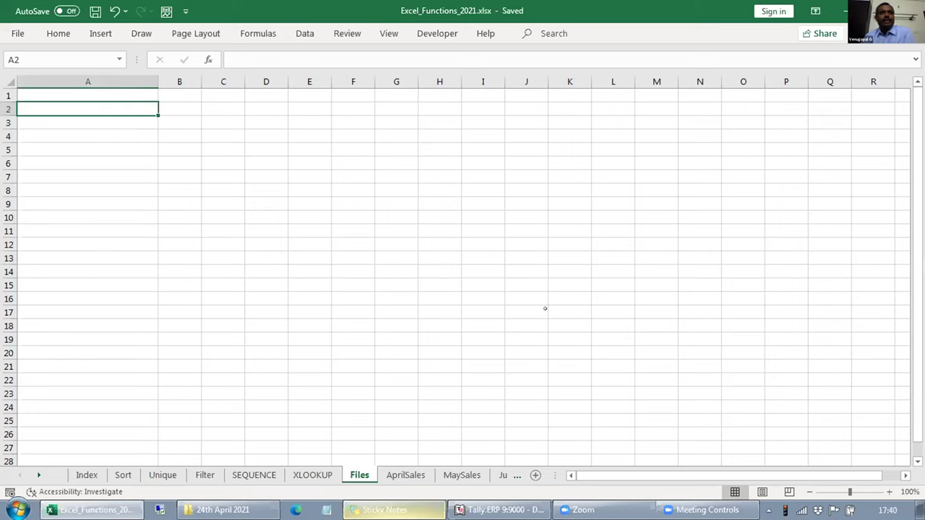
click(307, 172)
key(ctrl+Page_Down)
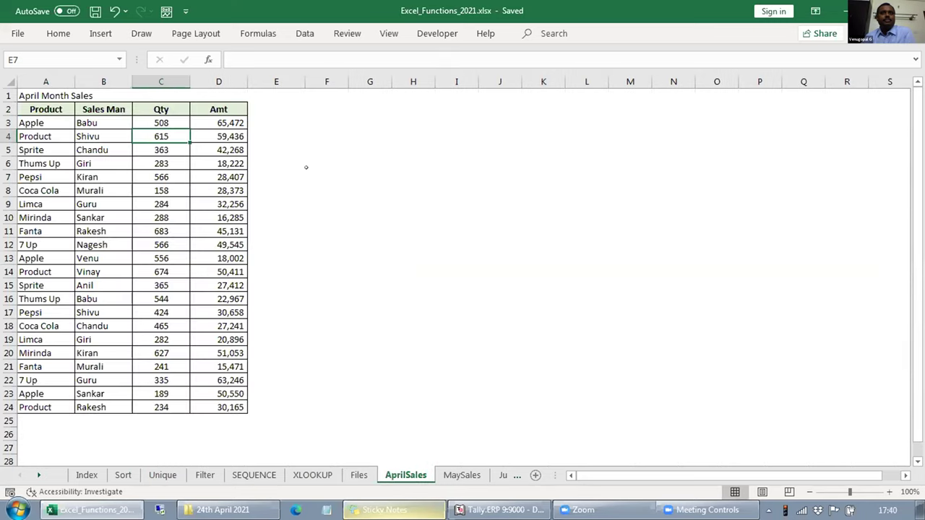
Return to the Files sheet and copy the path of the 24th April 2021 folder from Windows Explorer.
key(ctrl+Page_Up)
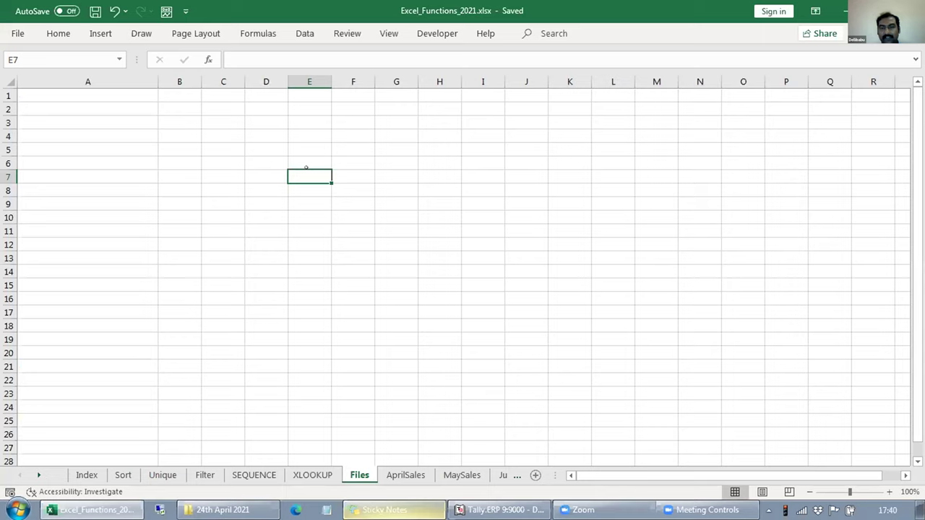
key(alt+Tab)
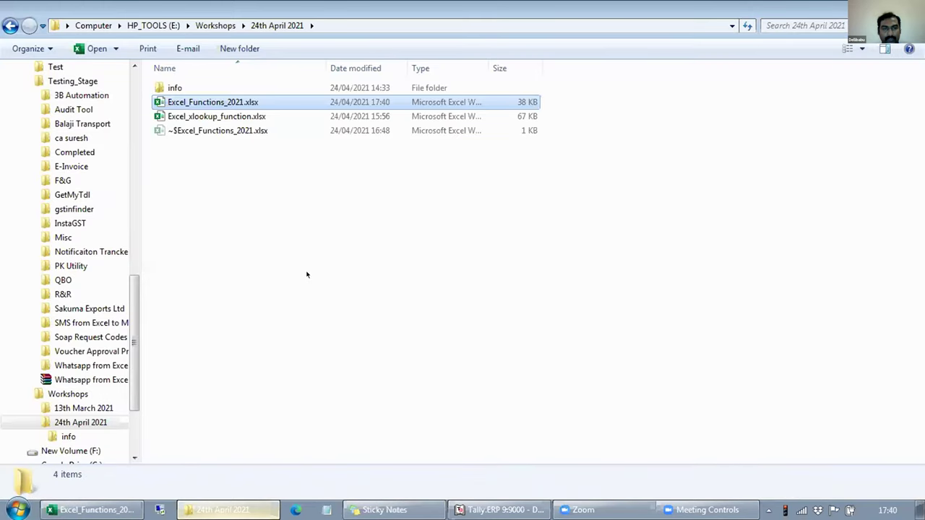
click(306, 273)
key(alt+d)
key(ctrl+c)
key(alt+Tab)
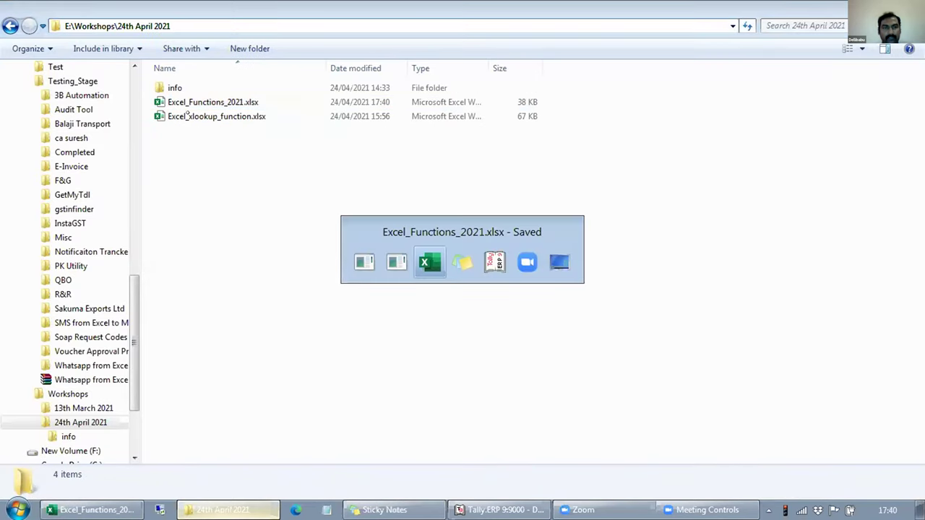
Examine the data import options for files, including importing from a folder, without starting an import.
click(298, 30)
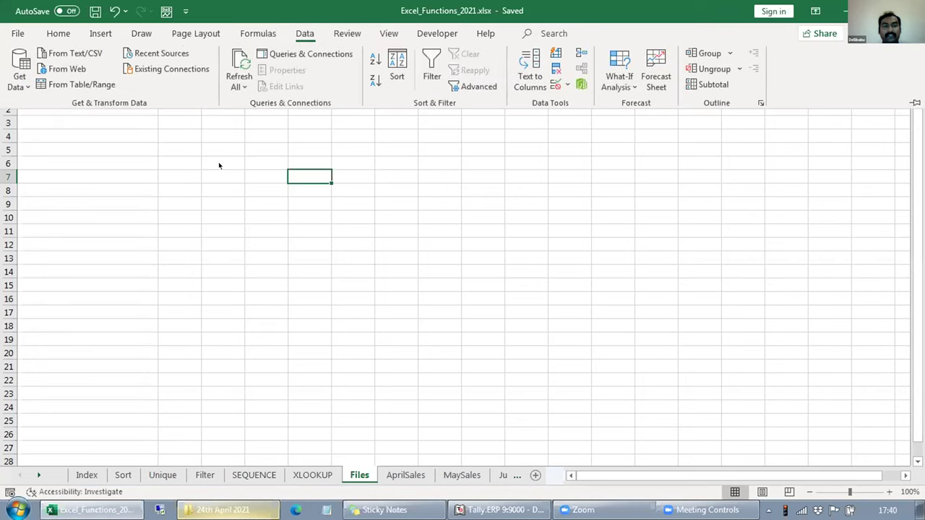
click(218, 155)
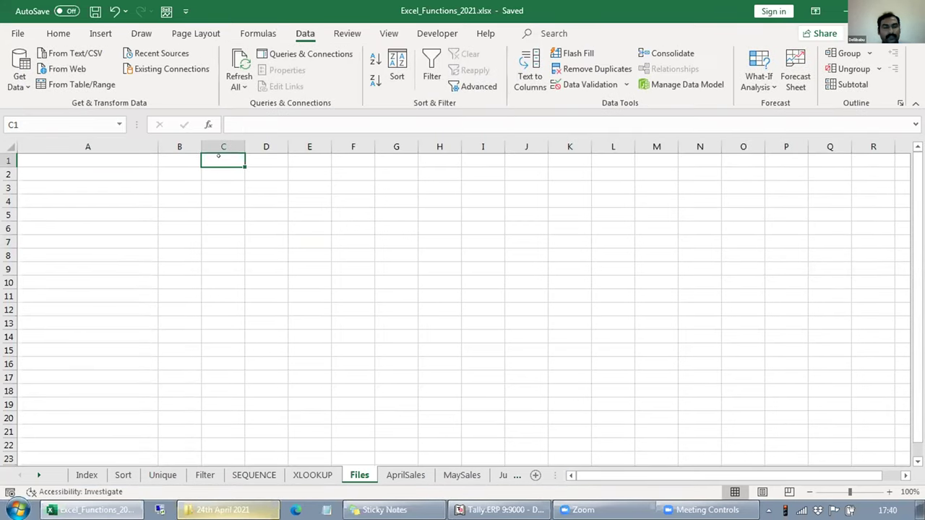
key(Down)
key(Down)
key(Left)
key(Left)
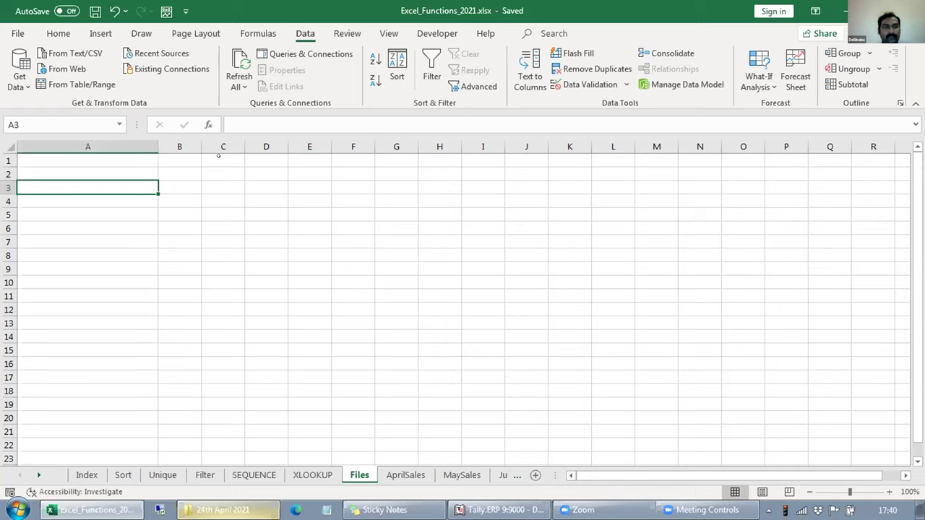
click(19, 72)
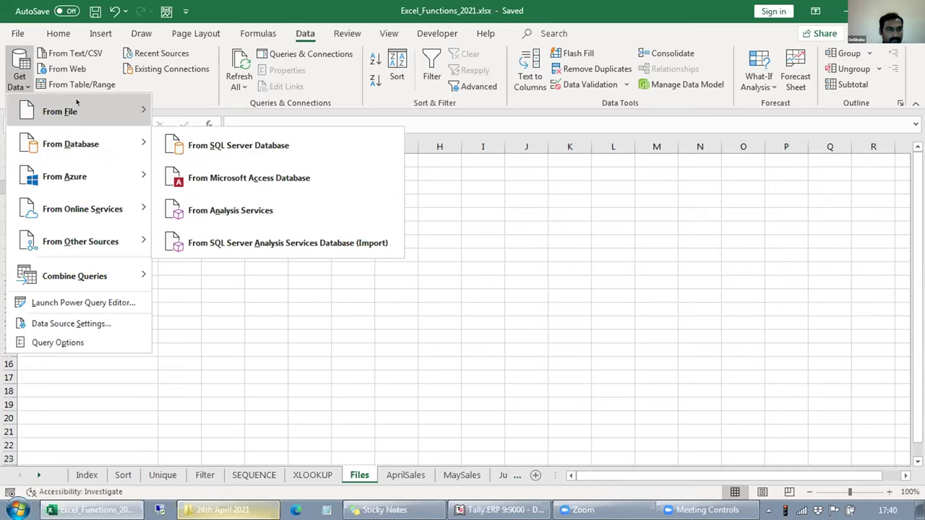
mouse_move(75, 102)
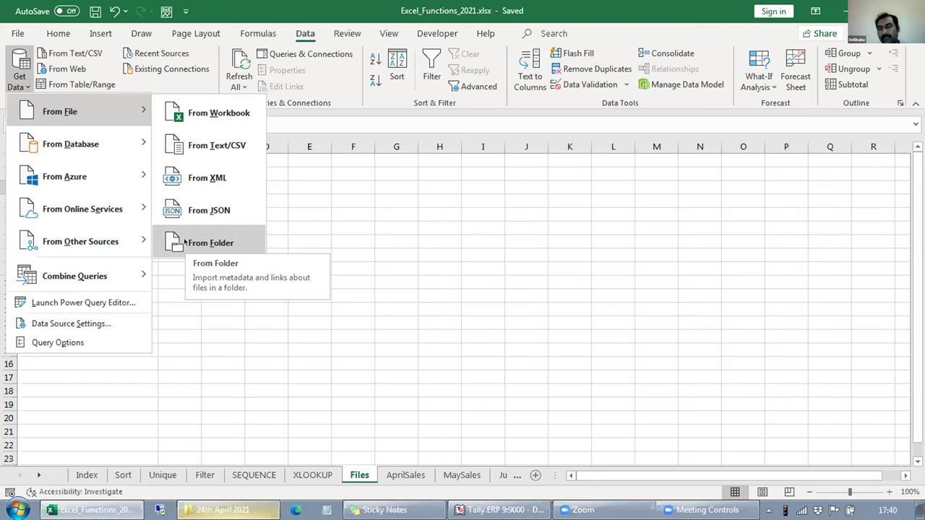
key(Escape)
key(Escape)
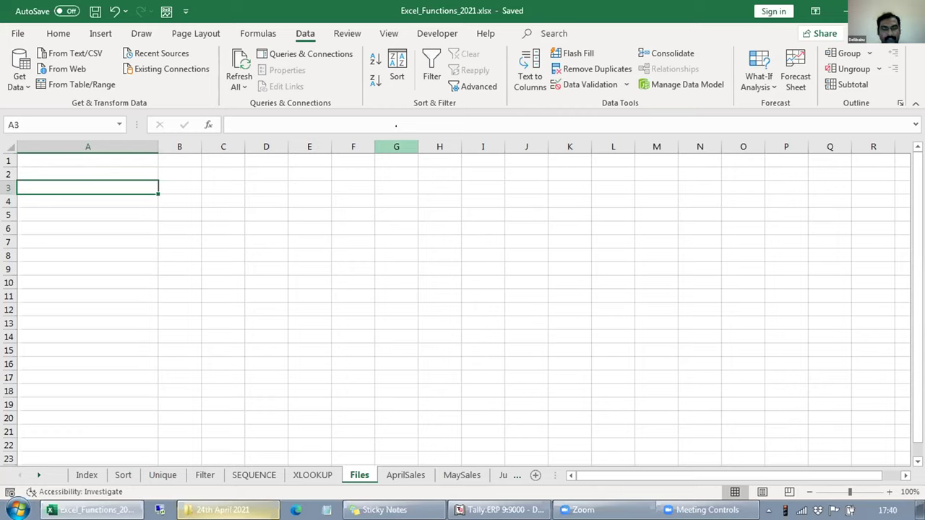
Enter the copied folder path in A1 as E:\Workshops\24th April 2021\* and save the workbook.
key(Up)
key(Up)
key(alt+Tab)
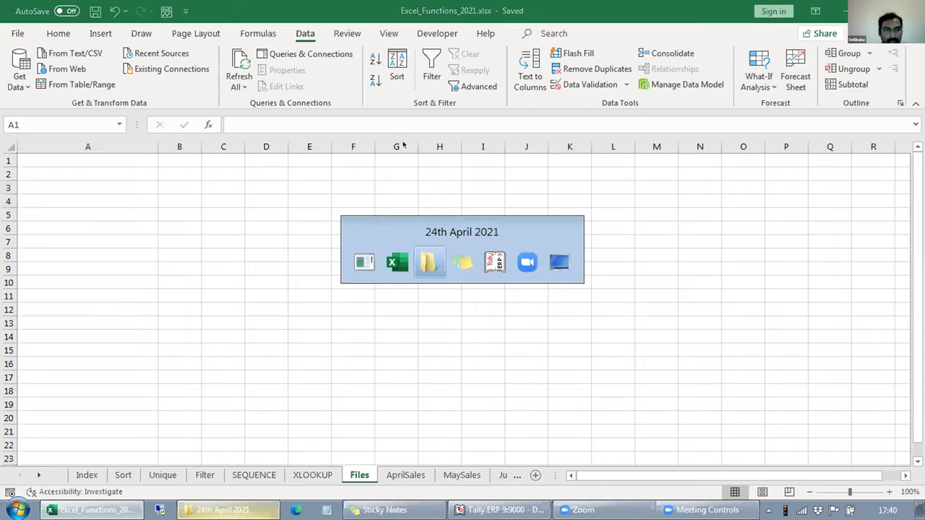
key(alt+Tab)
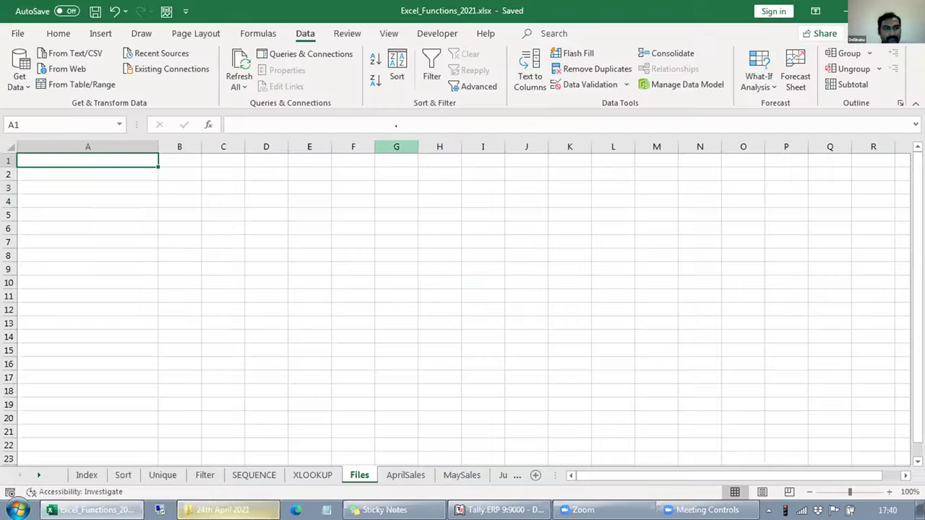
key(F2)
key(ctrl+v)
text(\)
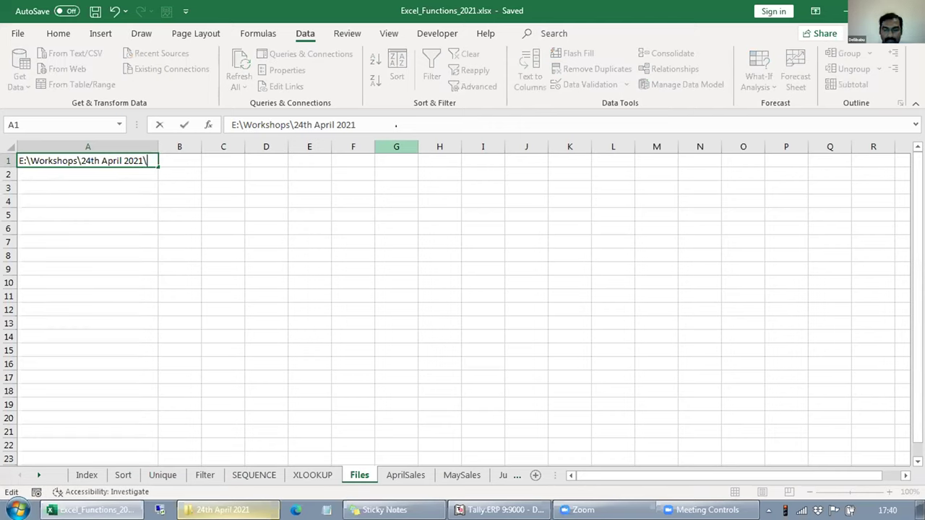
text(*)
key(Return)
key(Down)
key(Down)
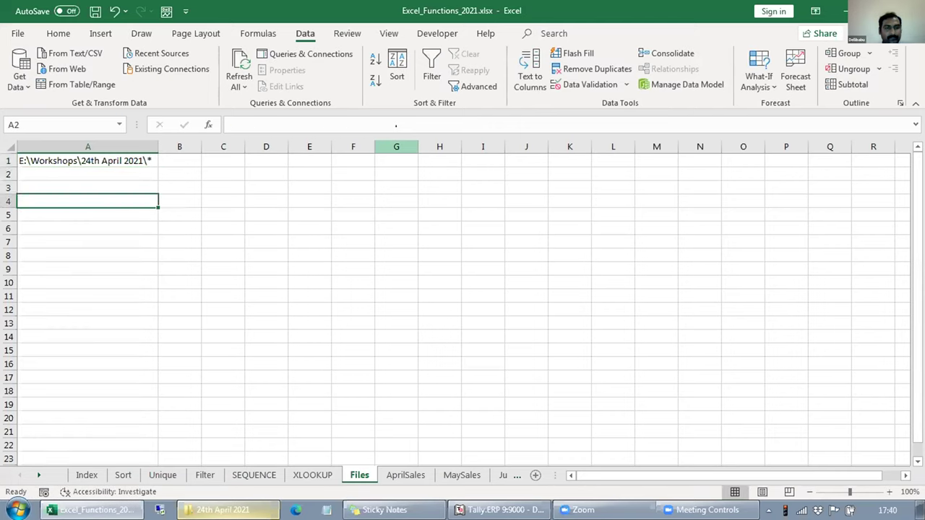
key(ctrl+s)
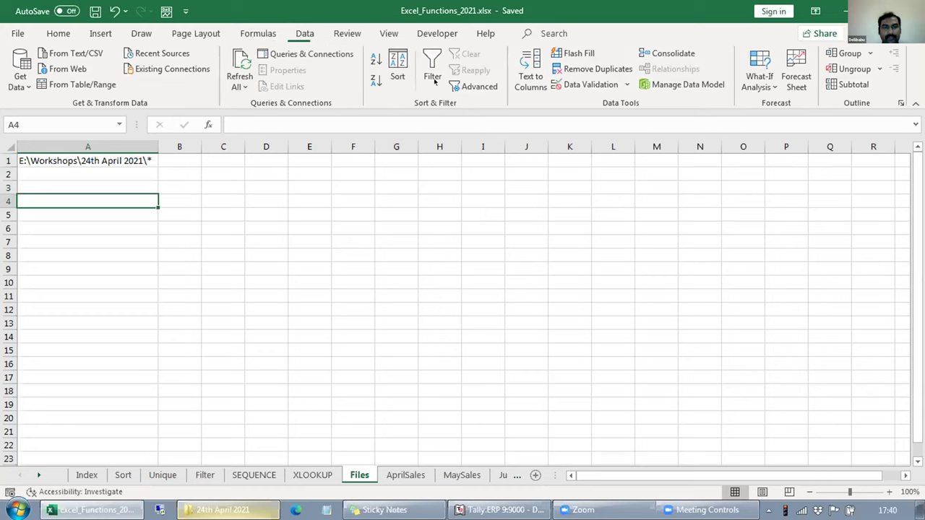
Start a new workbook-scoped defined name called GetFiles.
click(262, 36)
click(391, 76)
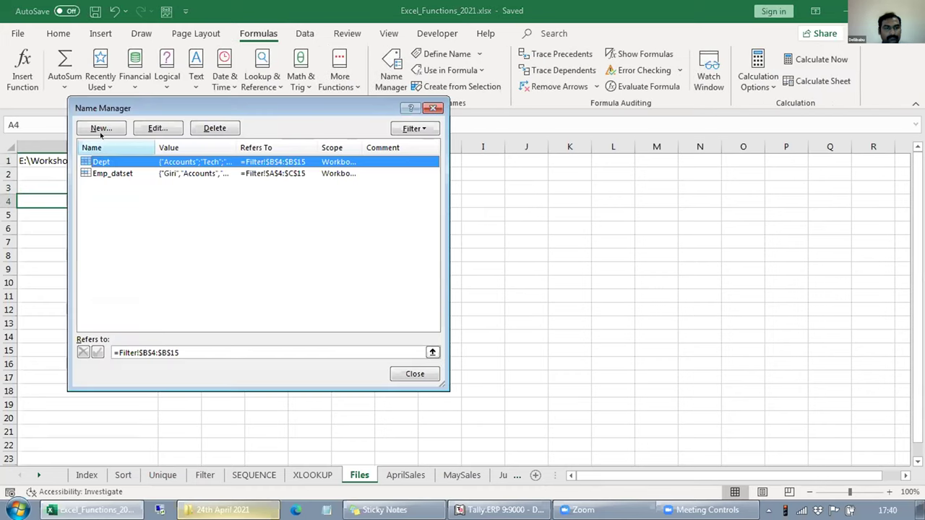
click(101, 128)
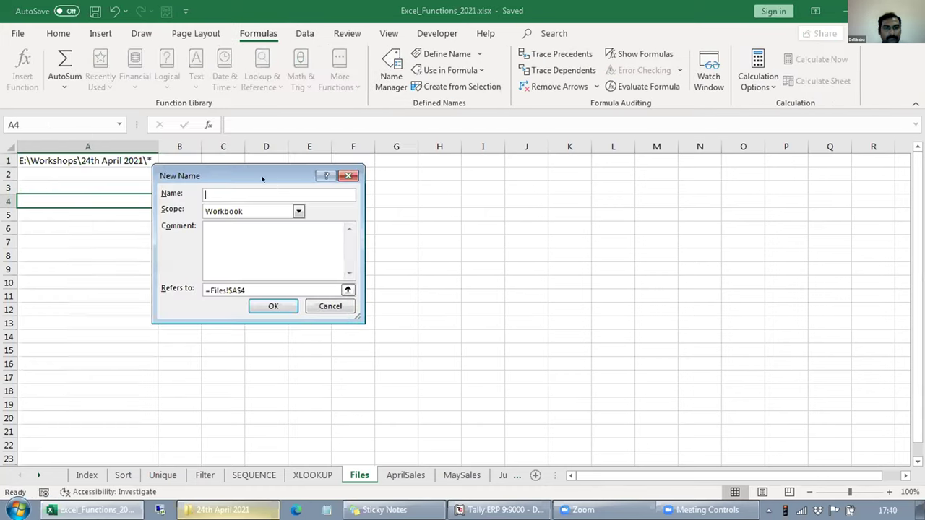
click(468, 189)
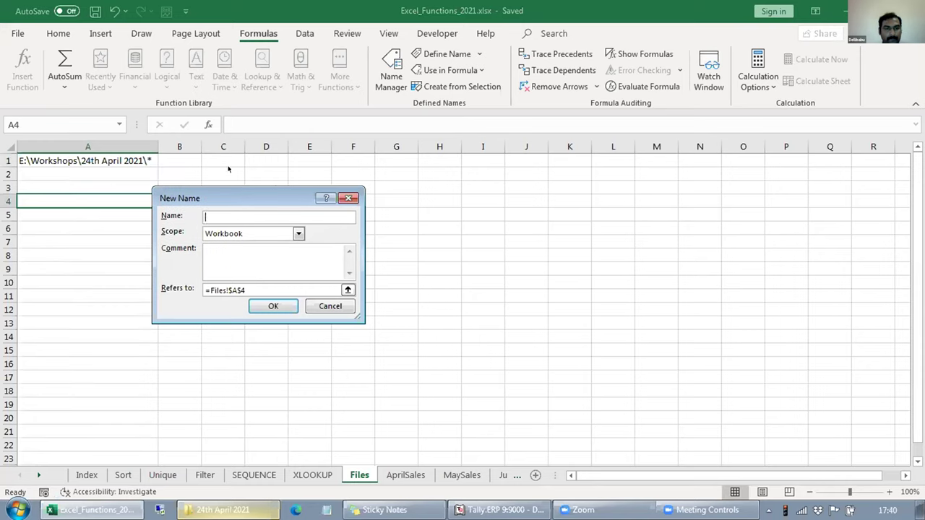
text(GetFiles)
Make the GetFiles name refer to =Files(Files!$A$1) and finish defining it.
click(253, 290)
key(BackSpace)
key(BackSpace)
key(BackSpace)
key(BackSpace)
key(BackSpace)
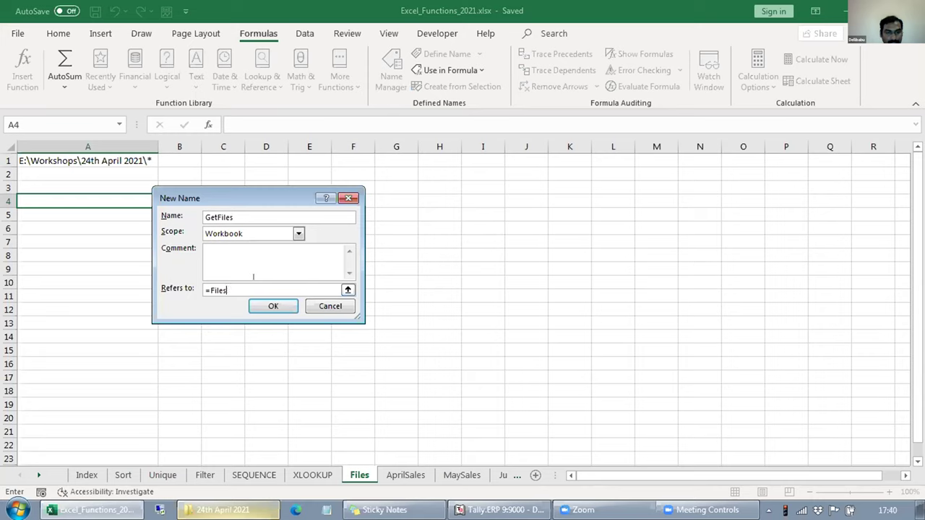
text(()
click(100, 155)
text())
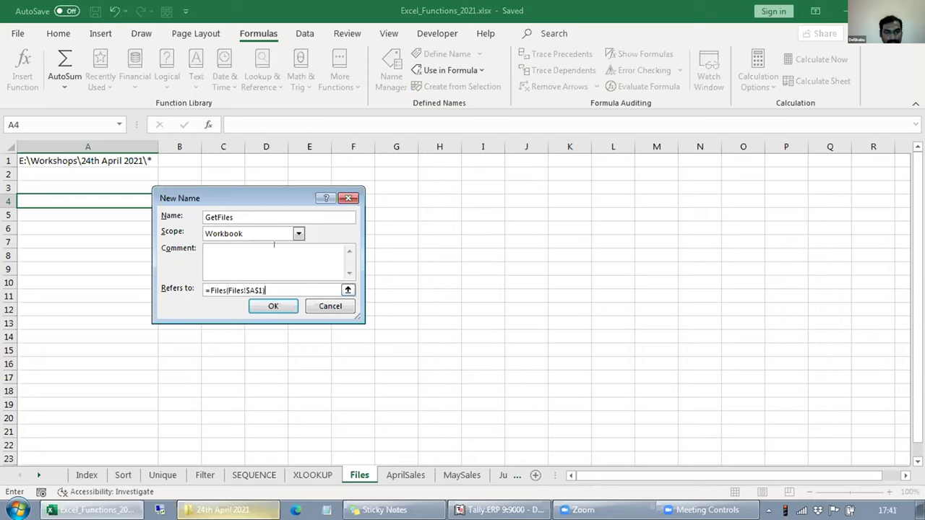
drag(225, 206, 405, 199)
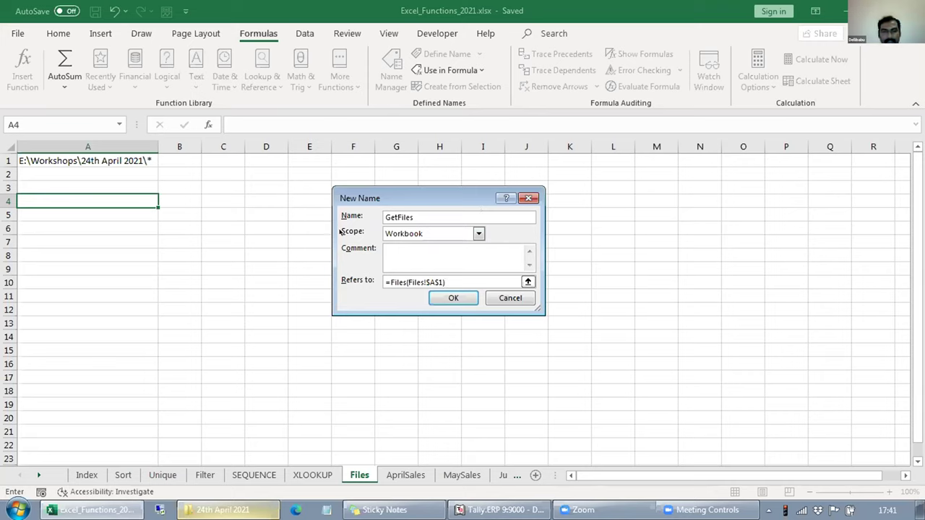
click(448, 298)
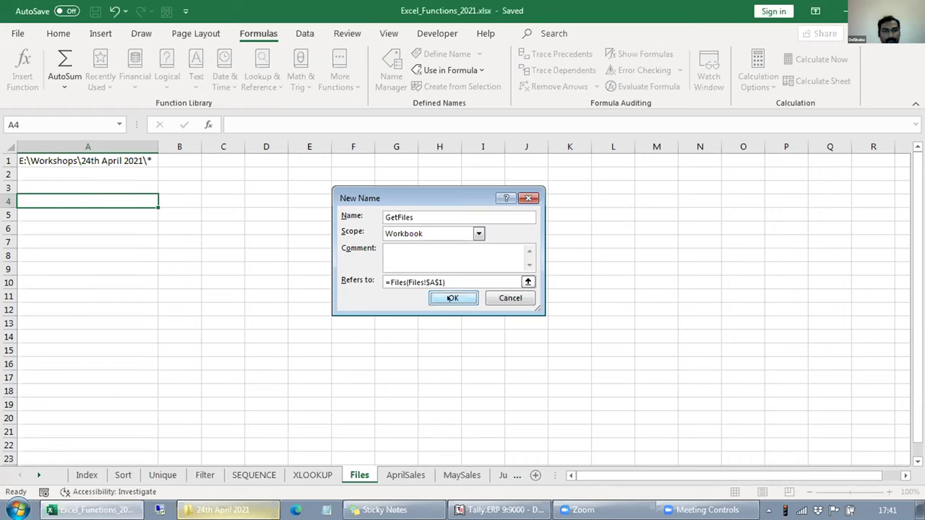
click(588, 374)
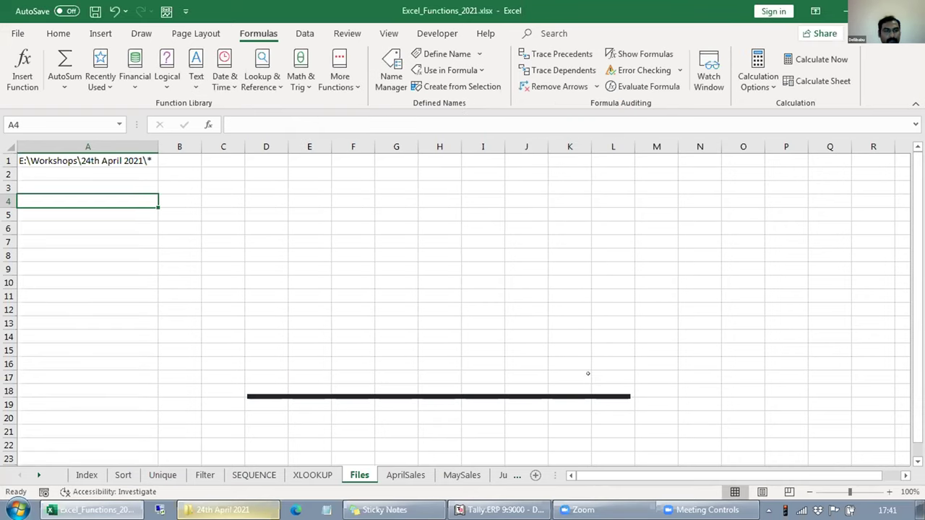
Enter the formula =GetFiles in A4 to list the folder's files.
text(=get)
key(Tab)
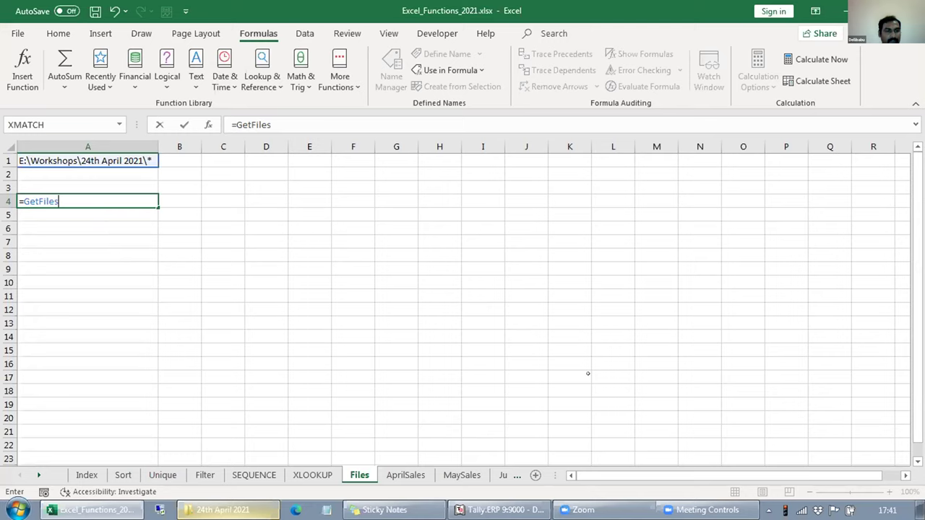
key(Return)
key(Up)
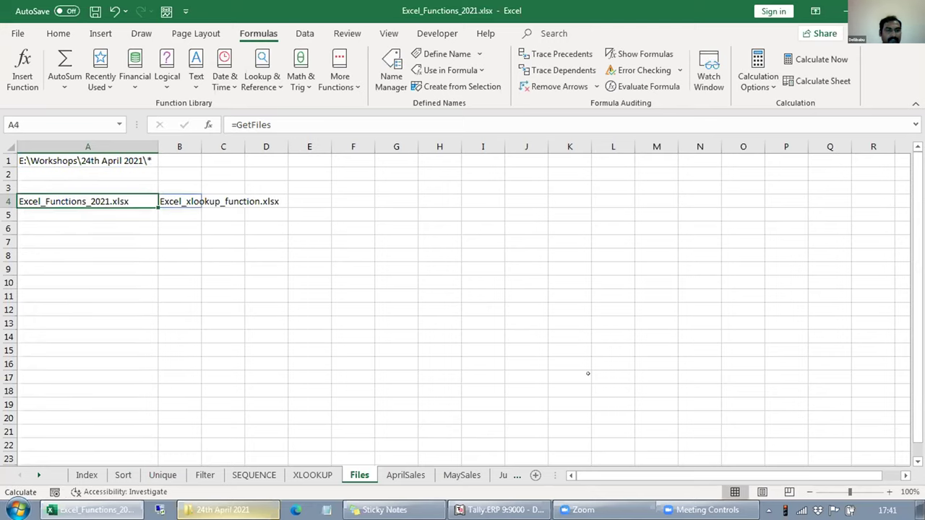
Change the A4 formula to =TRANSPOSE(GetFiles) to list the file names vertically.
key(F2)
text(tr)
key(Tab)
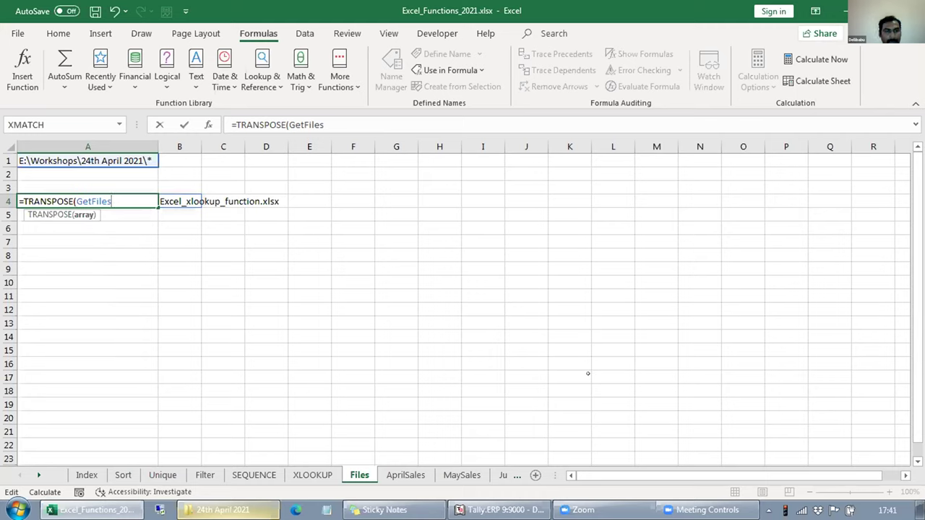
key(Return)
Review the TRANSPOSE formula in A4 and its spilled cells, leaving the formula as entered.
key(Down)
key(Up)
key(Up)
key(Up)
key(F2)
key(Return)
key(Down)
key(Up)
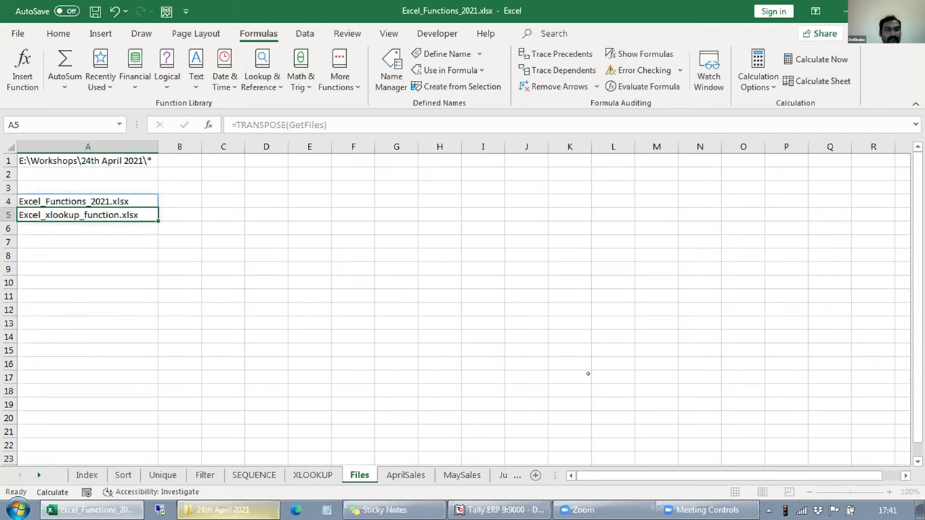
key(Up)
key(Right)
key(Left)
key(F2)
key(Escape)
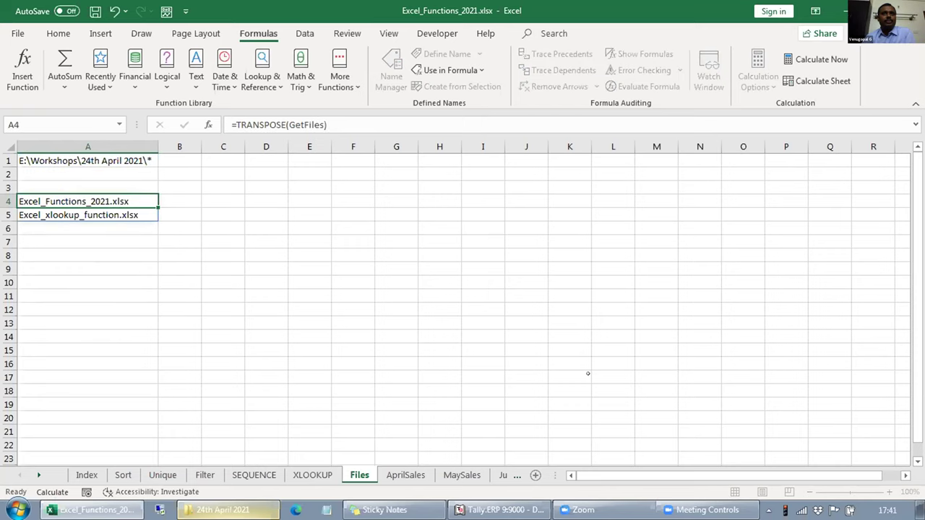
Copy sch.xlsx from the desktop into the 24th April 2021 folder and return to the Excel workbook.
key(alt+Tab)
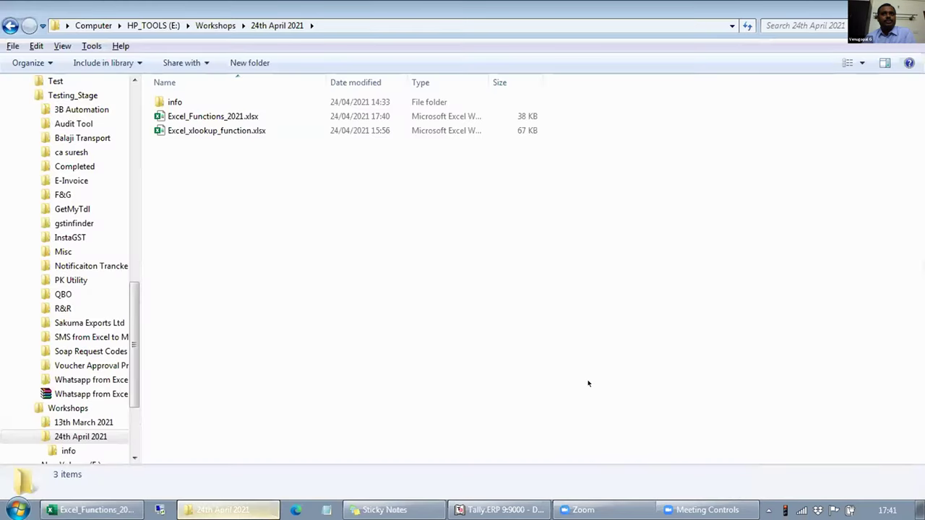
click(424, 266)
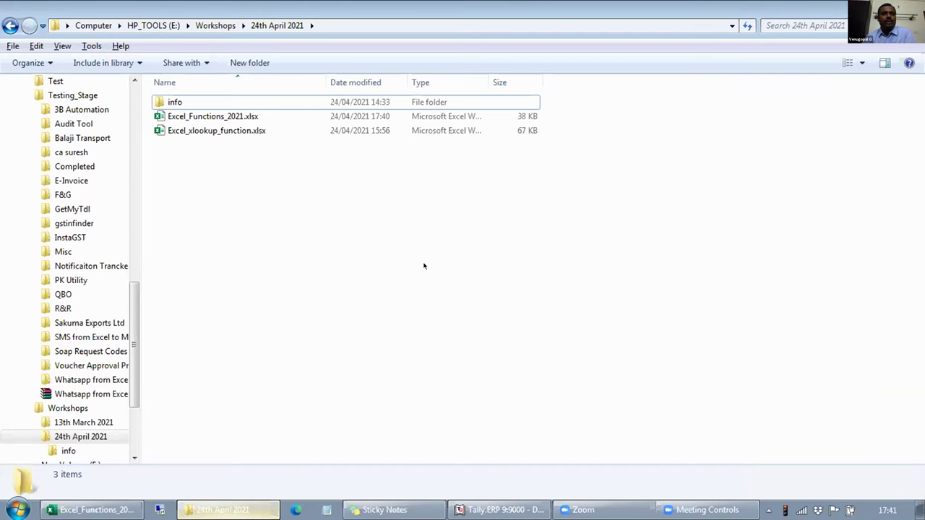
key(alt+Tab)
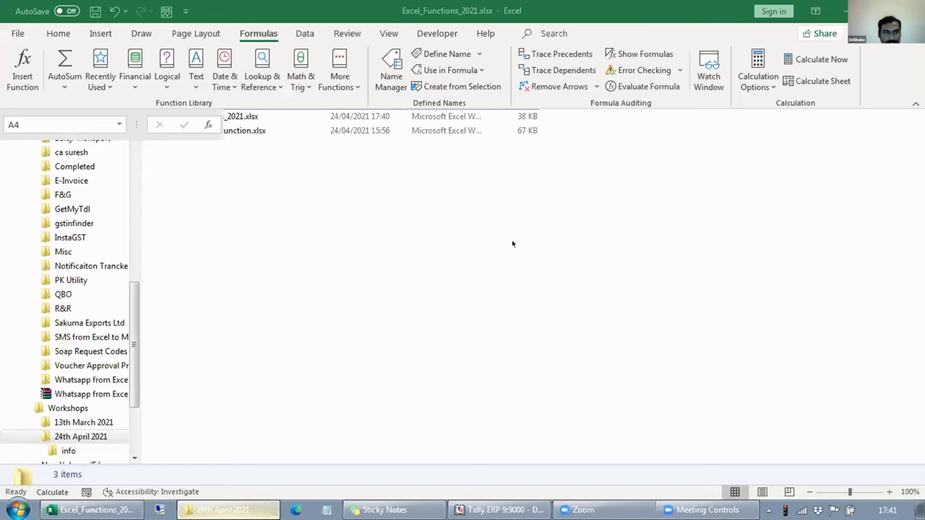
key(super+d)
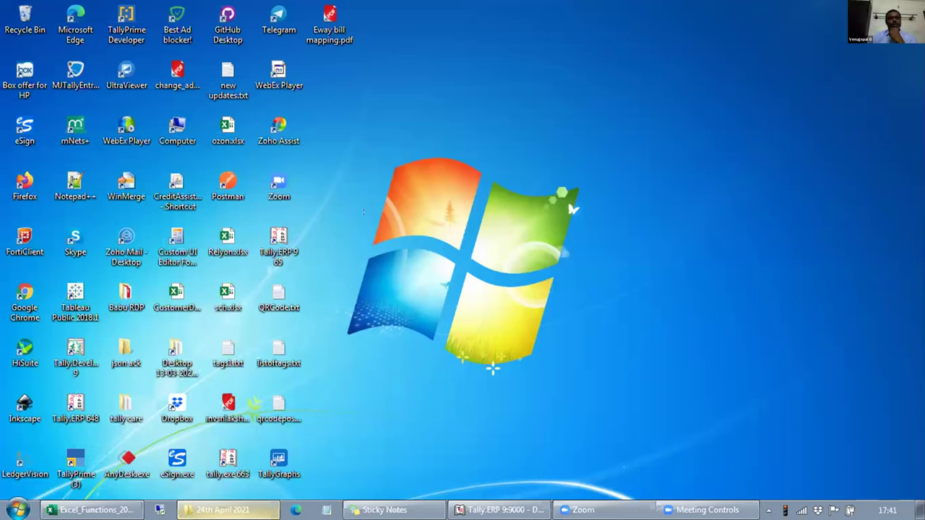
key(alt+Tab)
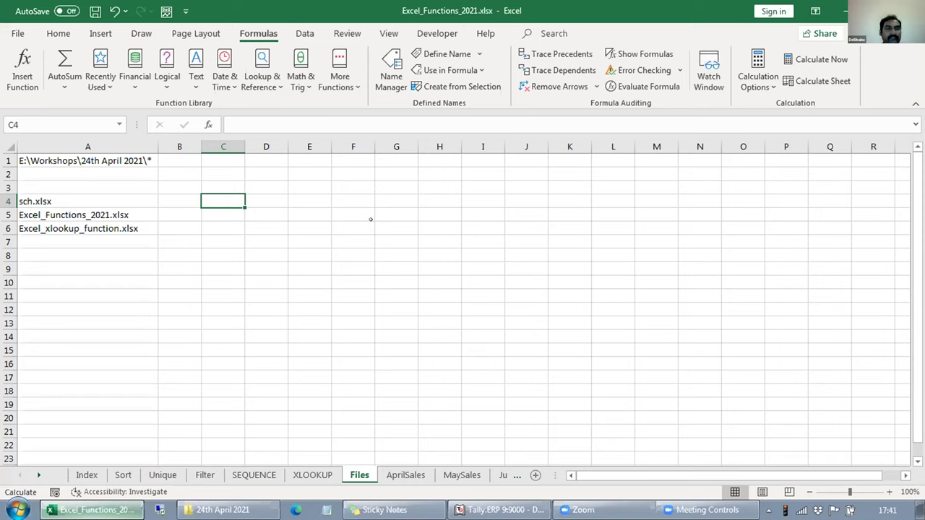
Re-enter the file list formula in A4 to refresh it.
key(Left)
key(Left)
key(F2)
key(Return)
Change the path in A1 to E:\Workshops\24th April 2021\*xlsx and save the workbook.
key(Up)
key(Up)
key(Up)
key(Up)
key(F2)
text(xlsx)
key(Return)
key(Up)
key(F2)
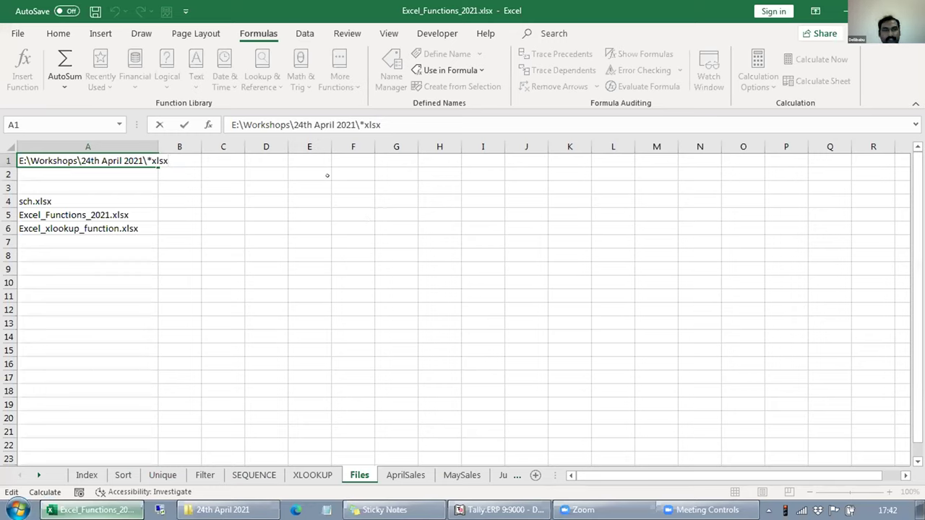
click(316, 187)
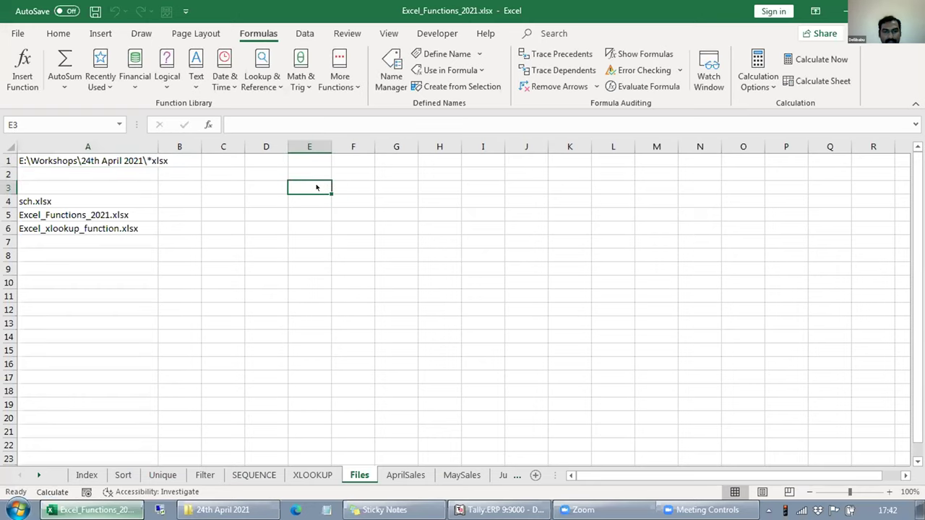
key(ctrl+s)
key(Return)
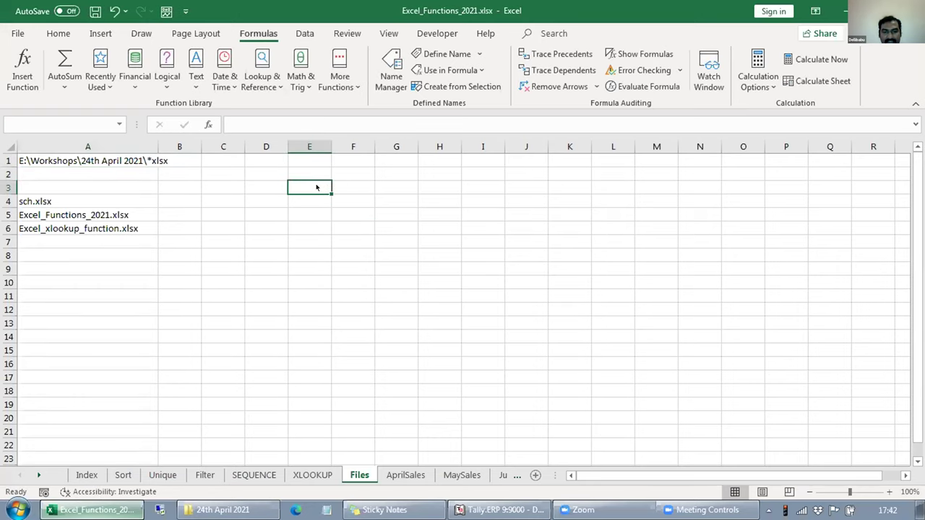
Clear the "July Month Sales" title from cell A1 of the JulySales sheet.
key(ctrl+Page_Down)
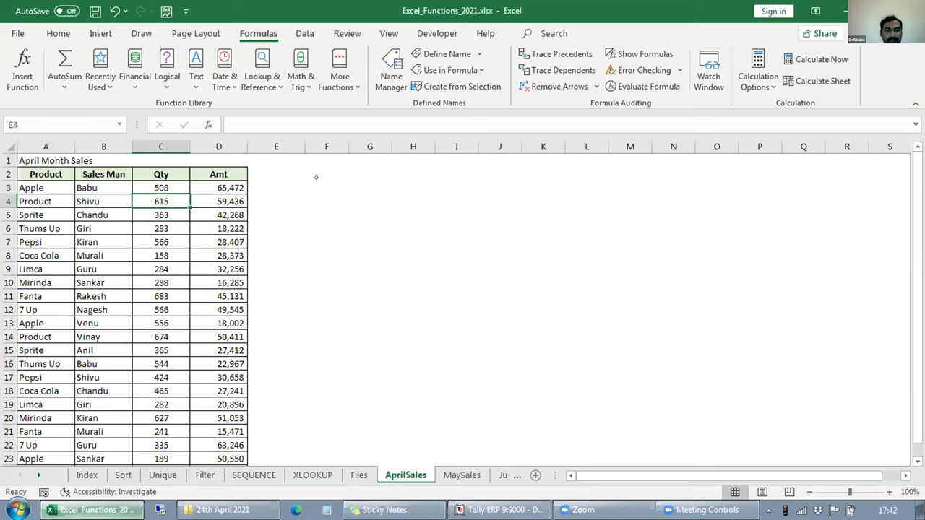
key(ctrl+Page_Down)
key(ctrl+Page_Down)
key(ctrl+Page_Down)
key(F12)
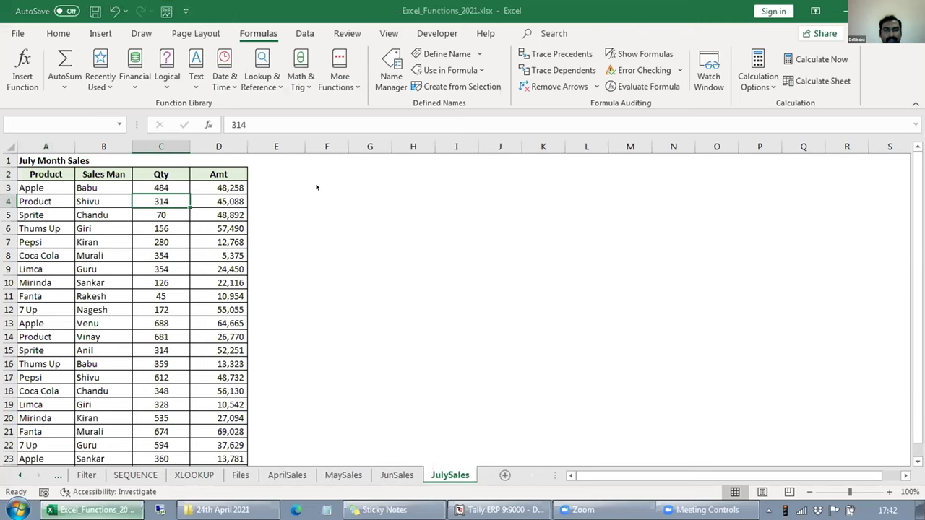
key(Escape)
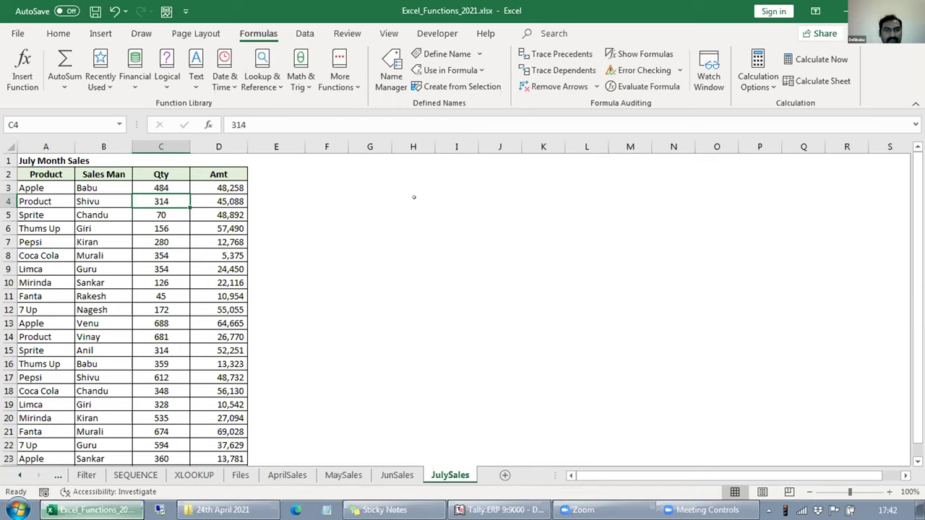
key(Left)
key(Left)
key(Up)
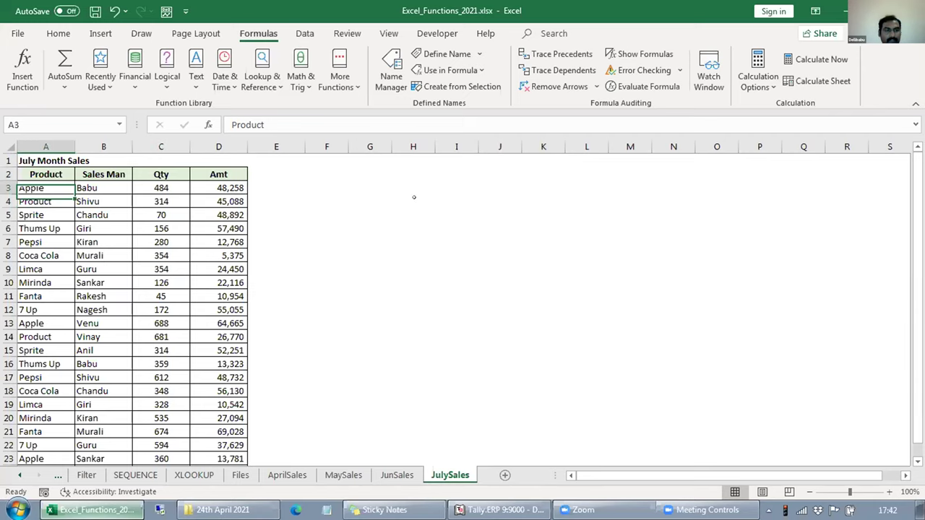
key(Up)
key(Up)
scroll(414, 197, down, 1)
key(Down)
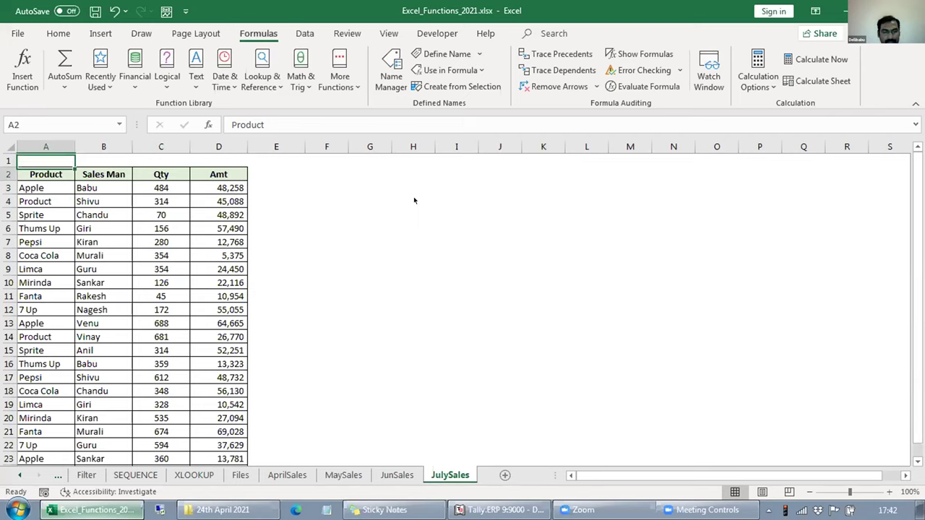
Convert the July sales range A2:D24 into a table with headers.
key(ctrl+t)
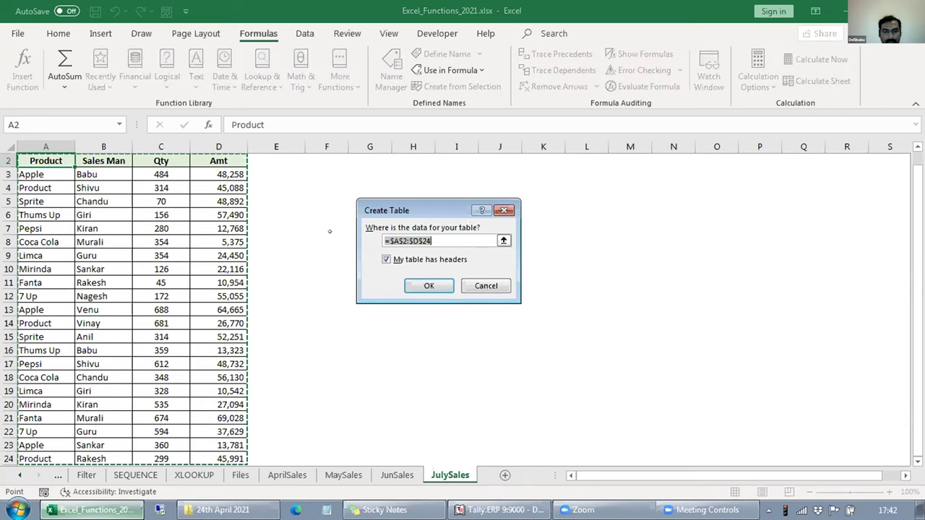
key(Return)
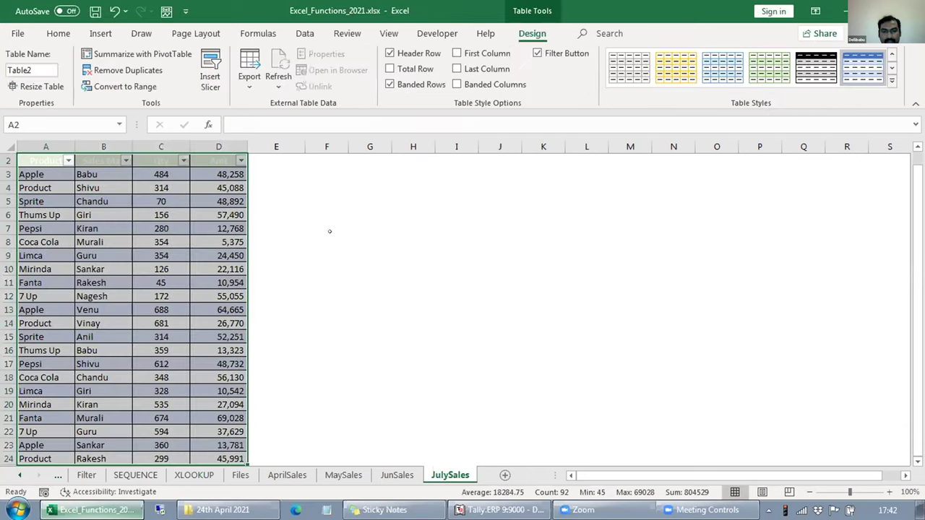
key(ctrl+z)
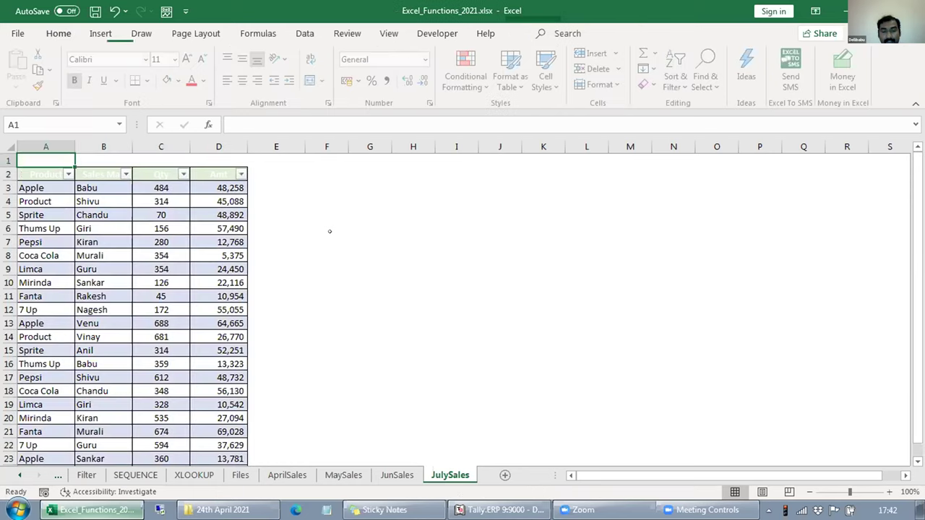
Clear the title in A1 of the JunSales sheet and convert A2:D24 into a table with headers.
key(ctrl+Page_Up)
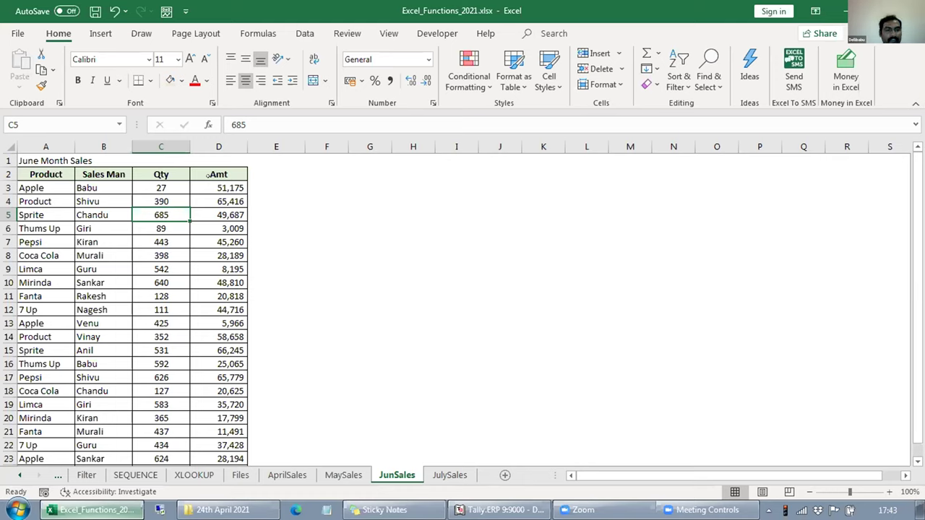
click(46, 174)
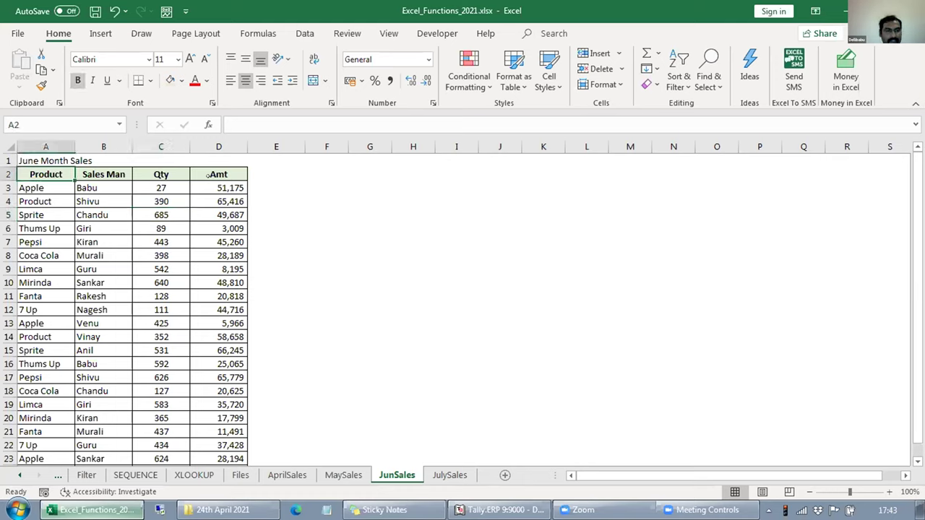
key(Up)
scroll(208, 175, down, 1)
key(Down)
key(ctrl+t)
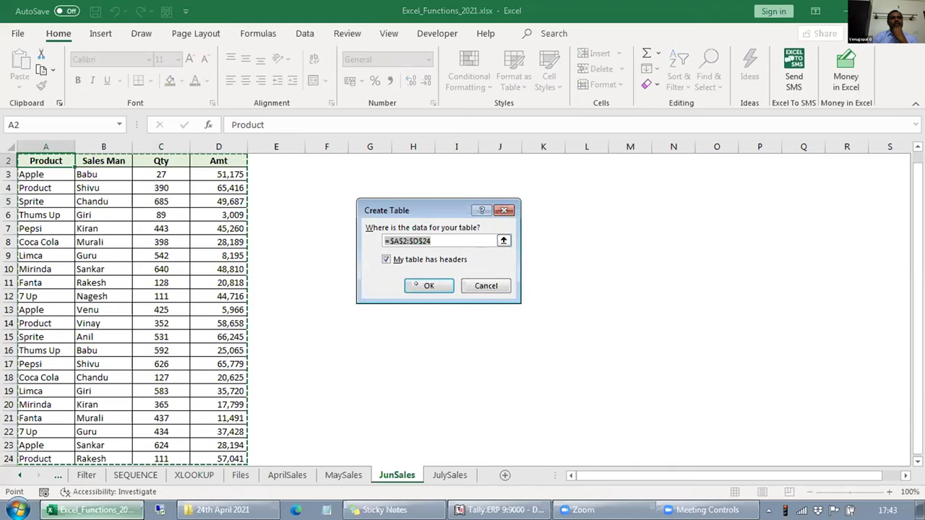
click(416, 285)
Convert the May sales range A2:D24 on the MaySales sheet into a table with headers.
key(ctrl+Page_Up)
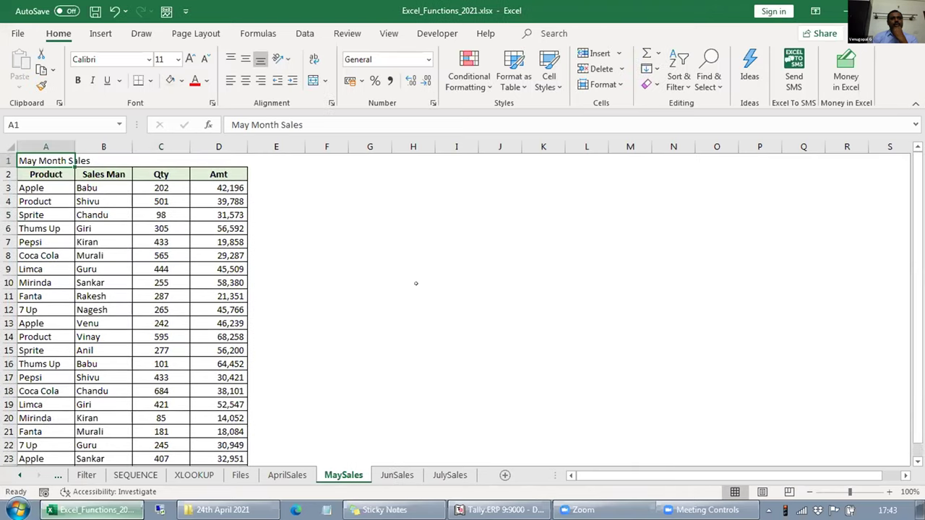
key(Down)
key(ctrl+t)
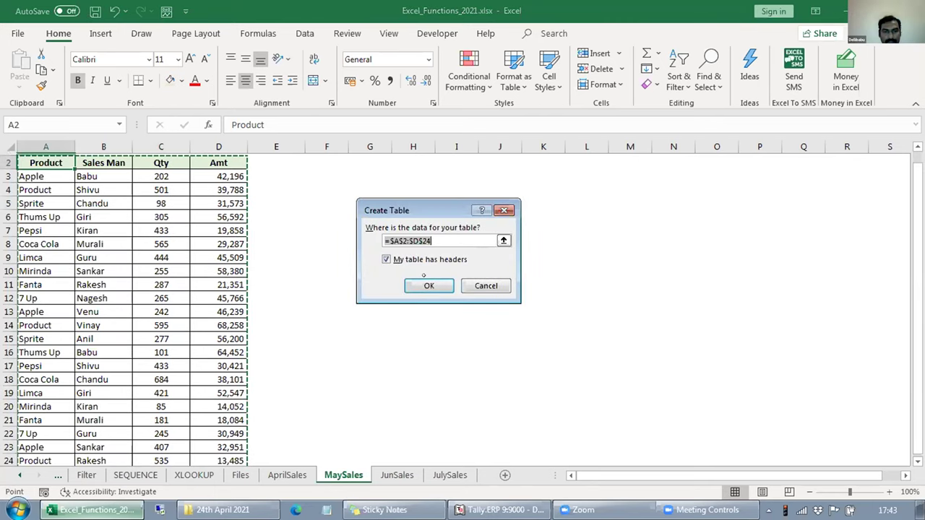
key(Return)
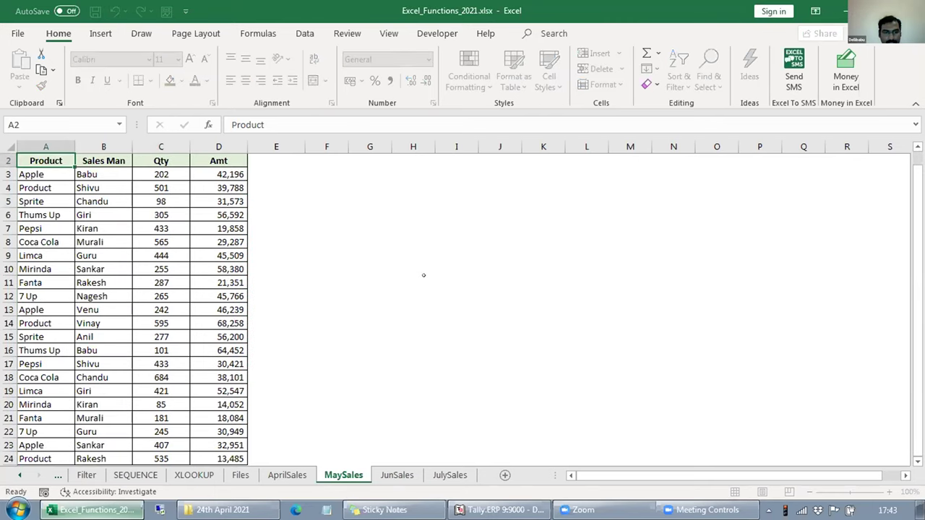
Clear the title in A1 of the AprilSales sheet and convert A2:D24 into a table with headers.
key(ctrl+Page_Up)
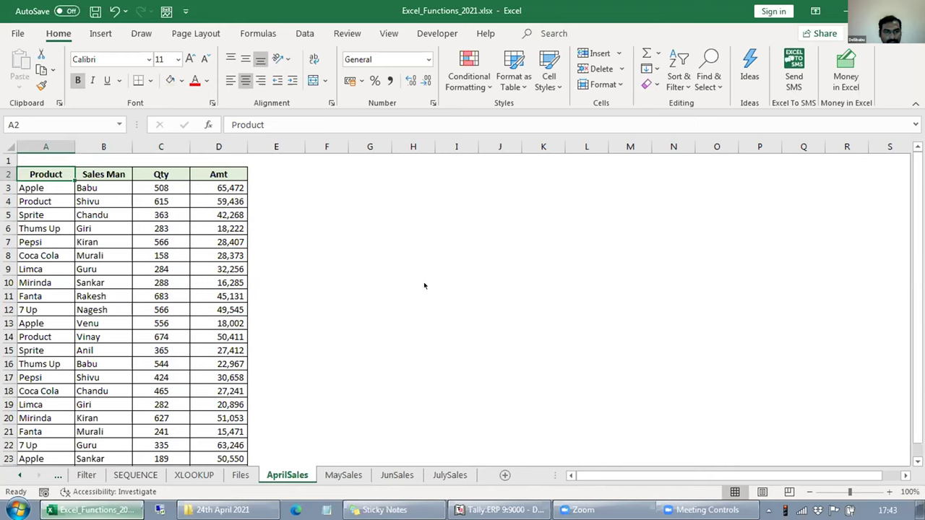
key(ctrl+t)
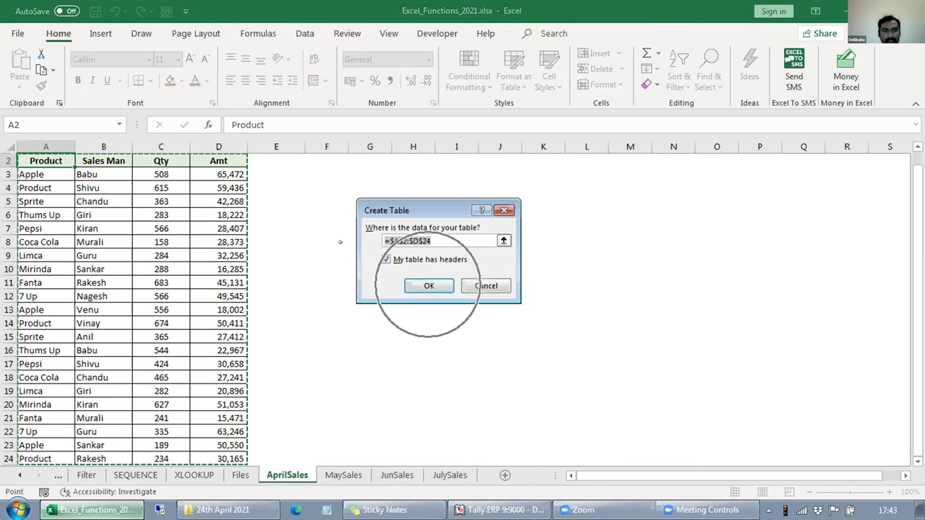
key(Return)
key(ctrl+s)
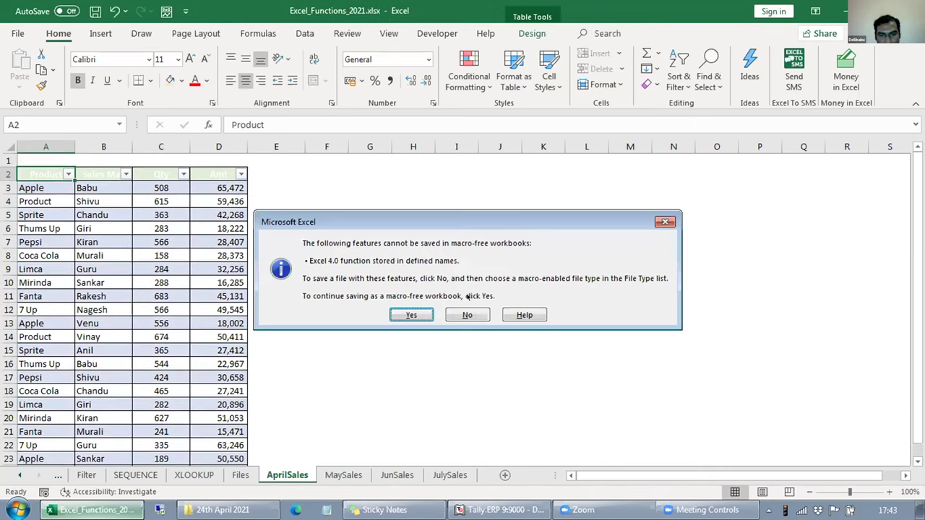
click(467, 315)
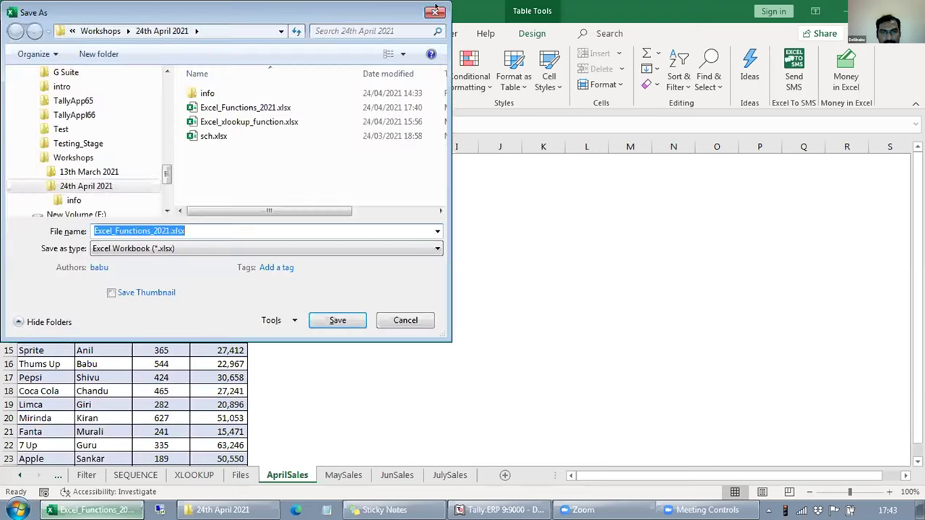
key(Escape)
Delete the GetFiles defined name from the workbook and save the workbook.
click(261, 33)
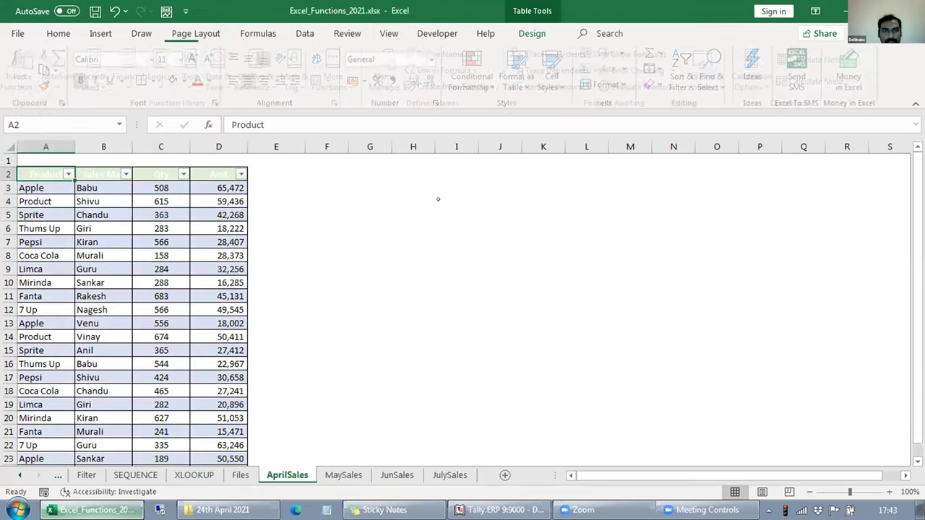
click(390, 79)
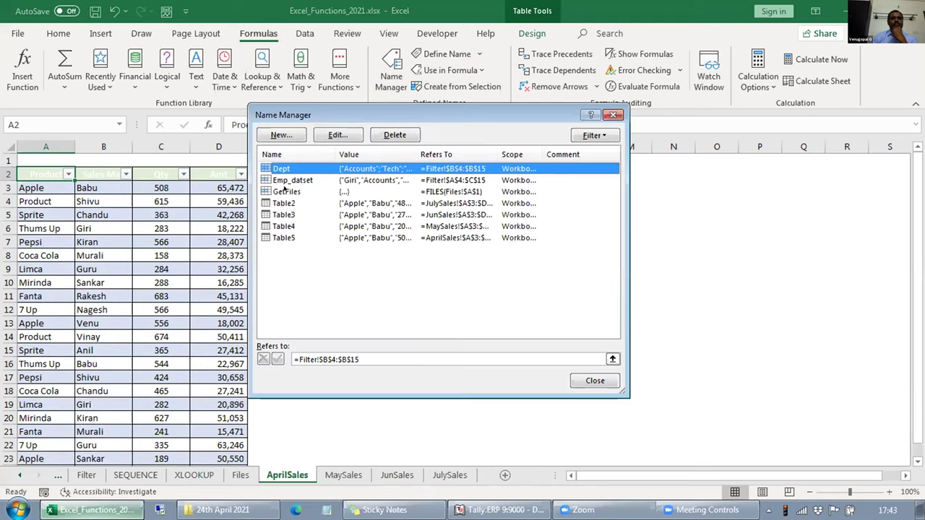
click(287, 191)
click(394, 136)
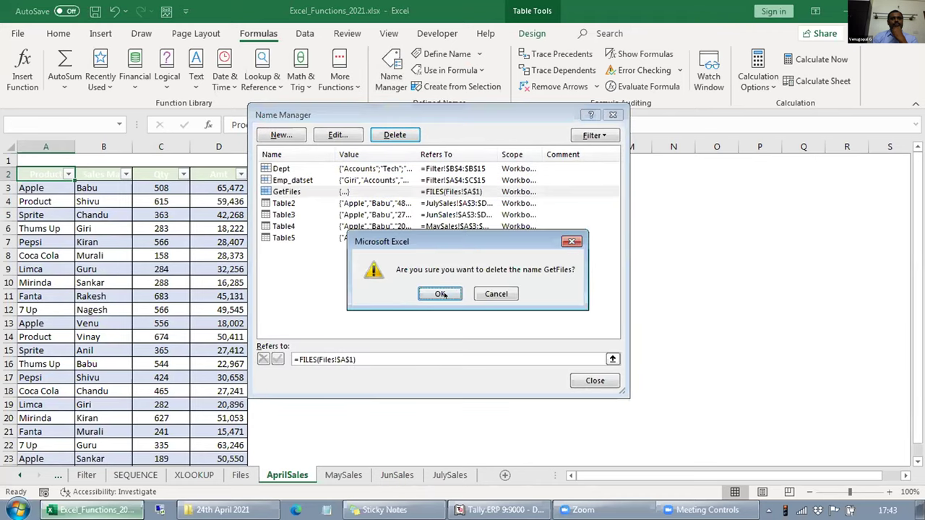
key(Return)
click(595, 380)
click(458, 266)
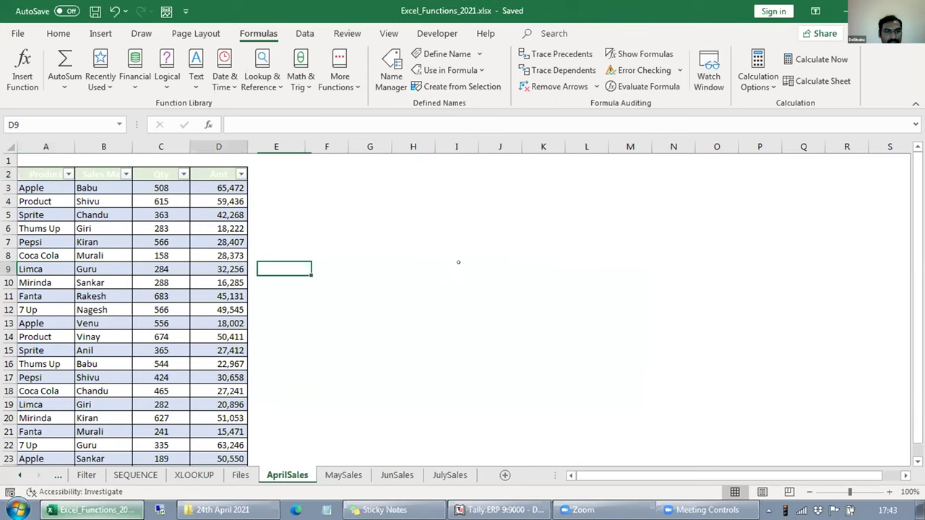
Check the tables on the monthly sales sheets from AprilSales through JulySales.
key(ctrl+Left)
key(ctrl+Left)
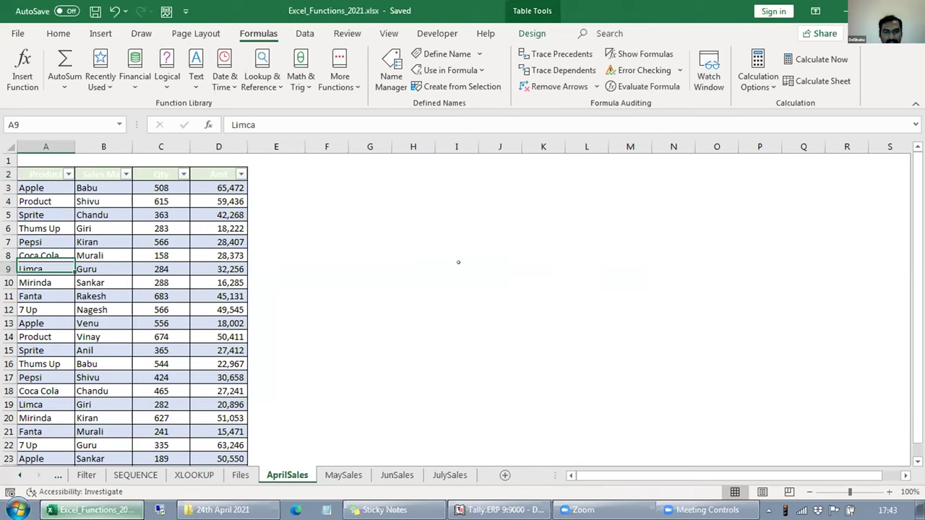
key(ctrl+Page_Down)
key(ctrl+Page_Down)
key(ctrl+Page_Up)
key(ctrl+Page_Up)
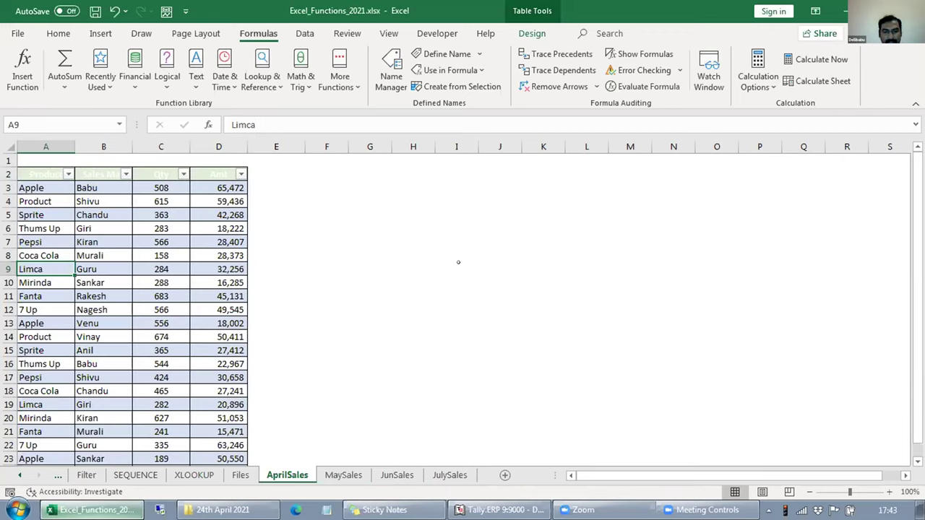
key(ctrl+Page_Down)
key(ctrl+Page_Down)
key(ctrl+Page_Down)
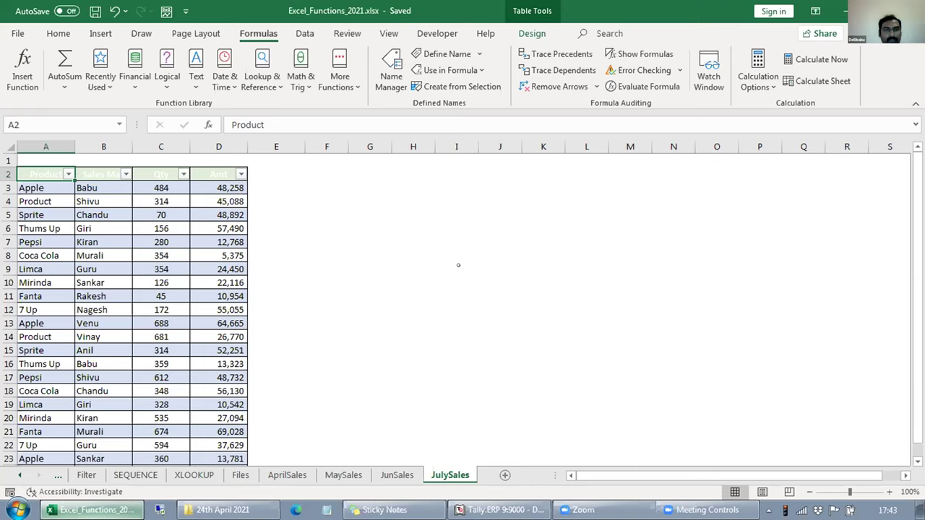
Add a new sheet after JulySales and create a blank query in the Power Query Editor.
click(505, 474)
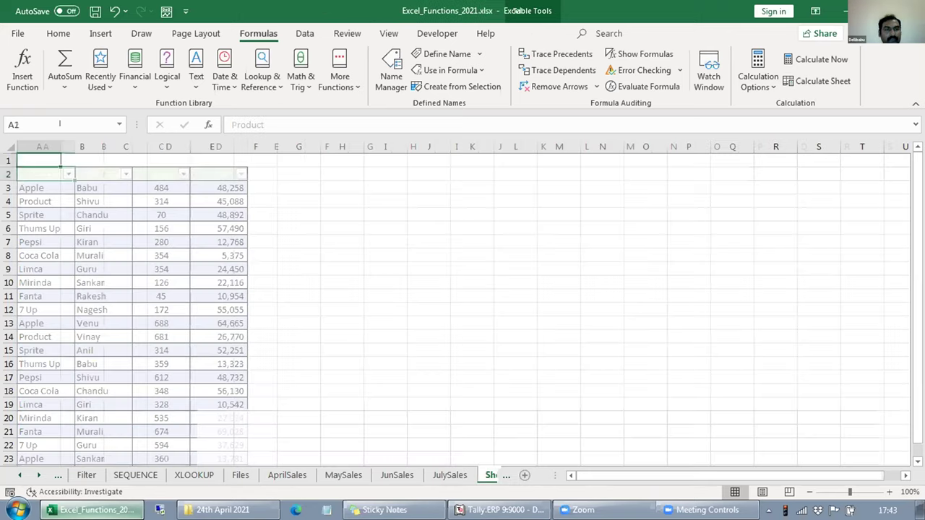
scroll(76, 102, down, 1)
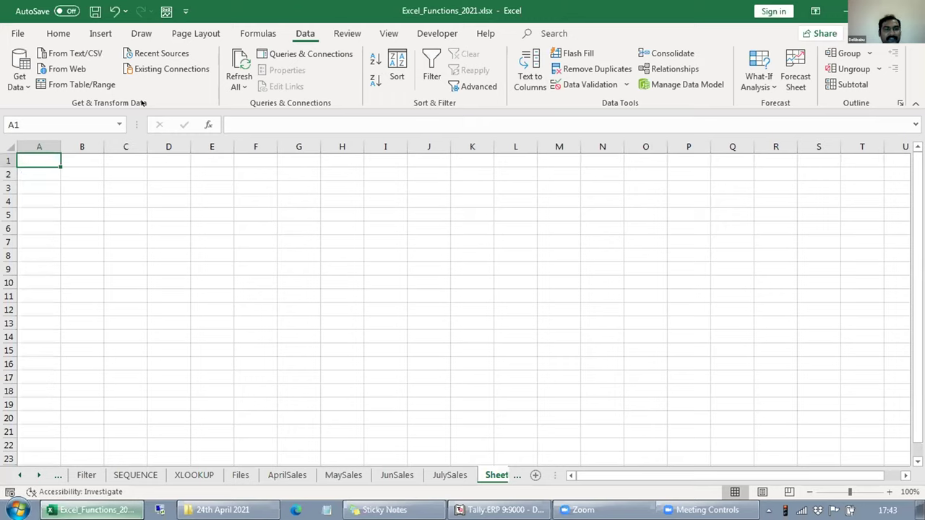
click(22, 81)
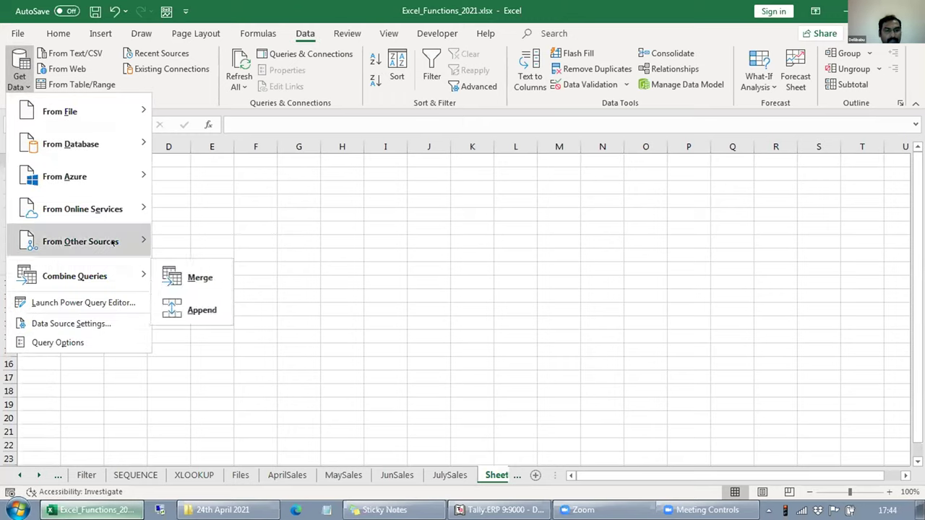
mouse_move(114, 243)
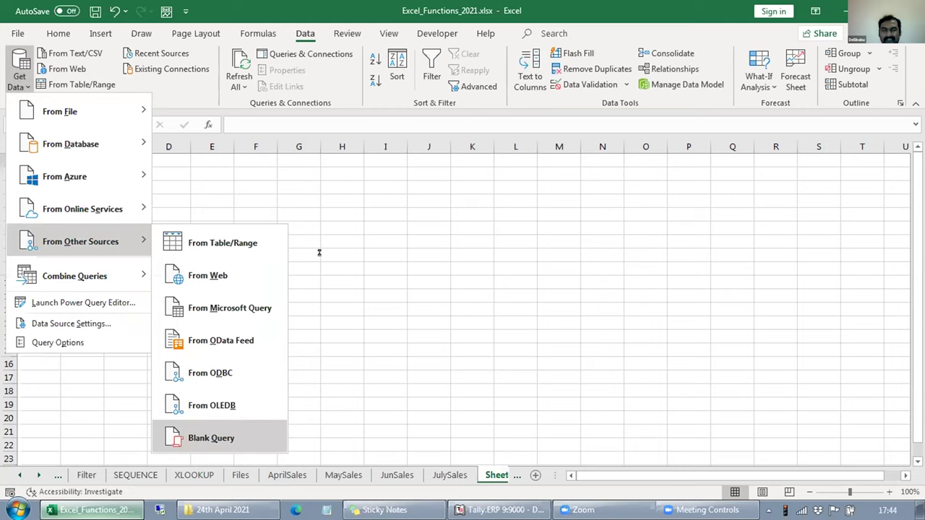
key(Return)
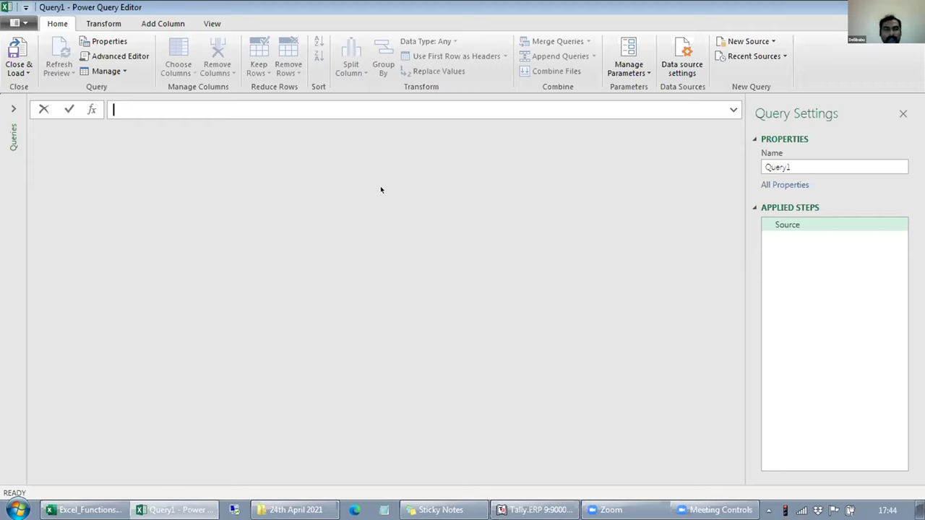
Set the query's source formula to =Excel.CurrentWorkbook().
text(=ex)
key(BackSpace)
key(BackSpace)
key(BackSpace)
text(=ex)
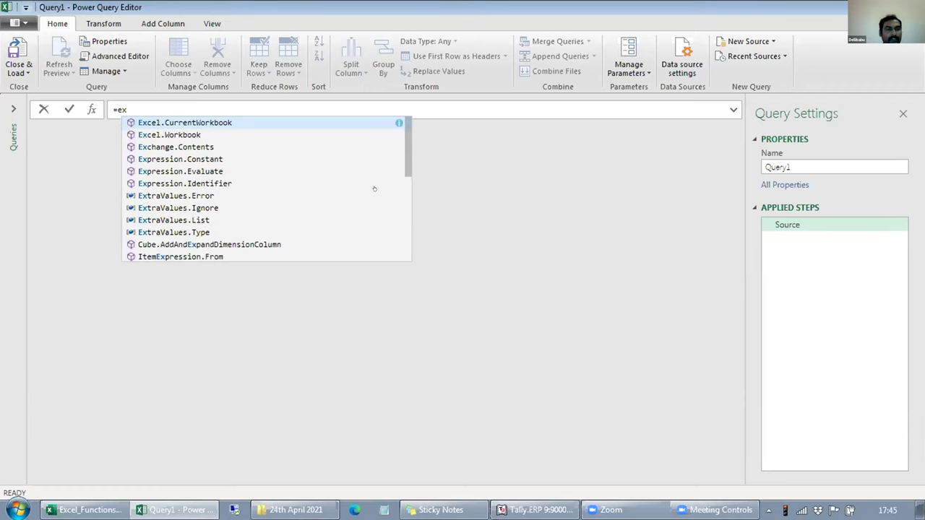
key(Escape)
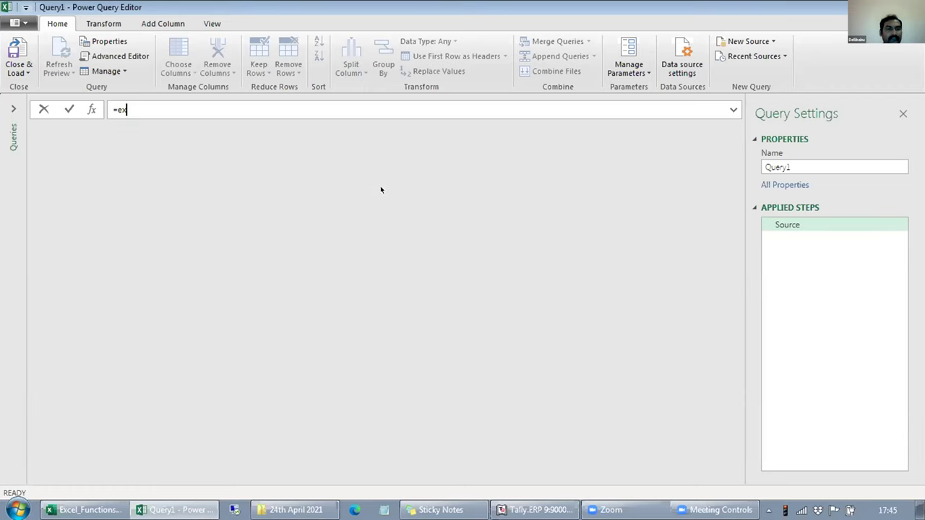
text(cel.CurrentWorkbook())
key(Return)
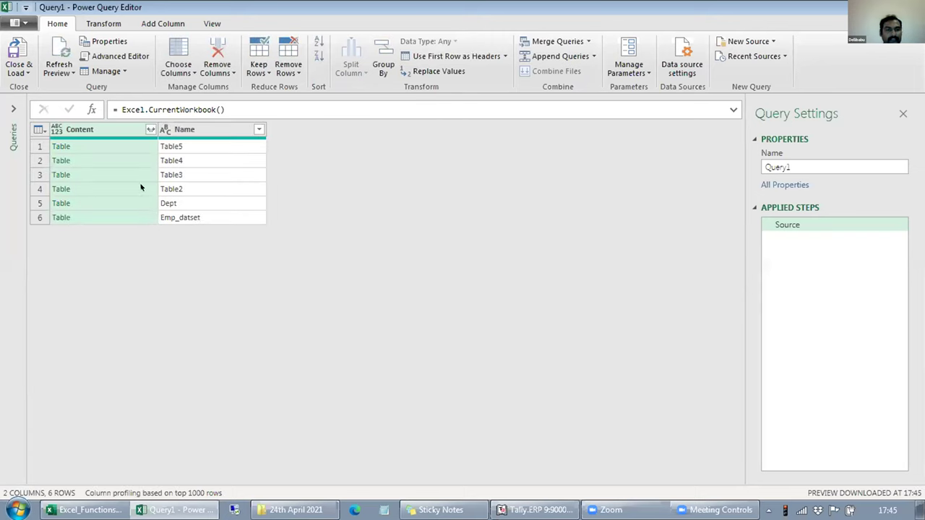
click(167, 202)
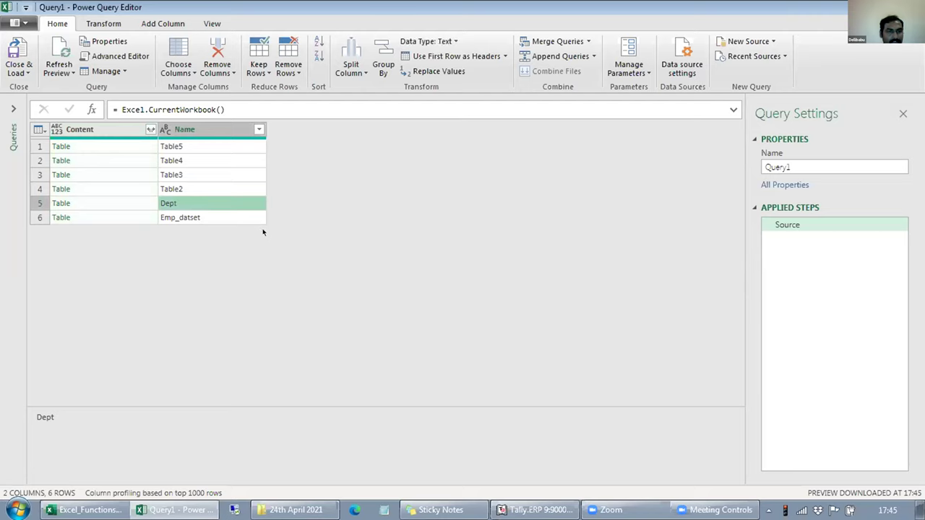
click(149, 130)
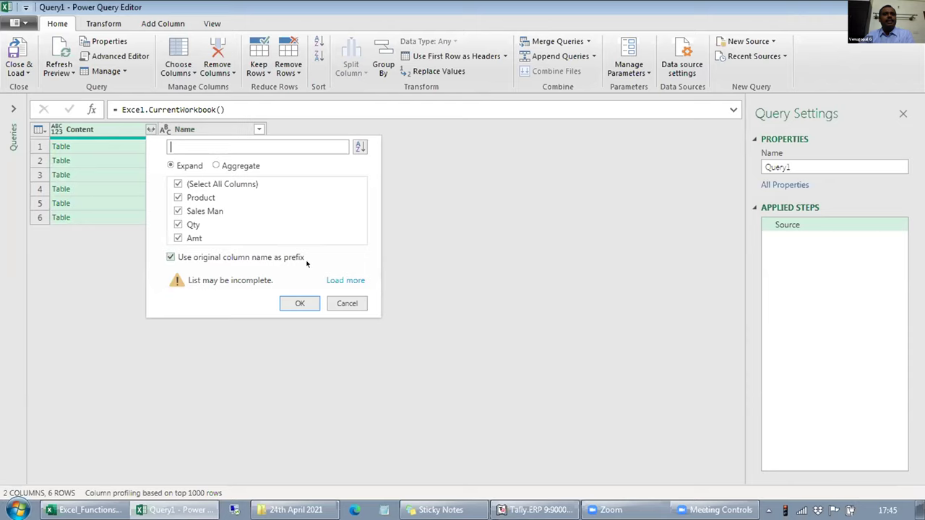
click(346, 303)
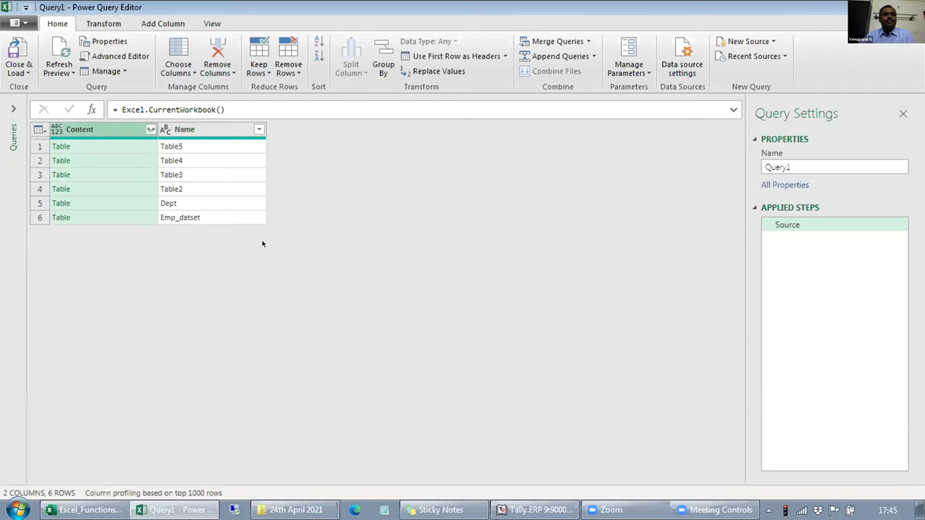
Filter the query's Name column to exclude Dept and Emp_datset.
click(185, 203)
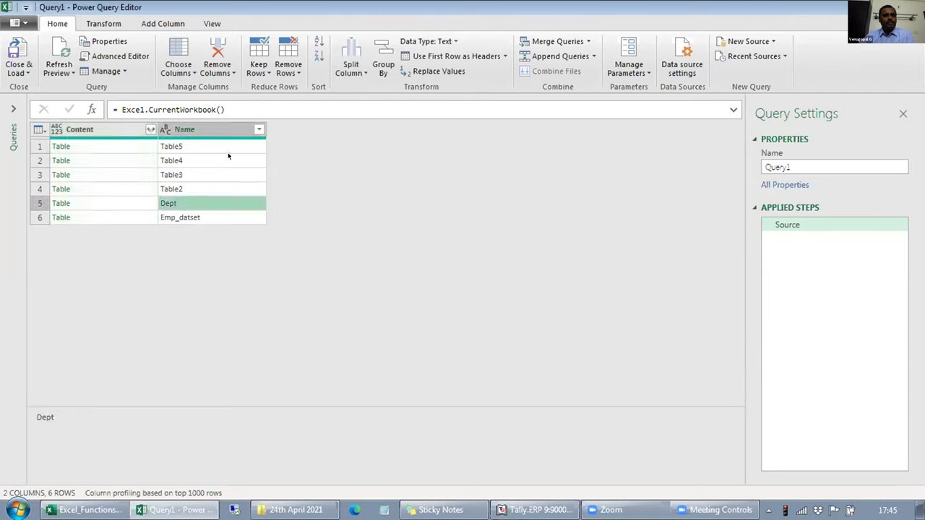
click(258, 129)
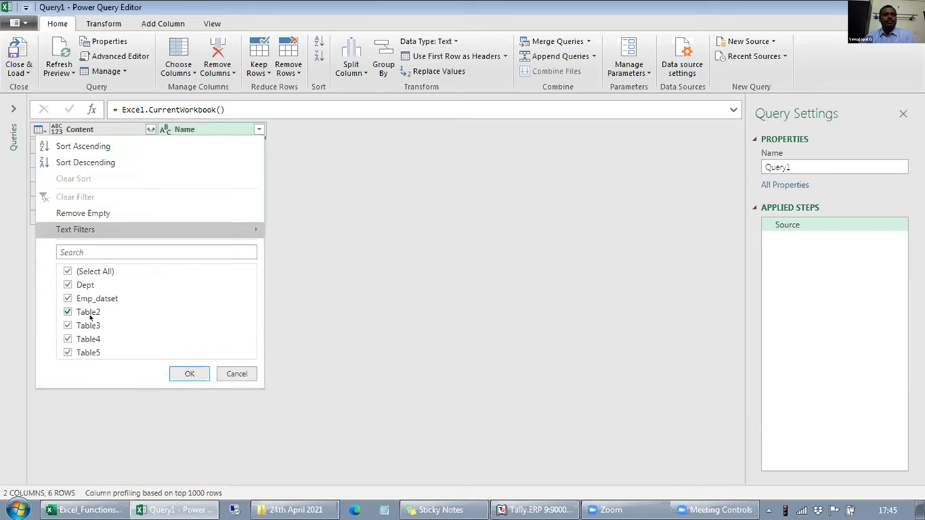
click(68, 285)
click(68, 299)
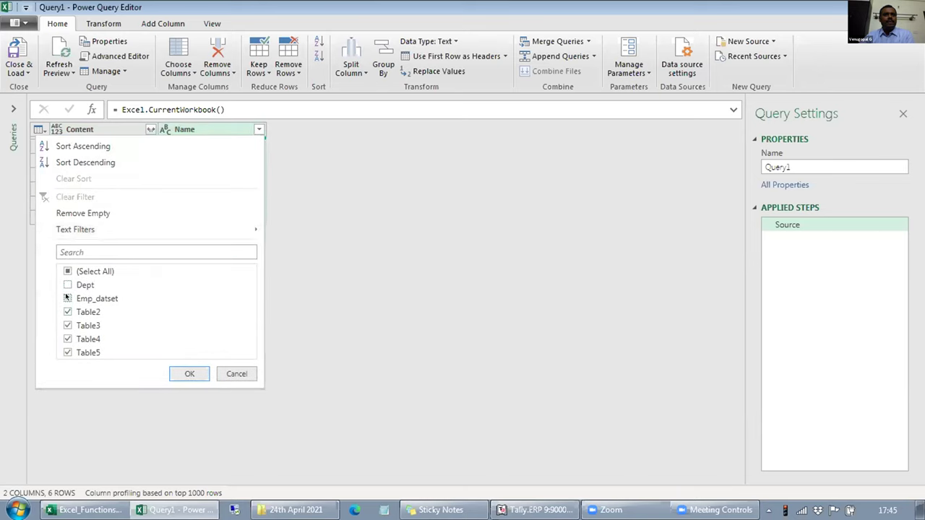
click(186, 374)
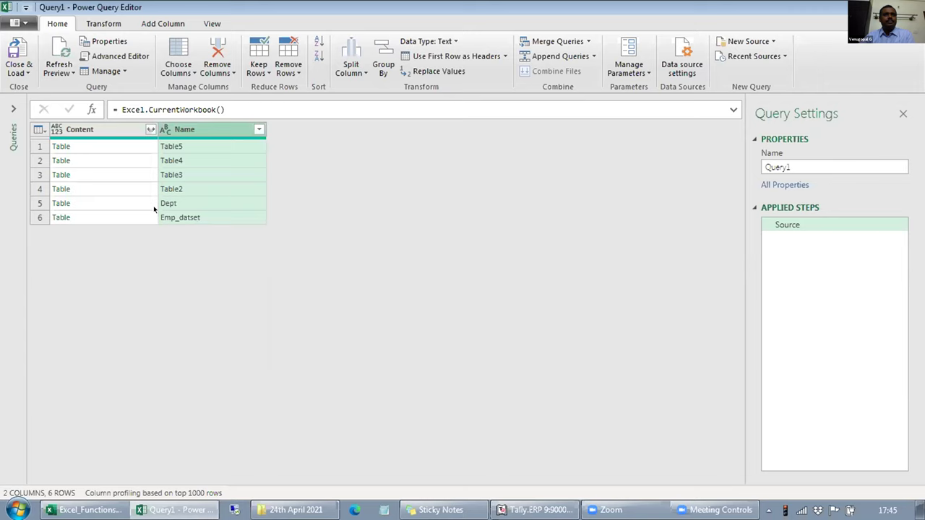
Expand the Content column into Product, Sales Man, Qty and Amt without using the original column name as prefix.
click(150, 130)
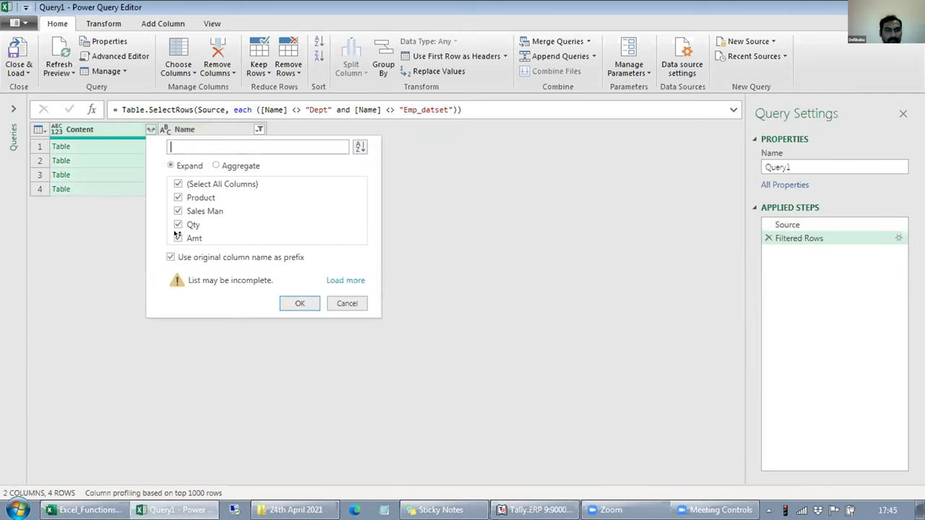
click(168, 257)
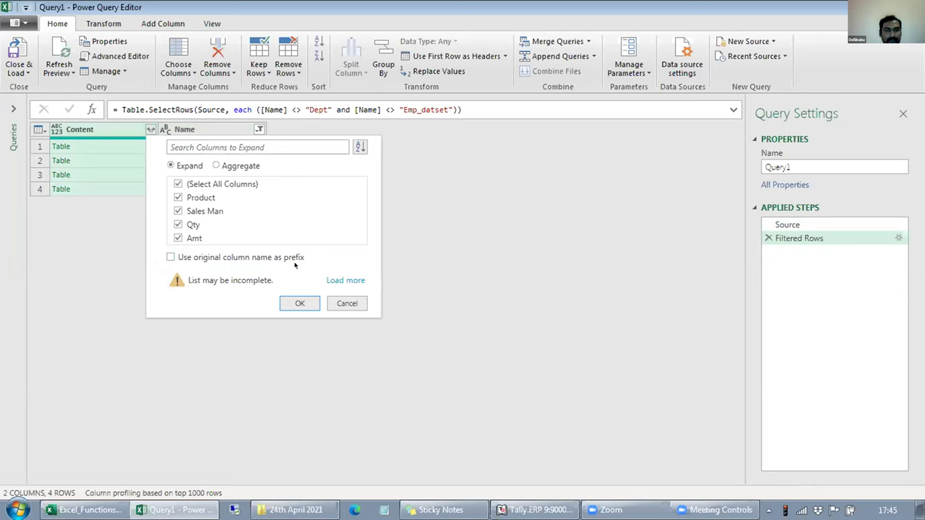
click(302, 300)
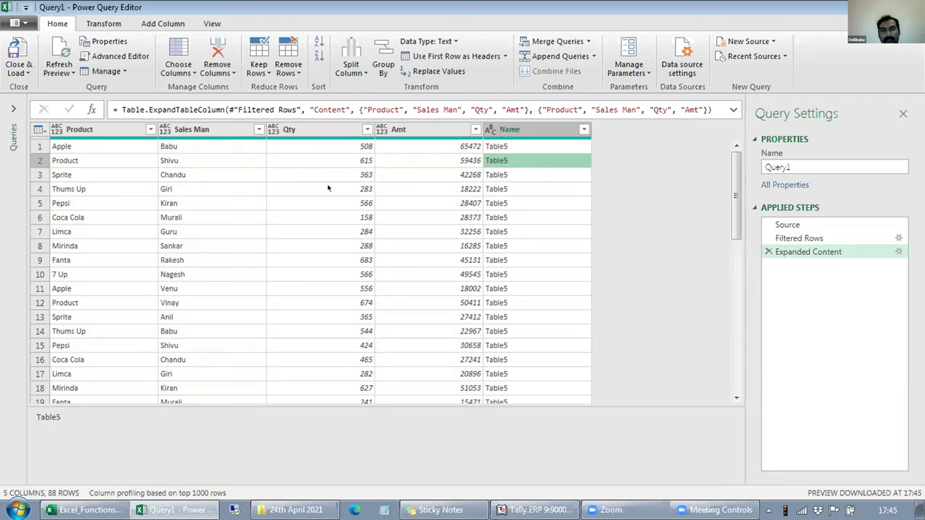
Close the query and load it as a table to cell A1 of the existing worksheet.
click(59, 61)
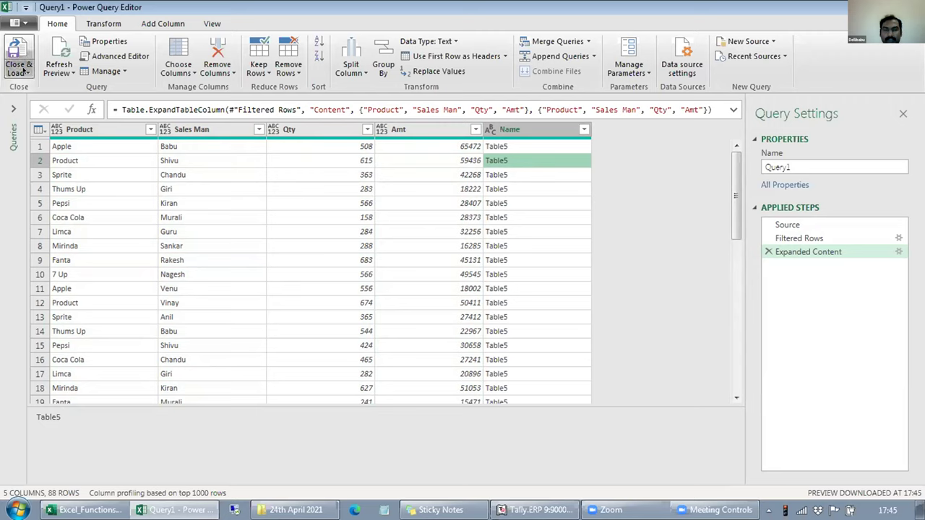
click(22, 71)
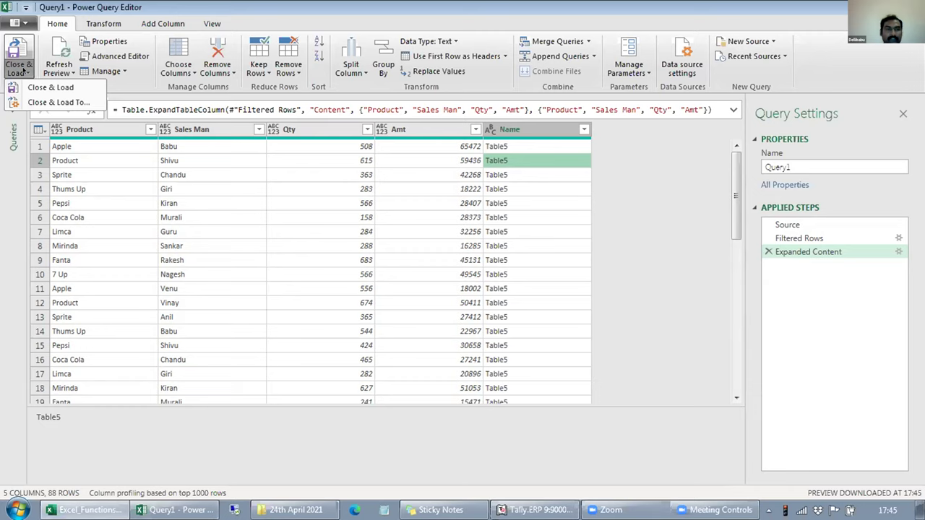
click(48, 102)
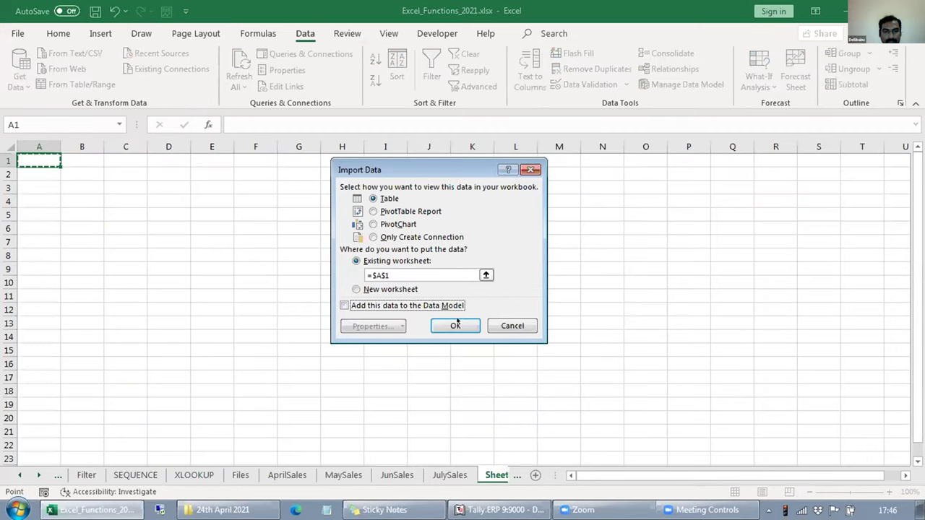
key(Return)
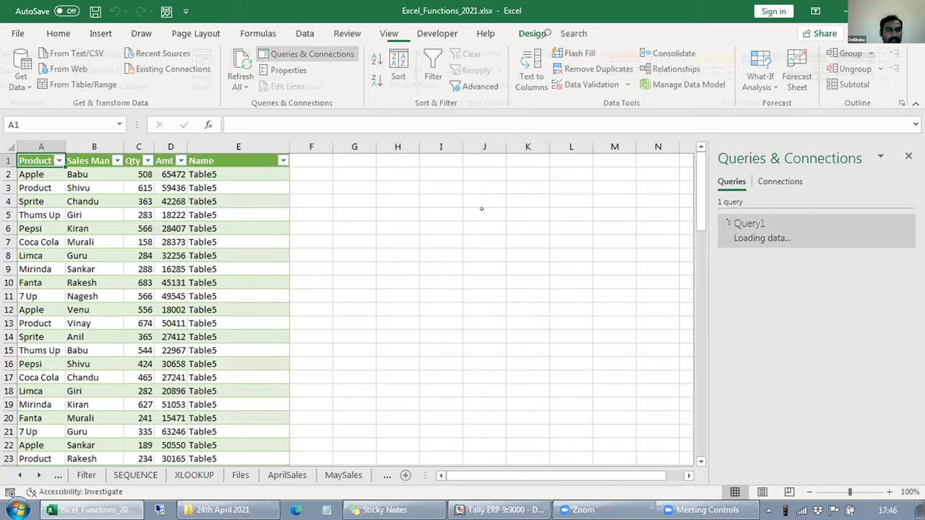
Check the source table names listed in the Name column's filter of the loaded table.
key(ctrl+Right)
key(alt+Down)
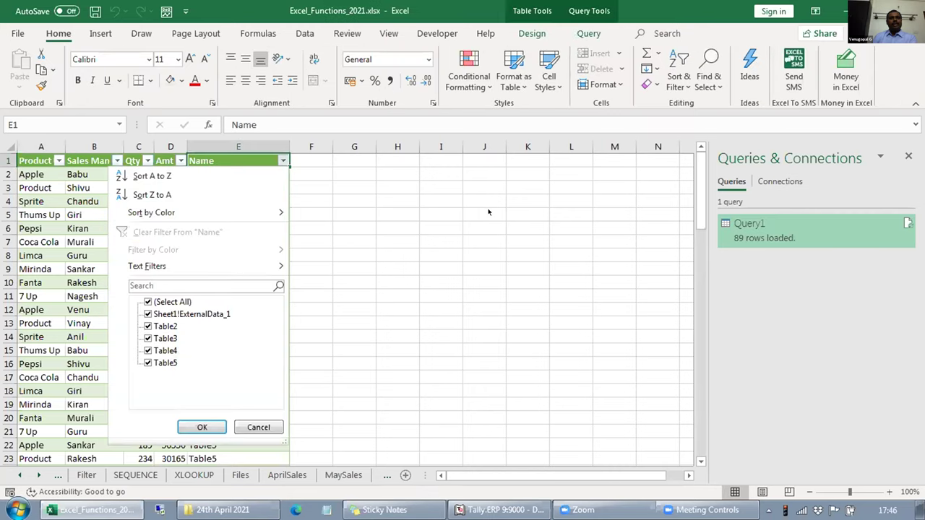
key(Escape)
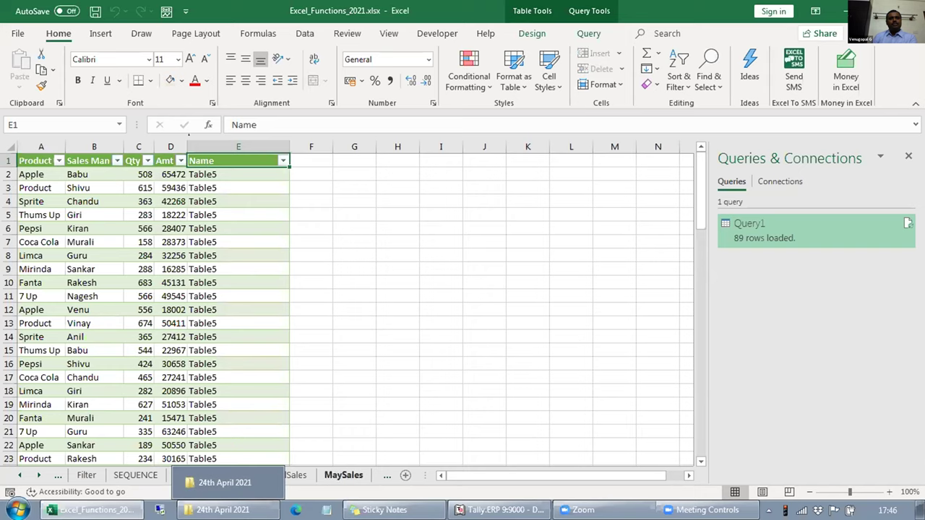
Rename the table on the AprilSales sheet as AprilSales.
click(287, 475)
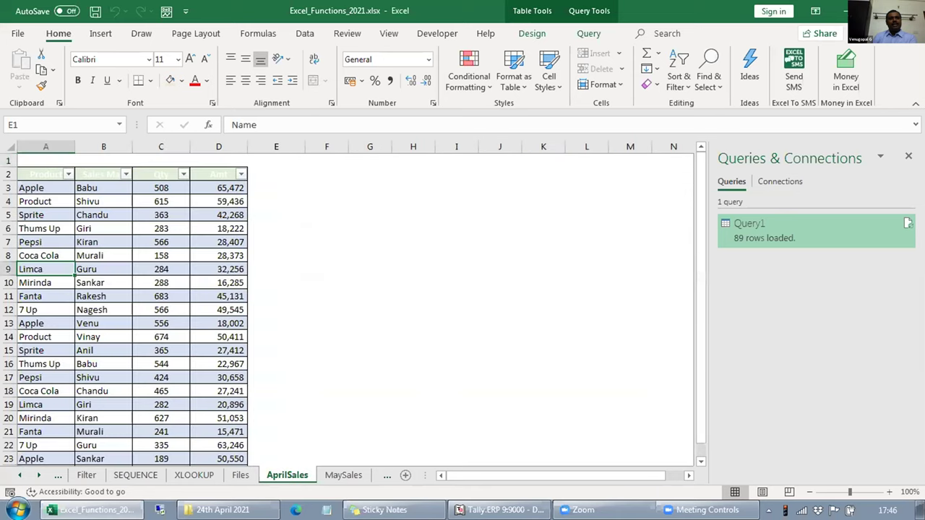
key(alt+j)
text(taAprilSales)
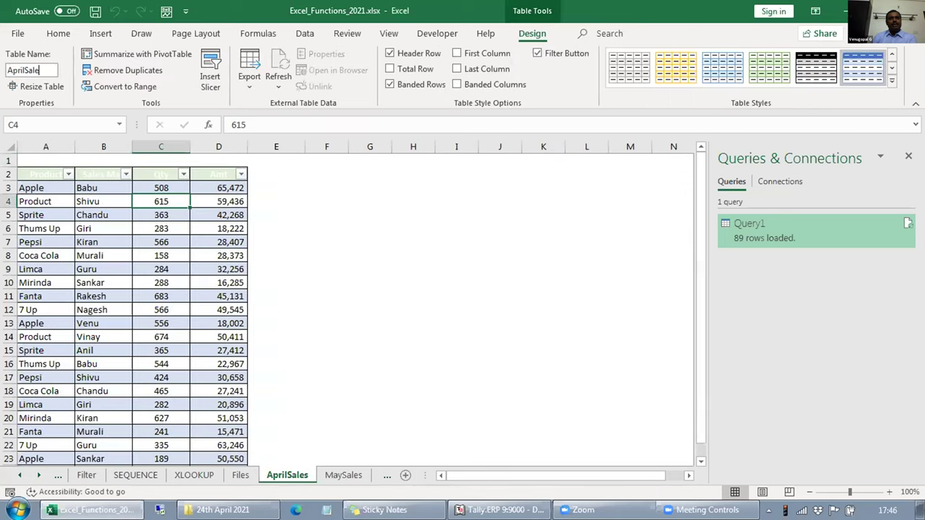
key(Return)
click(330, 225)
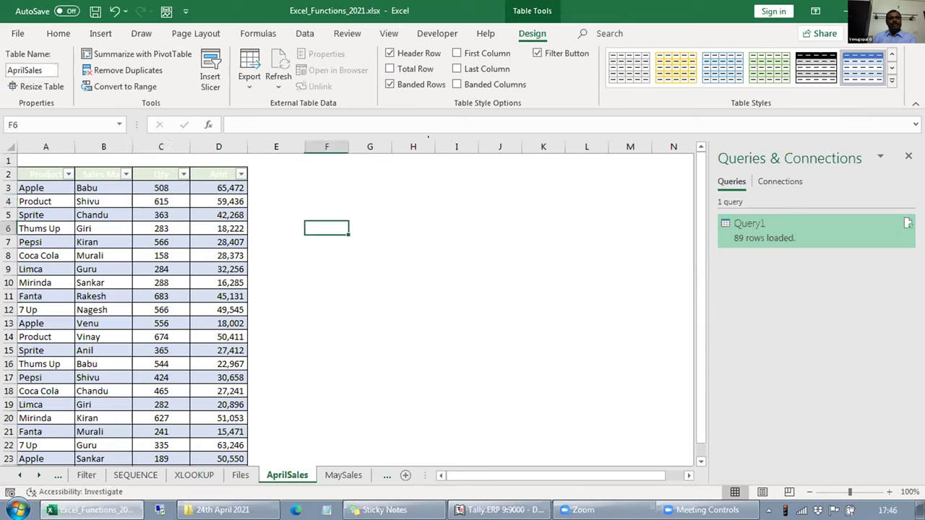
Rename the table on the MaySales sheet as MaySales.
key(alt+w)
key(alt+m)
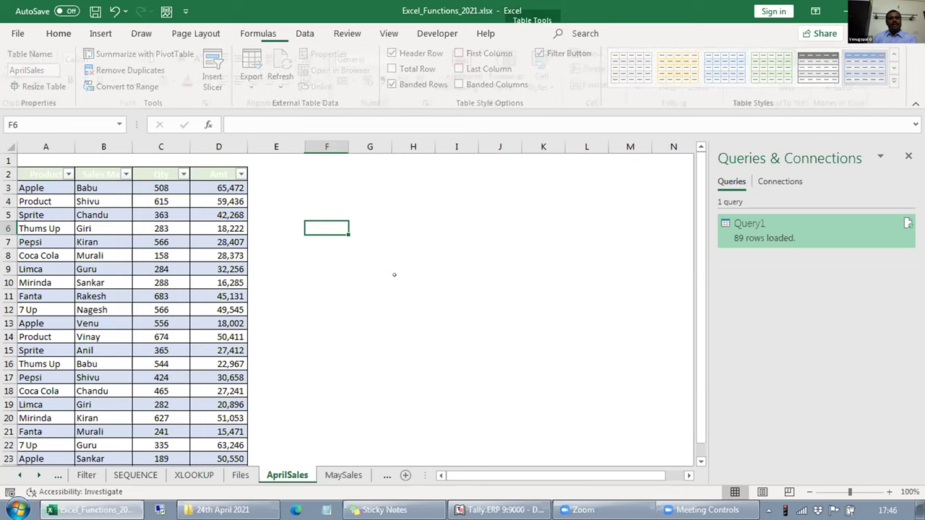
key(alt+h)
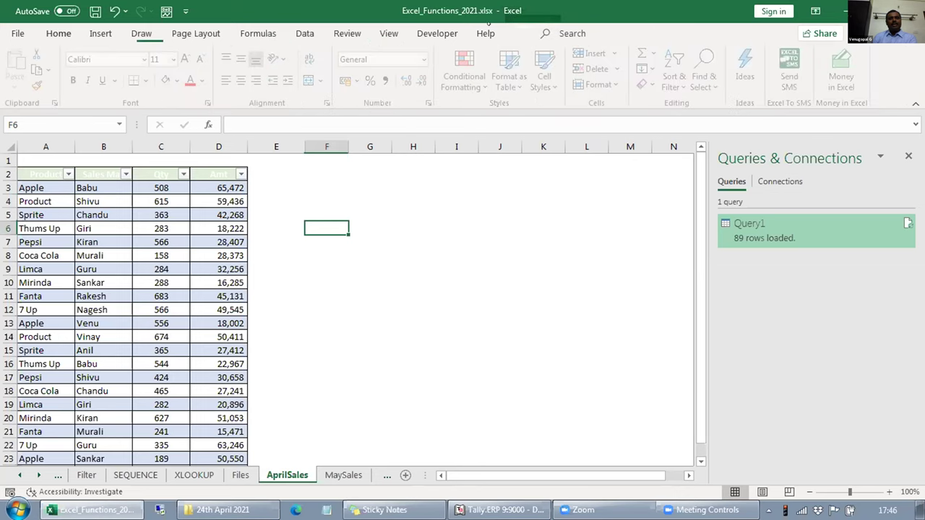
key(ctrl+Page_Down)
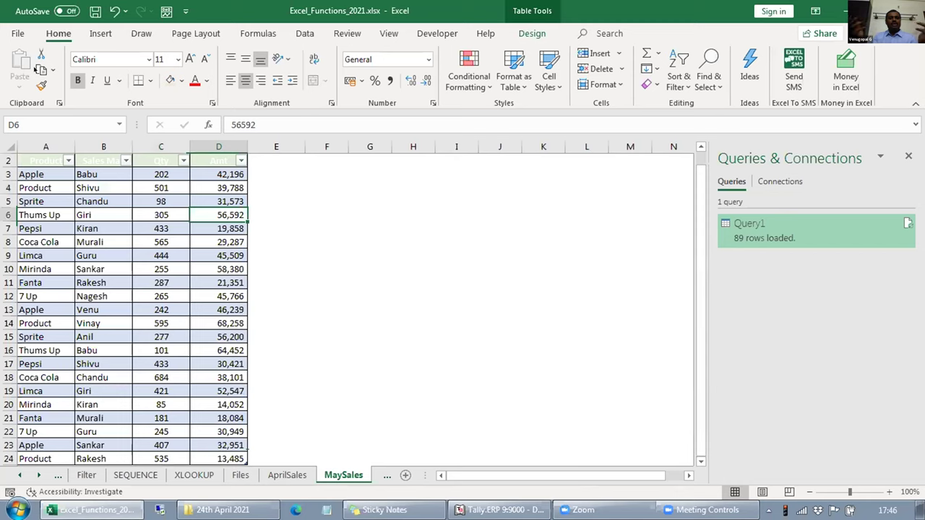
click(532, 33)
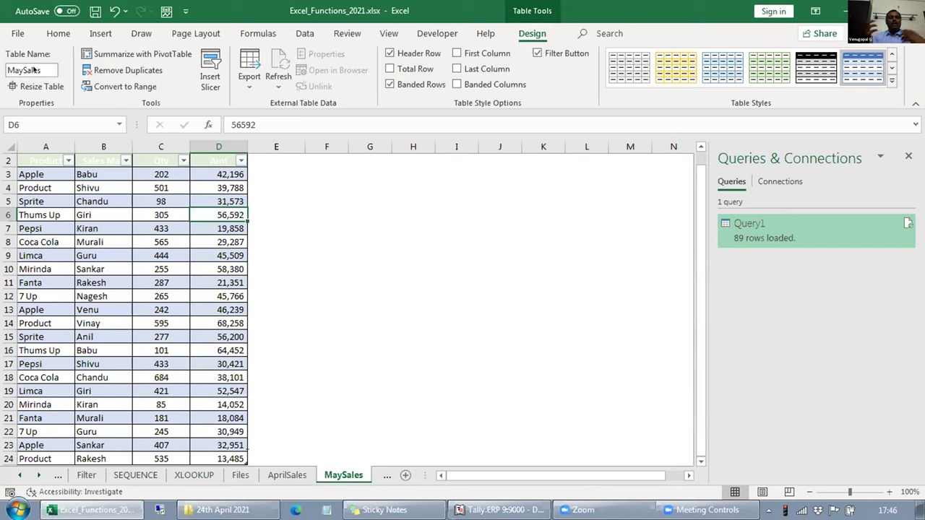
click(274, 178)
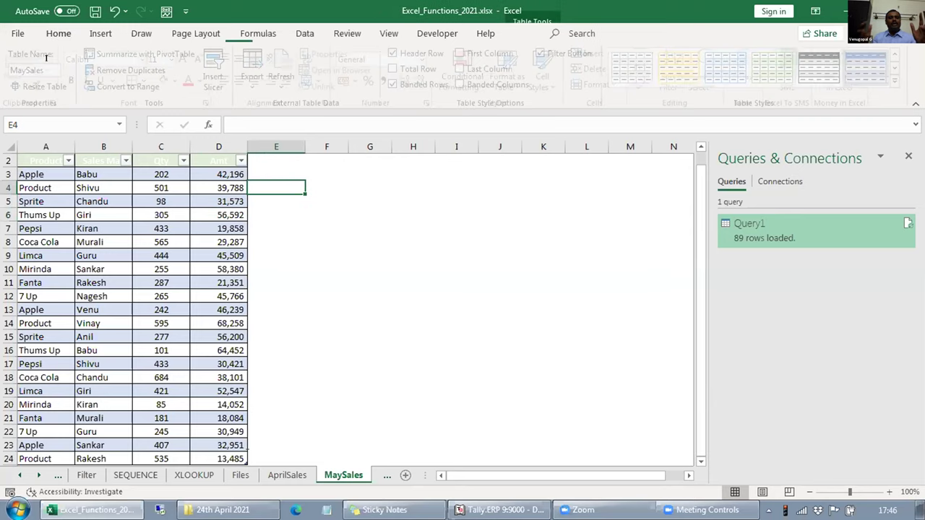
Rename the table on the JunSales sheet as JunSale.
key(ctrl+Page_Down)
click(33, 70)
key(BackSpace)
key(BackSpace)
key(BackSpace)
key(BackSpace)
text(a)
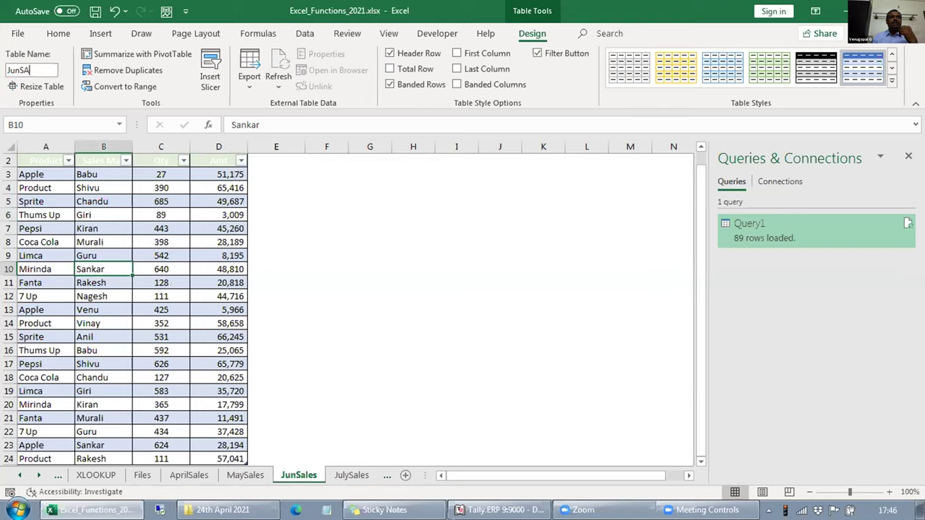
text(le)
click(219, 202)
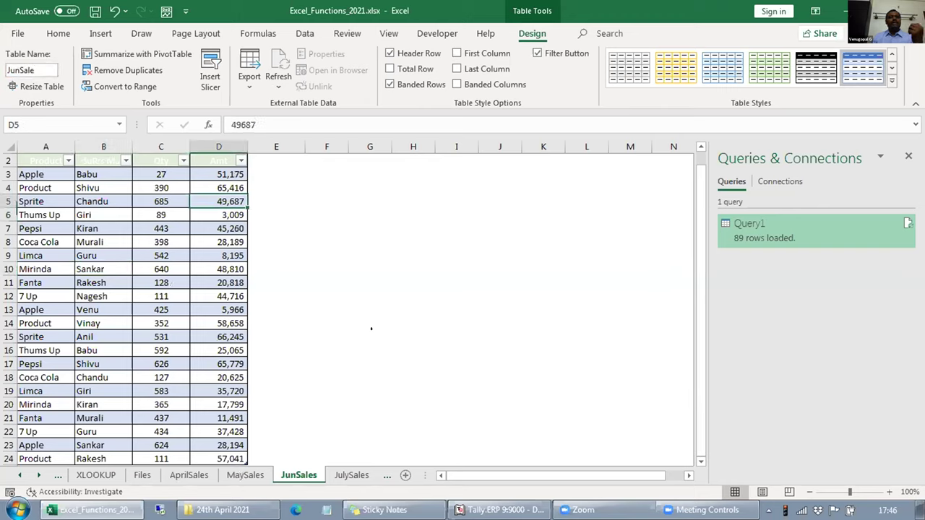
Rename the table on the JulySales sheet as JulySales and refresh the combined query table on Sheet1.
key(ctrl+Page_Down)
click(33, 71)
text(July)
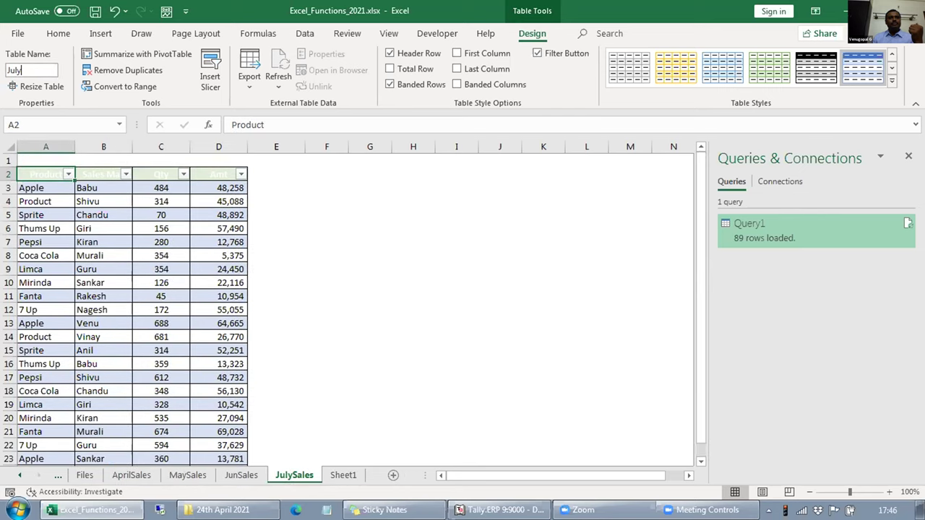
text(Sales)
click(357, 242)
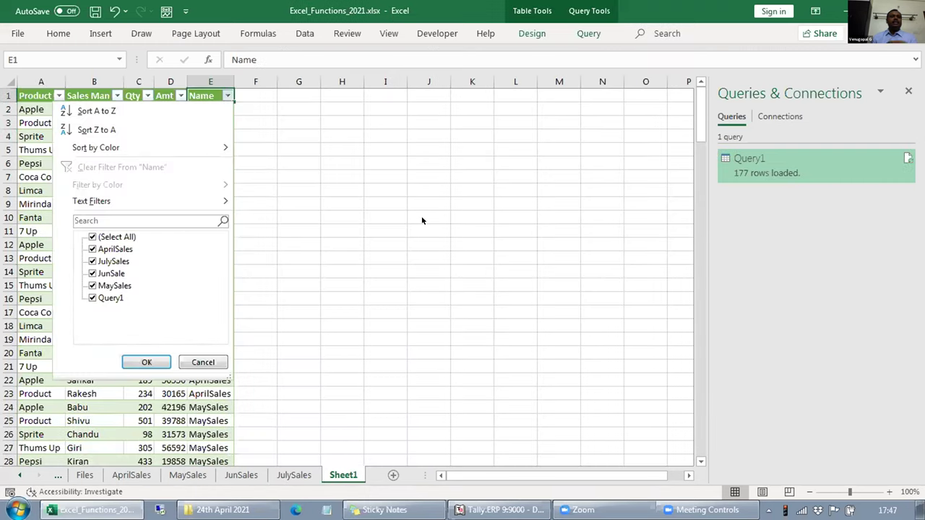
key(Escape)
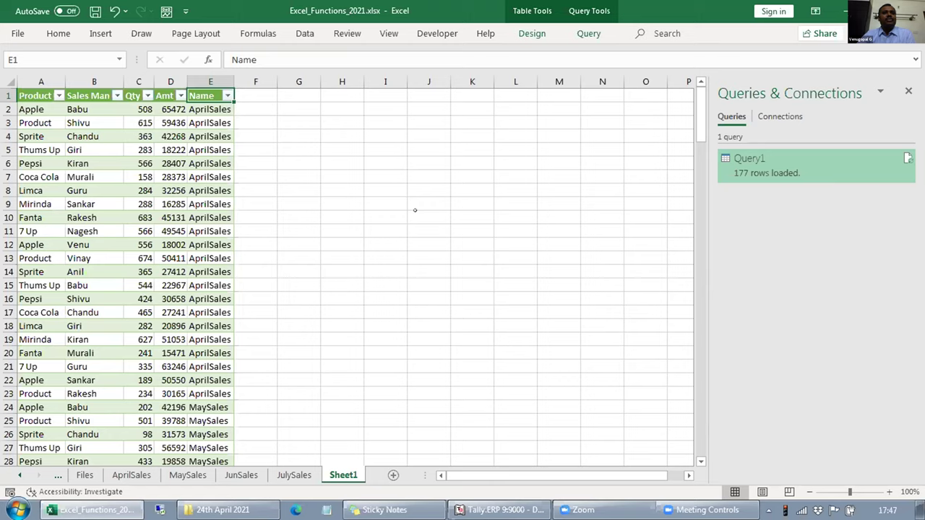
Rename Sheet1 as Consolidated DAta and save the workbook.
text(Consolidated DAta)
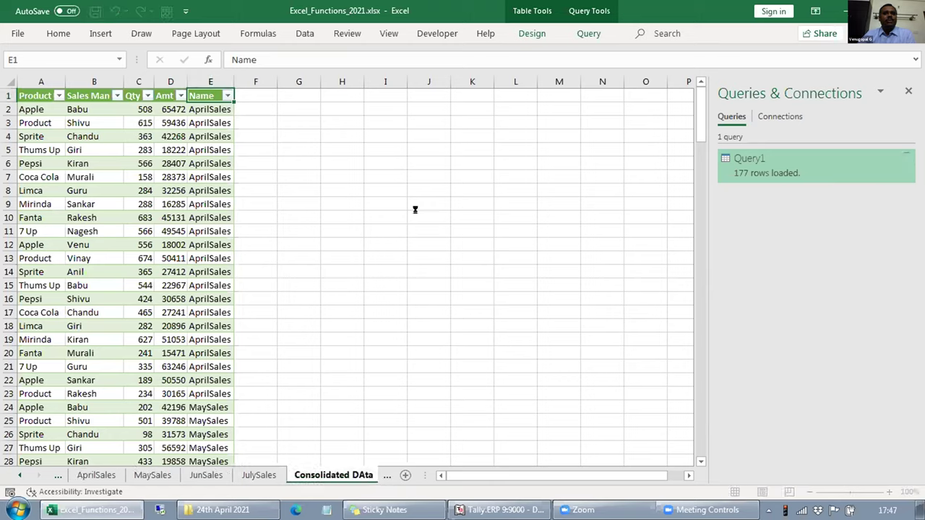
key(Return)
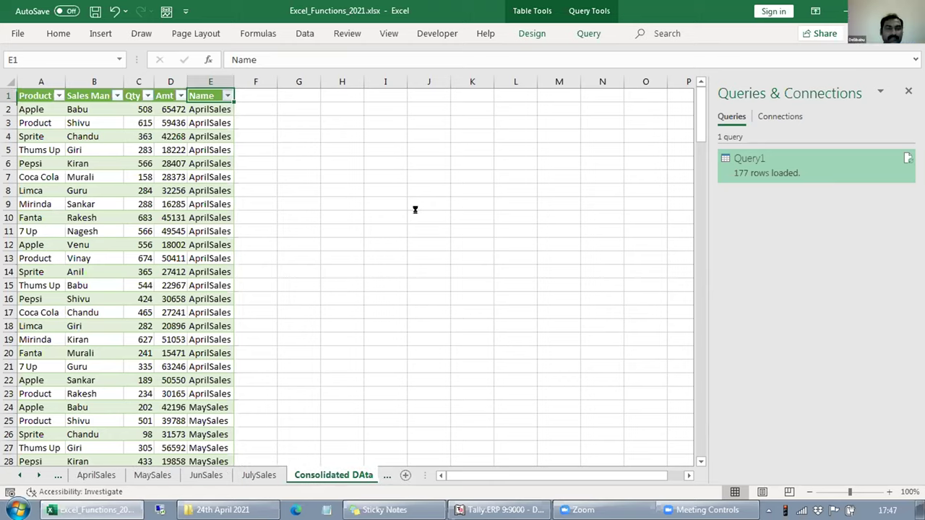
key(Right)
key(Right)
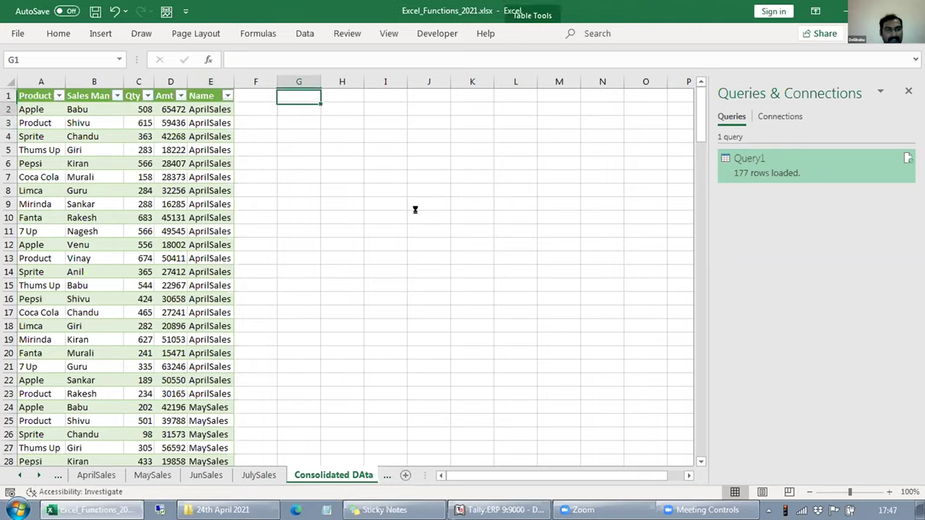
key(Down)
key(Down)
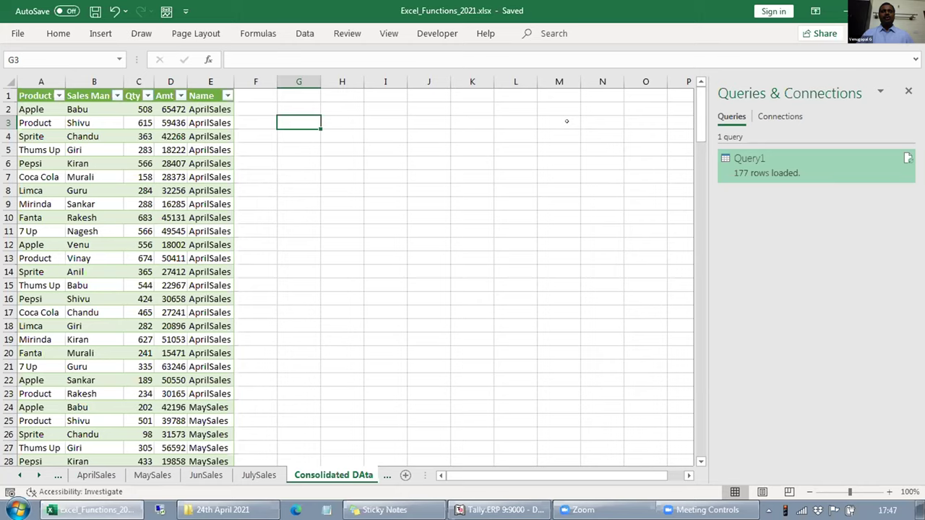
click(394, 178)
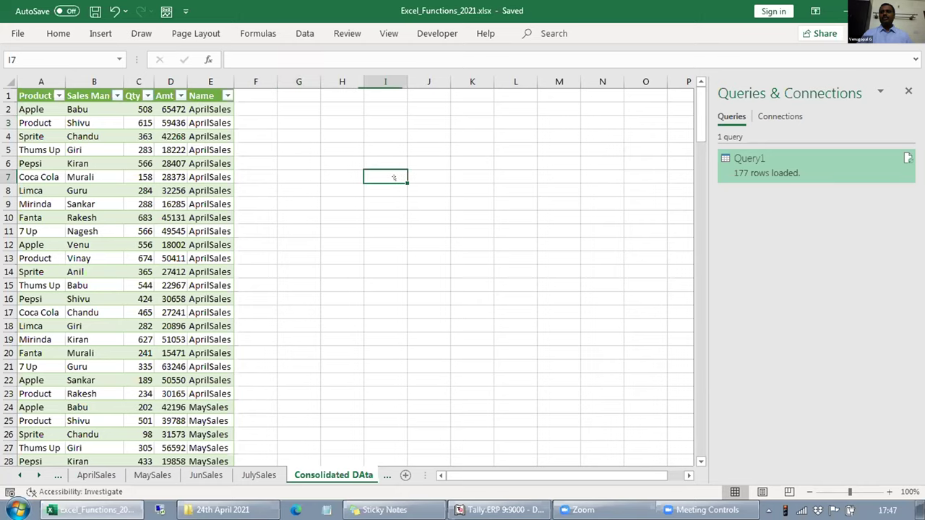